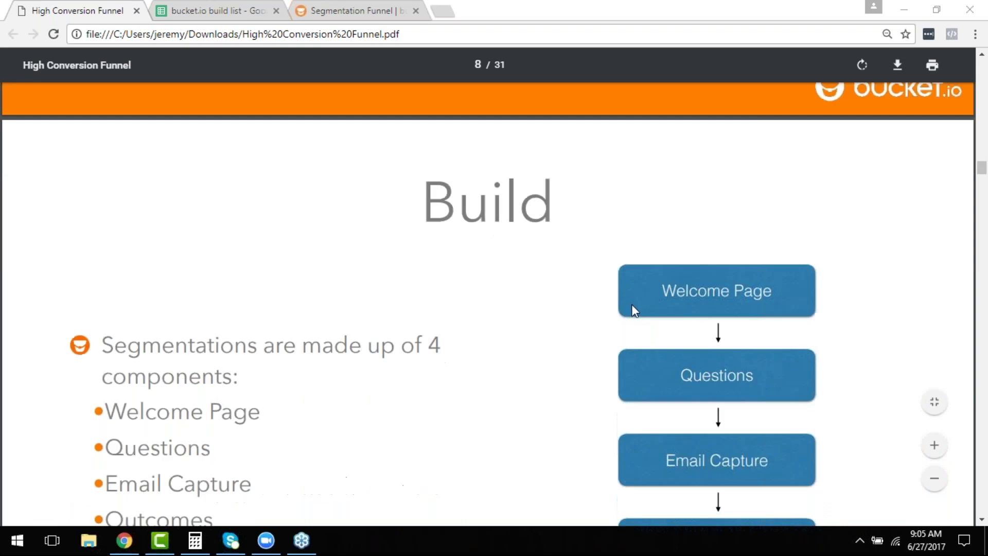
scroll(632, 305, "down", 1)
scroll(633, 305, "down", 1)
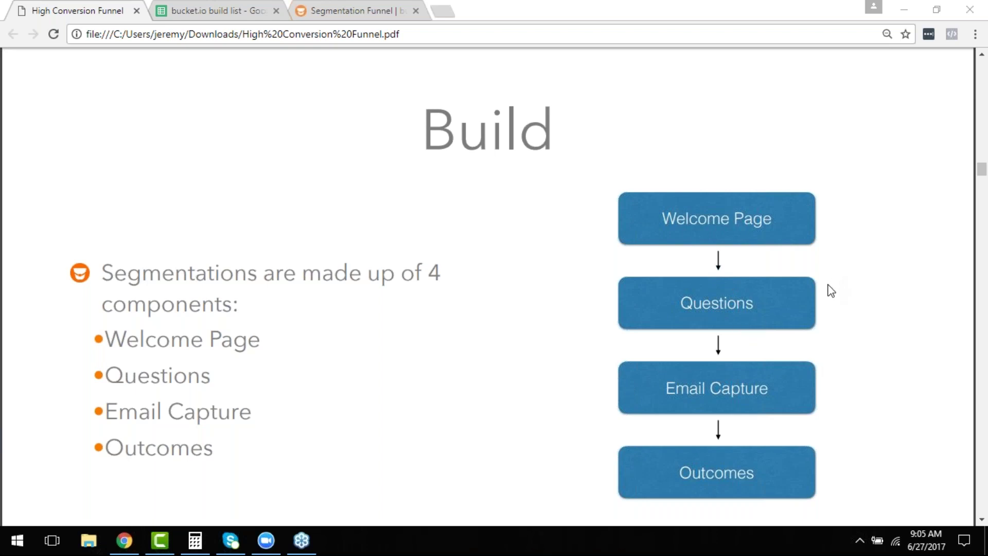
scroll(823, 300, "down", 1)
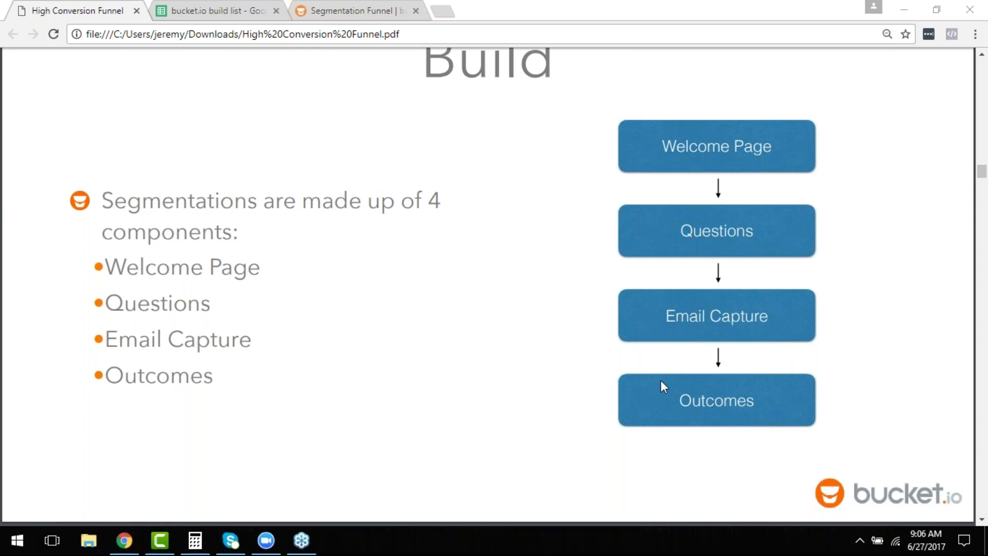
scroll(662, 391, "down", 1)
scroll(658, 387, "down", 8)
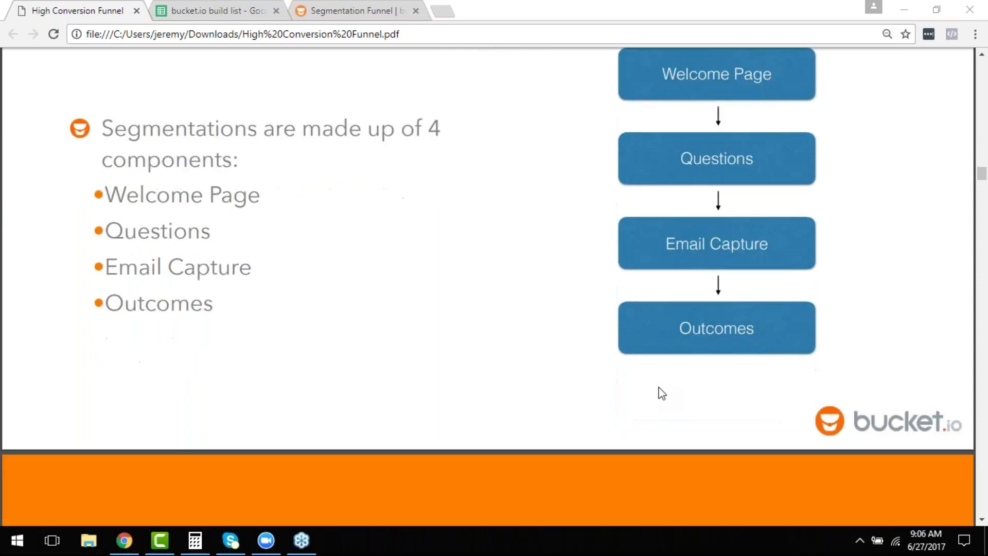
Scroll the PDF past the Welcome Pages slides to page 11, Welcome Page Elements.
scroll(661, 395, "down", 3)
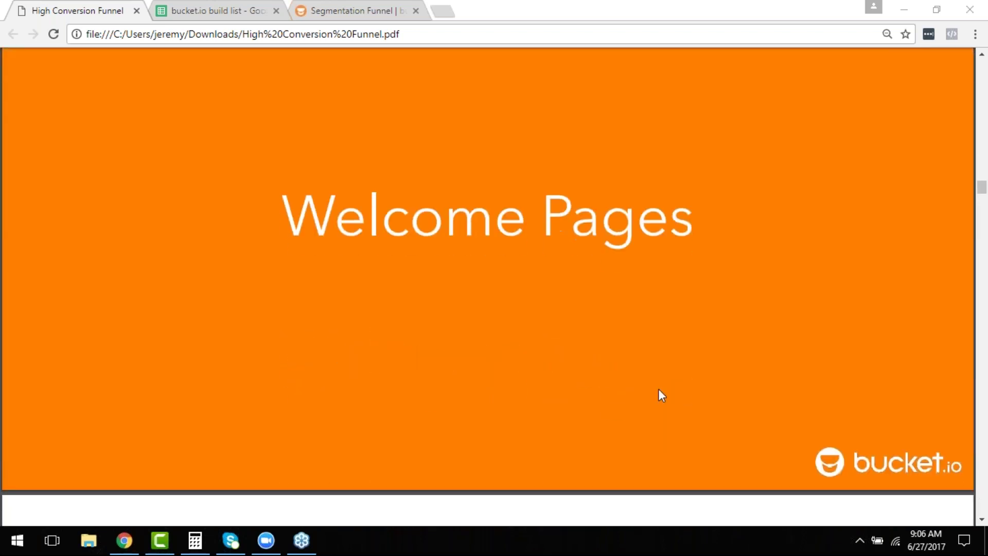
scroll(659, 390, "down", 5)
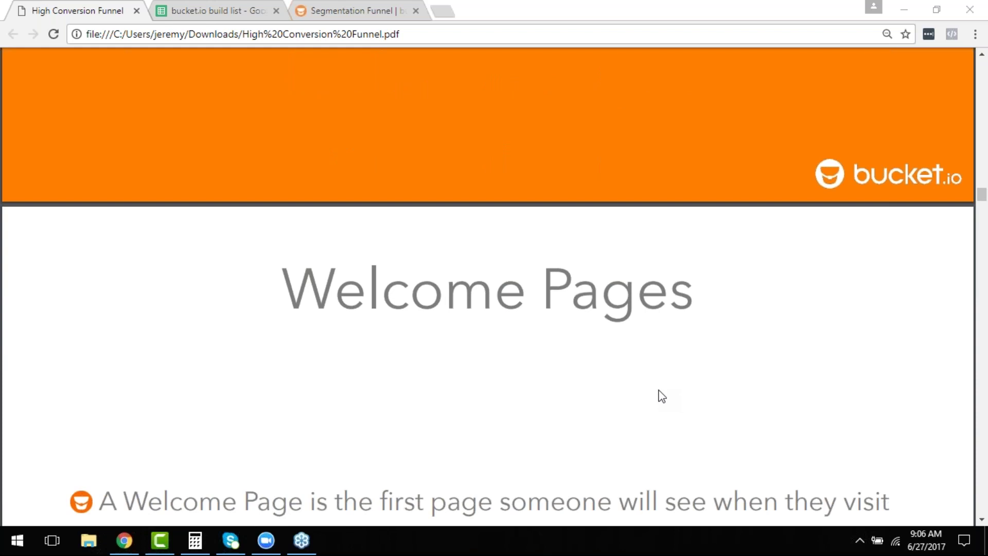
scroll(662, 396, "down", 3)
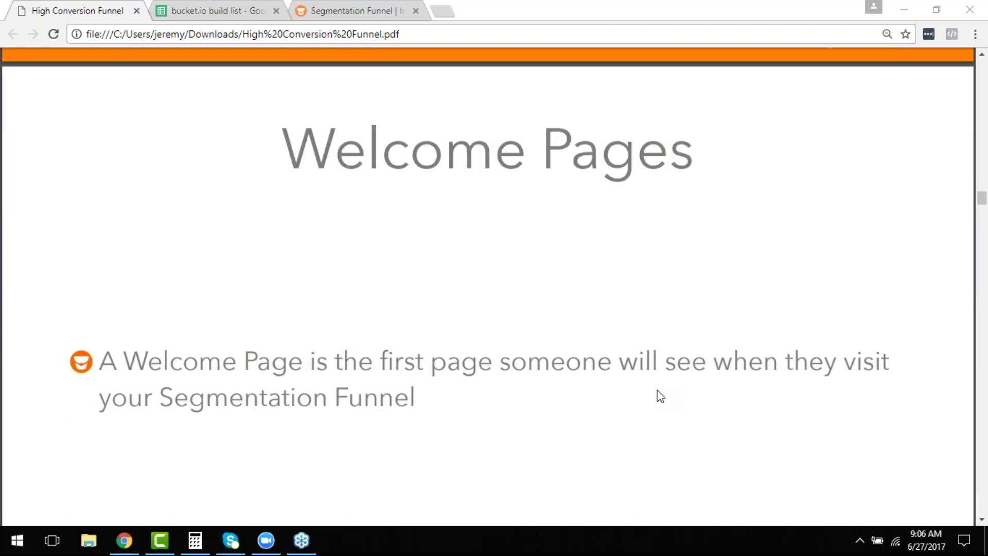
scroll(660, 395, "down", 1)
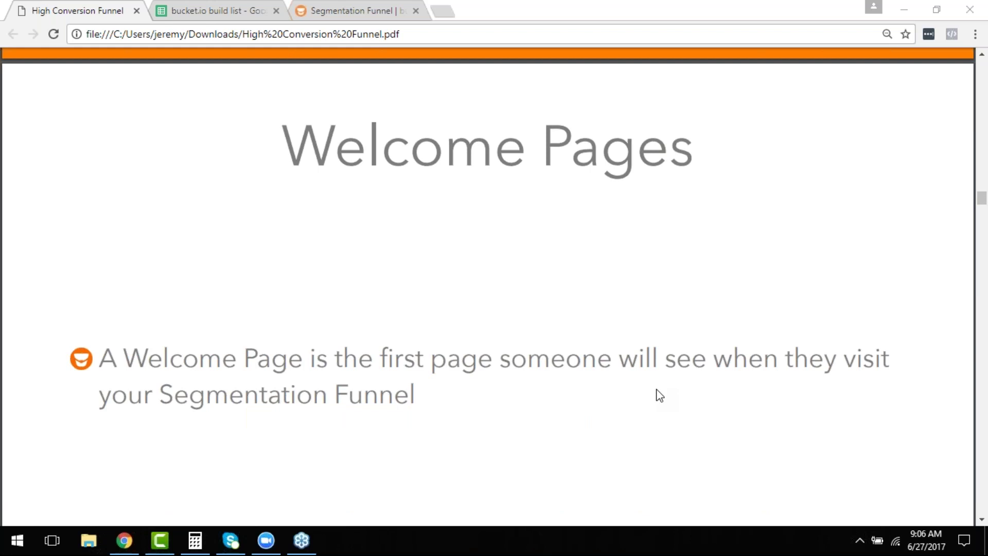
scroll(660, 396, "down", 3)
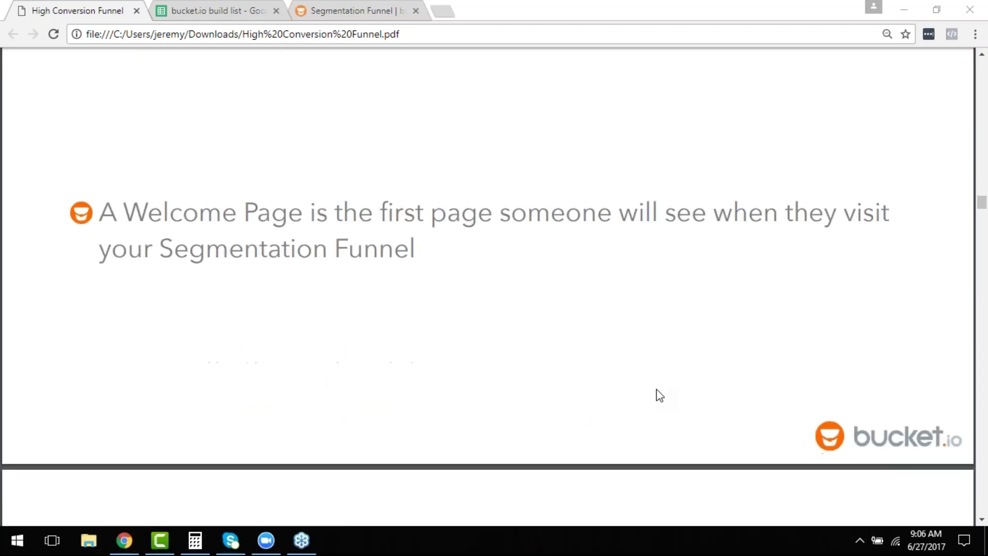
scroll(660, 395, "down", 3)
scroll(656, 388, "down", 5)
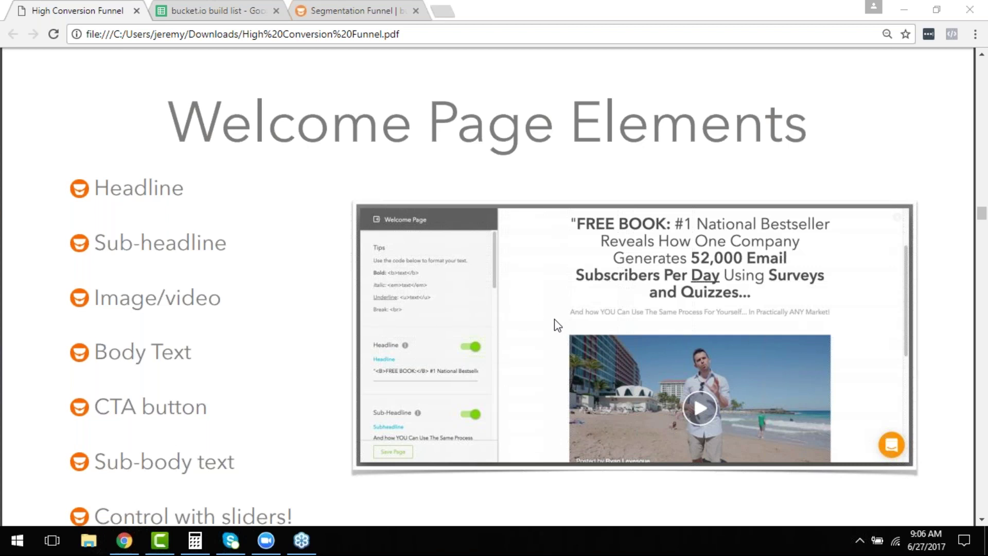
scroll(558, 324, "down", 1)
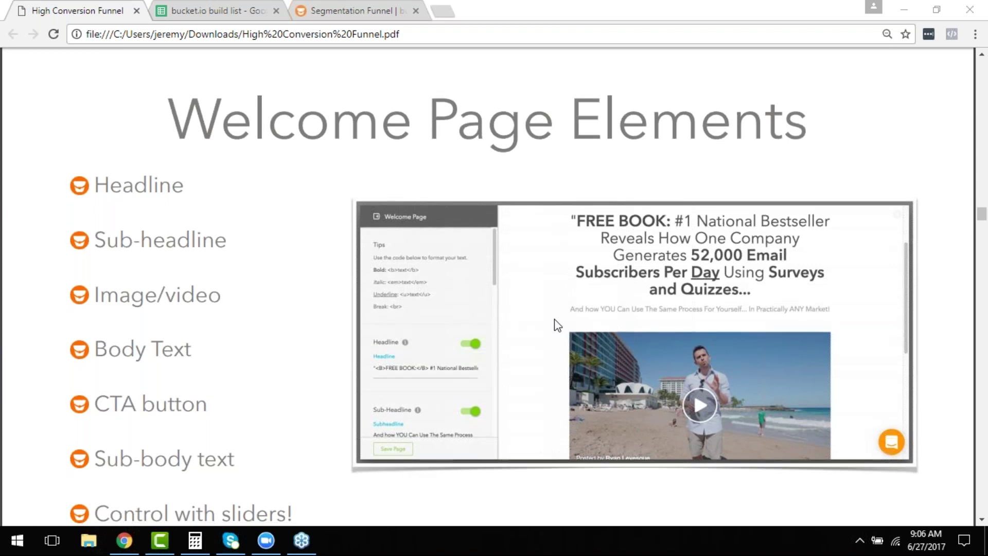
scroll(557, 325, "down", 1)
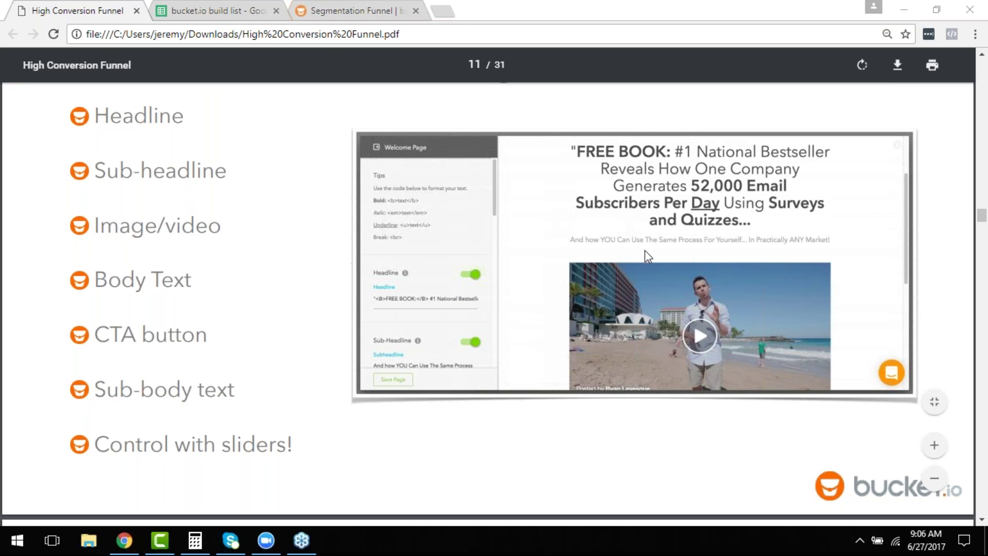
Edit the Ask Book Demo funnel and drag a Welcome Page into its Welcome drop area.
left_click(368, 8)
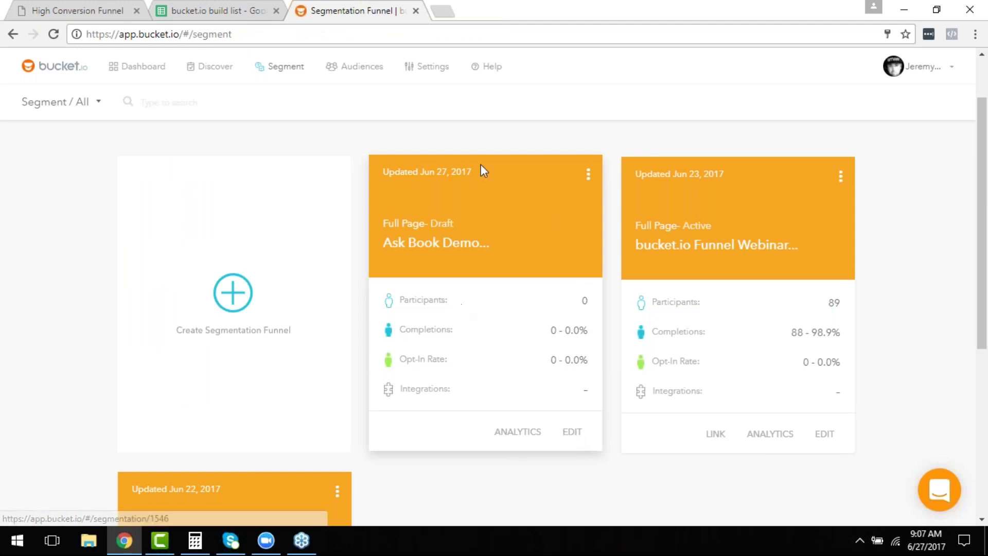
left_click(572, 432)
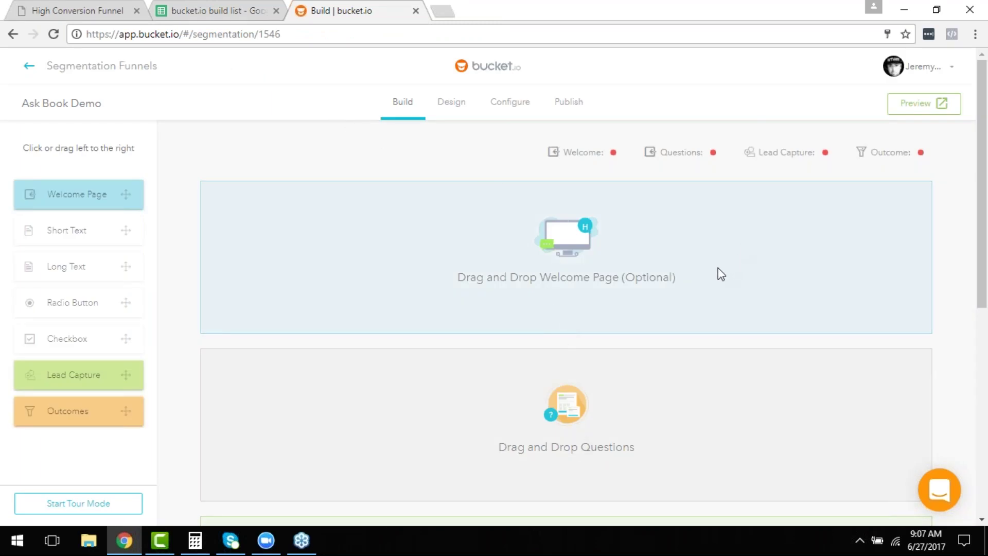
scroll(709, 281, "down", 3)
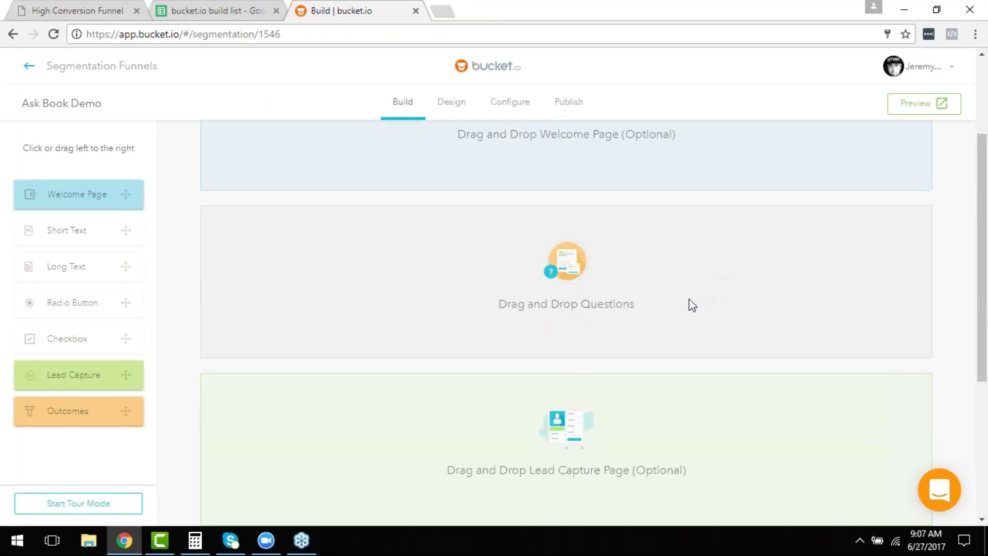
scroll(690, 305, "up", 3)
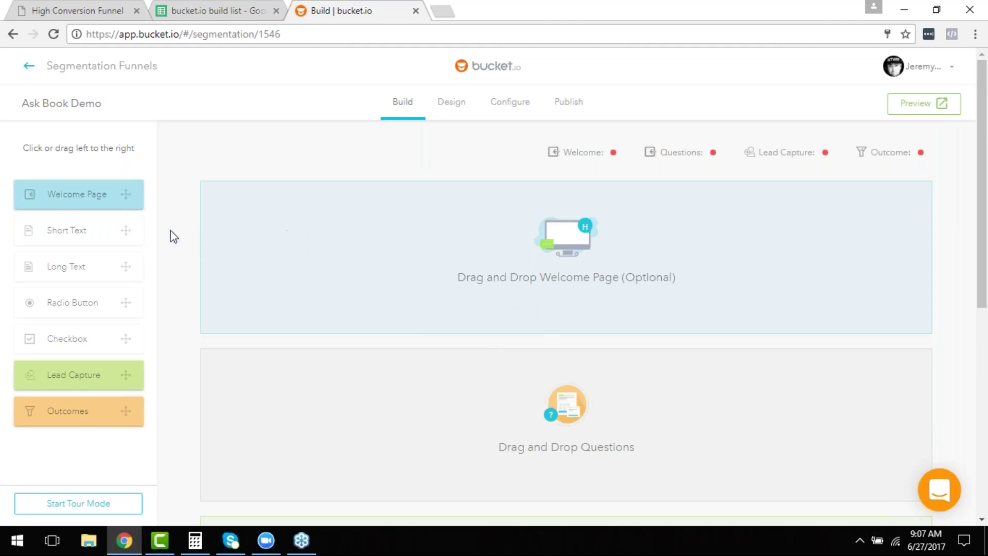
left_click_drag(96, 199, 530, 221)
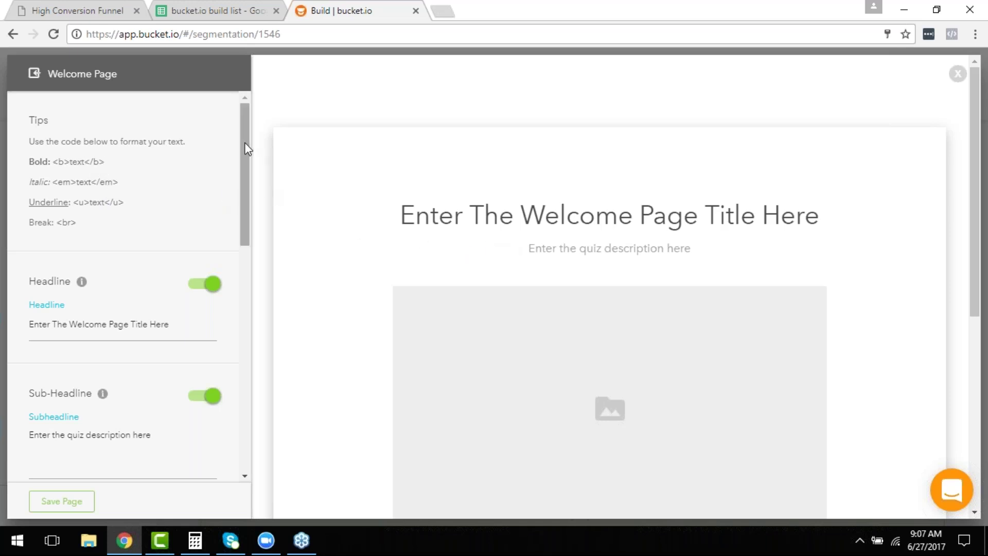
left_click(226, 8)
Replace the placeholder Welcome Page headline with the headline from build list cell D3.
scroll(331, 332, "up", 10)
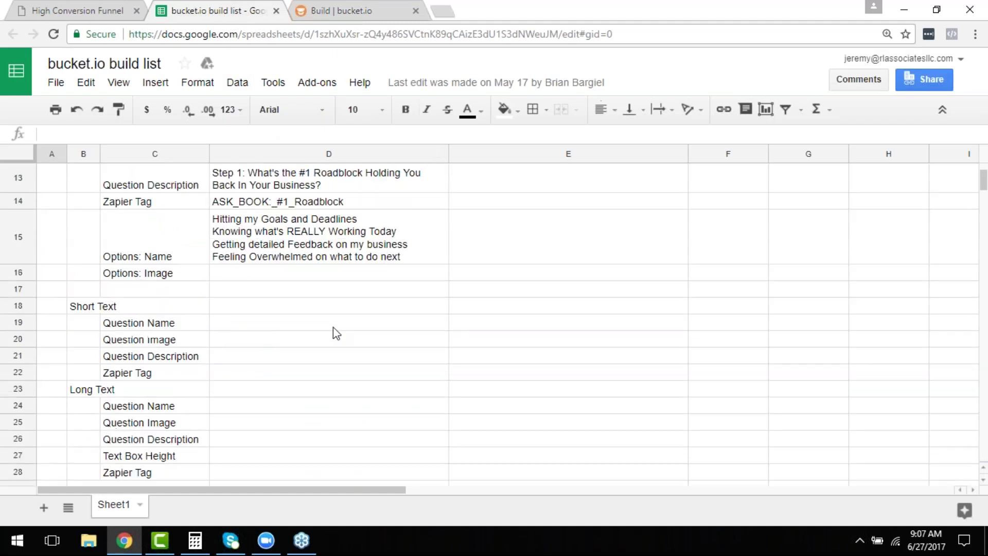
left_click(286, 221)
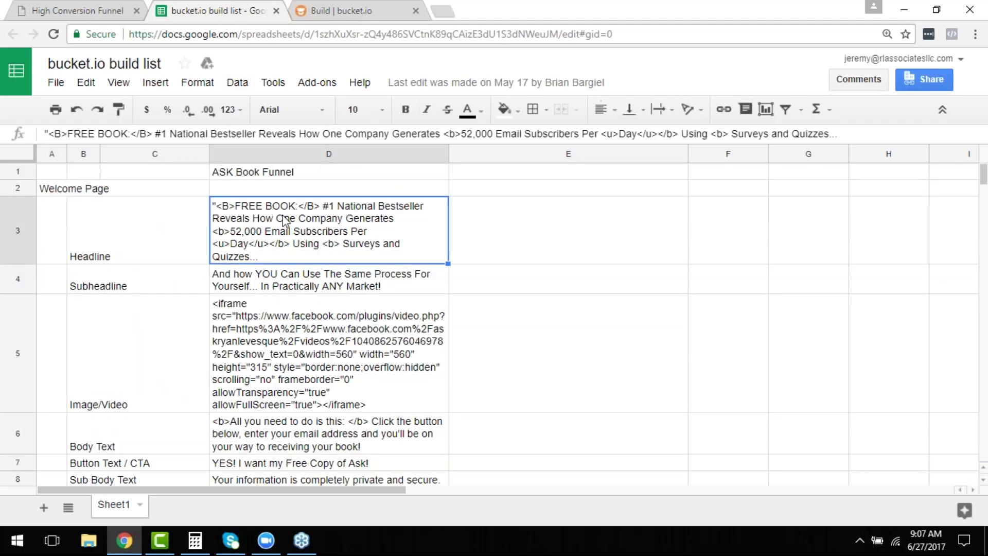
key("ctrl+c")
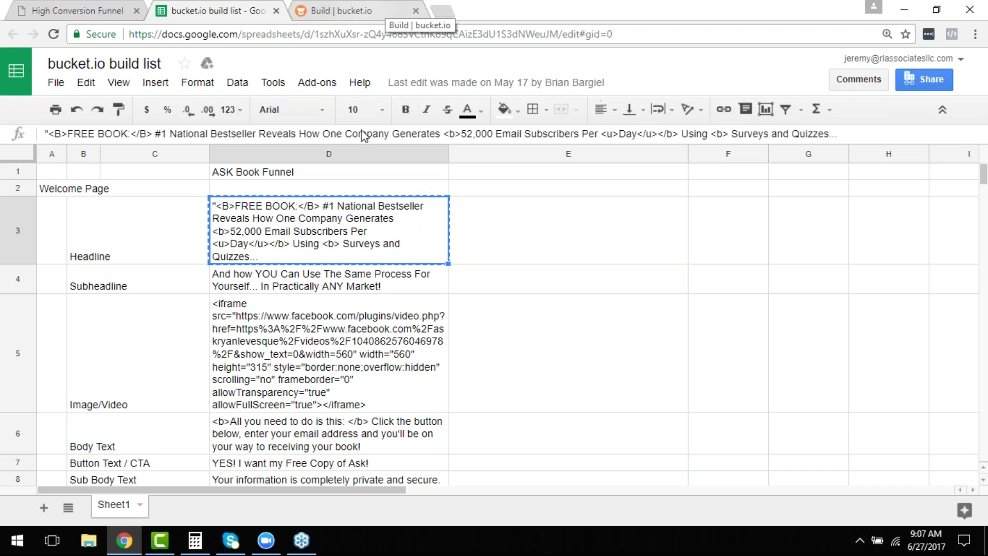
left_click(351, 14)
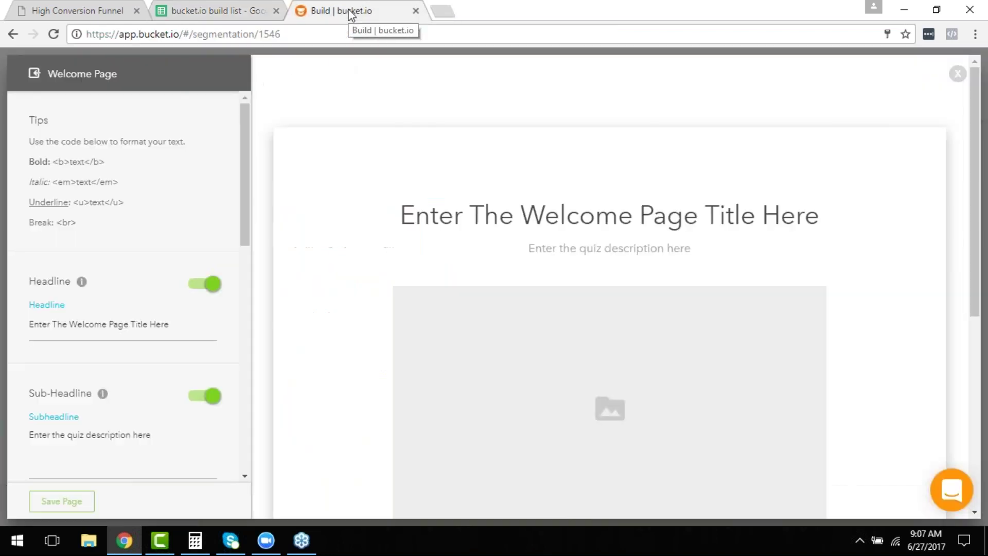
triple_click(138, 323)
key("ctrl+v")
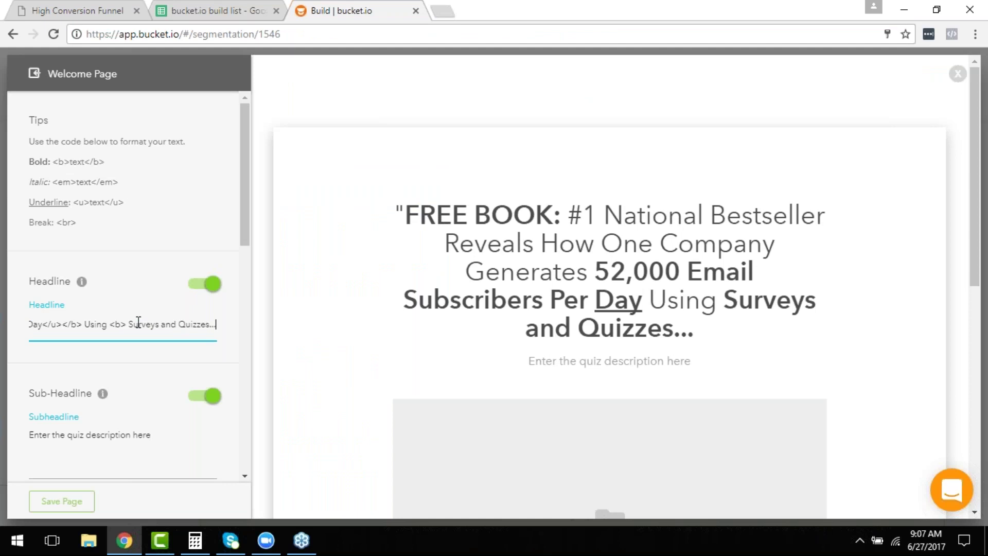
Replace the placeholder sub-headline with the Subheadline text from cell D4.
left_click(89, 438)
double_click(90, 438)
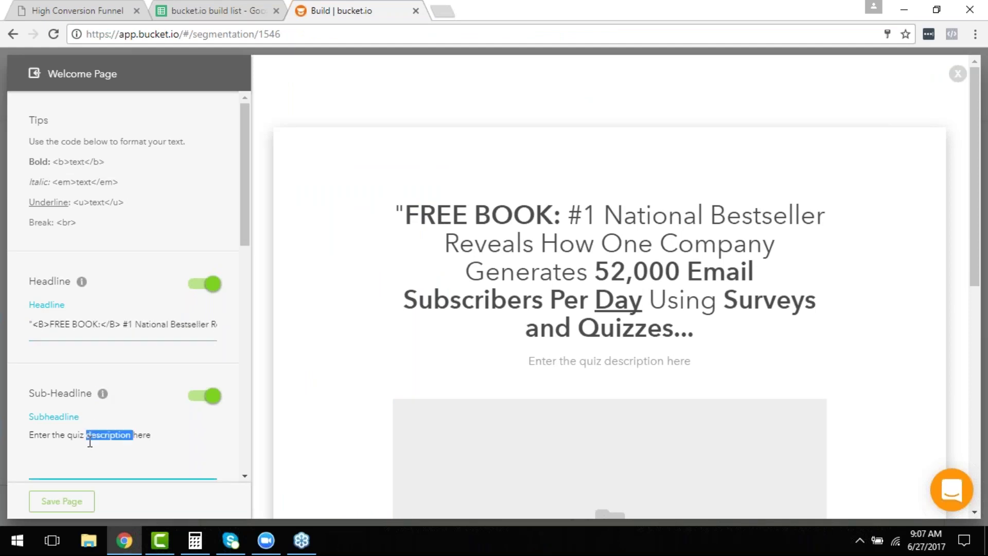
left_click(206, 12)
left_click(275, 280)
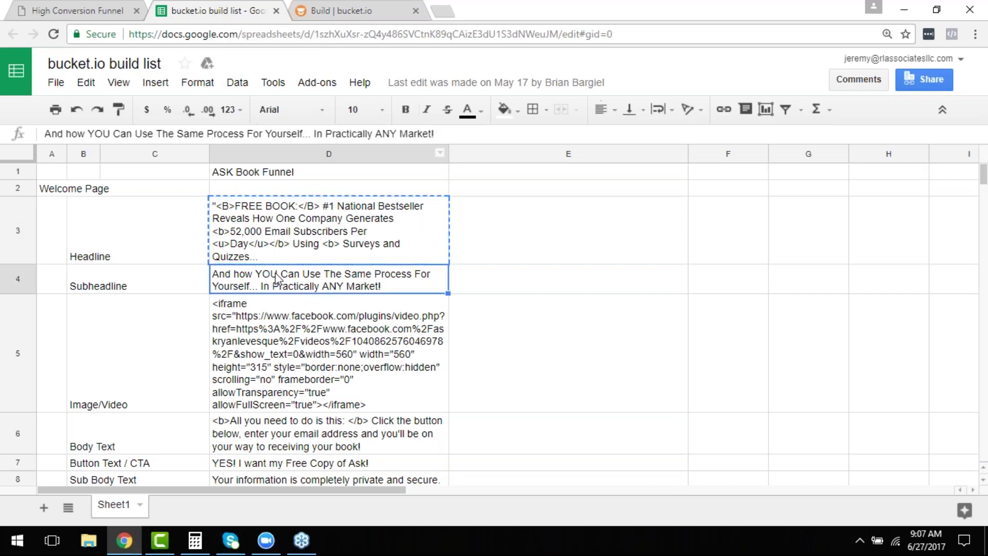
key("ctrl+c")
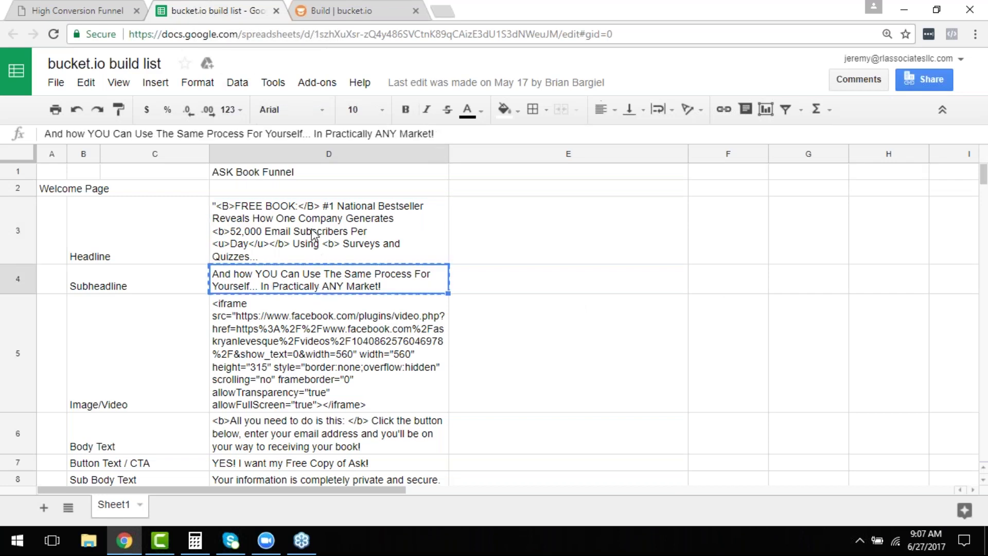
left_click(346, 1)
triple_click(169, 443)
key("ctrl+v")
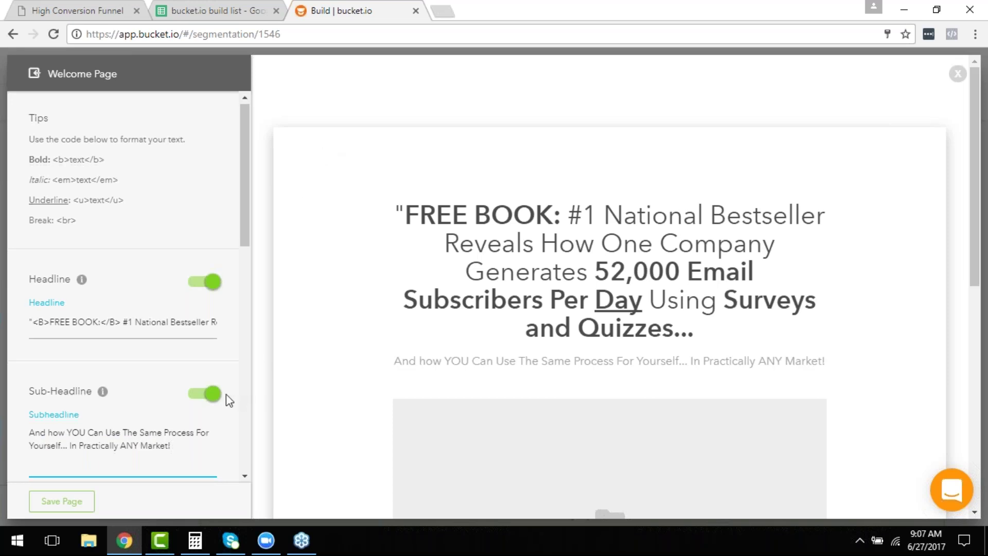
scroll(227, 394, "down", 3)
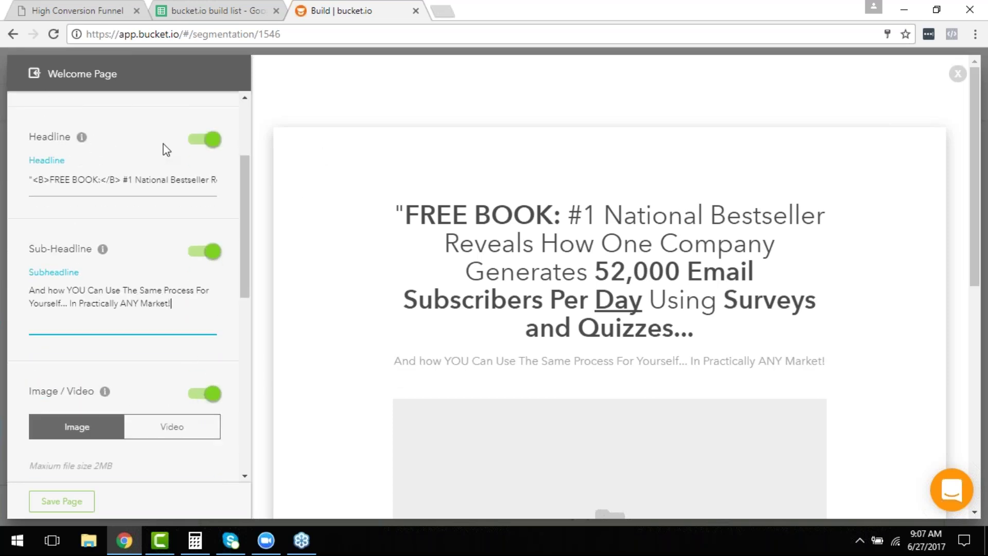
left_click(203, 8)
Switch the media section to Video and paste the Facebook iframe embed code from cell D5.
left_click(294, 335)
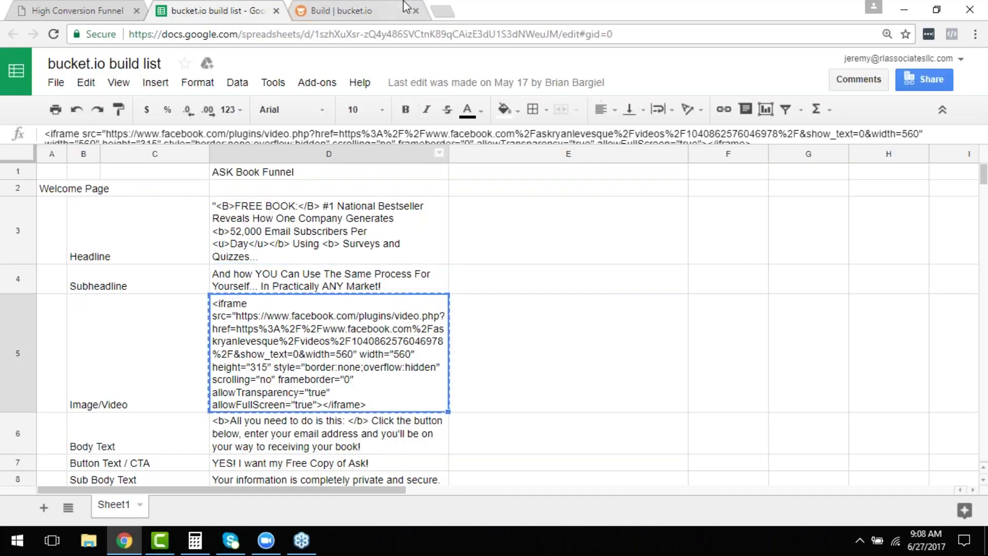
left_click(348, 9)
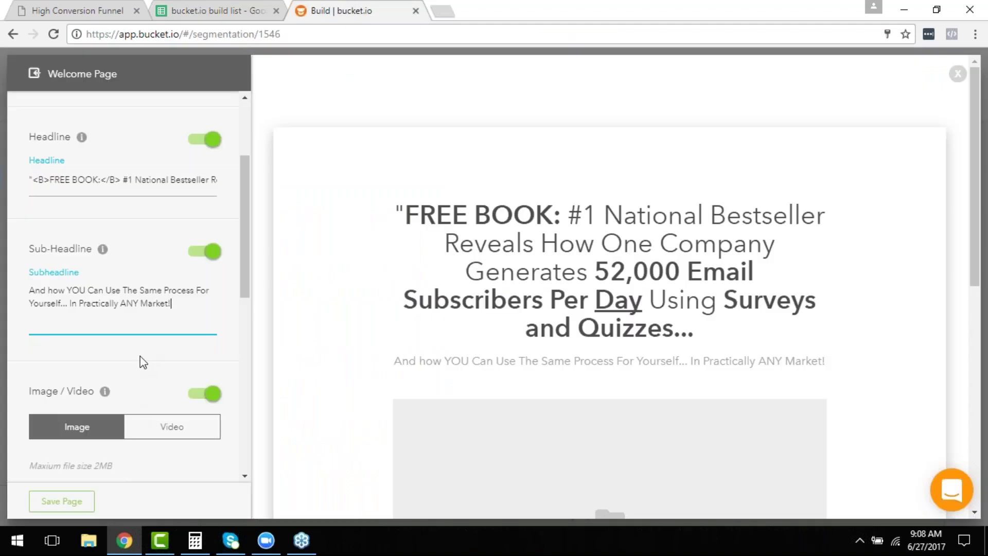
scroll(149, 368, "down", 1)
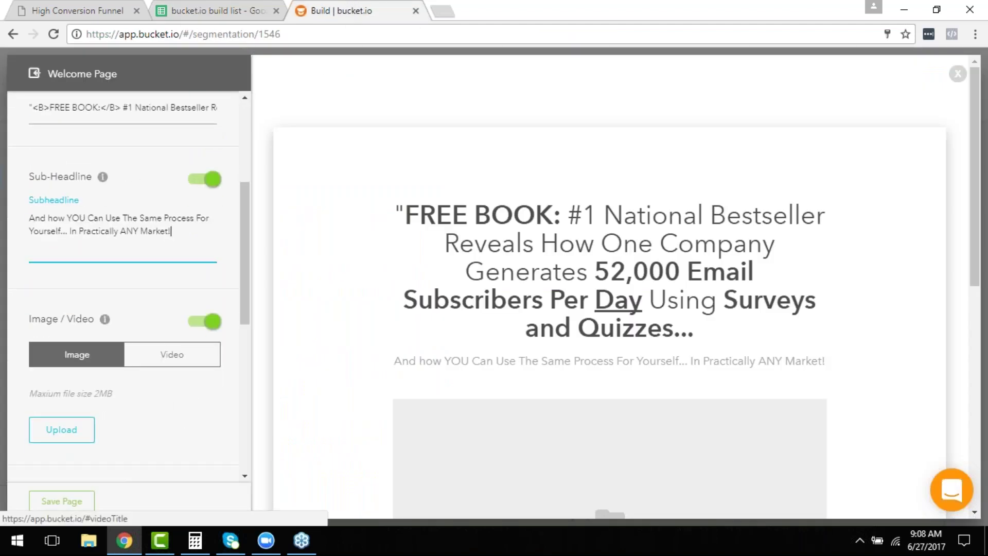
left_click(162, 361)
left_click(88, 404)
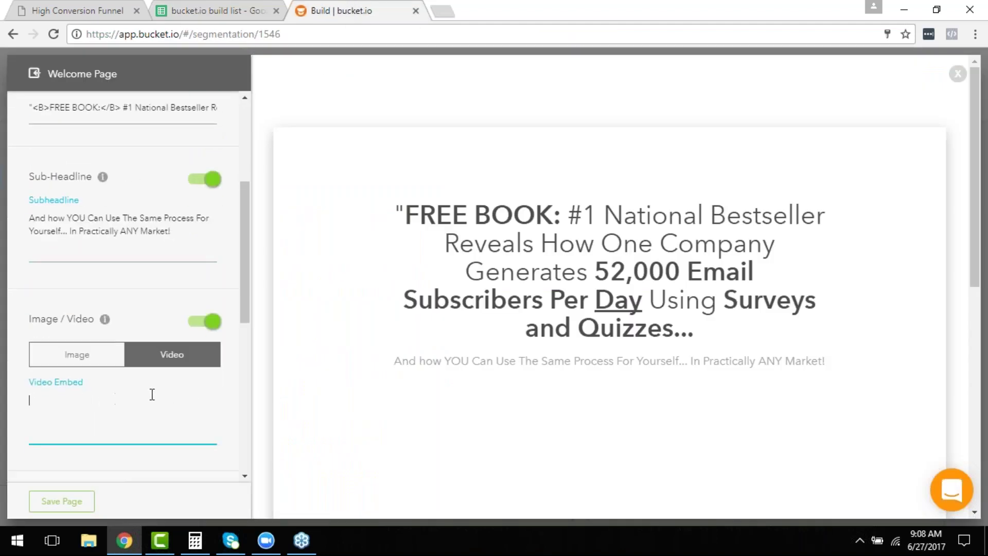
key("ctrl+v")
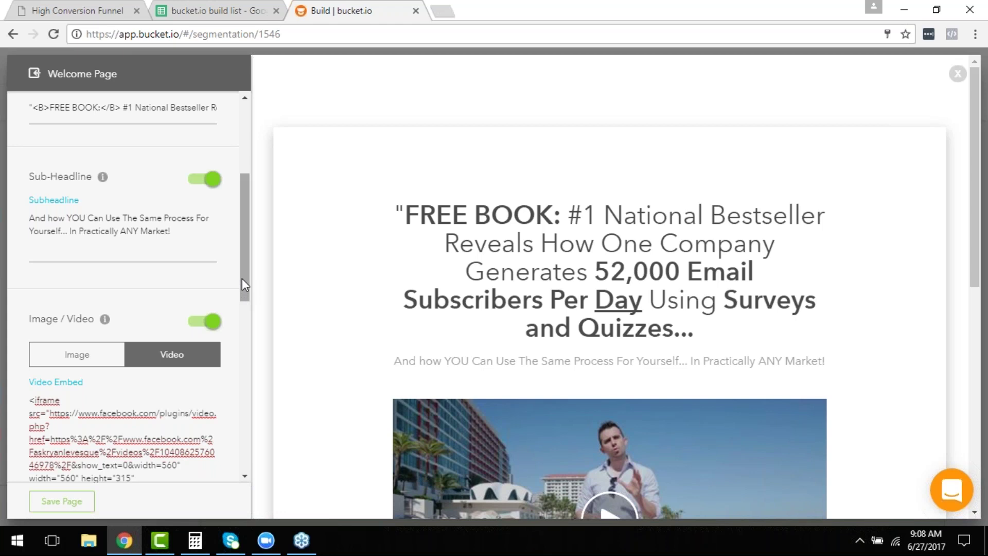
left_click_drag(242, 278, 247, 338)
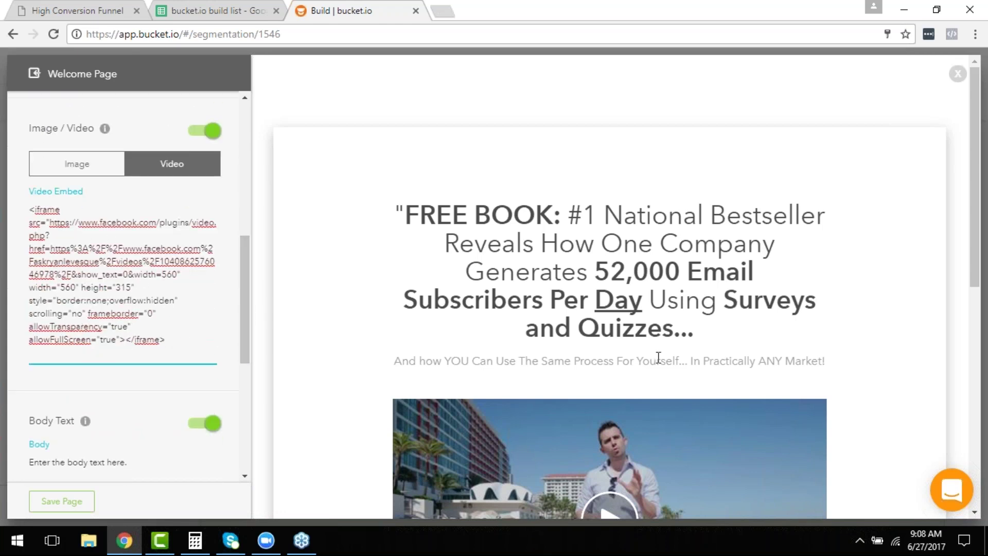
scroll(659, 360, "down", 2)
scroll(661, 375, "down", 1)
Replace the placeholder body text with cell D6's paragraph beginning 'All you need to do is this:'.
left_click_drag(249, 278, 245, 315)
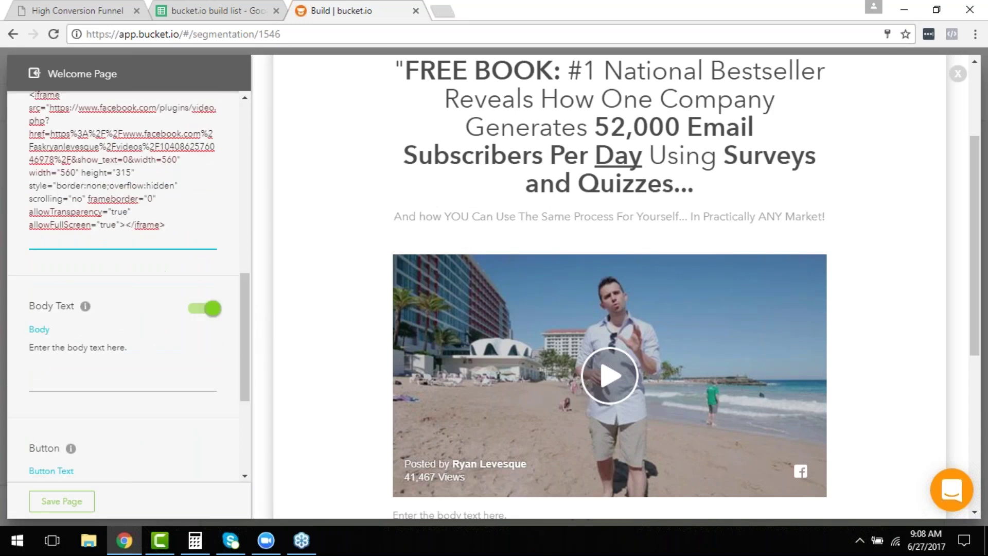
left_click(211, 8)
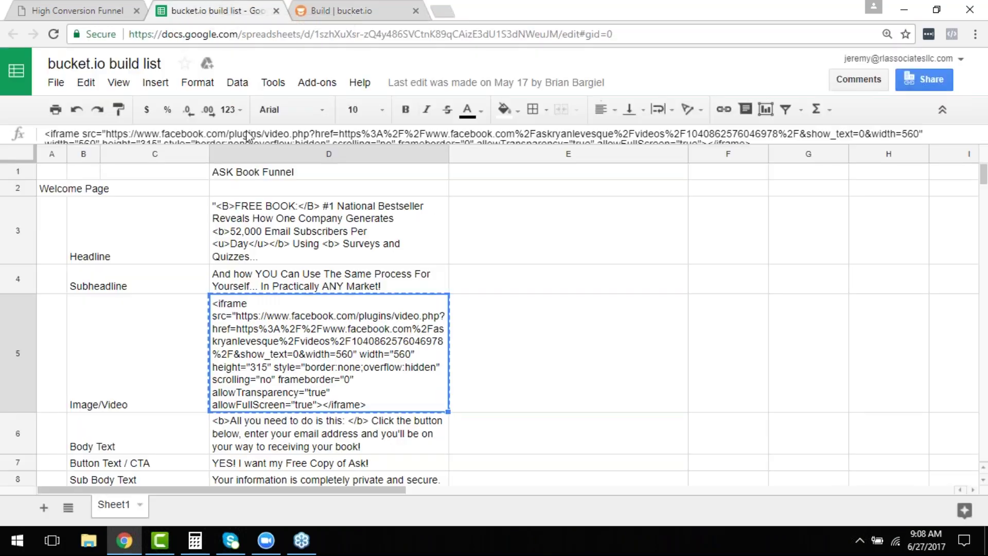
scroll(304, 282, "down", 3)
left_click(299, 337)
key("ctrl+c")
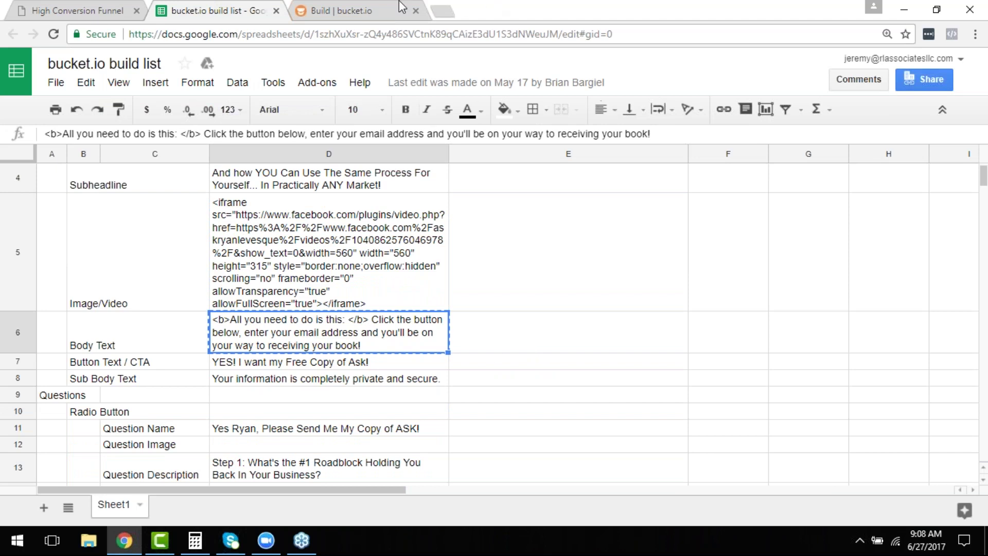
left_click(399, 2)
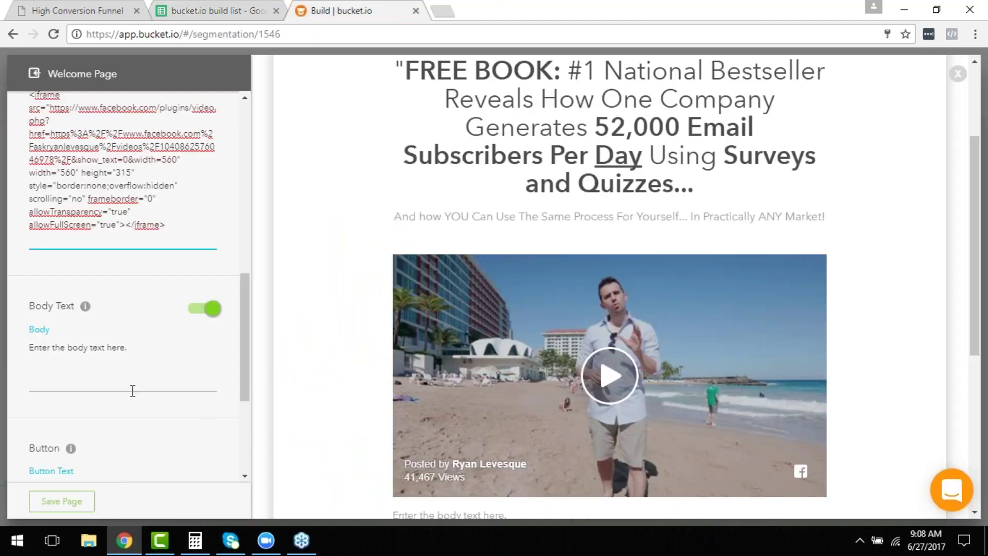
left_click(104, 363)
double_click(104, 363)
key("ctrl+a")
key("ctrl+v")
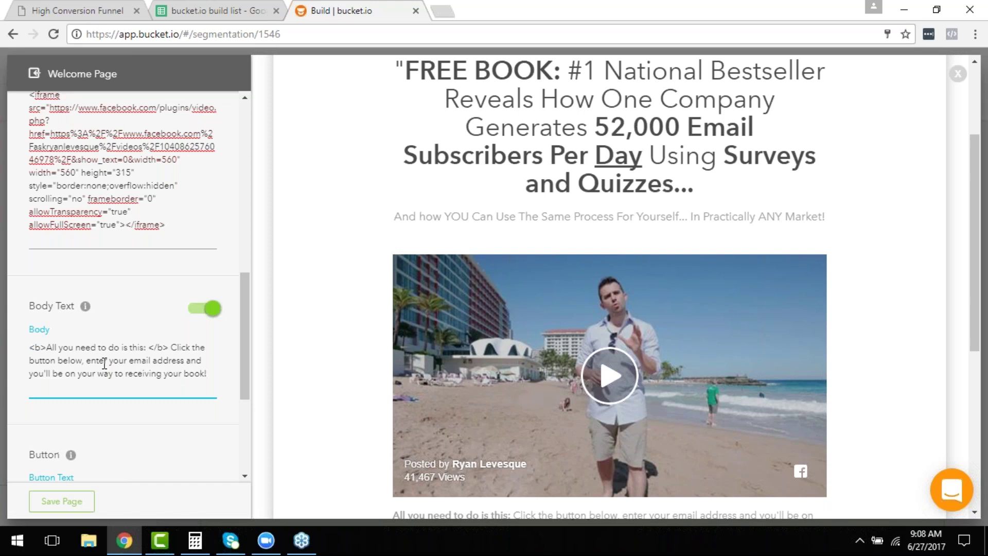
scroll(288, 392, "down", 5)
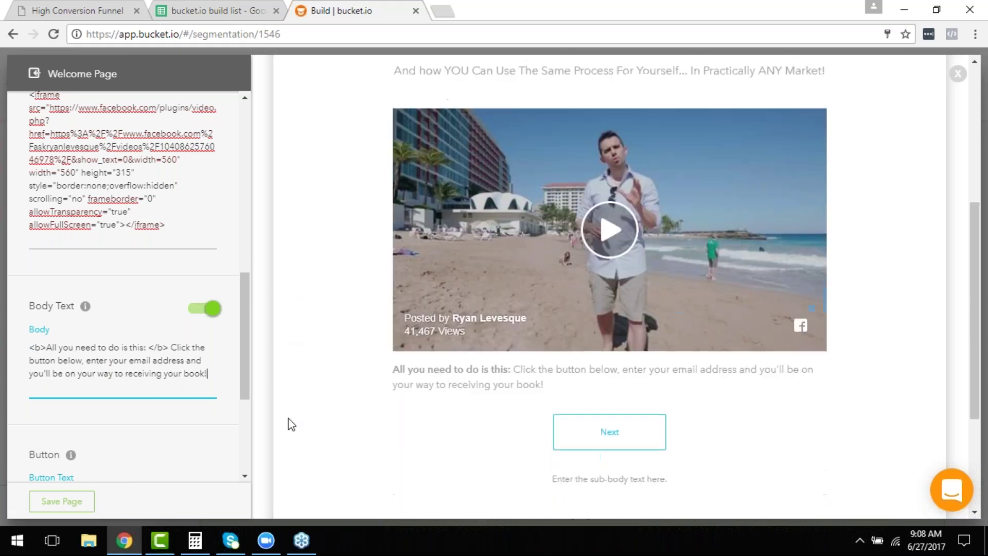
scroll(222, 401, "down", 2)
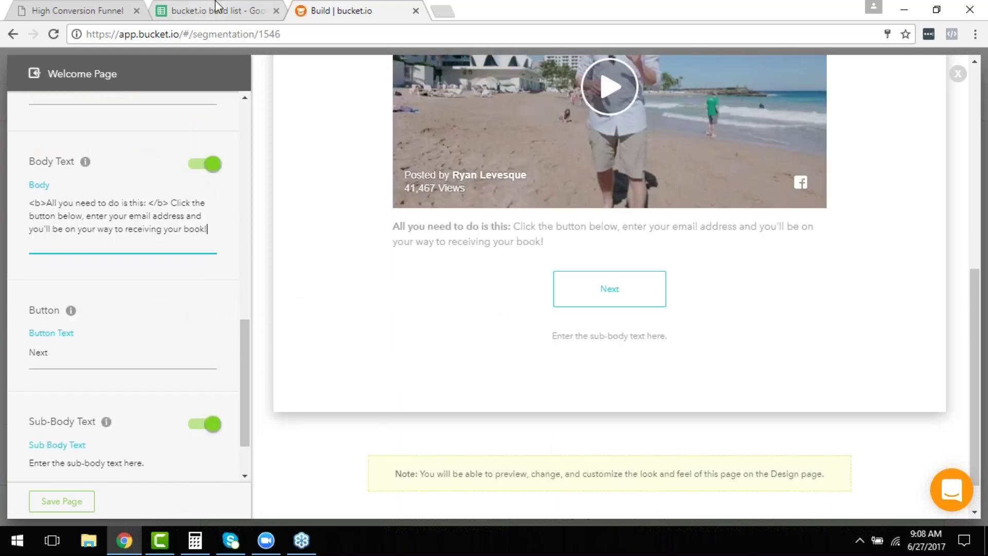
Change the button label from Next to 'YES! I want my Free Copy of Ask!' from cell D7.
left_click(216, 11)
left_click(271, 363)
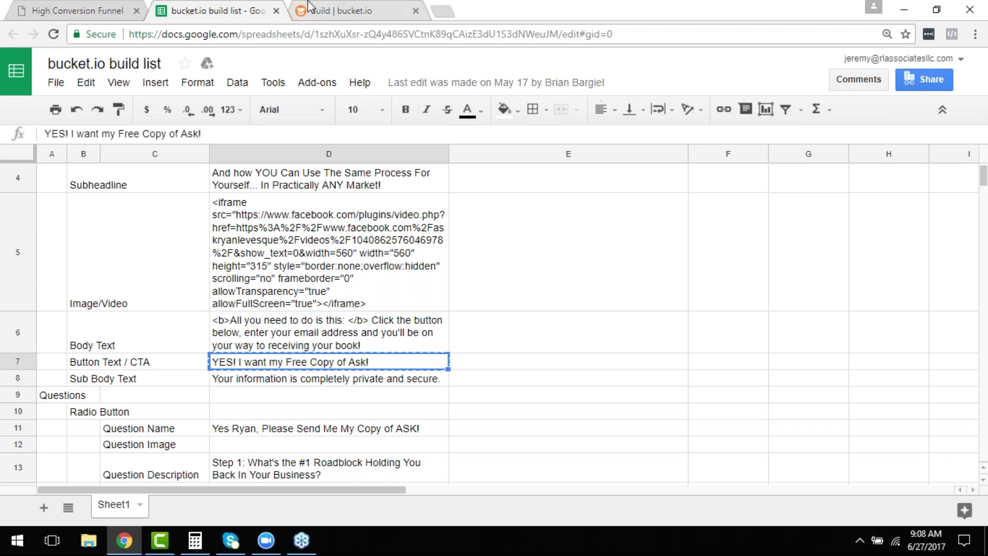
left_click(354, 10)
left_click(111, 353)
key("ctrl+a")
key("ctrl+v")
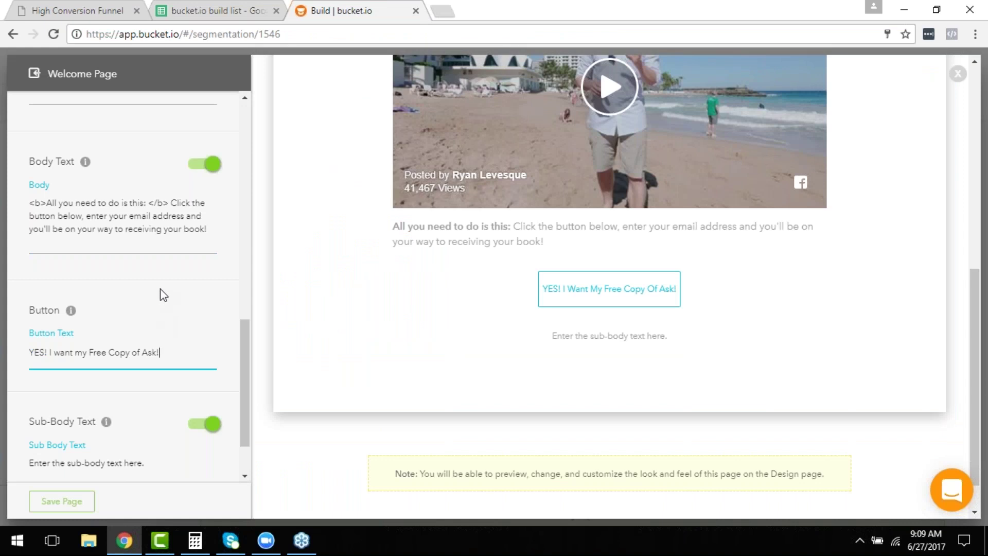
scroll(183, 371, "up", 5)
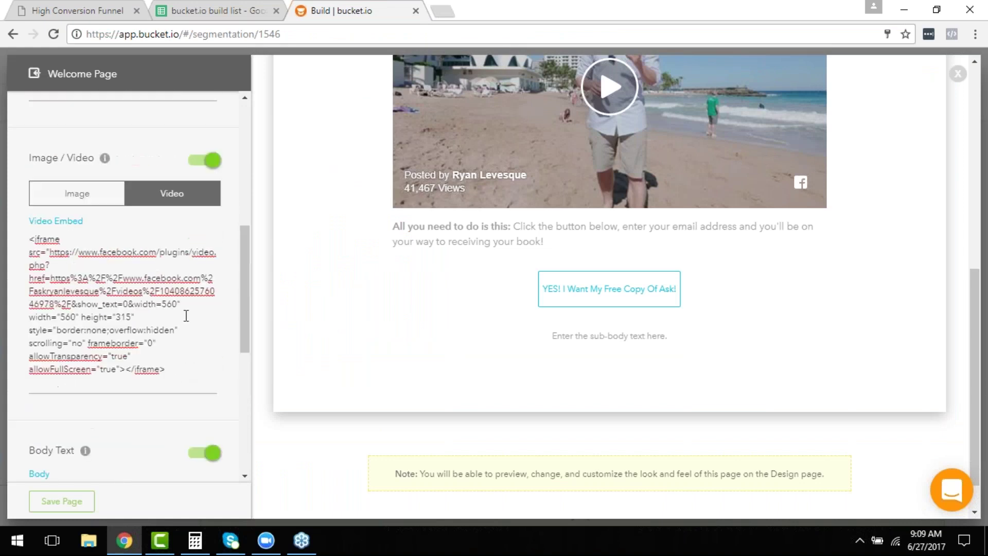
scroll(185, 308, "up", 4)
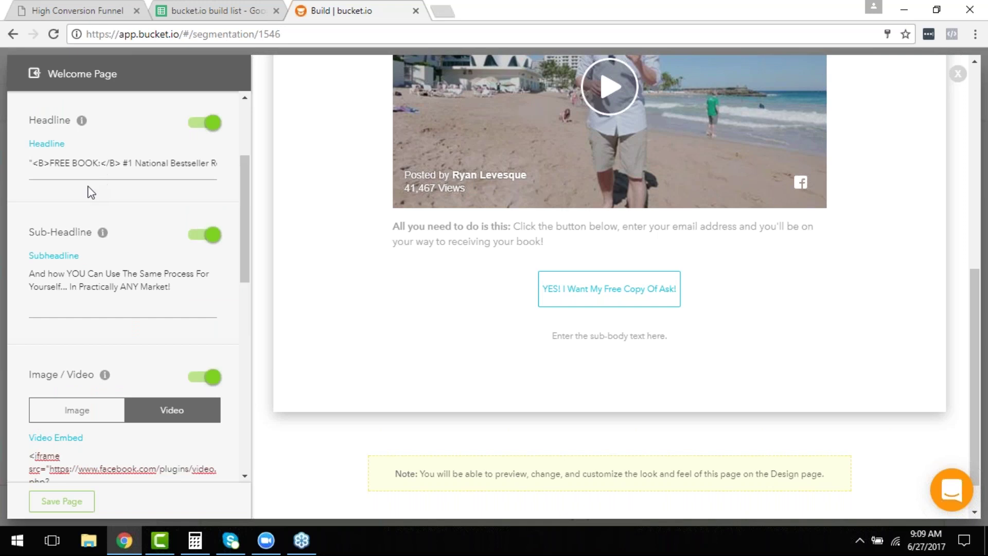
scroll(153, 248, "down", 2)
scroll(153, 249, "down", 5)
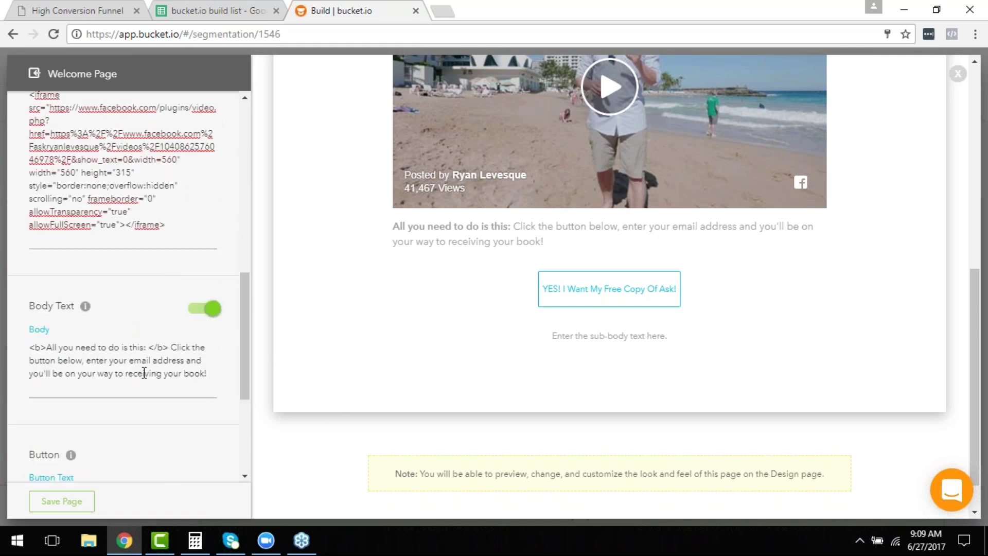
scroll(144, 373, "down", 3)
scroll(123, 364, "down", 1)
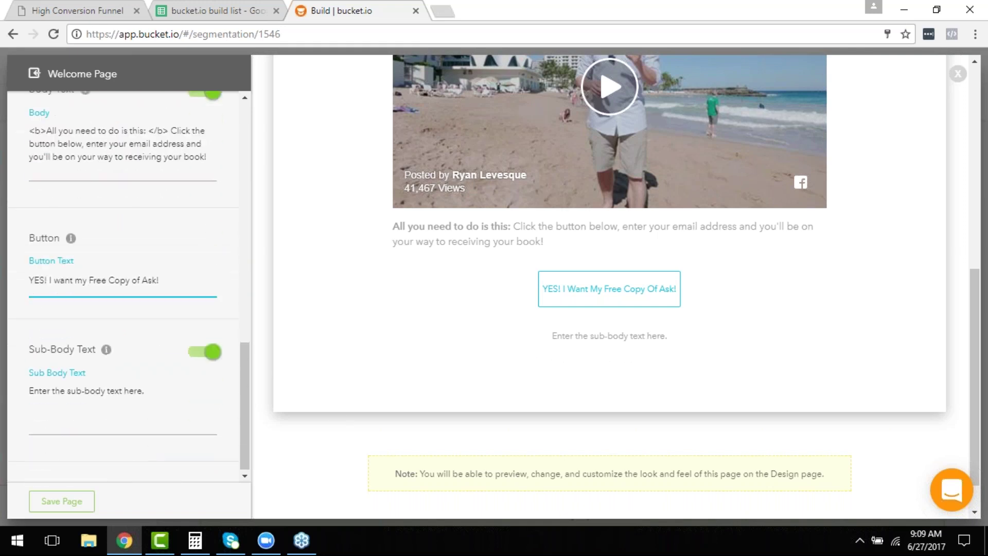
left_click(214, 11)
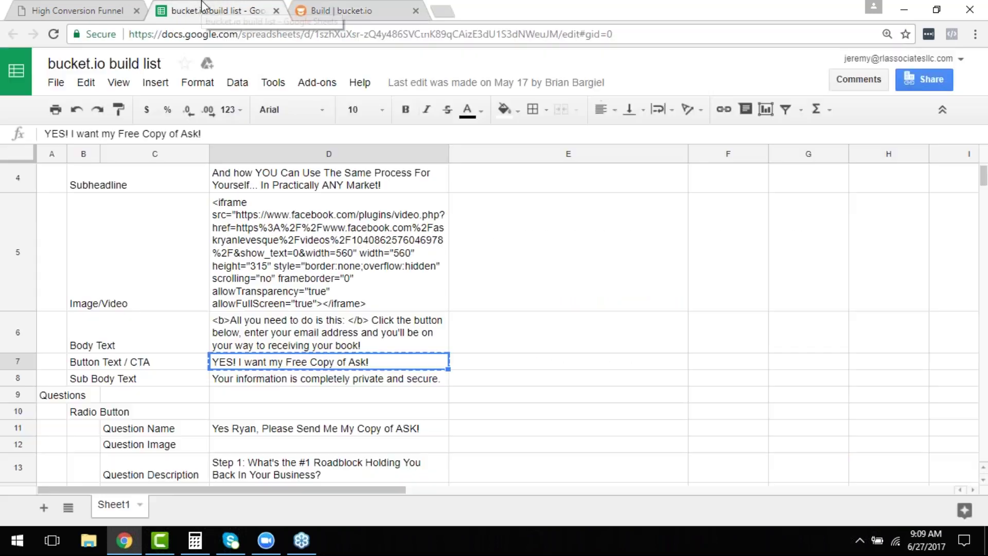
Replace the sub-body text with cell D8's 'Your information is completely private and secure.'.
left_click(278, 378)
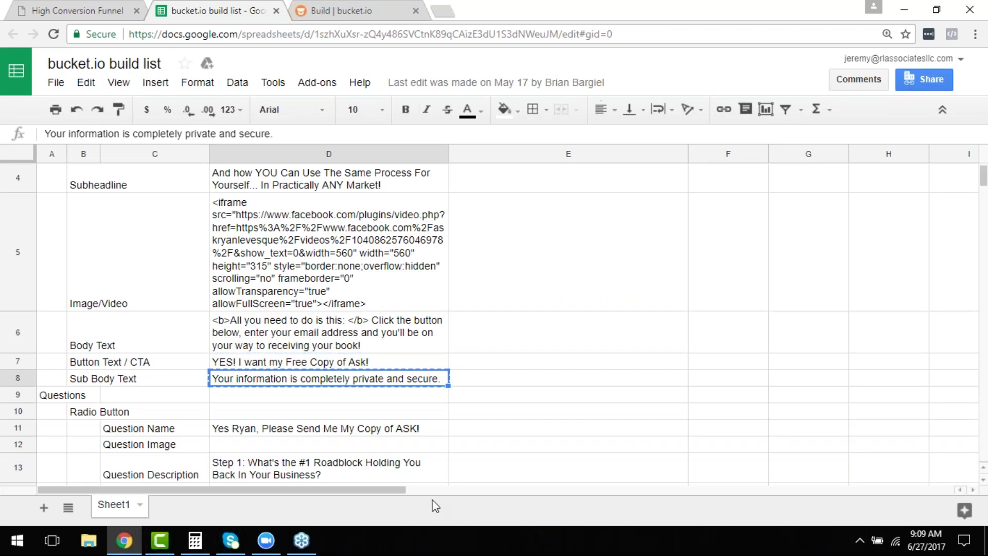
left_click(346, 10)
left_click(108, 391)
key("ctrl+a")
key("ctrl+v")
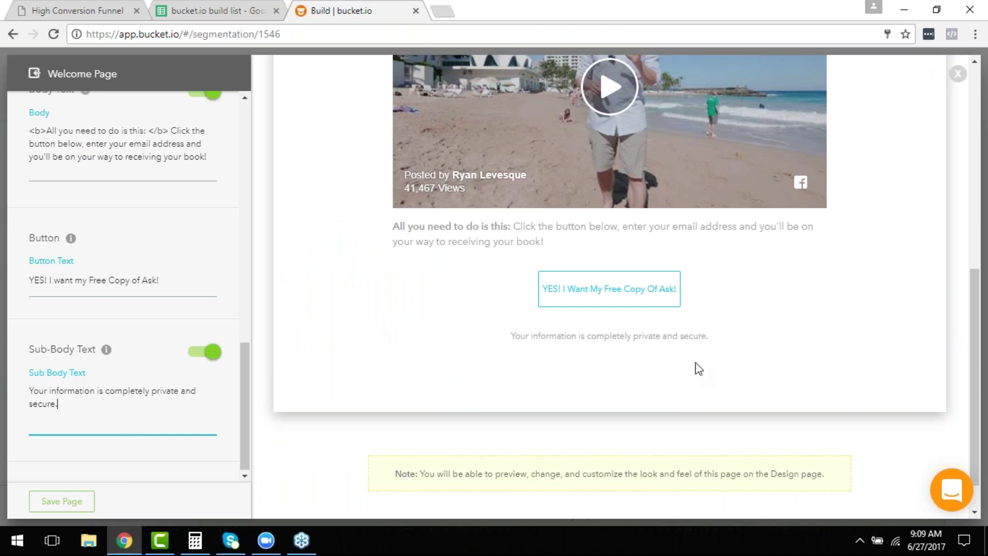
scroll(700, 368, "up", 6)
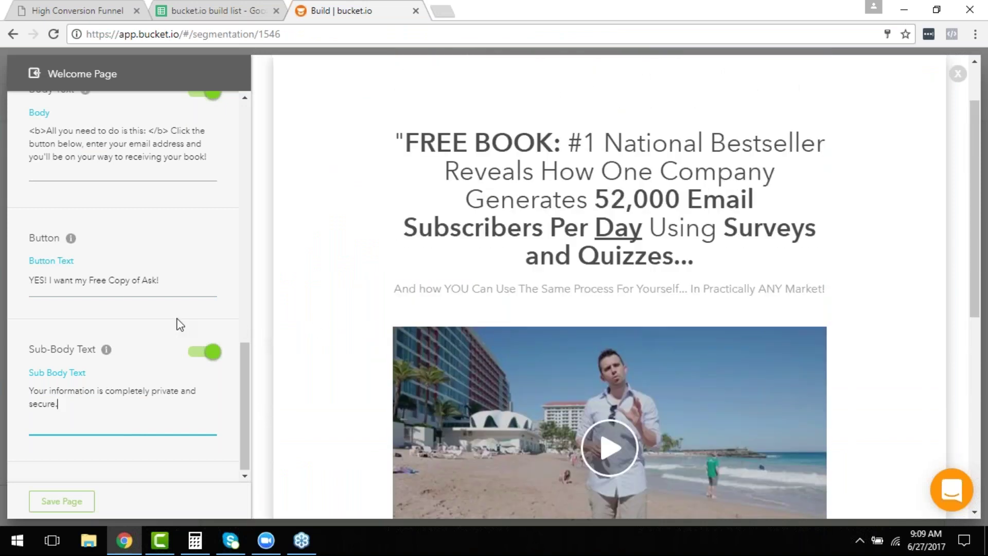
scroll(239, 320, "up", 3)
scroll(520, 334, "down", 7)
scroll(530, 373, "down", 1)
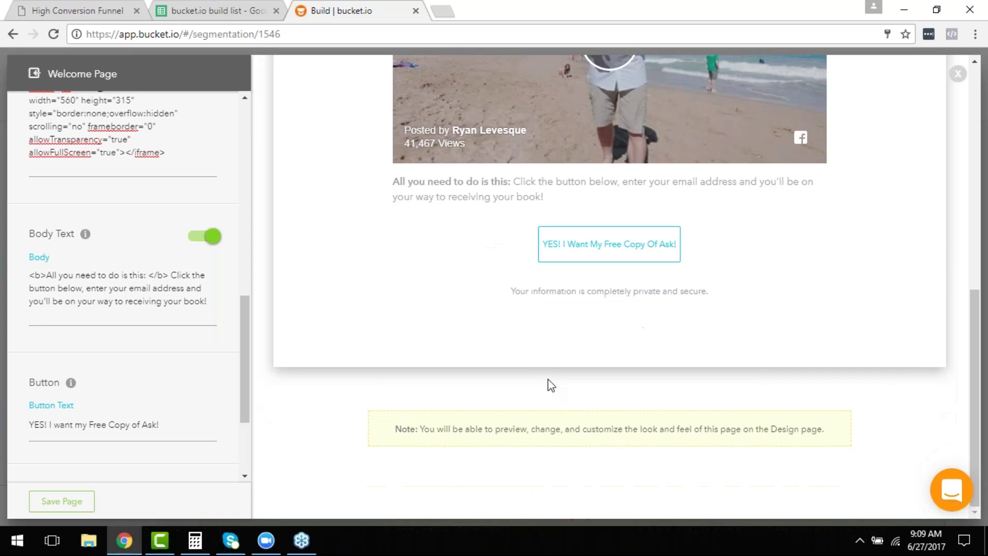
Save the Welcome Page, scroll through its live preview, then close the preview tab.
left_click(58, 509)
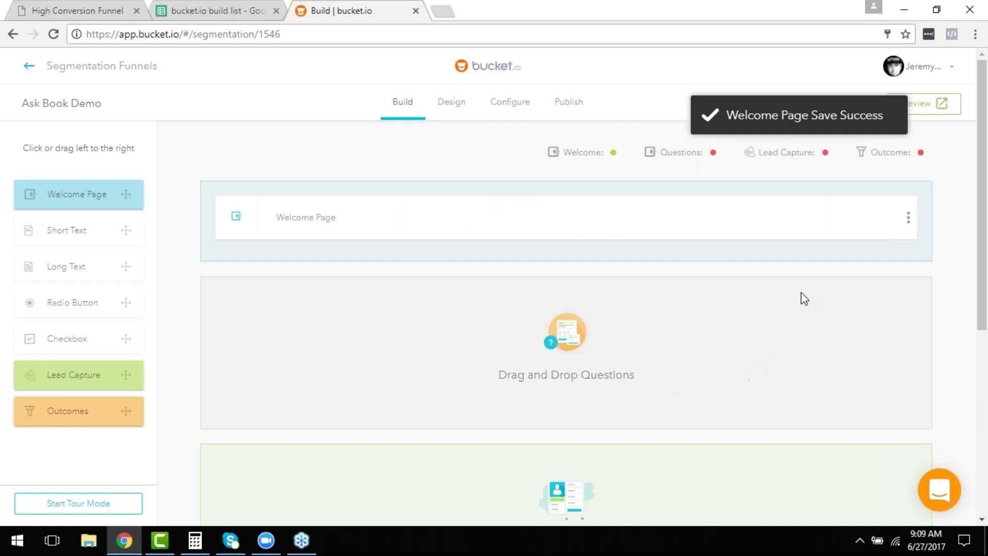
left_click(922, 104)
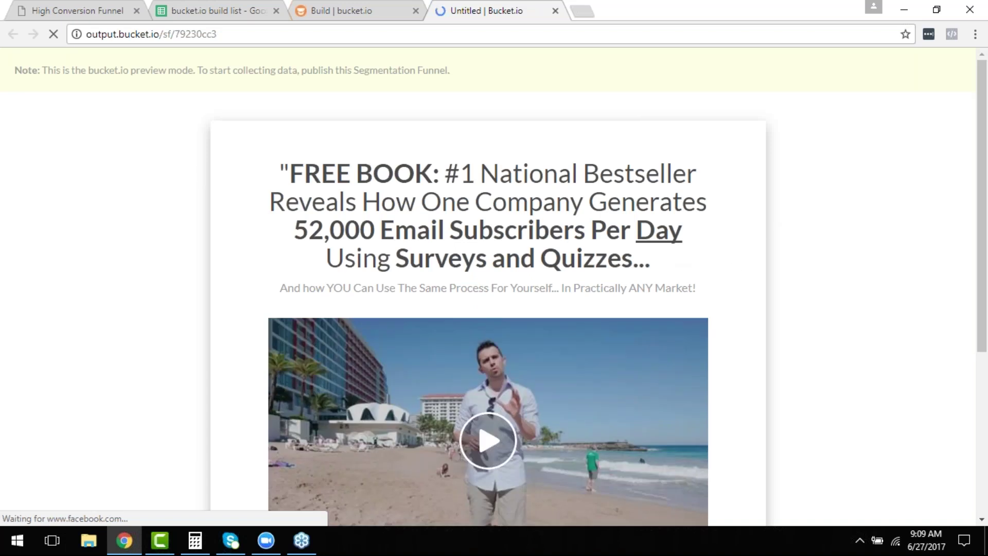
scroll(494, 391, "down", 5)
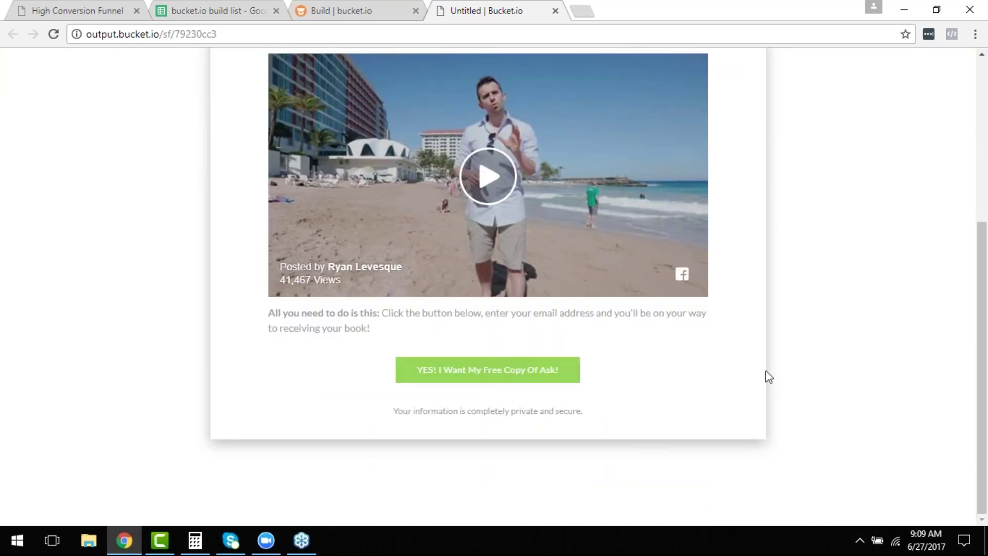
scroll(770, 377, "up", 5)
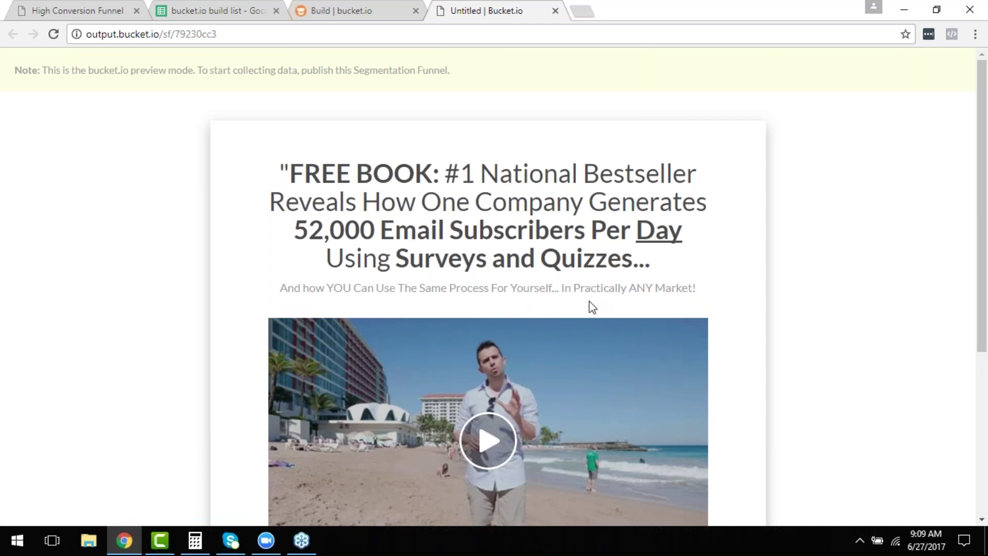
scroll(593, 306, "down", 3)
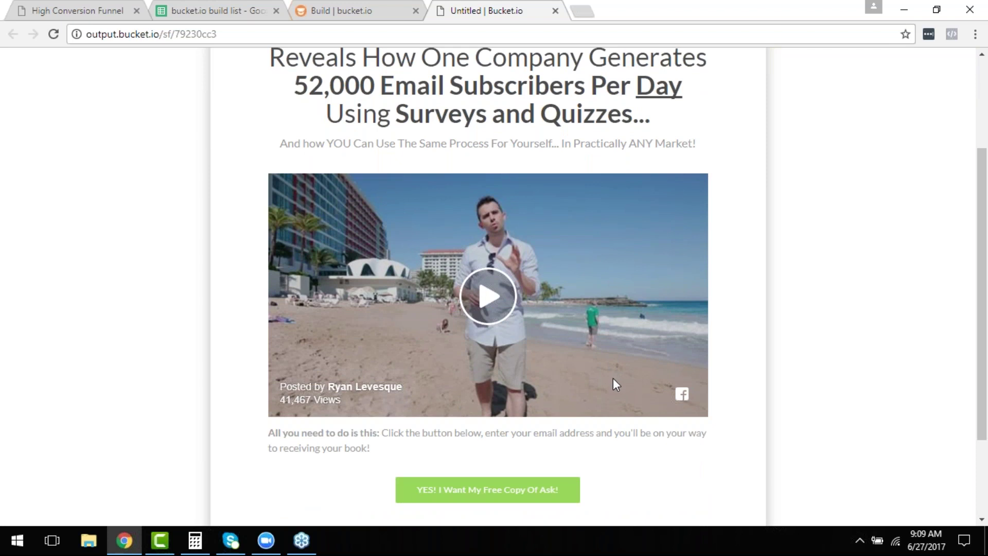
scroll(611, 380, "up", 3)
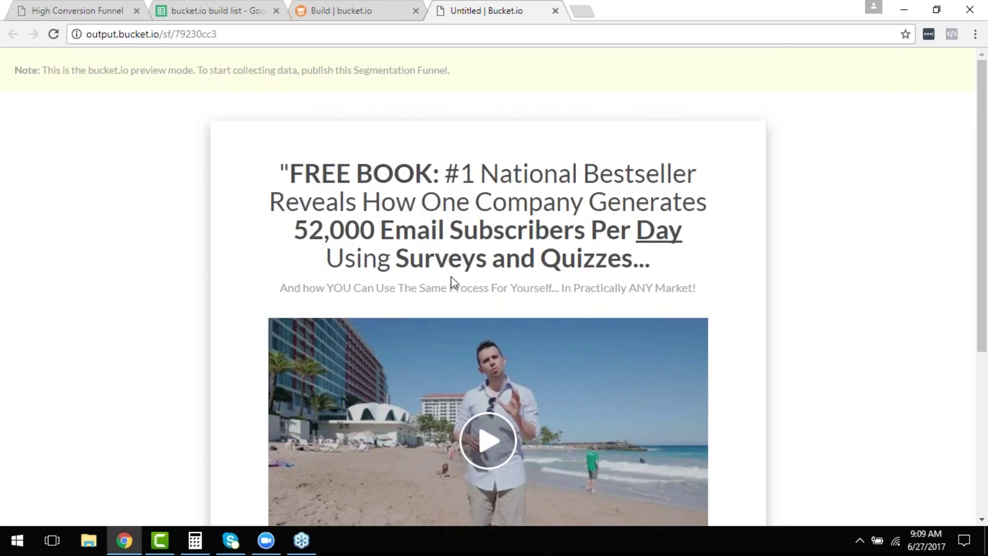
scroll(458, 300, "down", 3)
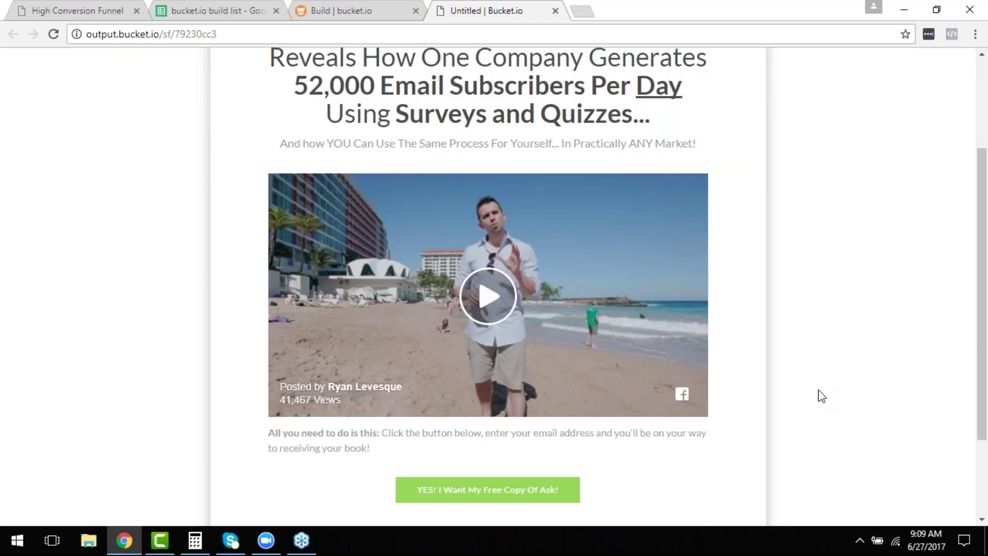
scroll(821, 399, "up", 1)
scroll(813, 402, "up", 1)
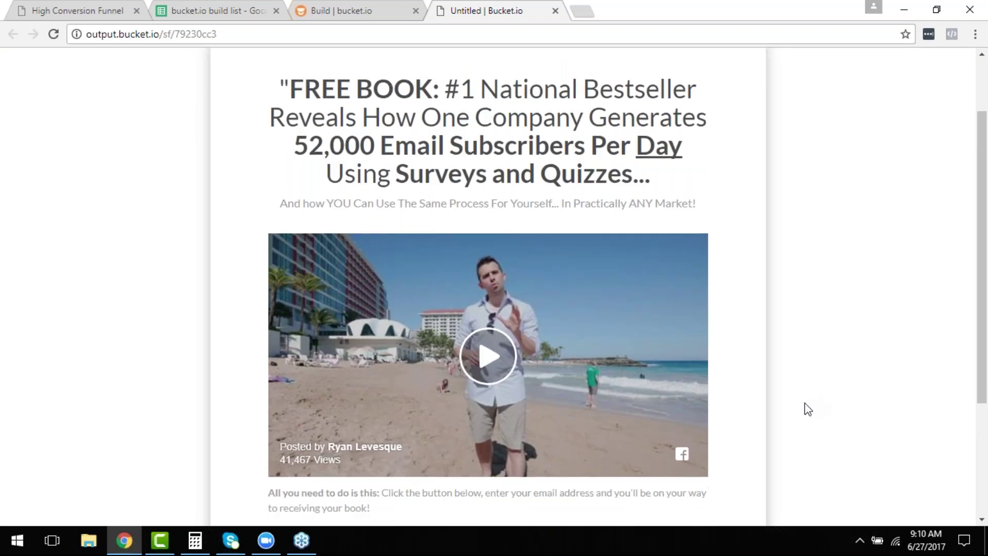
scroll(803, 409, "down", 3)
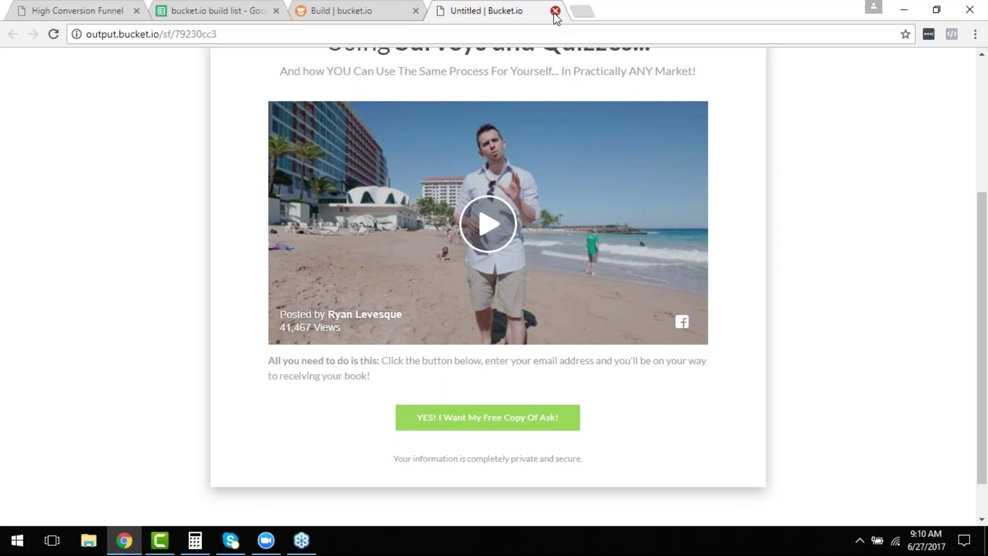
left_click(556, 11)
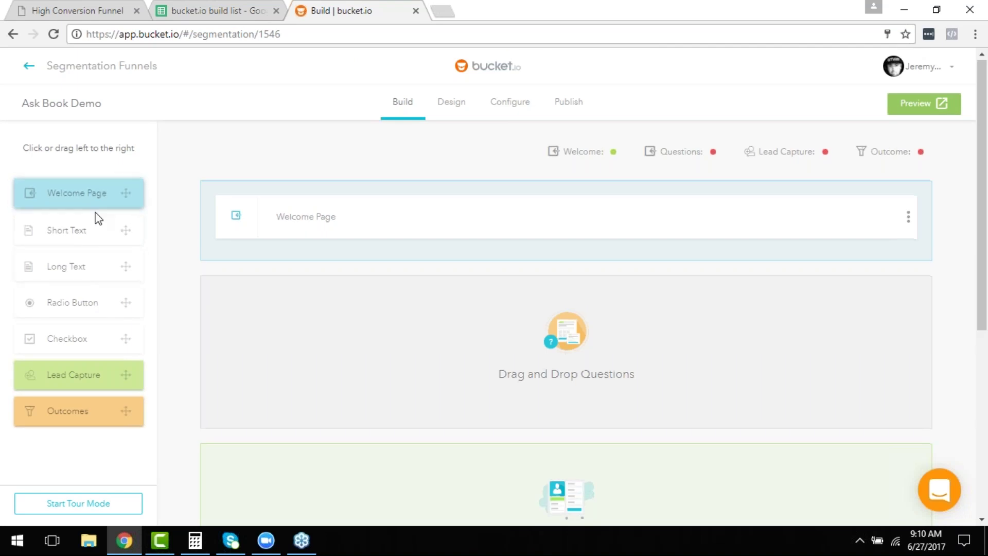
Scroll the High Conversion Funnel slides down to page 14, Segmentation Questions.
scroll(98, 218, "down", 1)
left_click(94, 6)
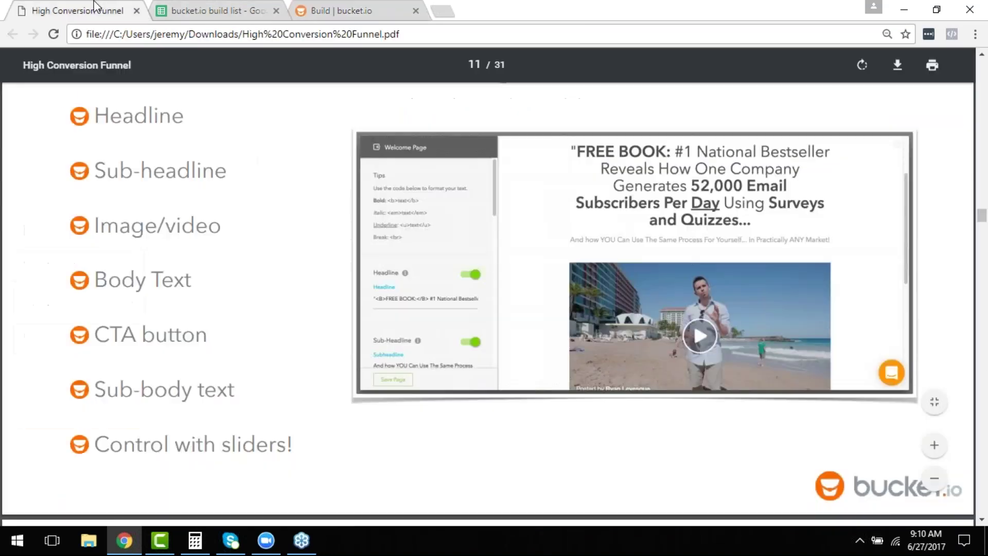
scroll(535, 319, "down", 10)
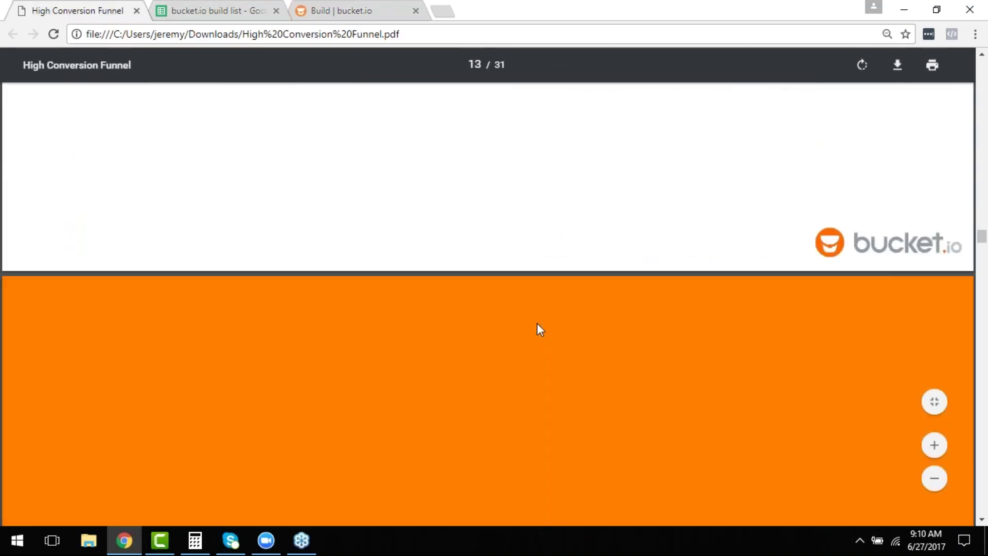
scroll(539, 324, "down", 12)
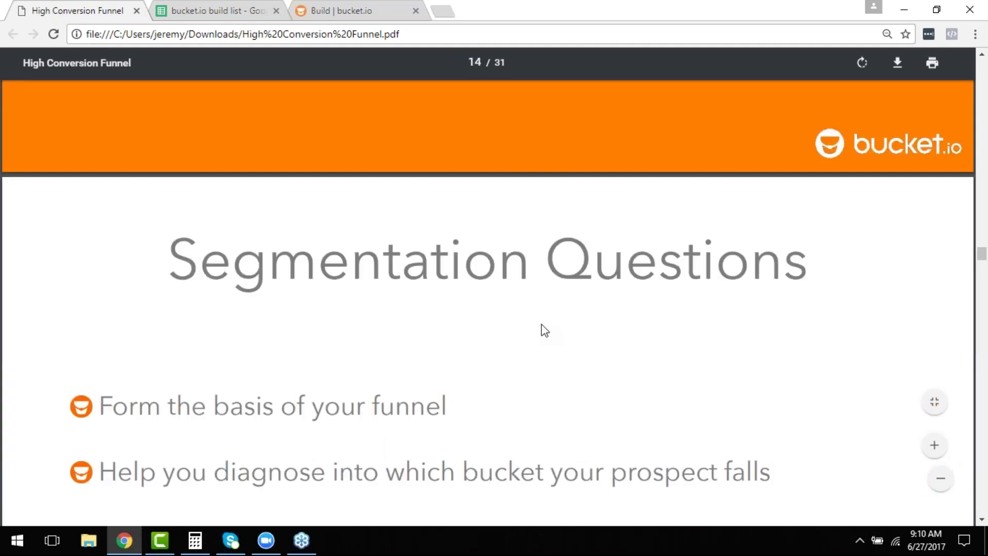
scroll(541, 325, "down", 3)
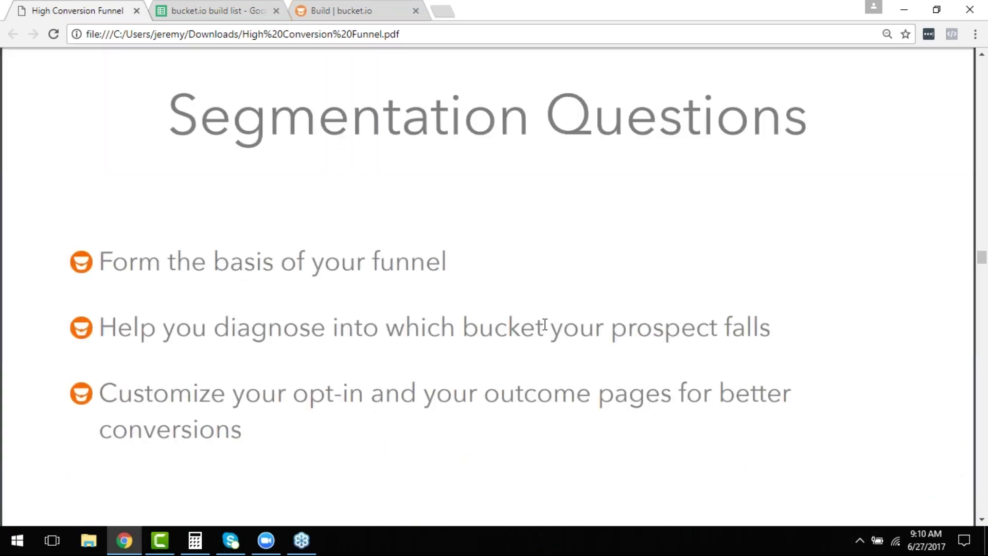
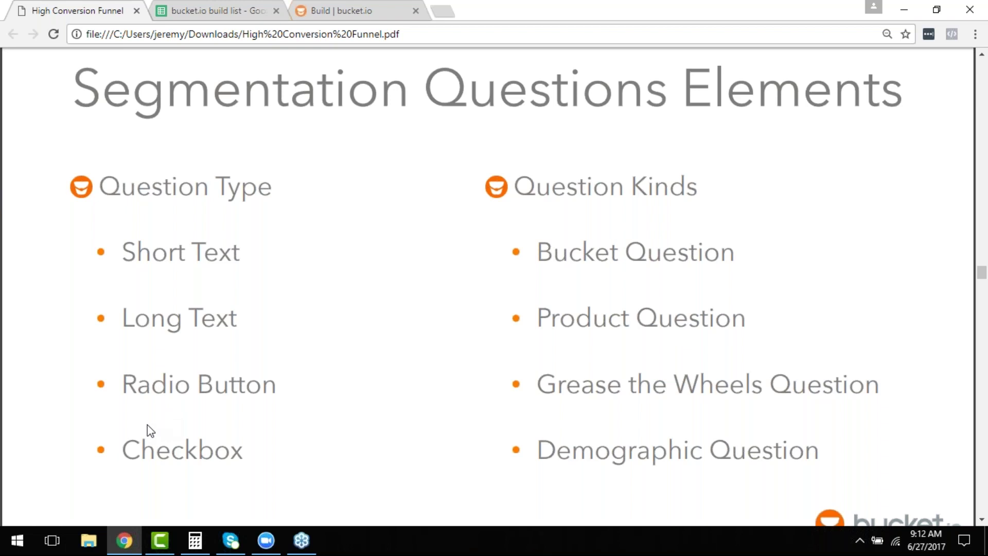
Scroll past the question-types slide, go back to the Ask Book Demo funnel builder and drag in a radio-button question.
mouse_move(281, 123)
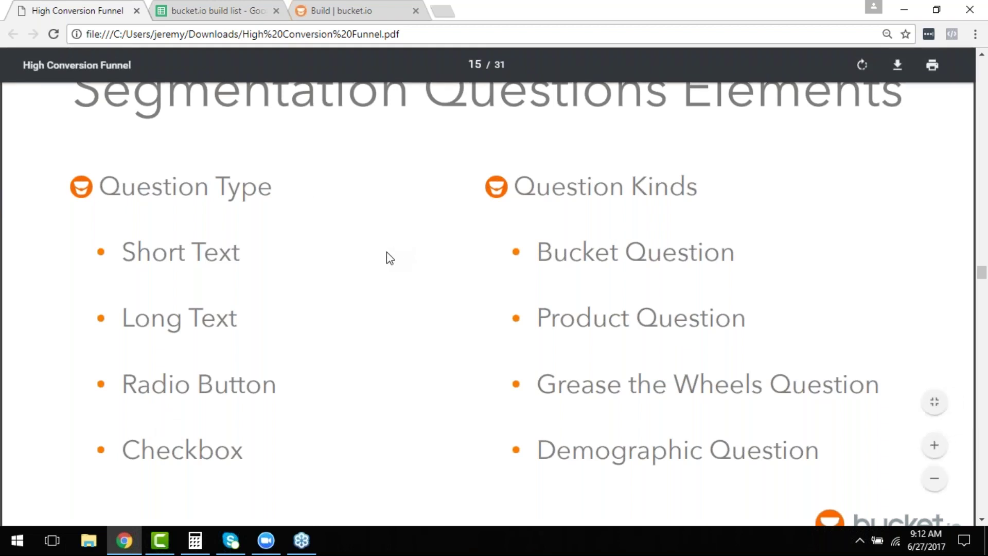
scroll(396, 254, "down", 1)
scroll(401, 261, "down", 10)
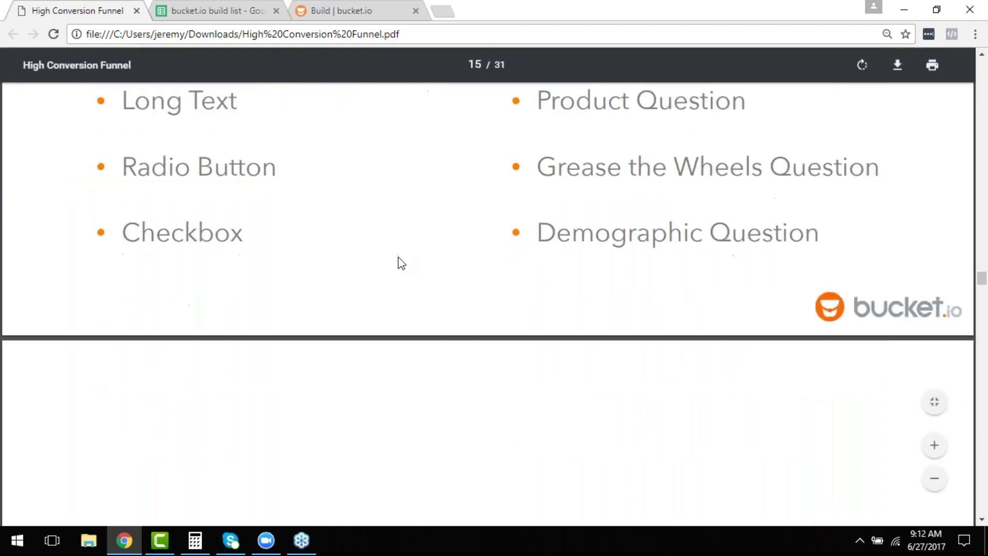
left_click(340, 11)
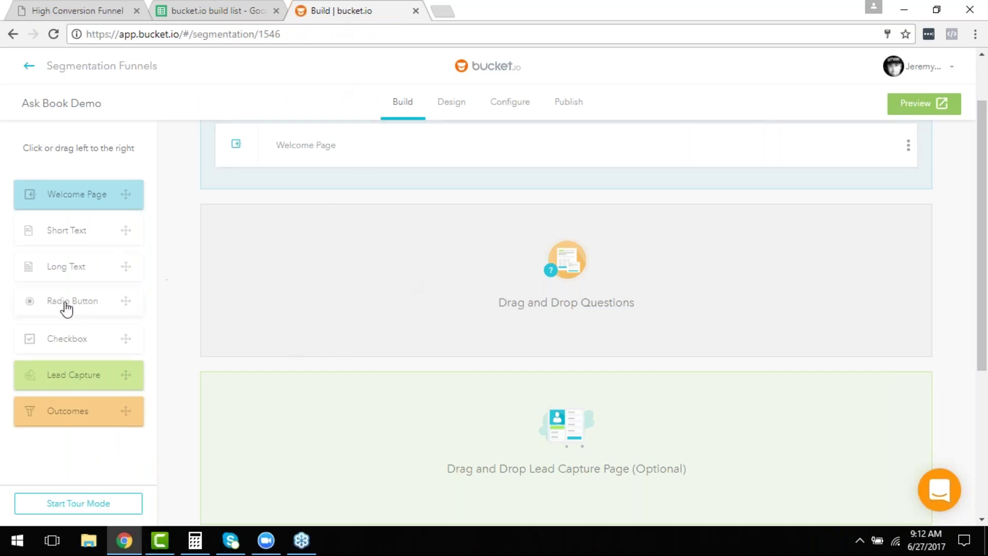
left_click_drag(72, 300, 360, 242)
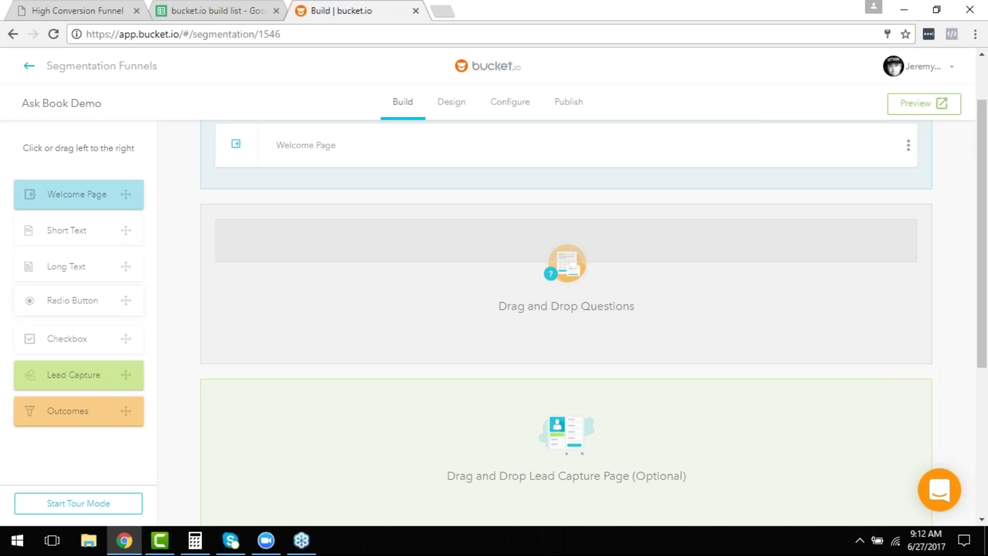
Drop the radio-button question in as Q1 and paste cell D11's copy-of-ASK request as its Question Name.
left_click_drag(488, 308, 490, 311)
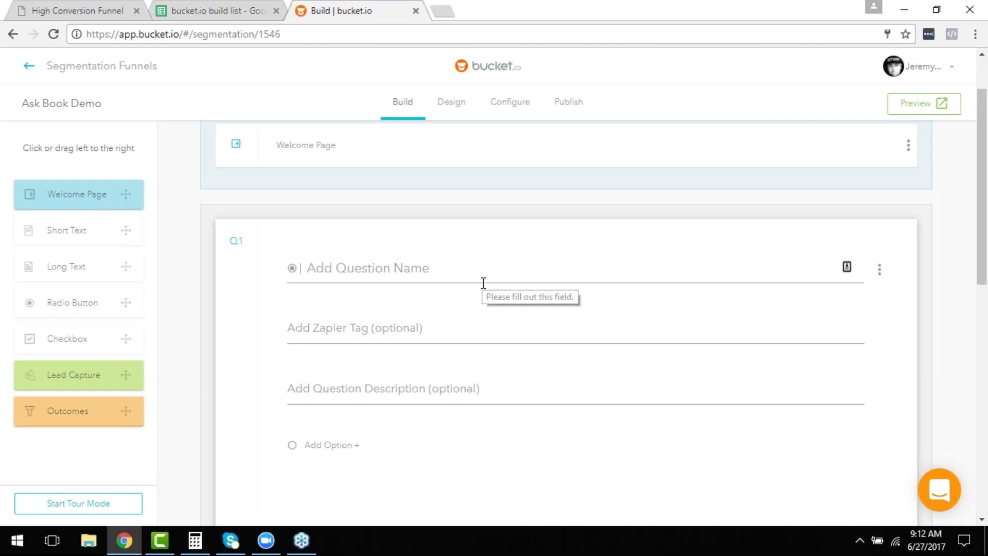
left_click(236, 9)
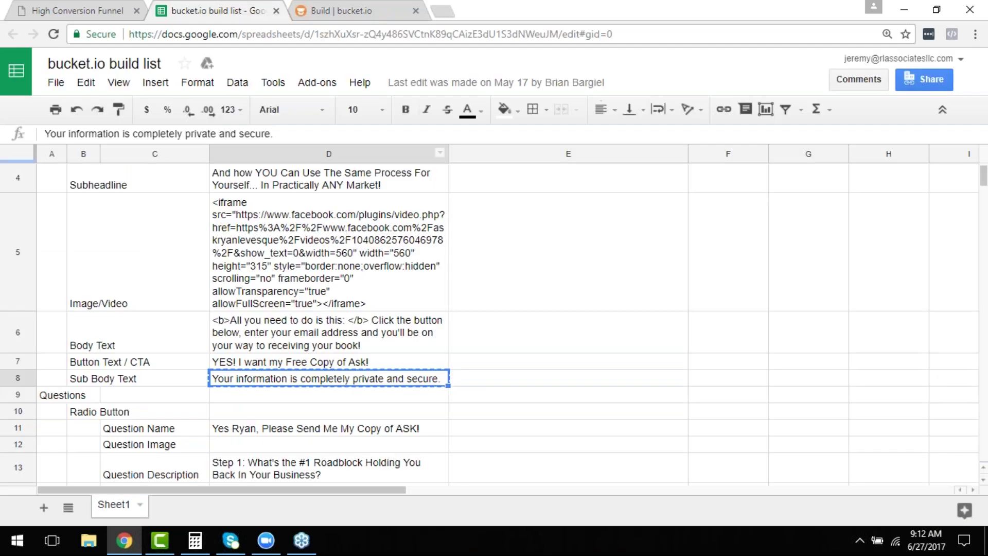
scroll(331, 408, "down", 2)
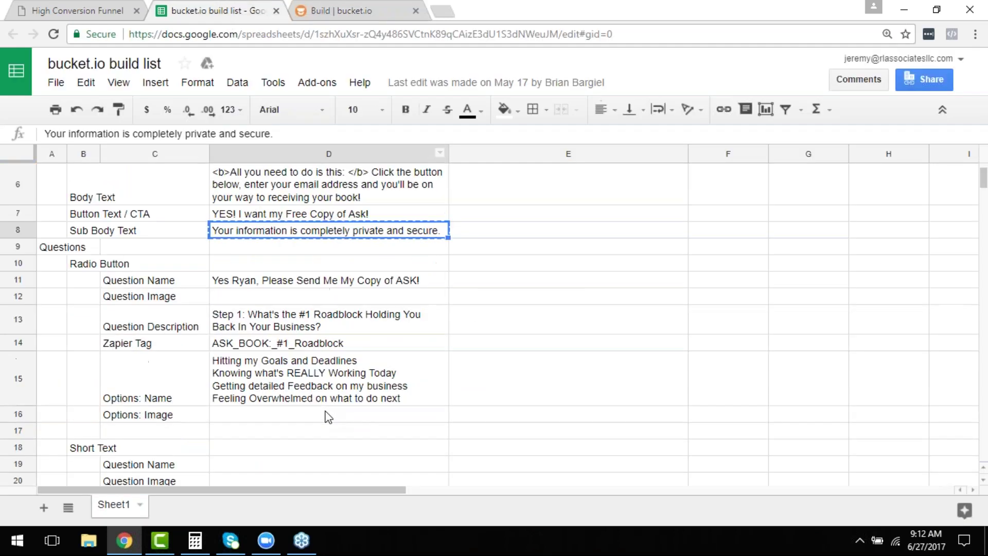
left_click(304, 282)
key("ctrl+c")
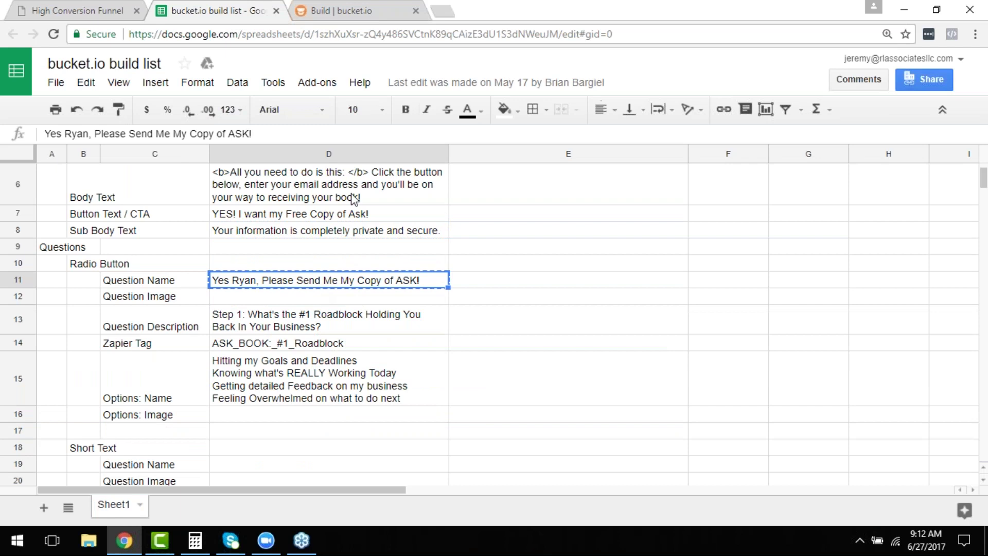
left_click(313, 9)
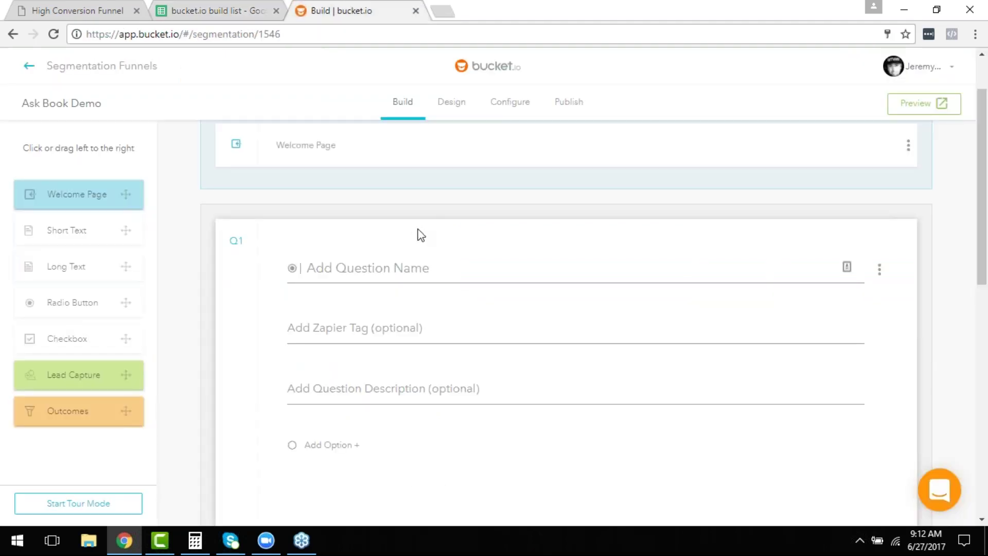
left_click(399, 273)
key("ctrl+v")
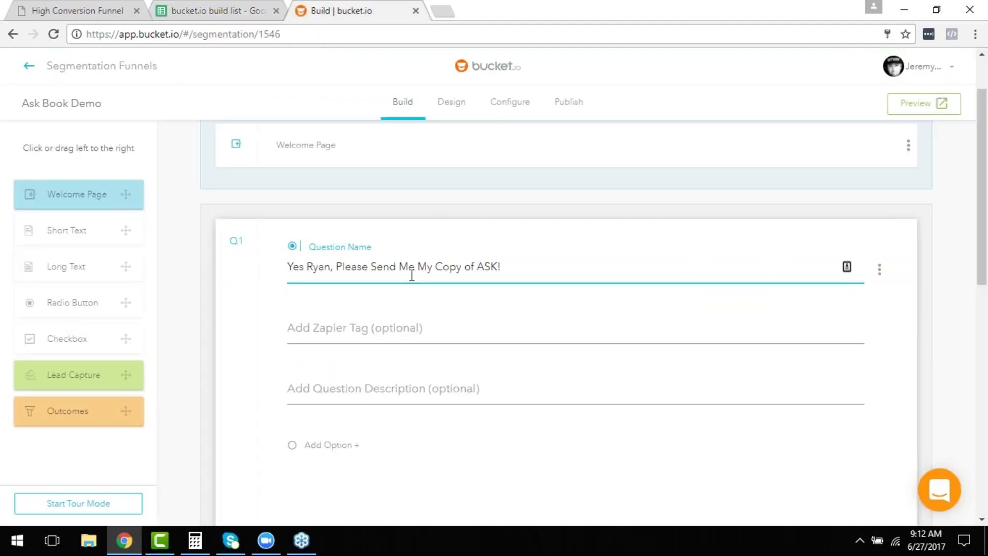
scroll(443, 350, "down", 2)
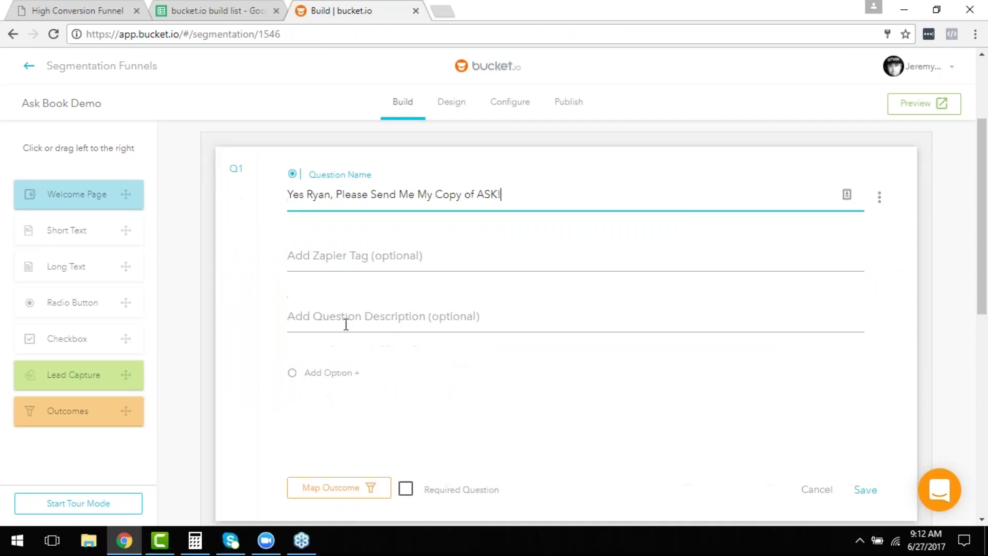
Paste D13's 'Step 1: What's the #1 Roadblock Holding You Back In Your Business?' as Q1's description.
left_click(344, 318)
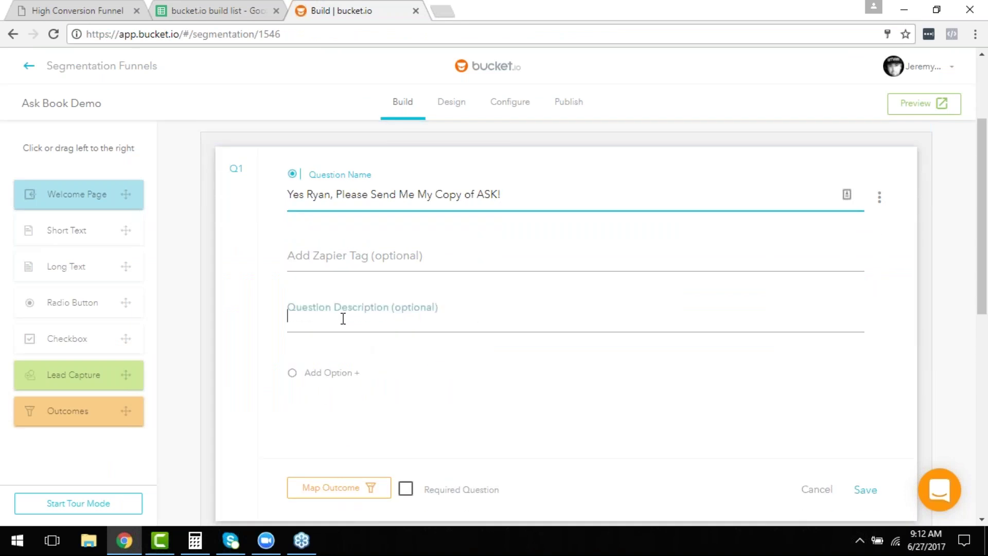
left_click(192, 6)
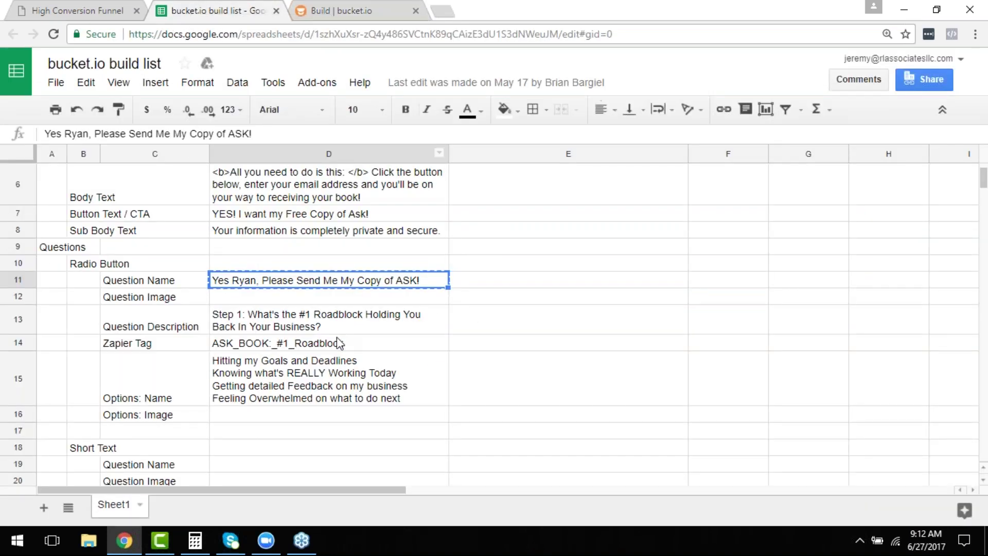
left_click(252, 327)
key("ctrl+c")
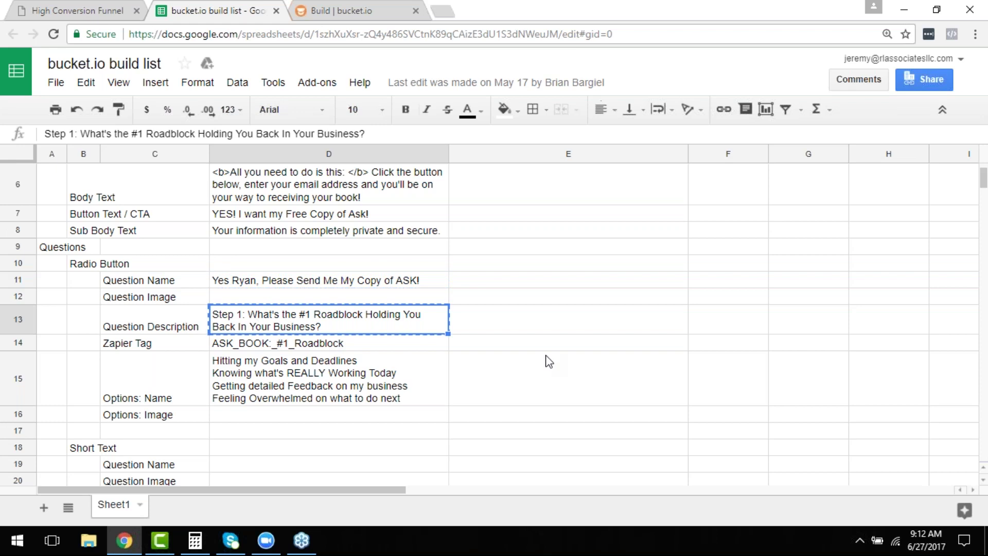
left_click(352, 10)
left_click(427, 335)
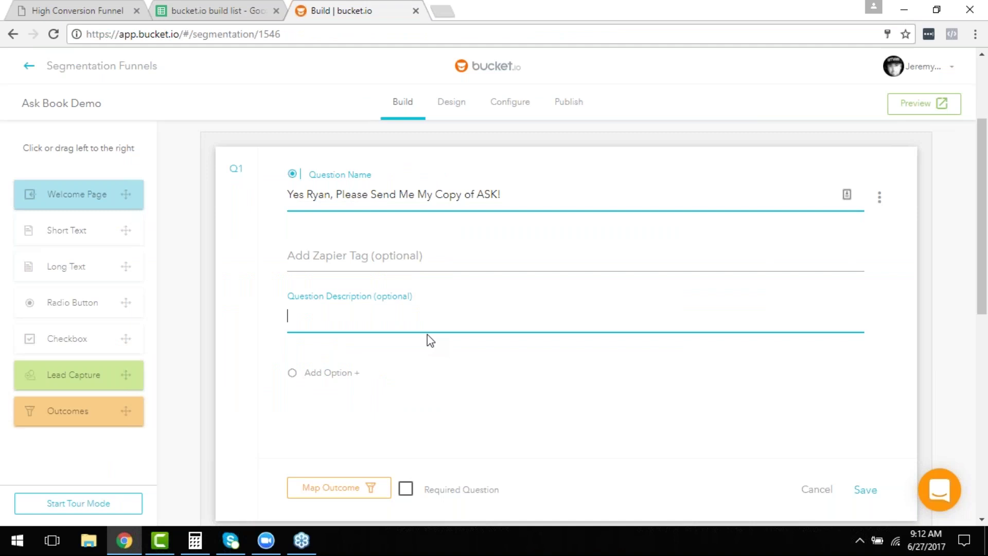
key("ctrl+v")
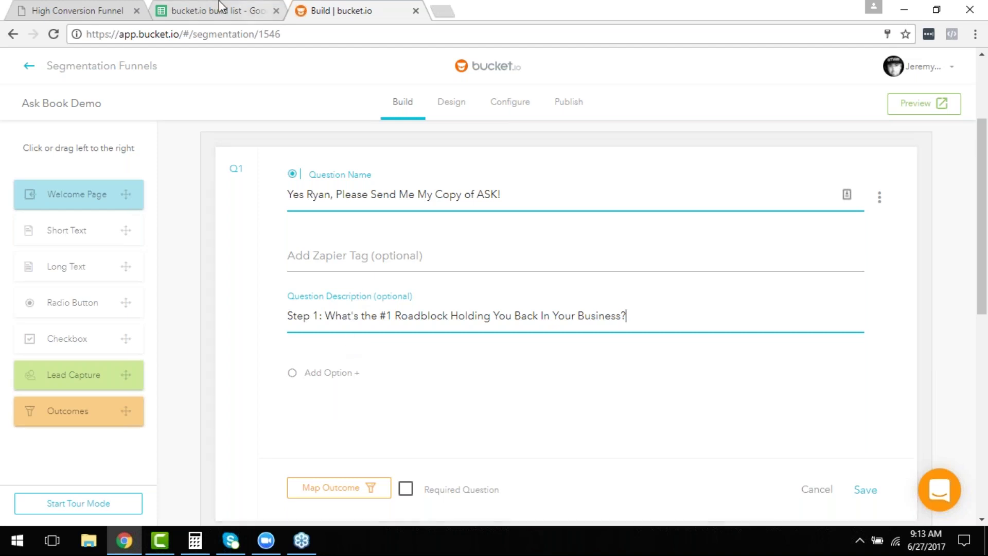
Paste D14's Zapier tag ASK_BOOK:_#1_Roadblock into Q1's Zapier Tag field.
key("ctrl+shift+Tab")
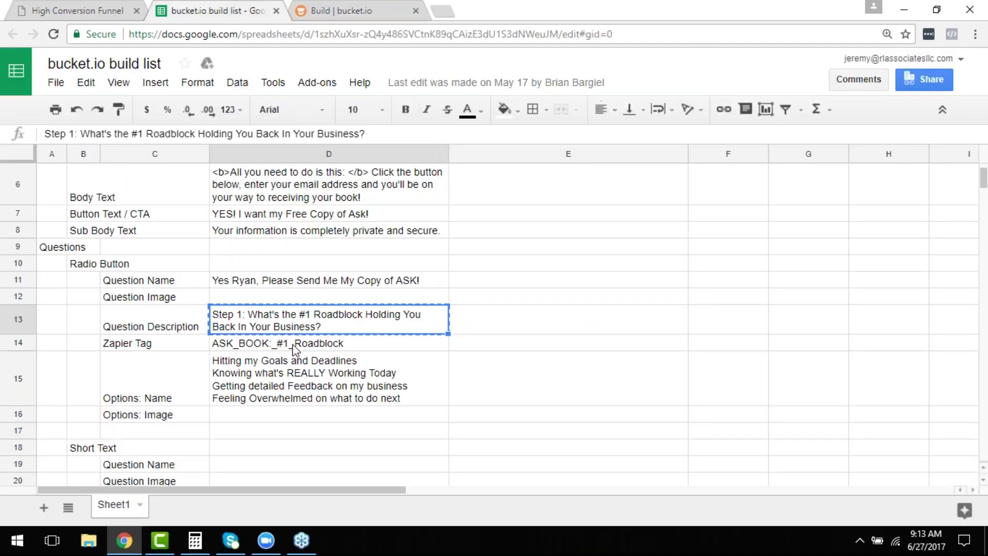
left_click(292, 344)
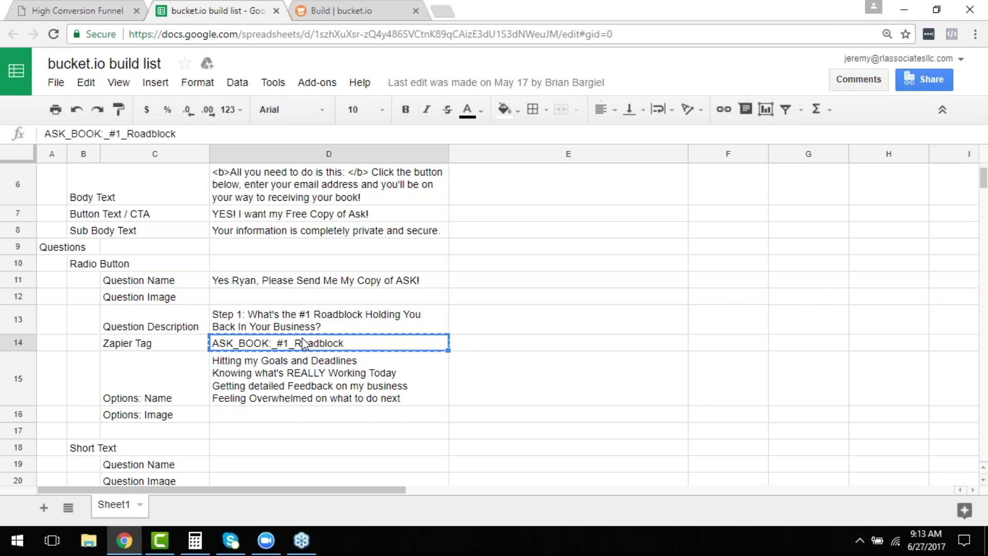
left_click(340, 11)
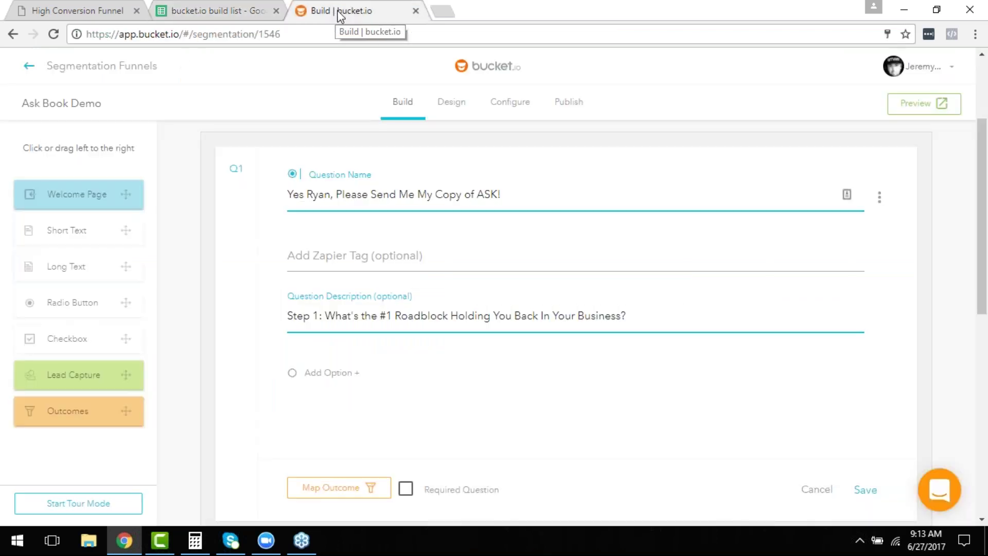
left_click(404, 256)
key("ctrl+v")
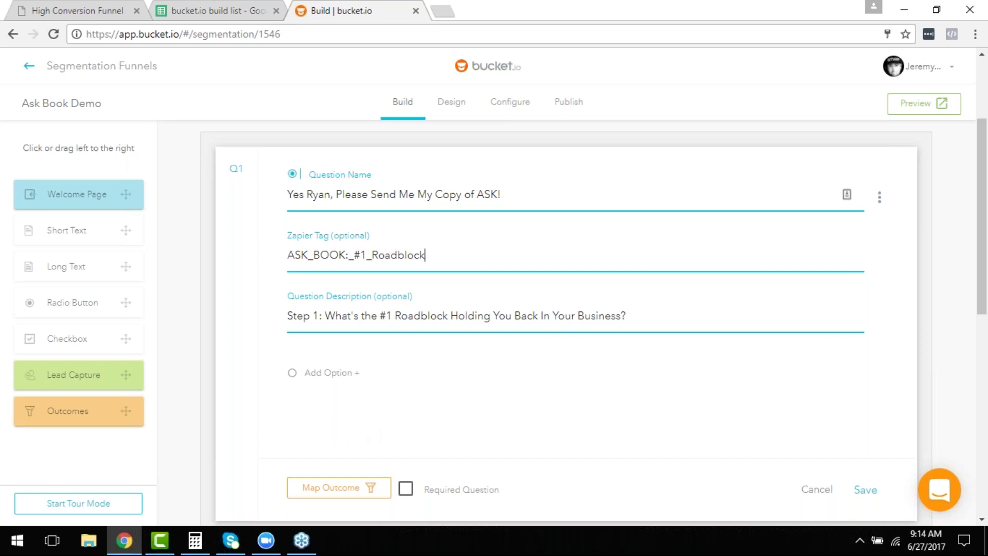
Add 'Hitting my Goals and Deadlines' from cell D15 as Q1's first answer option.
left_click(218, 10)
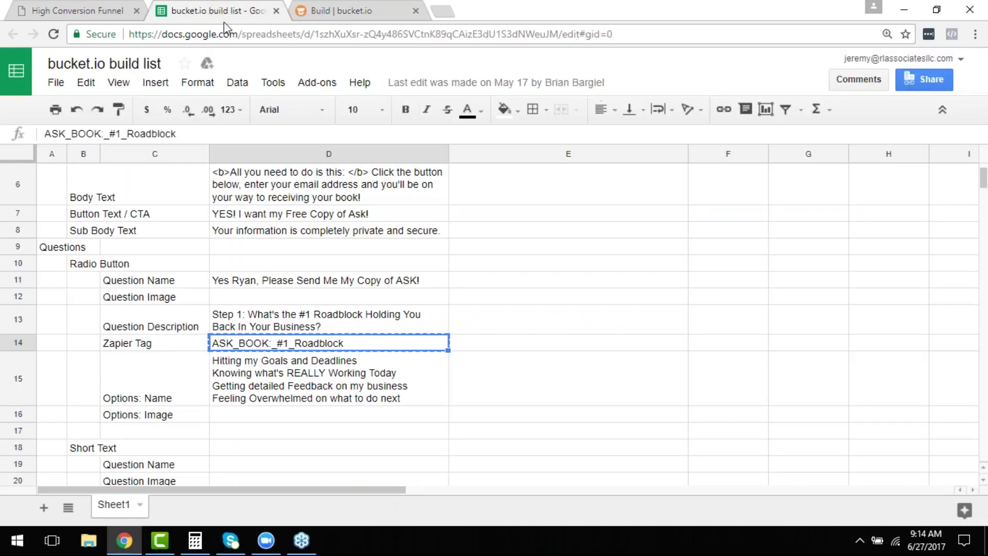
left_click(343, 381)
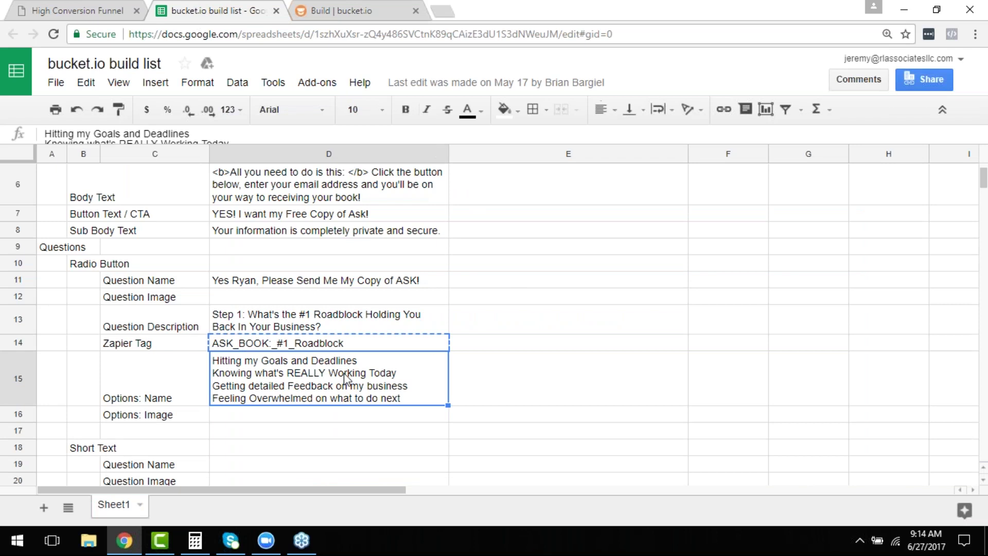
double_click(363, 362)
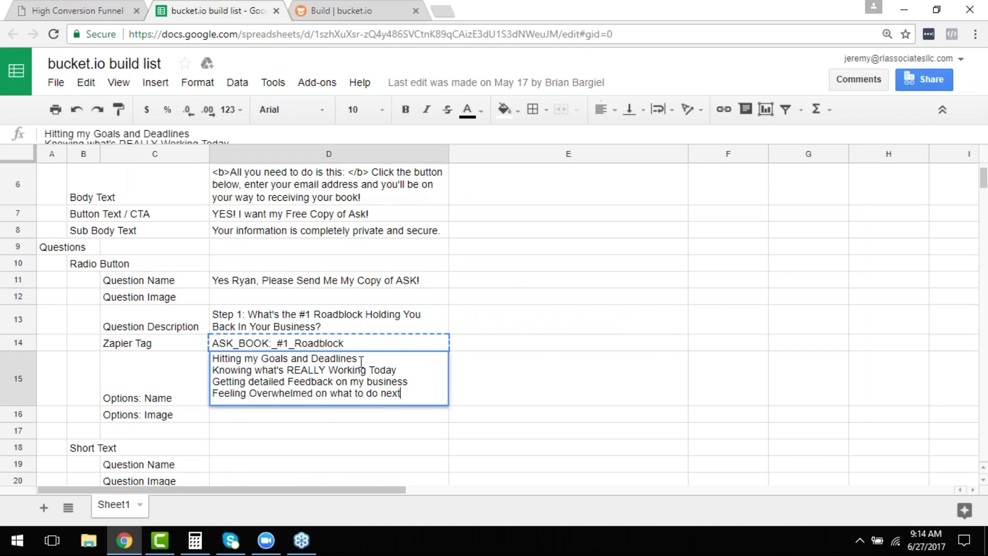
left_click_drag(359, 359, 211, 359)
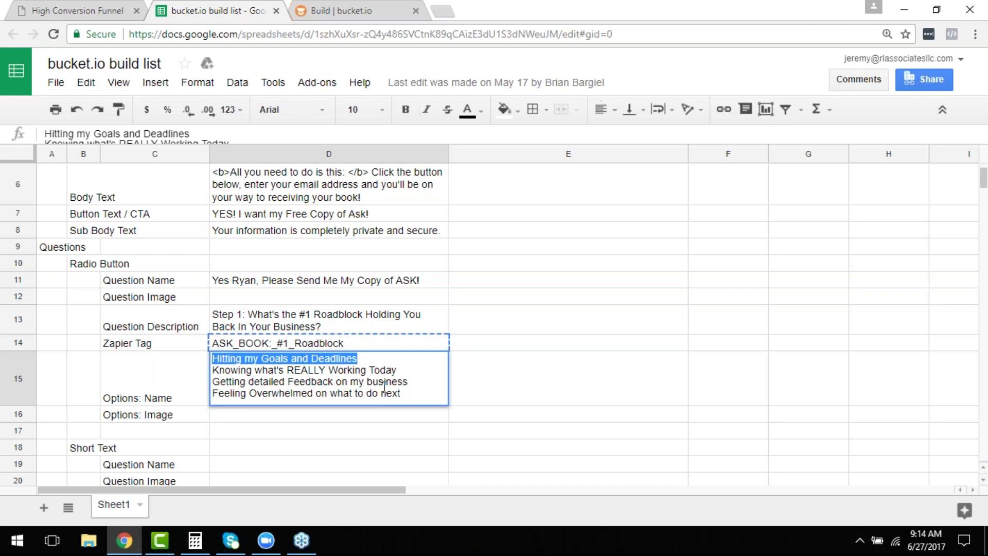
left_click(355, 10)
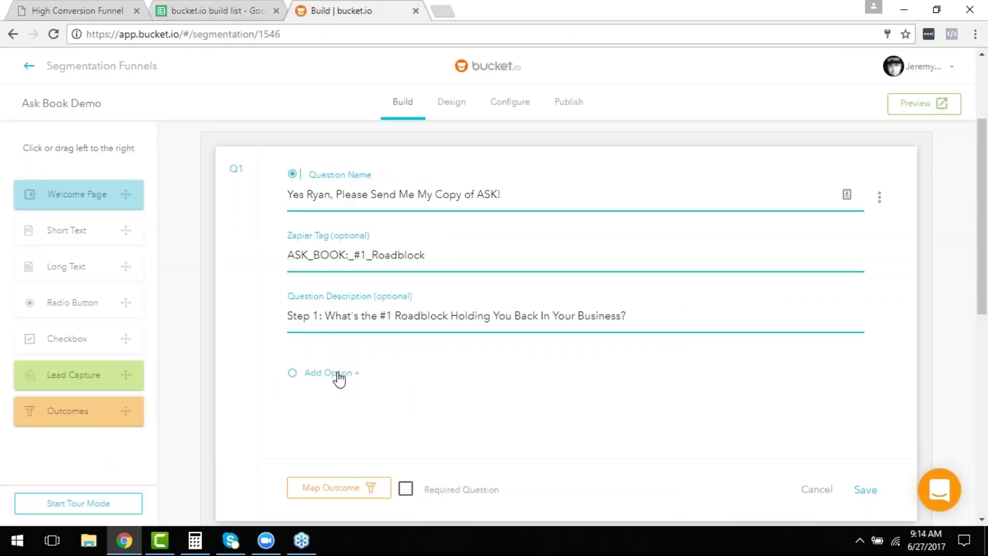
left_click(341, 378)
key("ctrl+v")
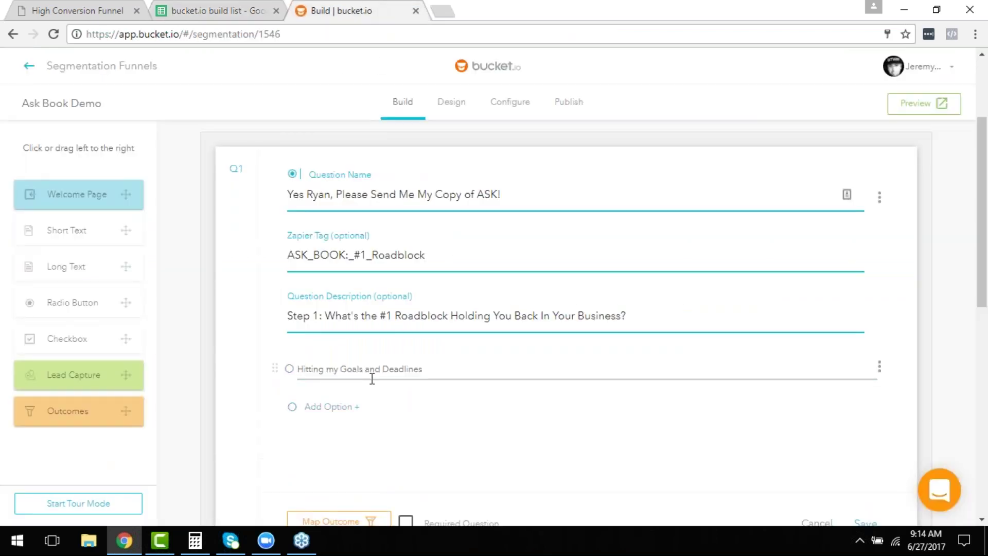
left_click(342, 406)
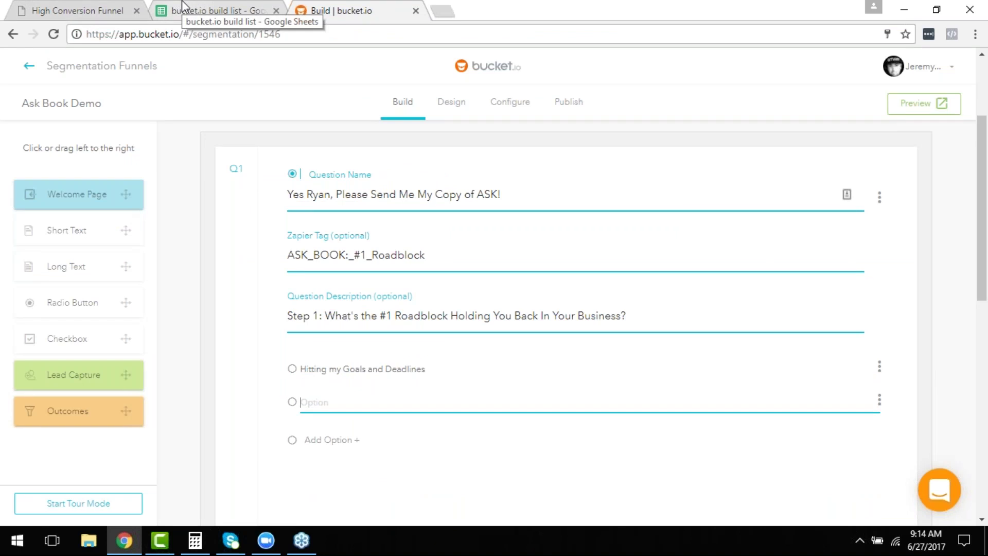
Paste 'Knowing what's REALLY Working Today' as the second option and add another empty option.
left_click(206, 10)
left_click(408, 372)
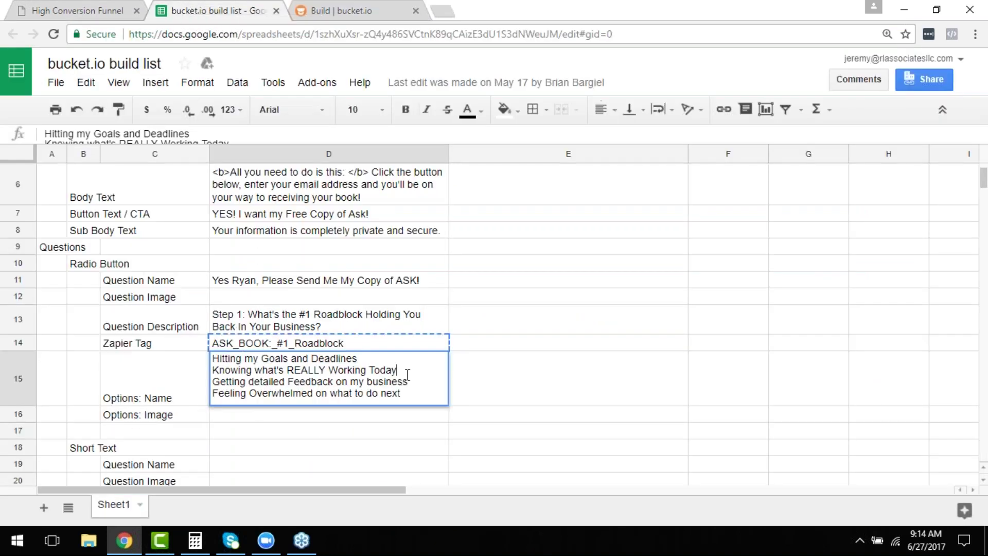
key("shift+Home")
key("ctrl+c")
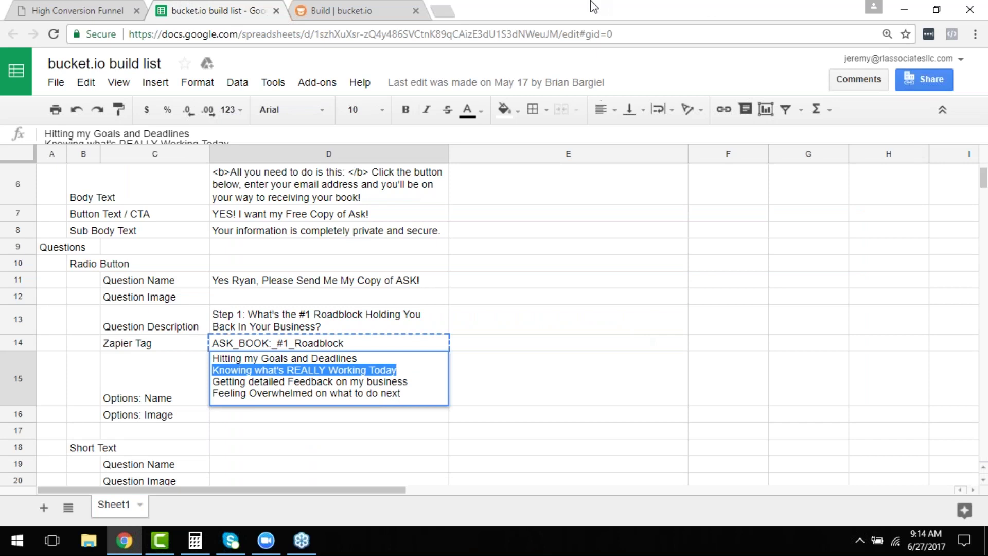
left_click(356, 11)
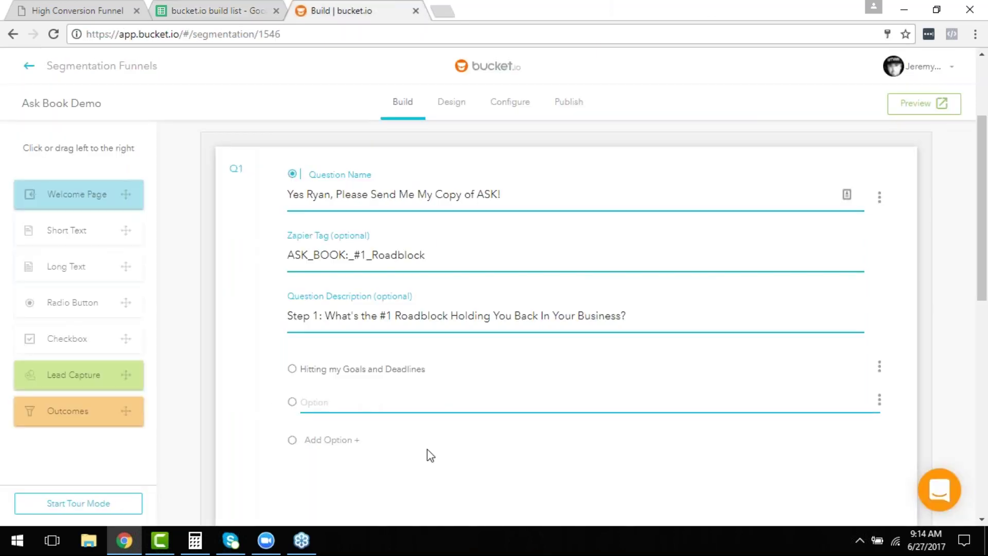
key("ctrl+v")
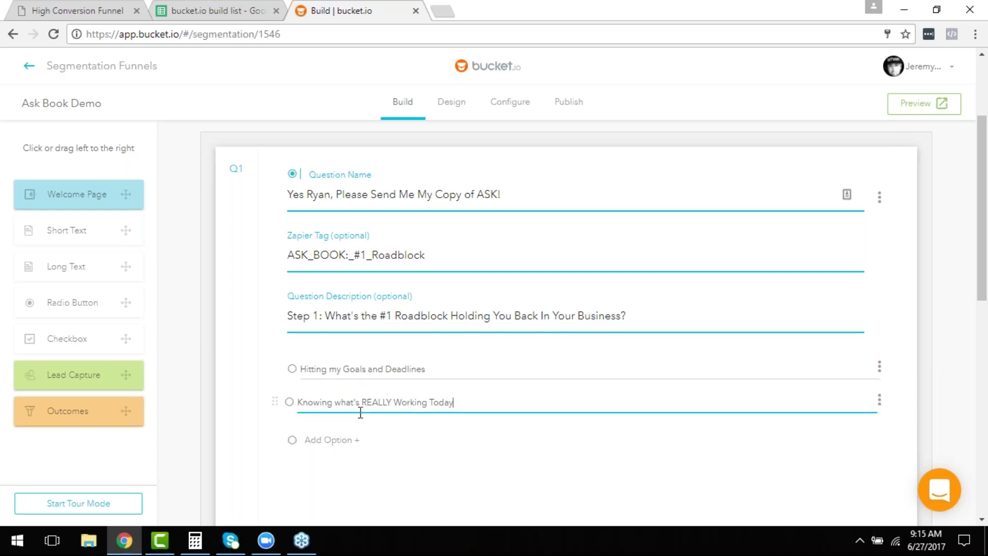
left_click(332, 441)
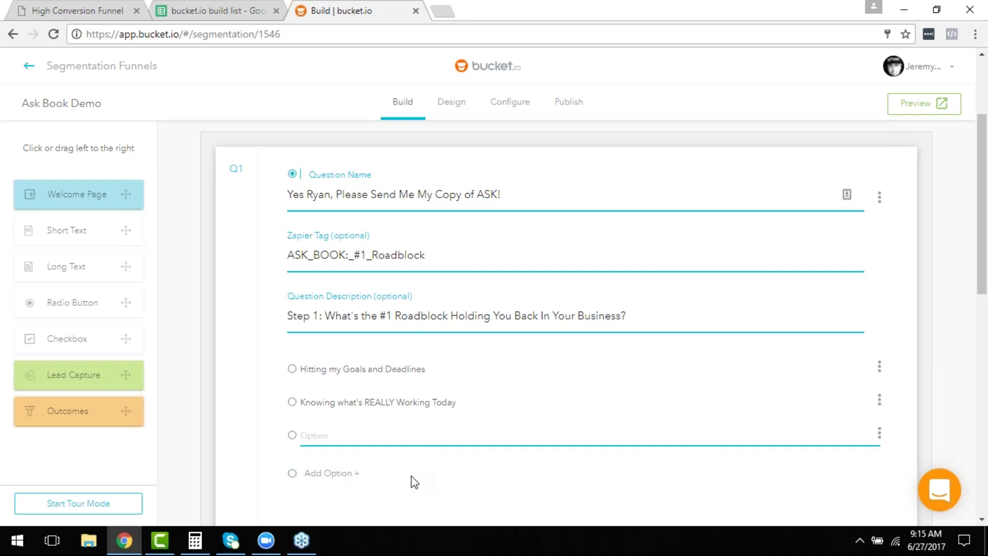
left_click(214, 11)
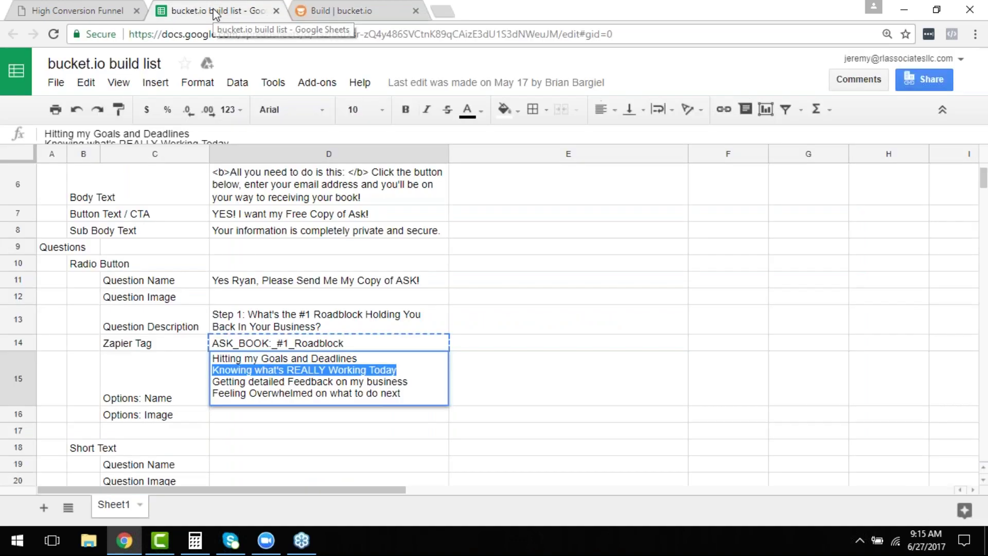
Paste D15's third line, 'Getting detailed Feedback on my business', into the empty Q1 option.
left_click(412, 375)
key("shift+Home")
key("ctrl+c")
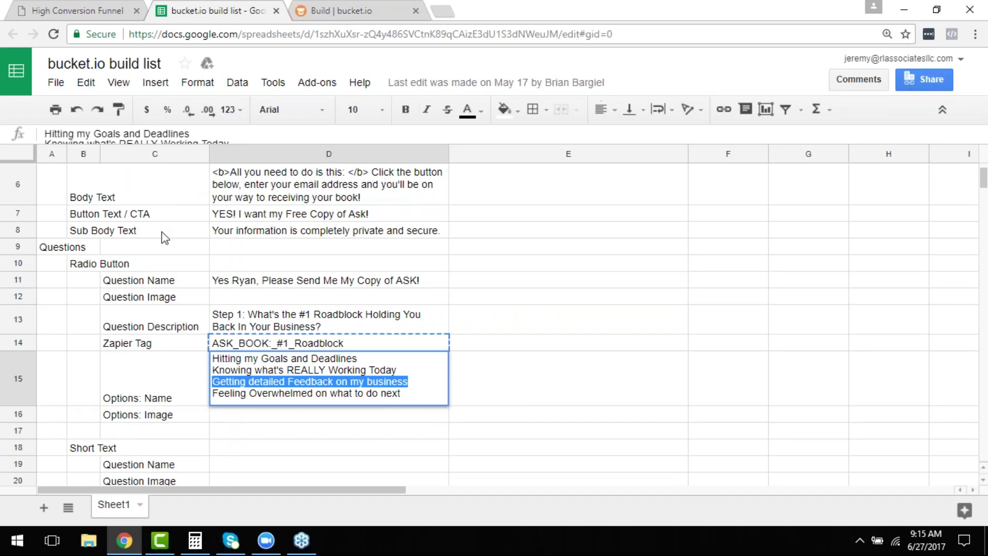
left_click(334, 7)
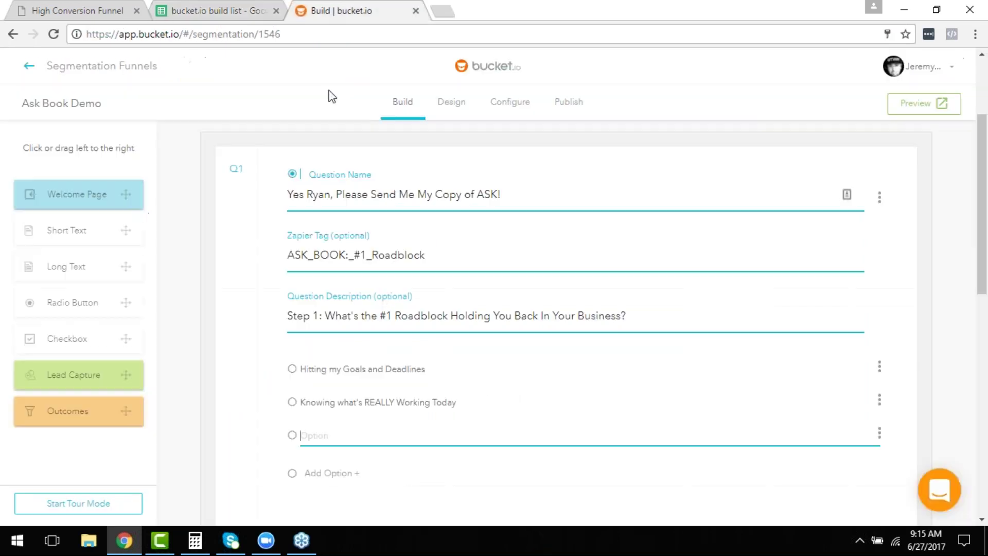
key("ctrl+v")
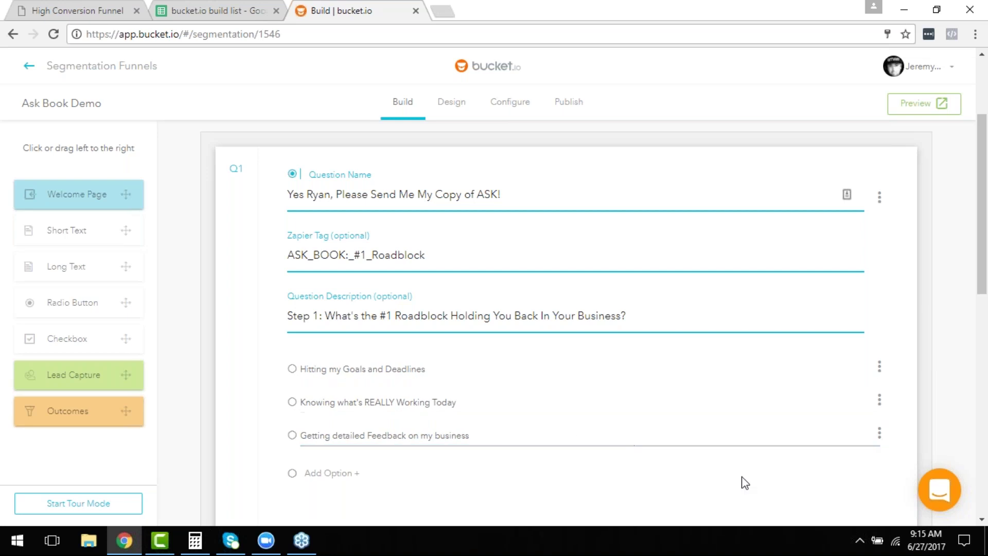
scroll(715, 453, "down", 1)
scroll(569, 410, "down", 1)
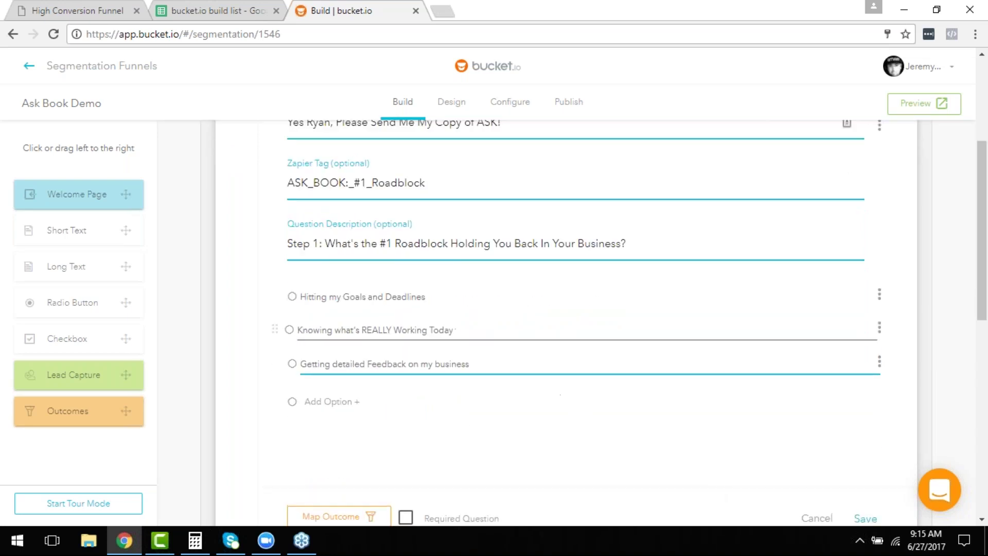
Select the 'Feeling Overwhelmed on what to do next' line in D15 for the fourth answer.
left_click(212, 6)
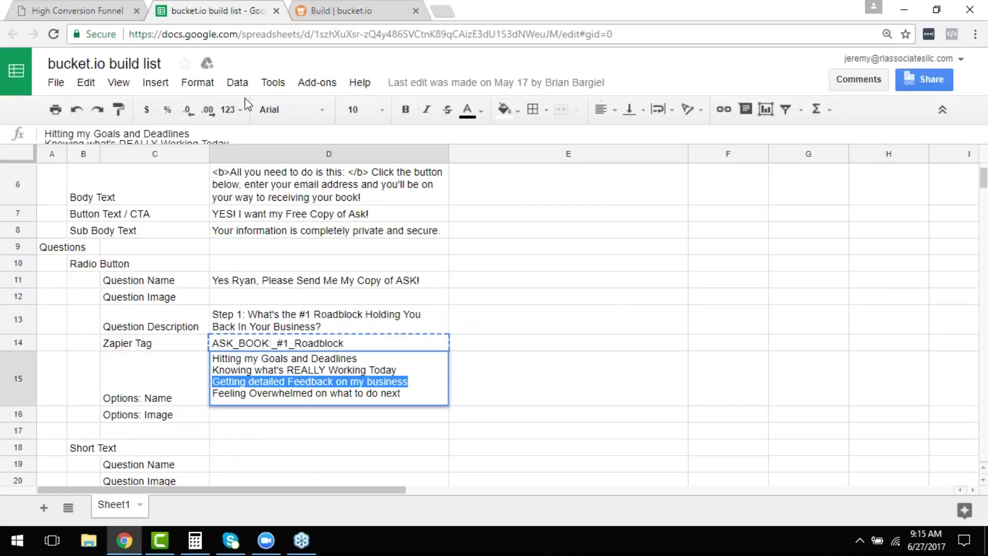
left_click(412, 391)
triple_click(411, 391)
key("ctrl+c")
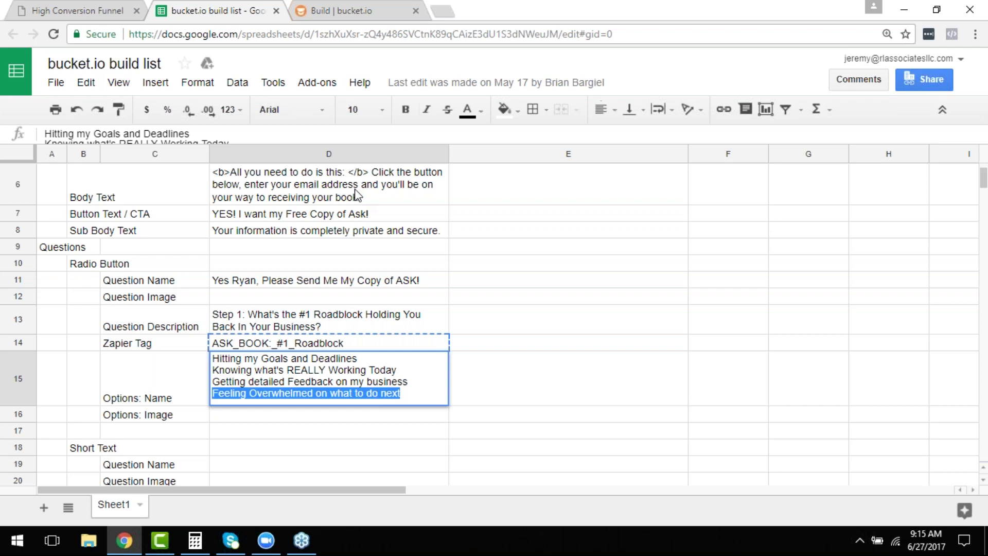
left_click(304, 9)
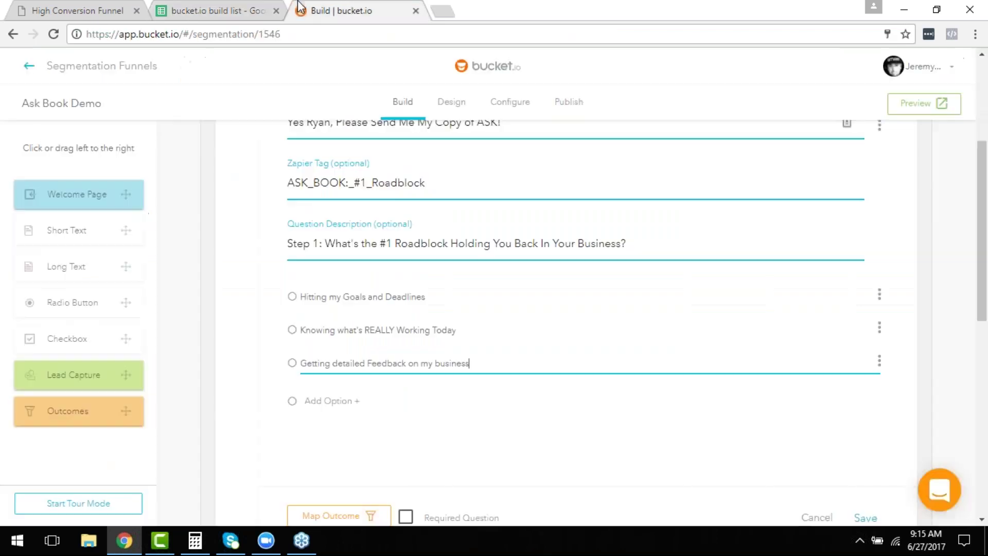
left_click(230, 14)
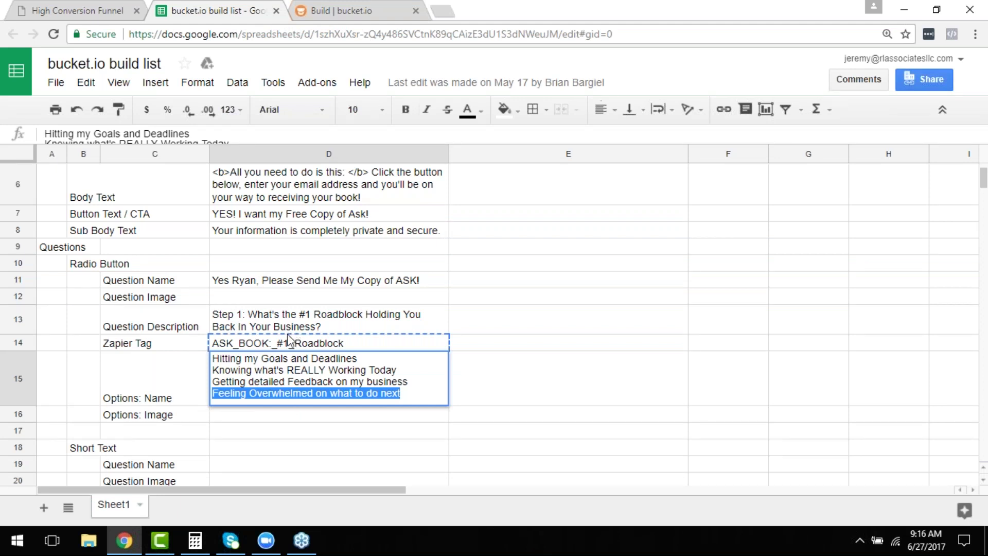
left_click(332, 7)
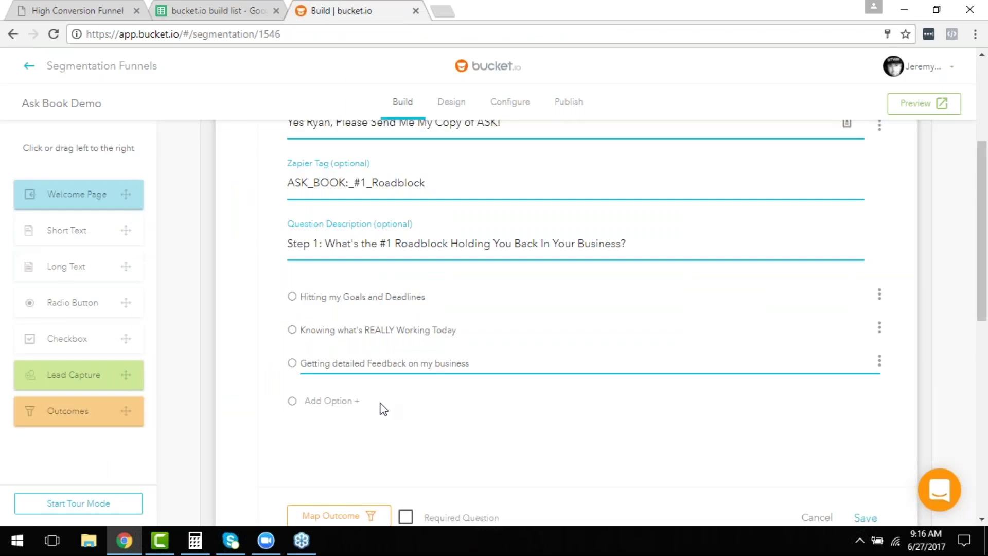
Add 'Feeling Overwhelmed on what to do next' as Q1's fourth option and save the question.
left_click(314, 411)
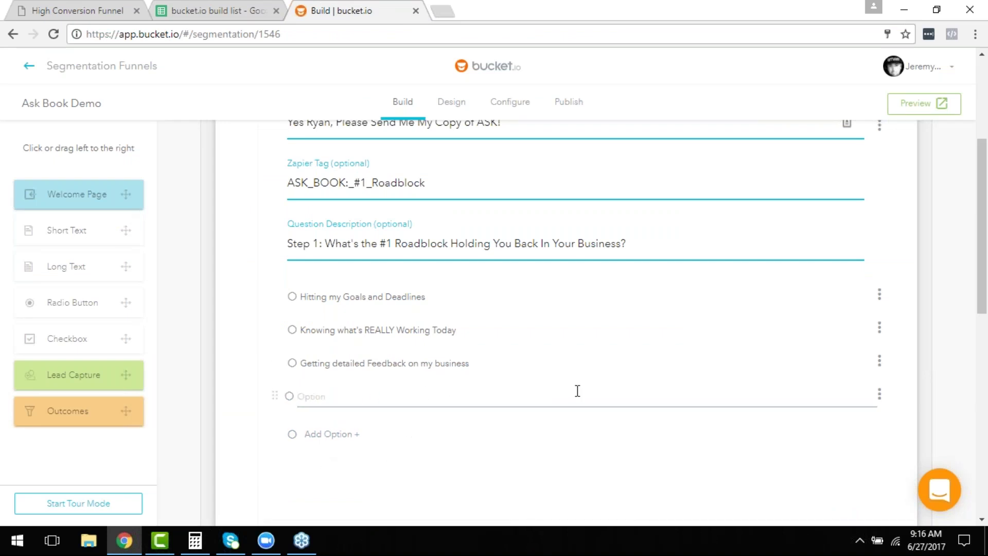
key("ctrl+v")
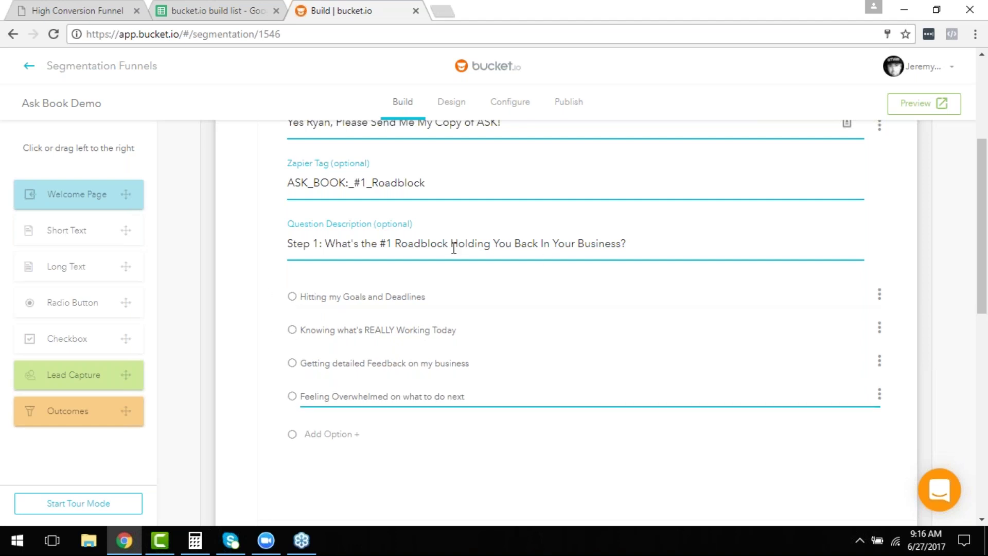
scroll(407, 455, "down", 3)
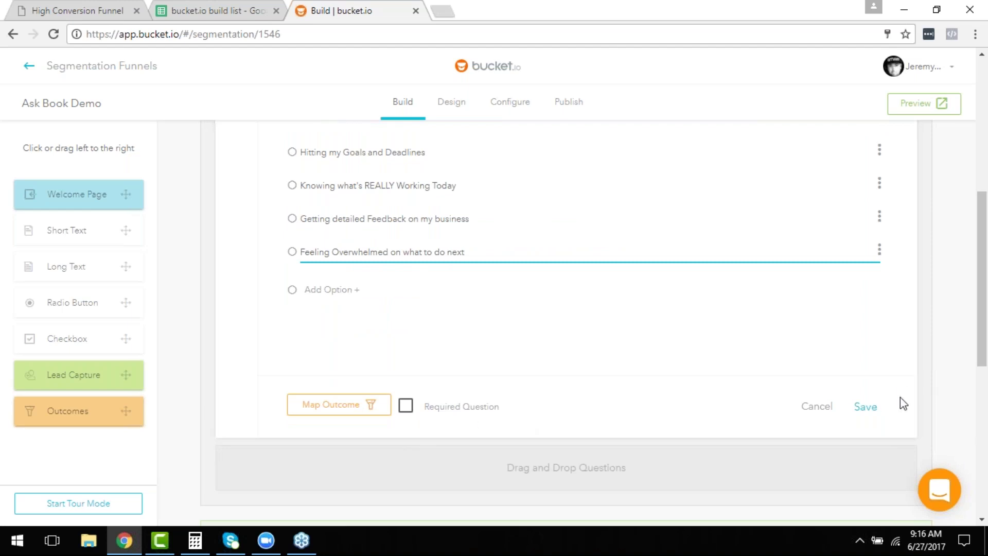
left_click(878, 414)
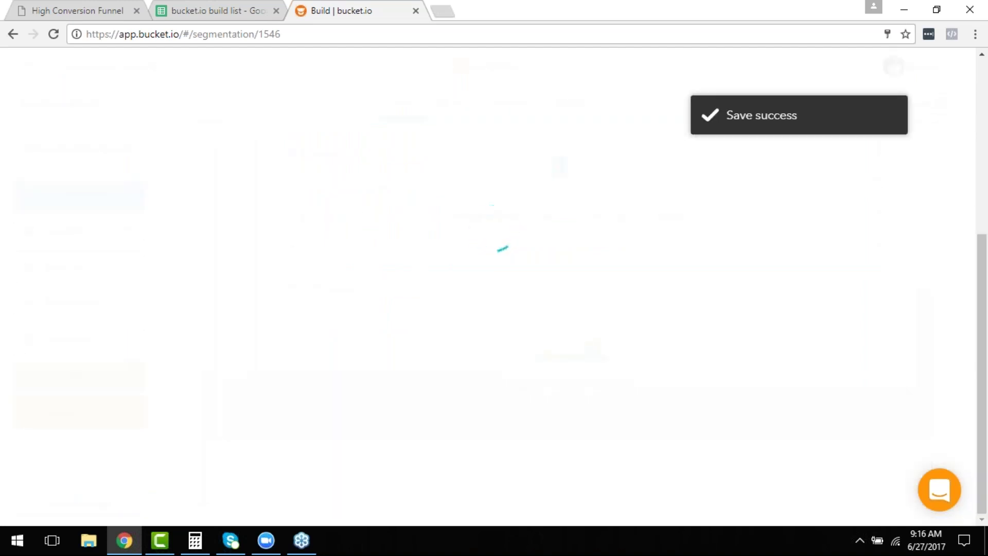
scroll(676, 391, "up", 4)
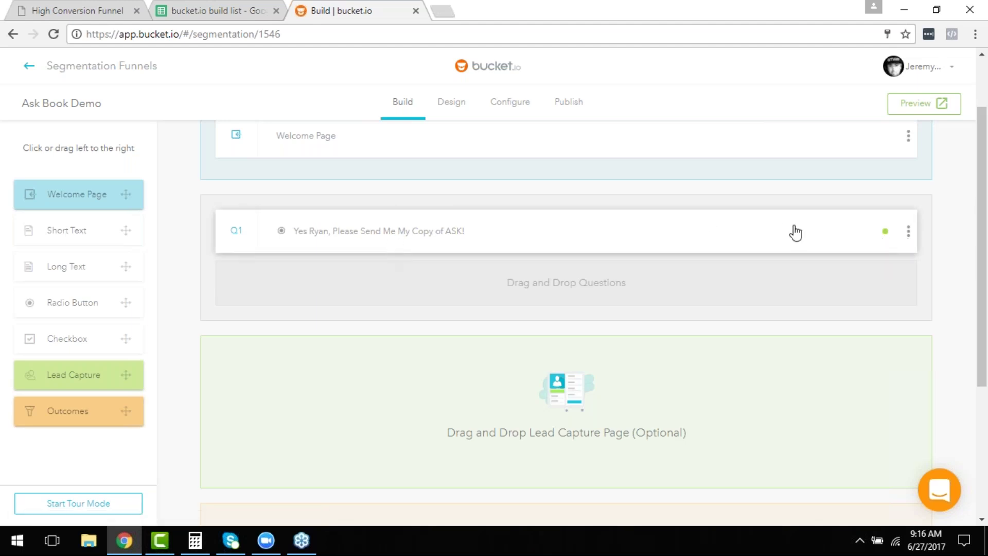
Try Create Variation from Q1's actions menu, look over its edit form, then cancel.
left_click(908, 234)
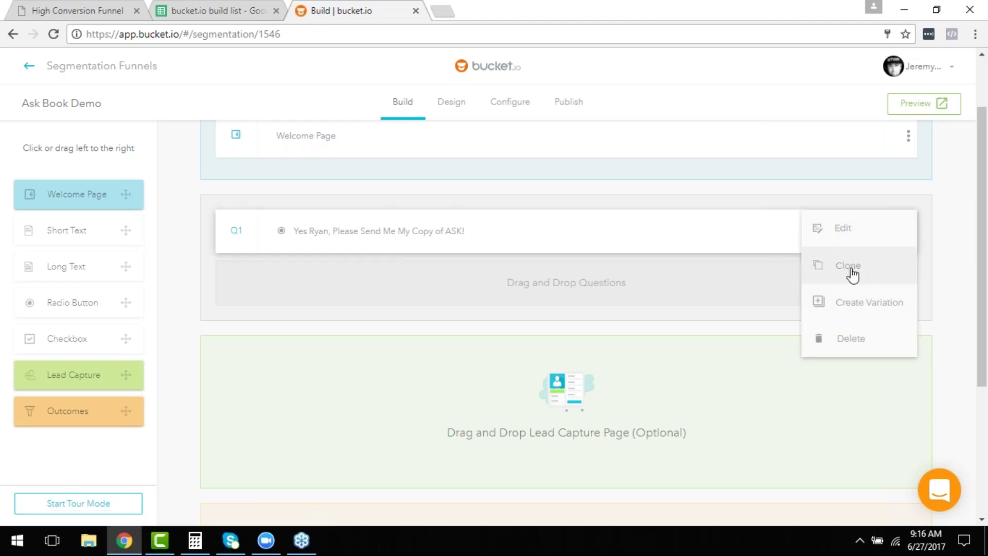
left_click(873, 316)
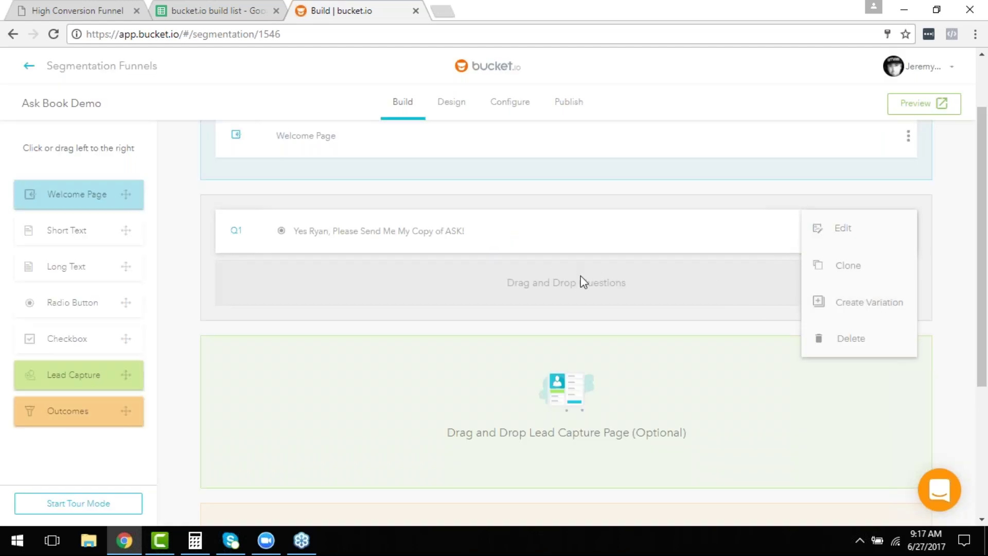
left_click(864, 307)
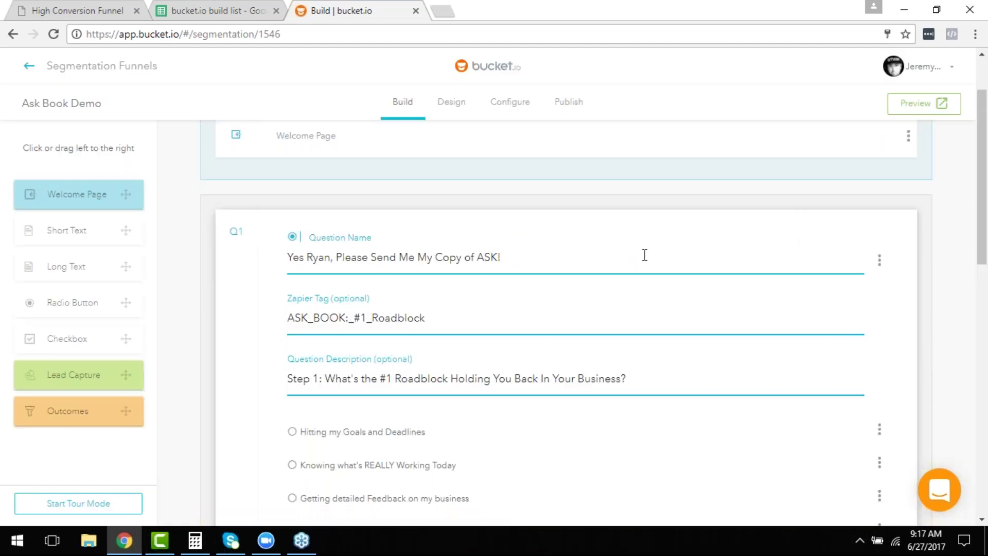
scroll(649, 273, "down", 4)
scroll(730, 388, "down", 4)
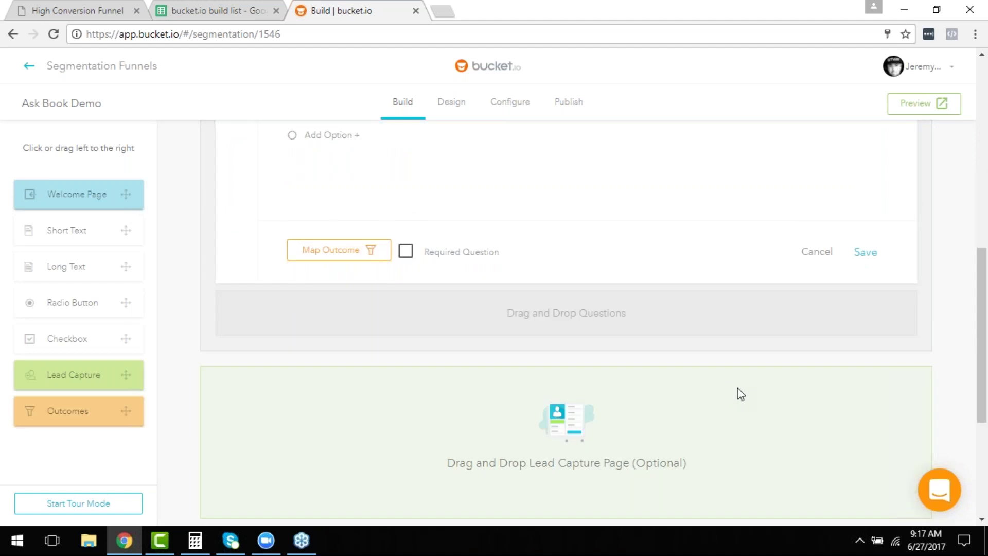
scroll(834, 337, "up", 2)
left_click(817, 334)
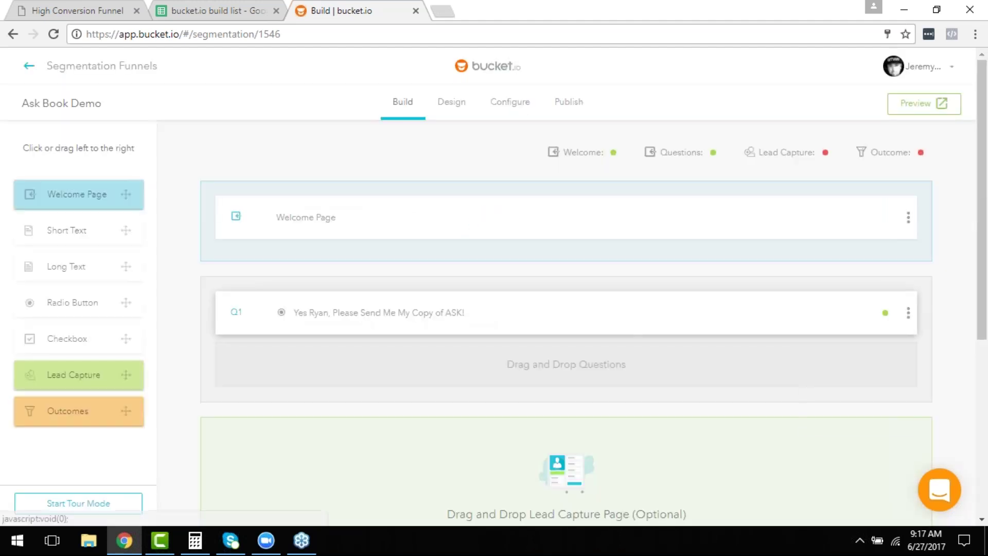
Retry the Q1 variation, expand Q1 to confirm its four answers, then go to the PDF's Lead Capture slide.
left_click(908, 313)
left_click(865, 383)
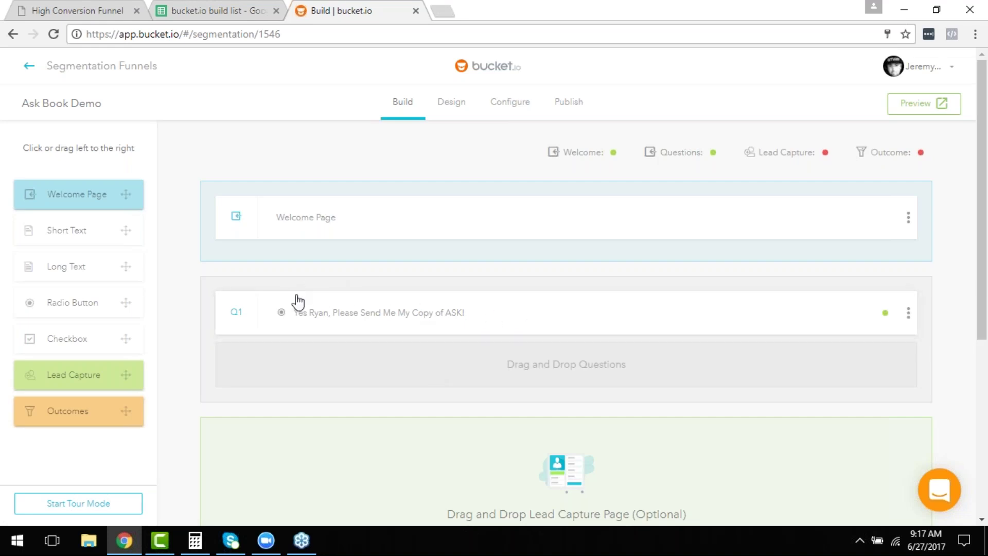
scroll(315, 296, "down", 1)
scroll(319, 296, "down", 1)
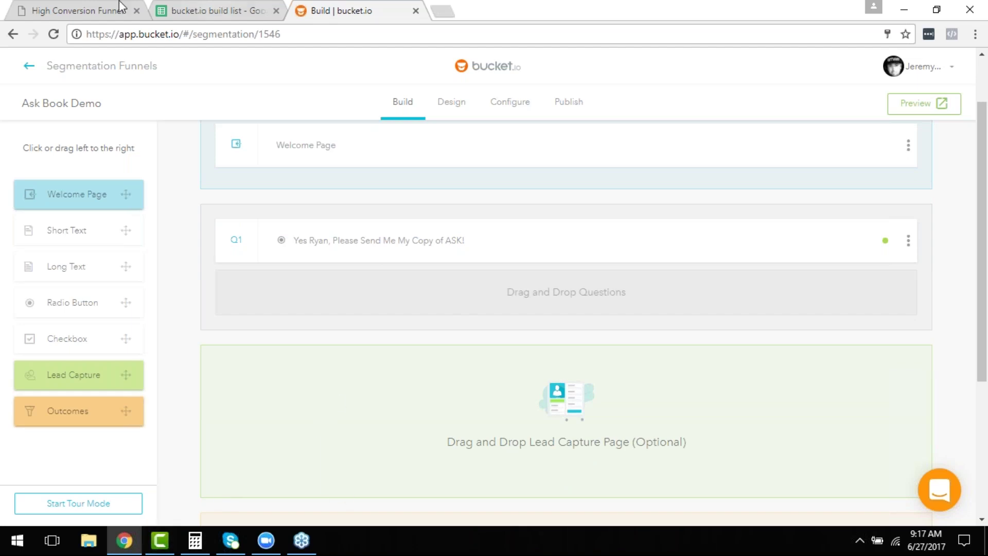
scroll(457, 396, "up", 2)
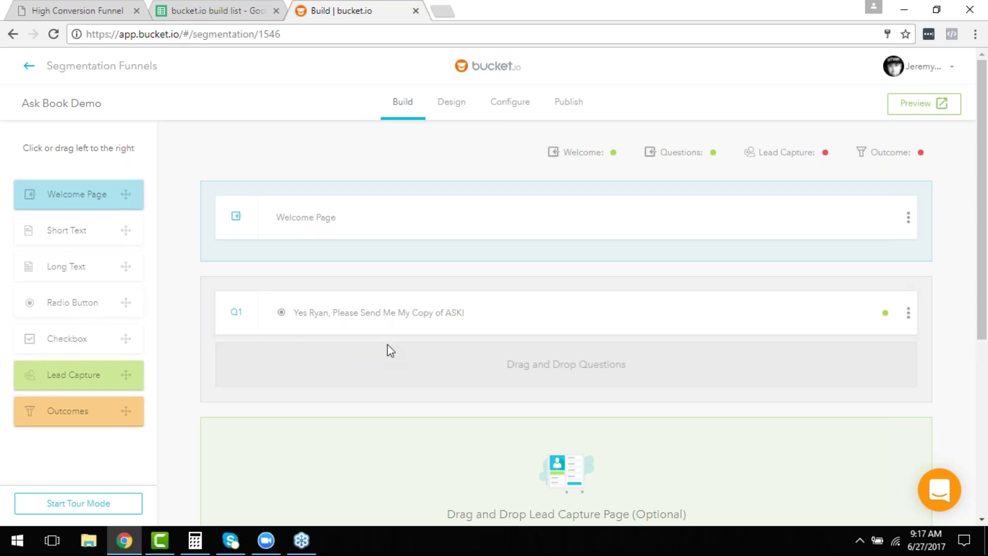
left_click(397, 304)
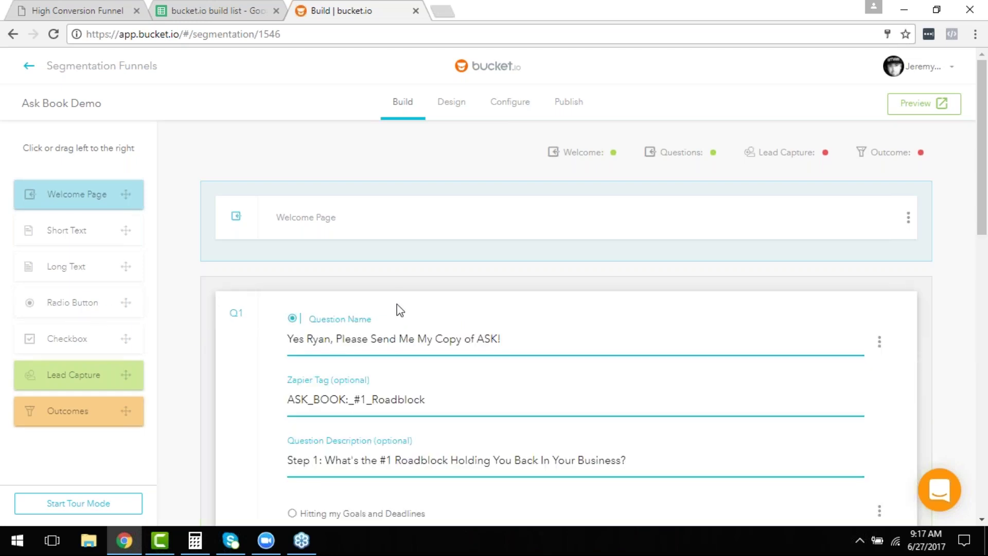
scroll(398, 311, "down", 4)
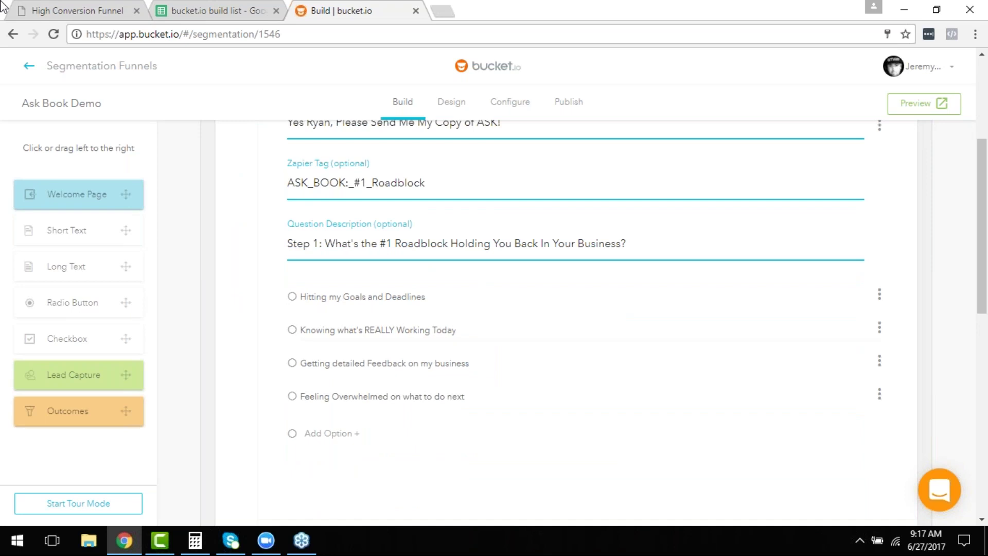
left_click(78, 9)
scroll(276, 242, "down", 5)
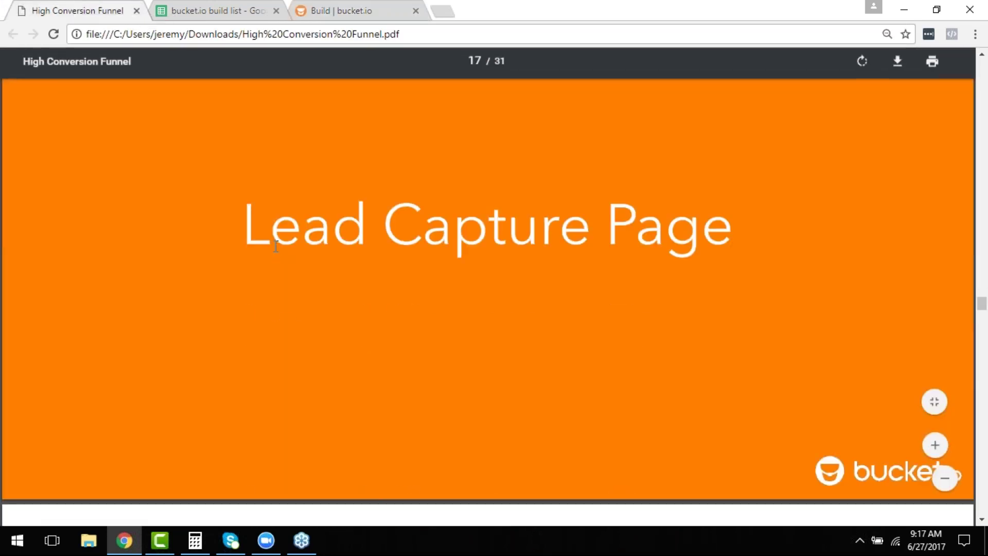
Scroll through the lead capture slides down to slide 20, Lead Capture Page Demo.
scroll(276, 246, "down", 8)
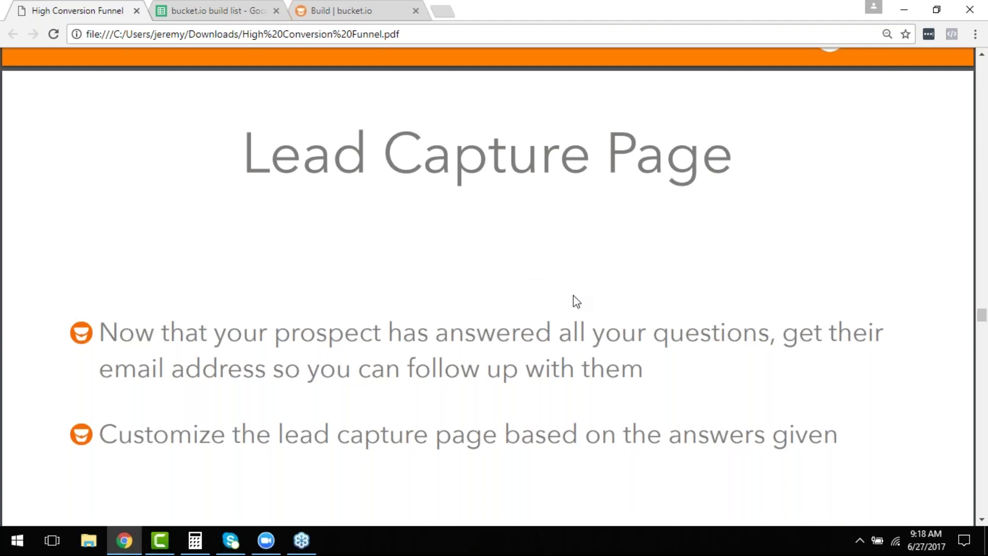
scroll(592, 303, "down", 1)
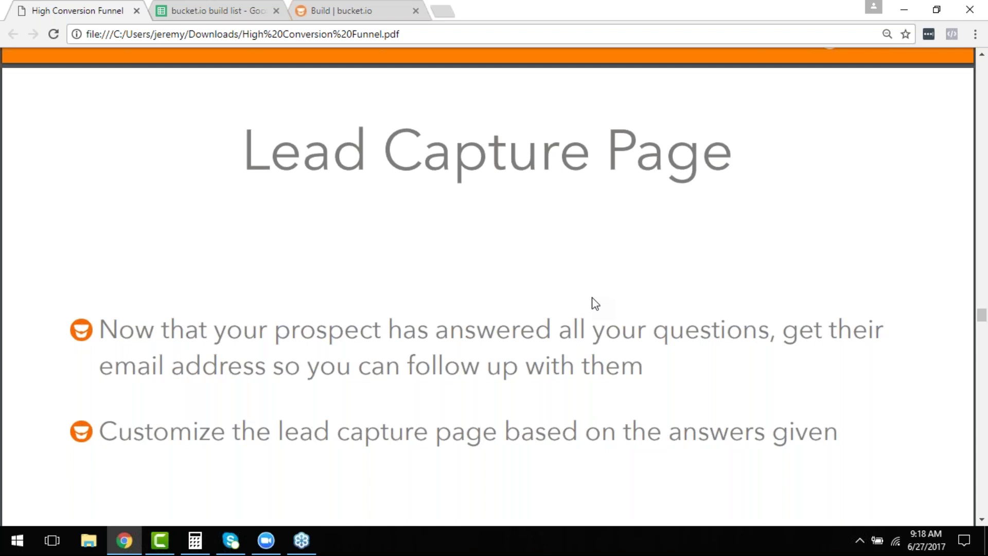
scroll(595, 304, "down", 4)
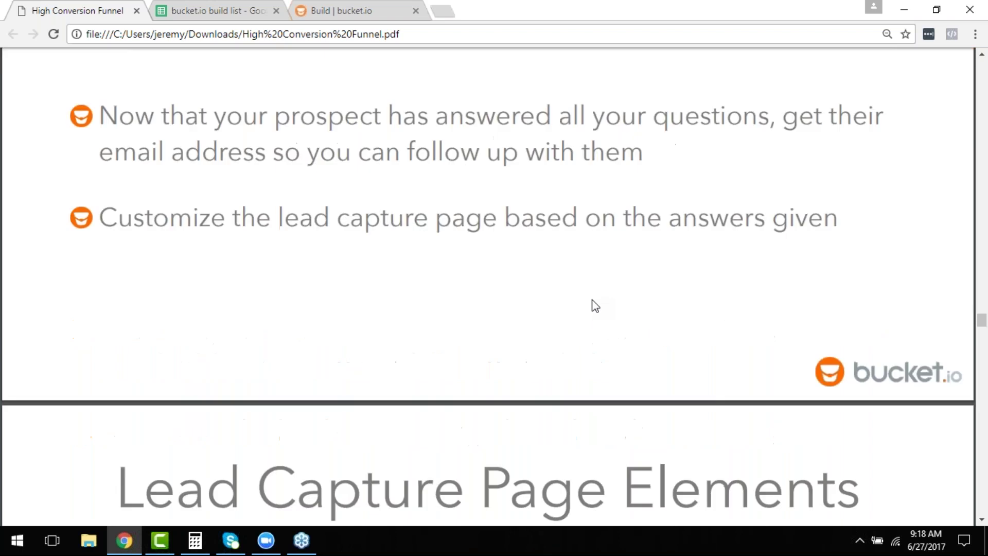
scroll(590, 307, "down", 6)
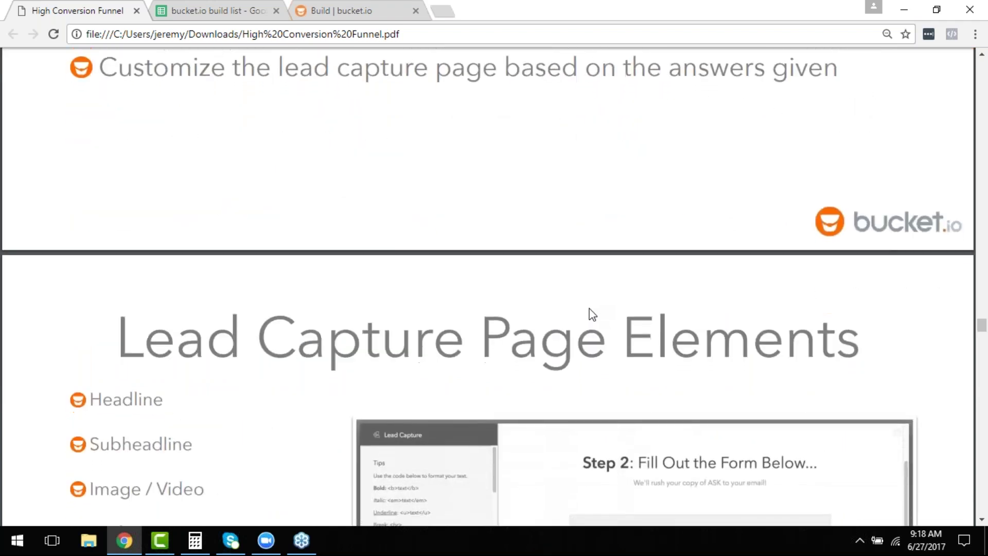
scroll(590, 308, "down", 1)
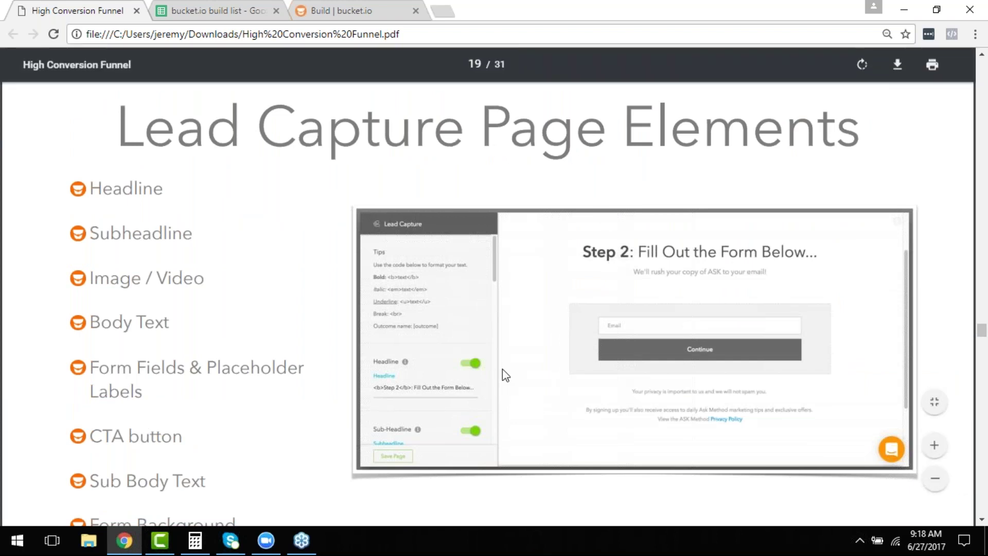
scroll(494, 340, "down", 6)
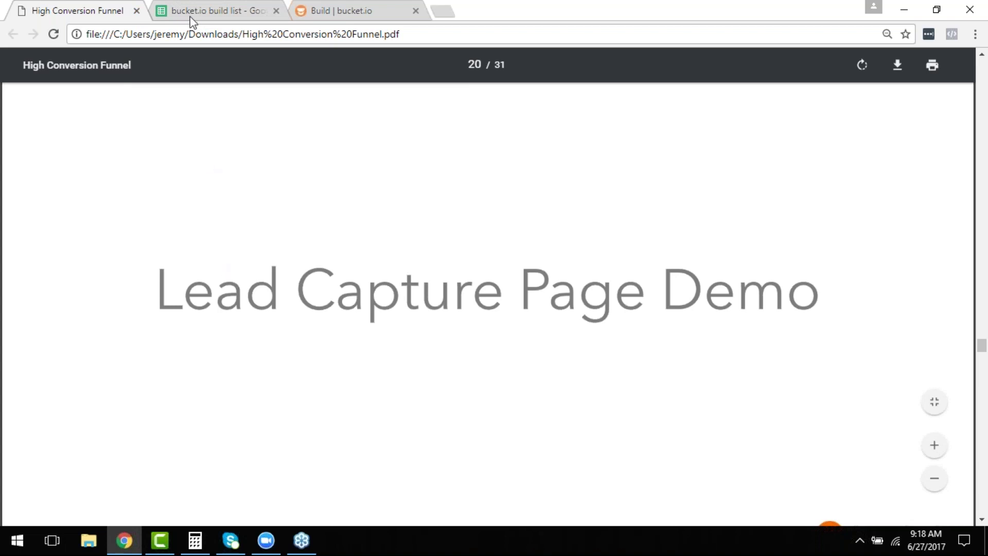
Save question Q1 and drag a Lead Capture page into the Ask Book Demo funnel.
key("ctrl+3")
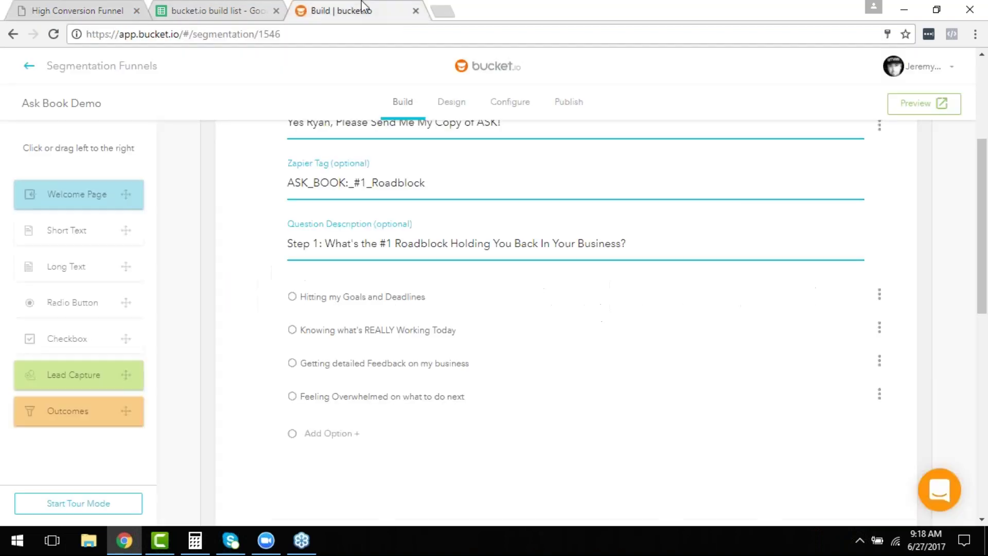
scroll(453, 334, "down", 3)
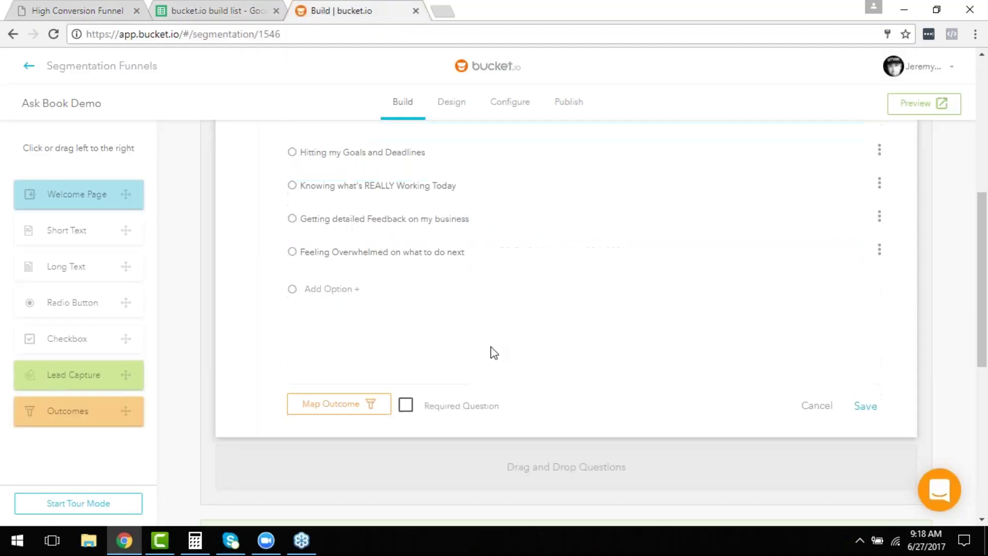
left_click(817, 405)
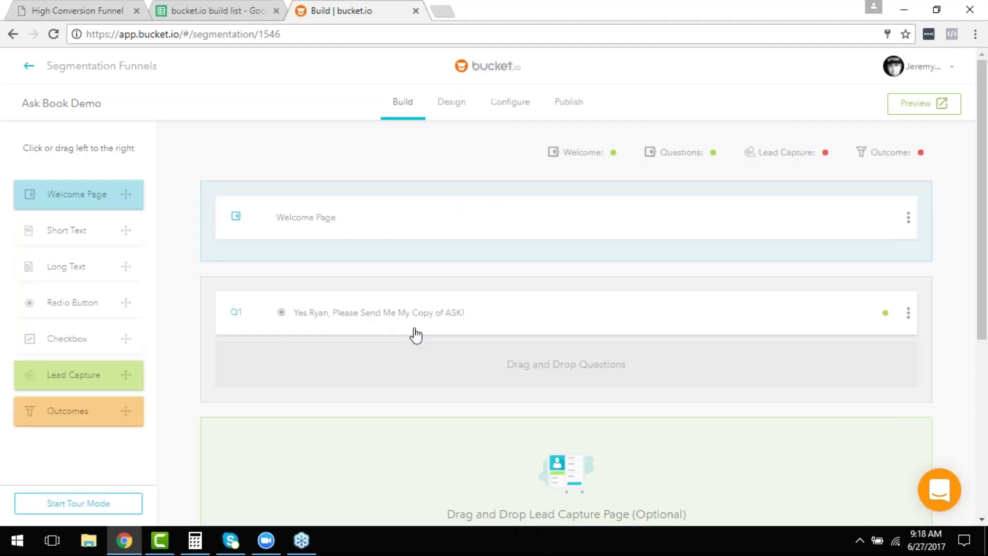
scroll(424, 329, "down", 1)
scroll(387, 386, "down", 2)
left_click_drag(72, 375, 463, 309)
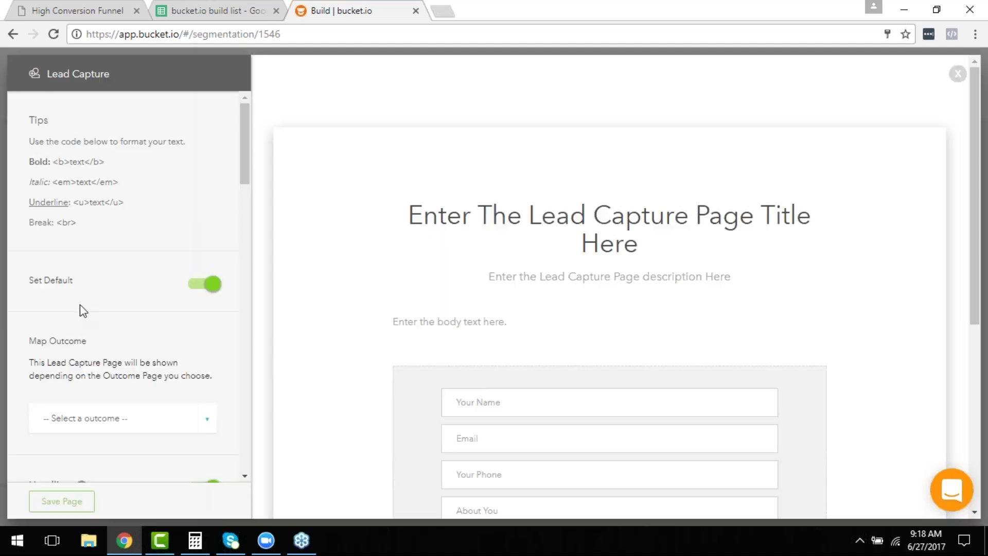
Copy the Lead Capture headline '<b>Step 2</b>: Fill Out the Form Below...' from cell D36.
left_click(178, 8)
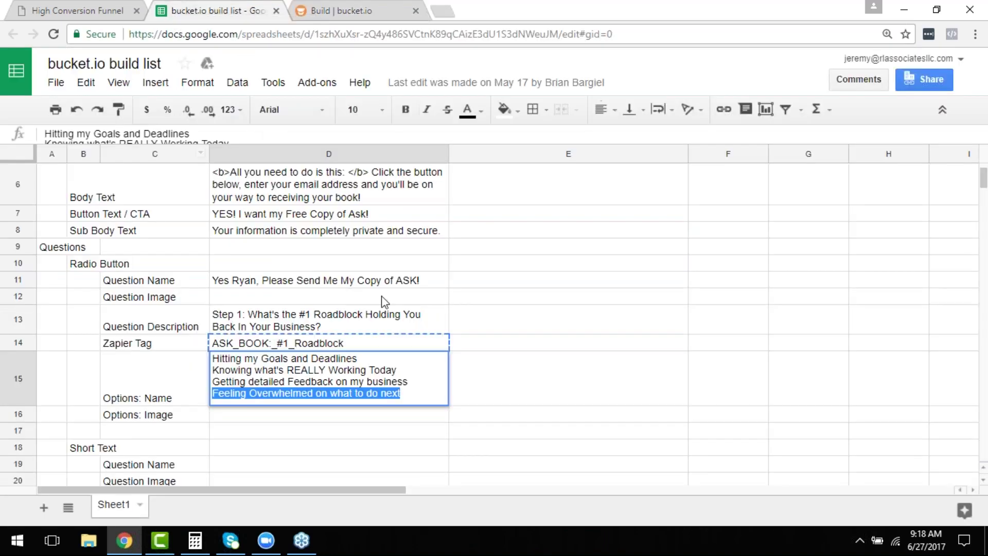
scroll(347, 280, "down", 2)
left_click(569, 308)
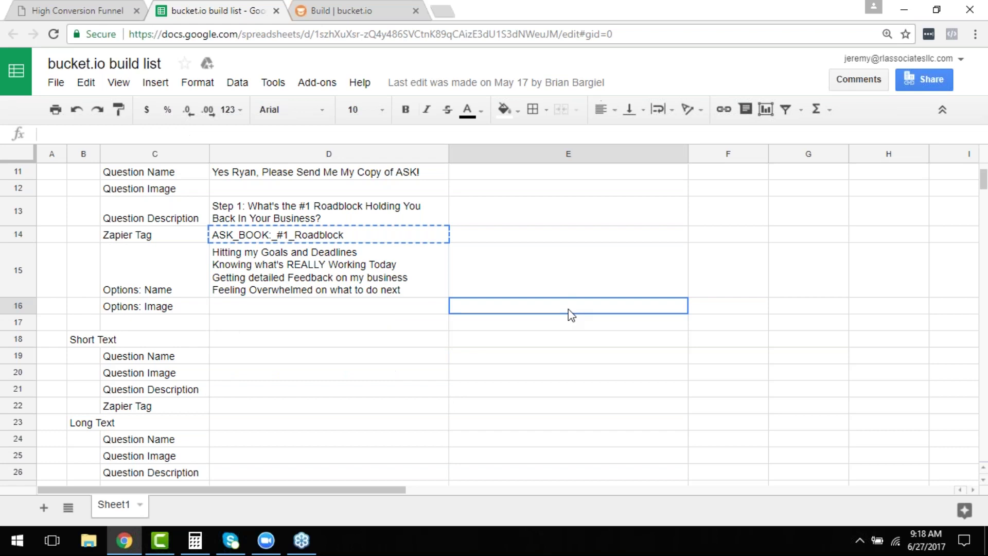
scroll(570, 314, "down", 2)
scroll(499, 354, "down", 2)
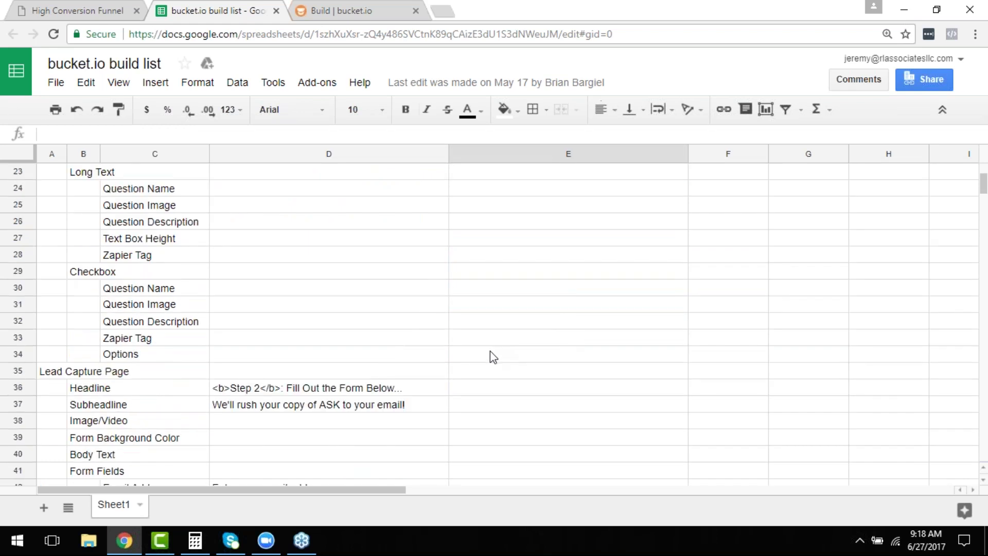
scroll(493, 355, "down", 1)
left_click(284, 339)
key("ctrl+c")
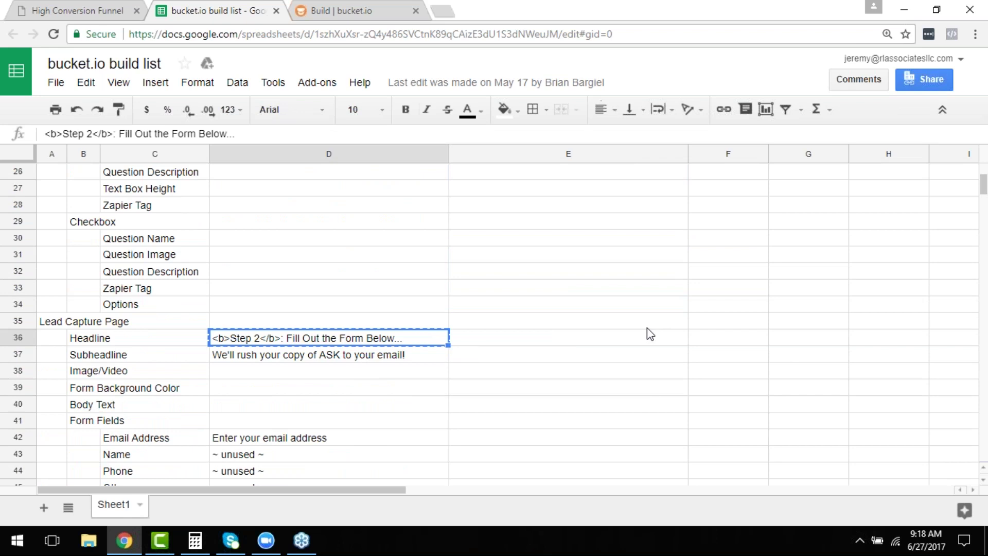
Replace the lead capture page's placeholder headline with 'Step 2: Fill Out the Form Below...'.
left_click(350, 8)
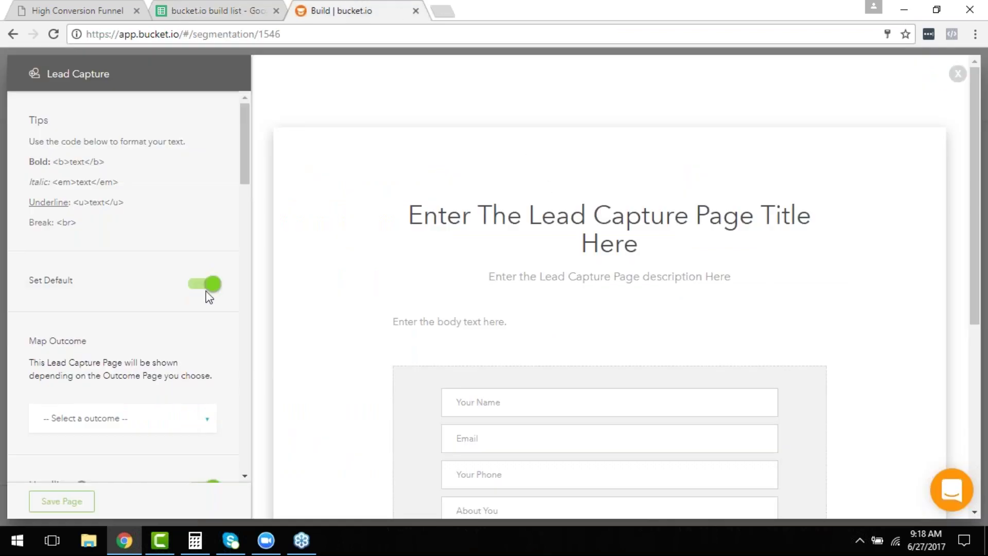
scroll(95, 286, "down", 1)
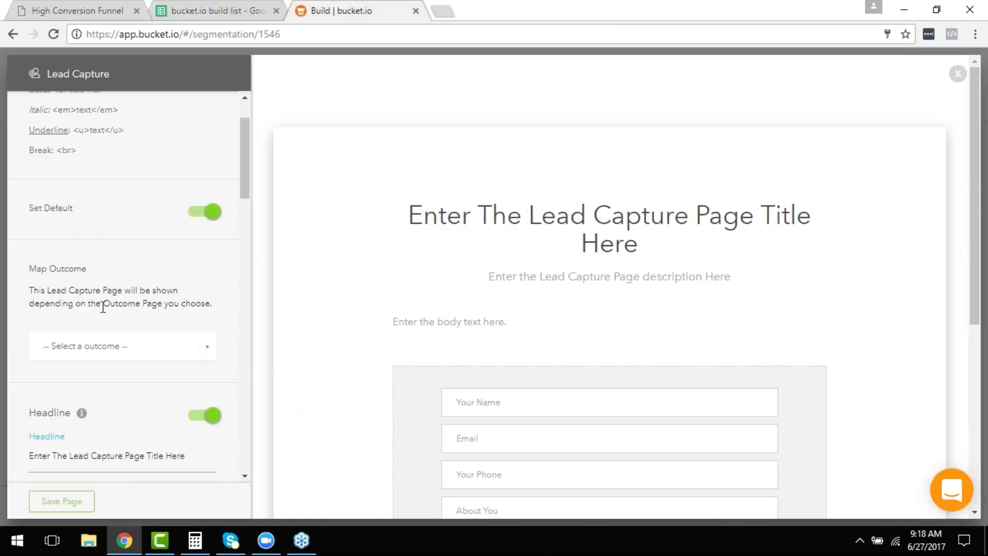
scroll(106, 353, "down", 2)
scroll(104, 316, "down", 1)
triple_click(104, 316)
key("ctrl+v")
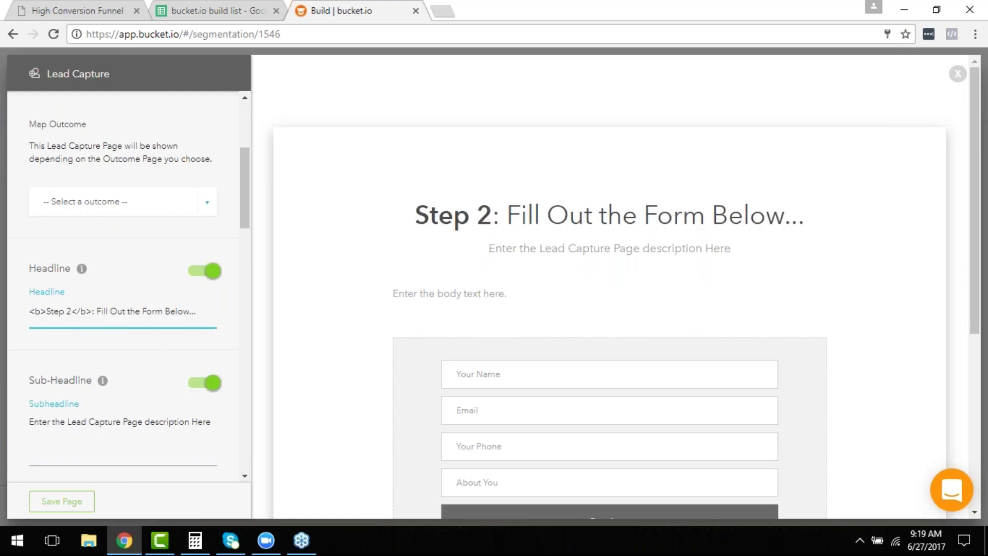
Set the sub-headline to 'We'll rush your copy of ASK to your email!', copied from cell D37.
scroll(90, 270, "up", 3)
scroll(114, 257, "down", 1)
scroll(114, 269, "down", 1)
scroll(114, 272, "down", 1)
triple_click(123, 421)
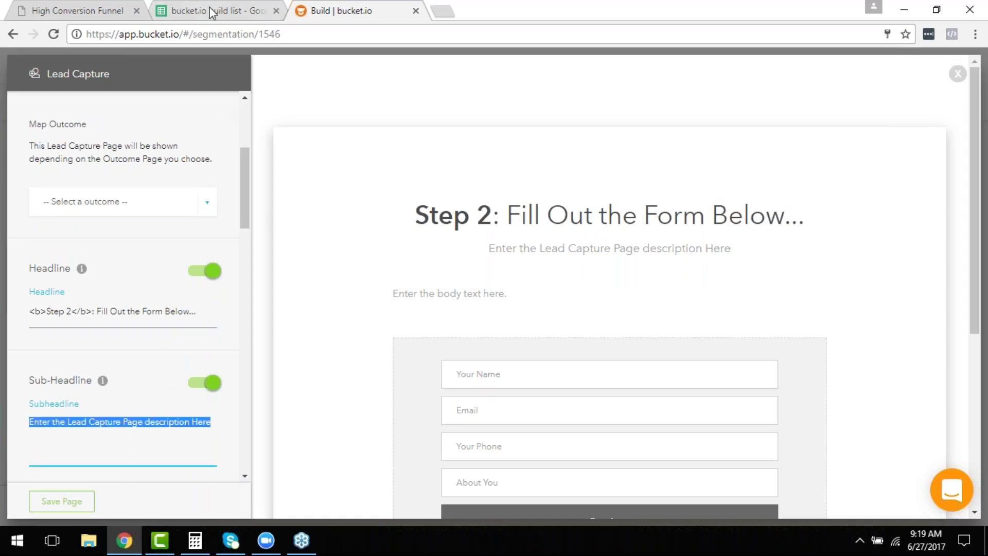
left_click(216, 11)
left_click(306, 361)
key("ctrl+c")
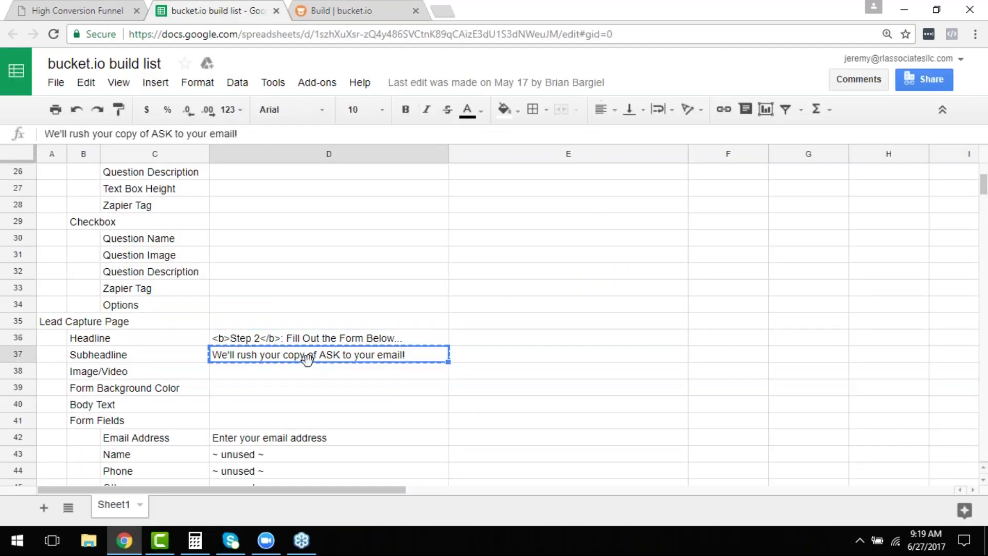
left_click(337, 11)
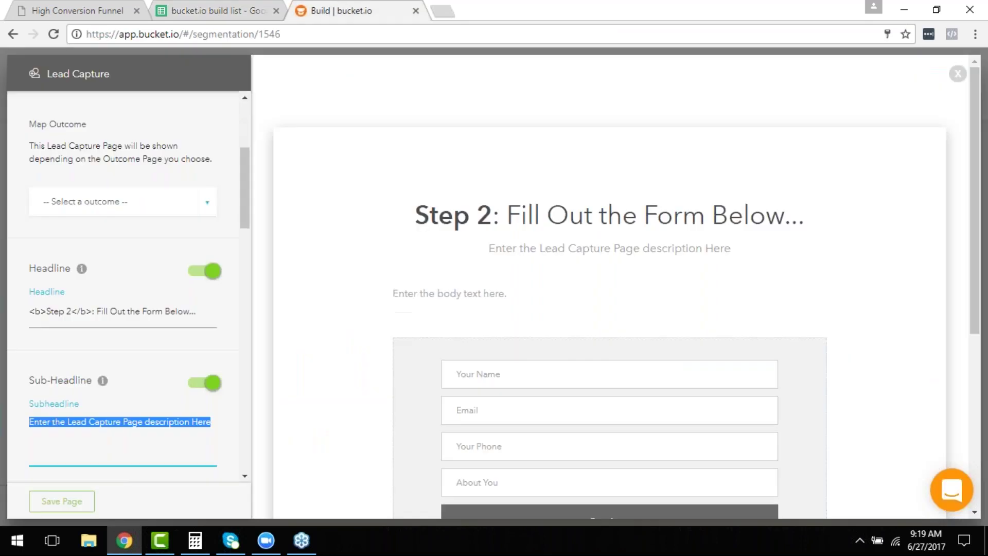
key("ctrl+v")
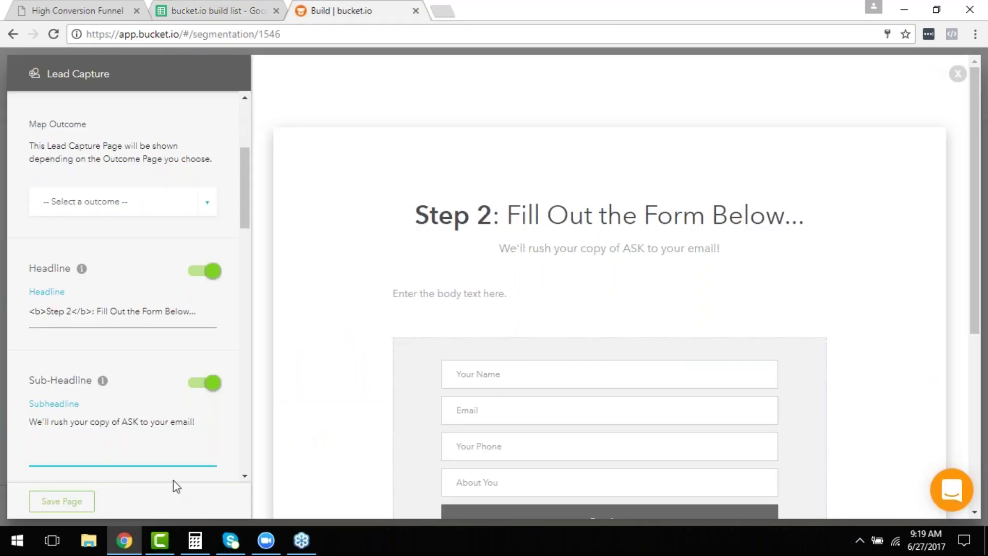
scroll(181, 361, "down", 3)
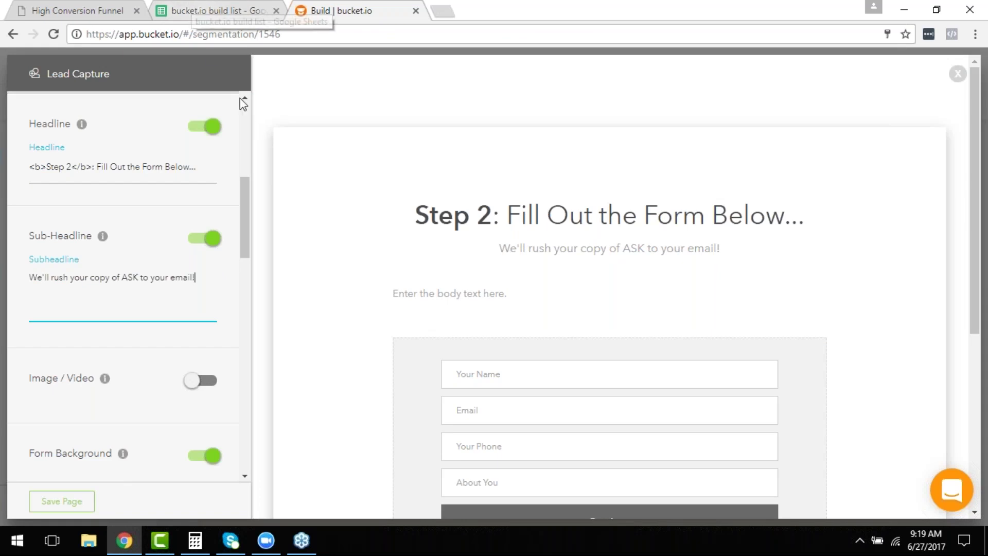
Copy the Sub-body Text privacy notice from cell D47 of the build list.
left_click(209, 8)
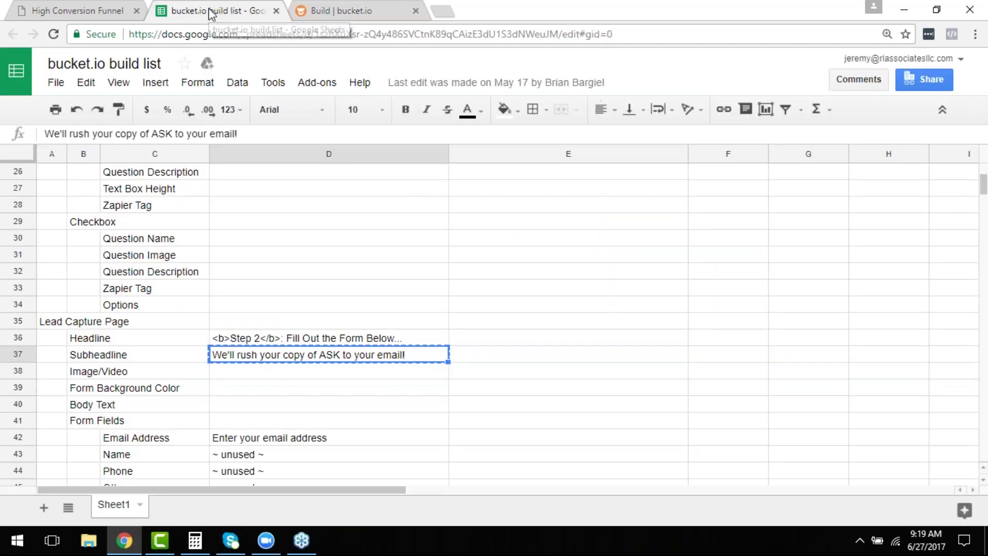
scroll(343, 338, "down", 3)
scroll(344, 401, "down", 1)
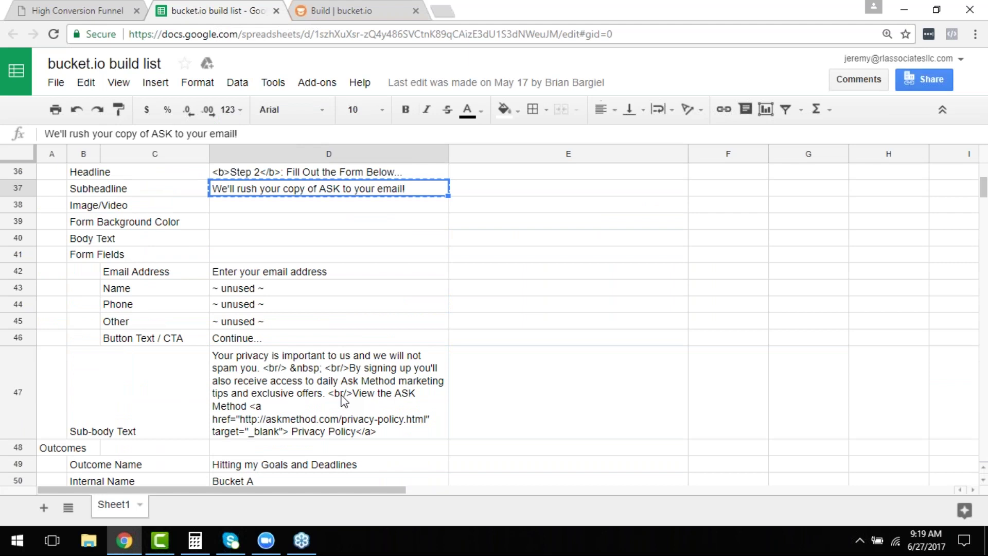
left_click(287, 362)
key("ctrl+c")
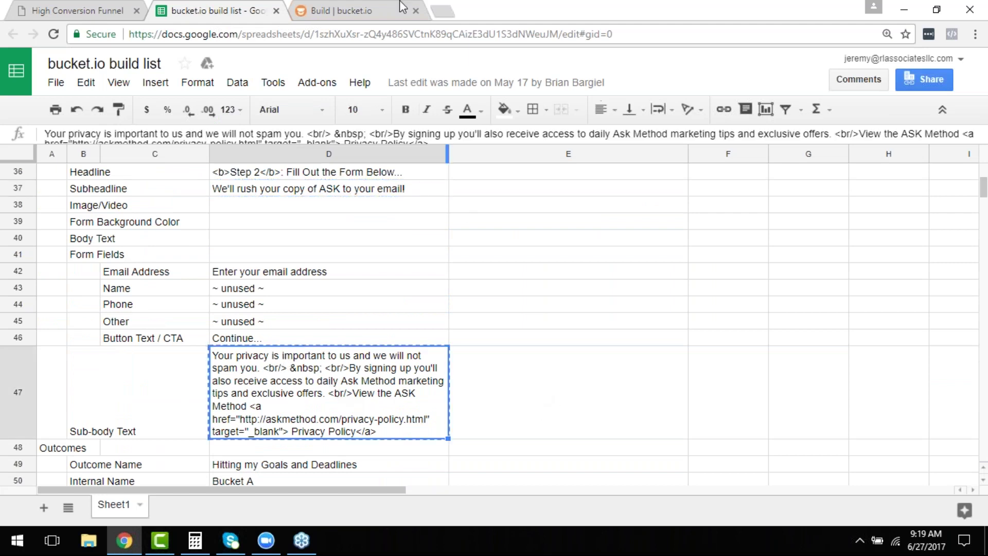
Hide the body text and remove the Name, Phone and About You fields, leaving only Email.
left_click(355, 7)
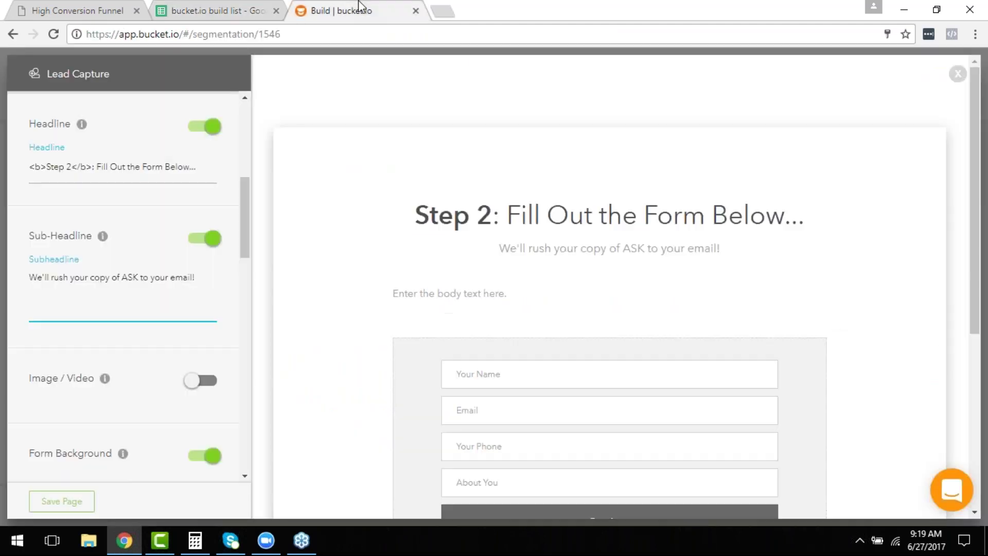
scroll(209, 388, "down", 1)
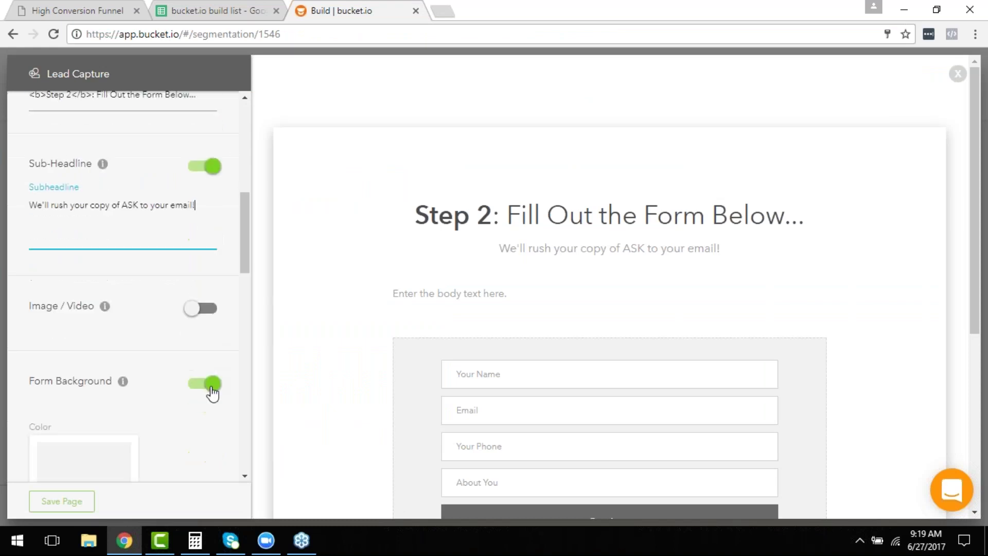
scroll(209, 403, "down", 1)
scroll(201, 406, "down", 4)
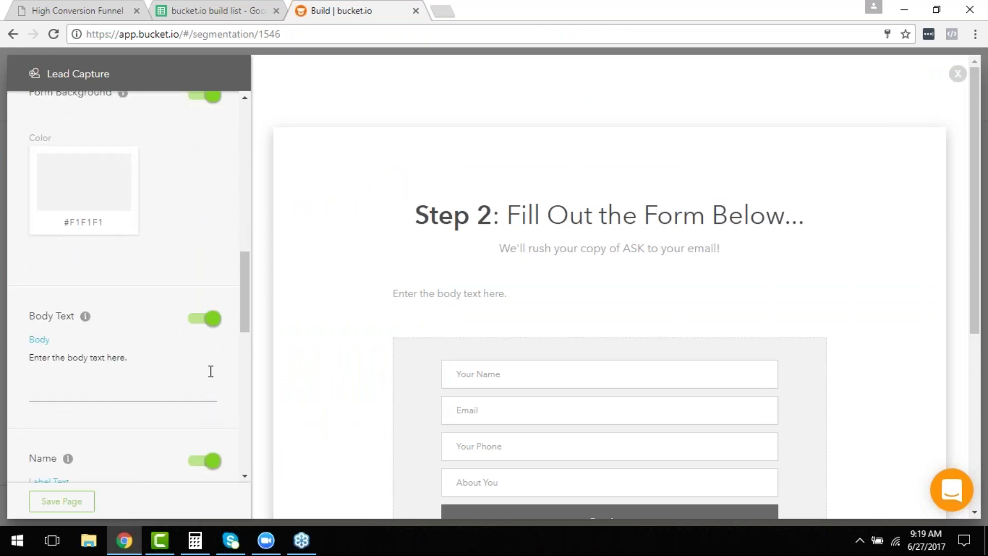
left_click(208, 319)
scroll(206, 365, "down", 1)
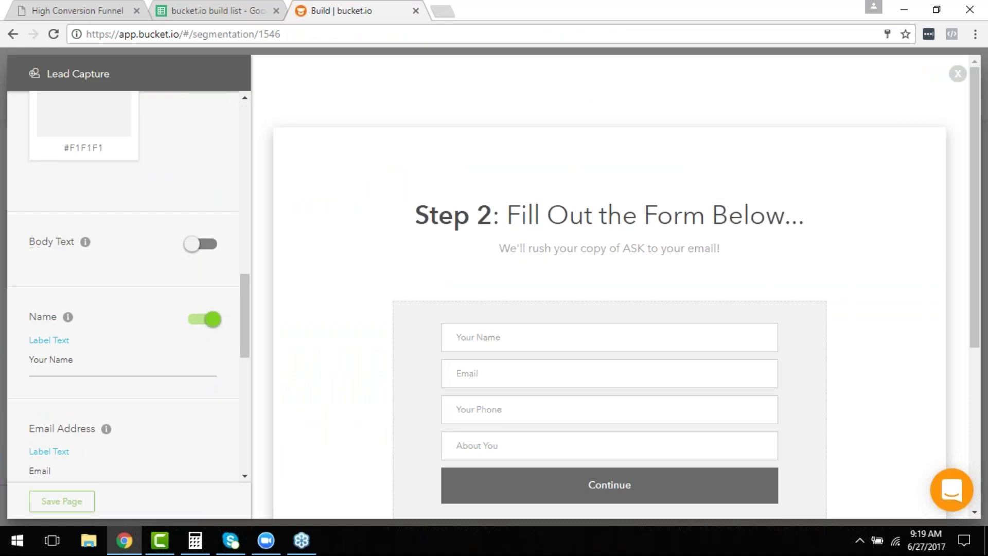
scroll(144, 381, "down", 2)
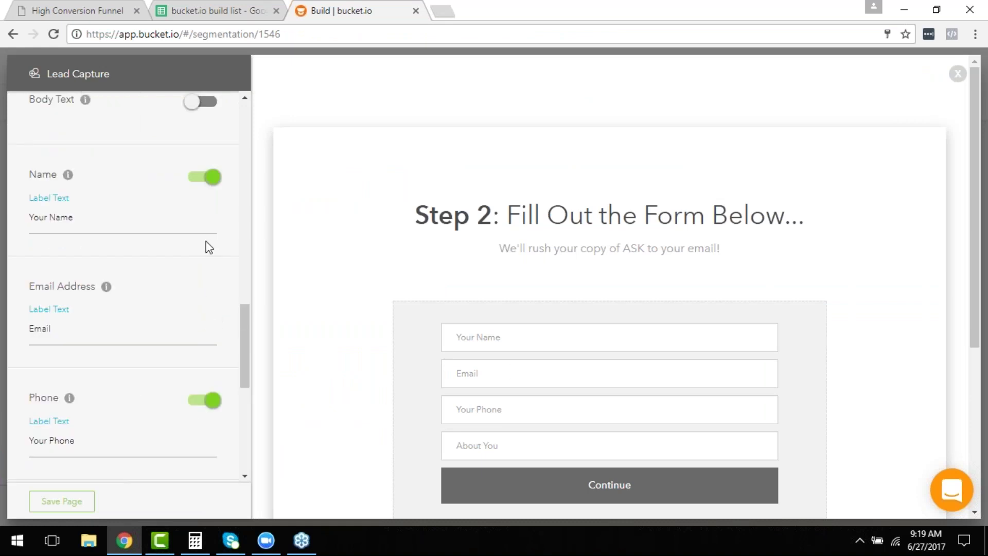
left_click(205, 183)
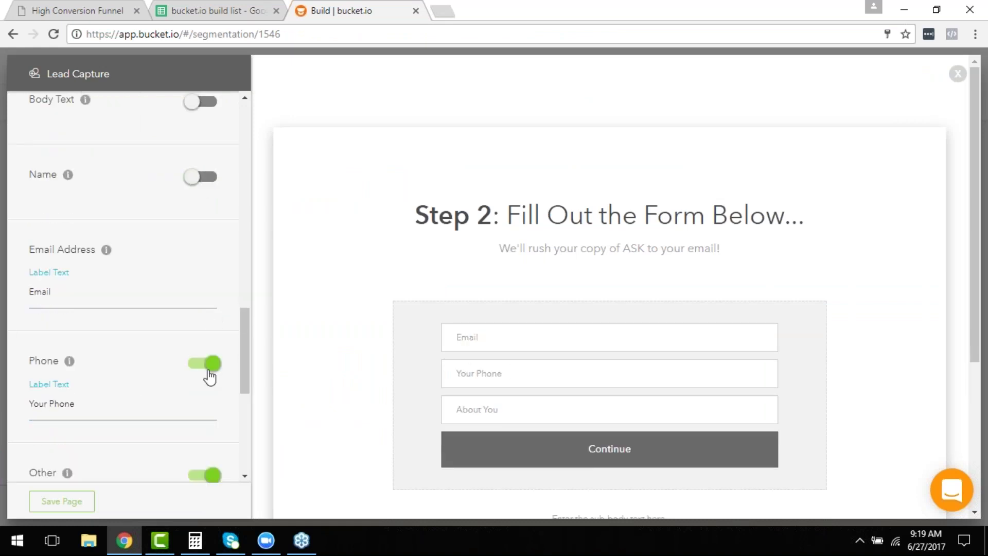
left_click(196, 367)
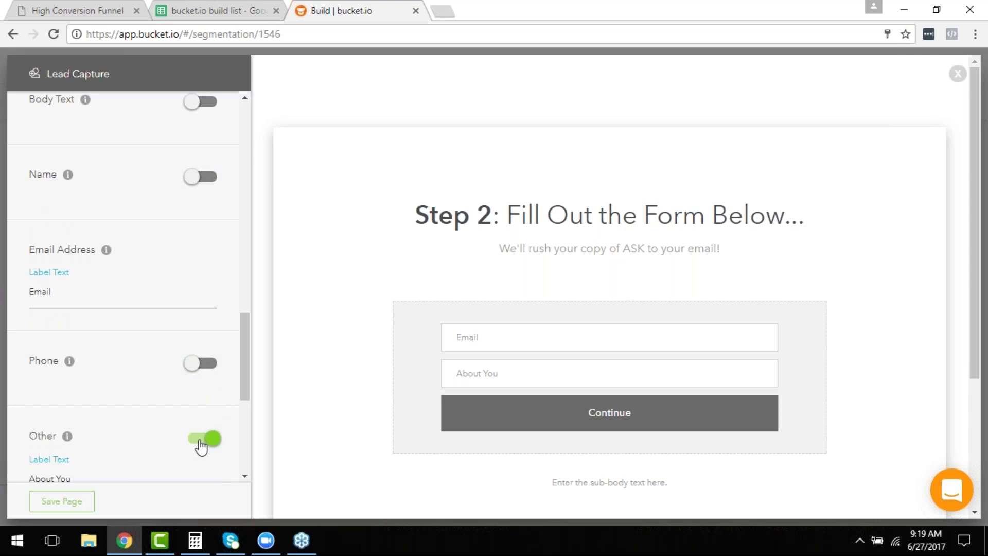
left_click(200, 444)
Replace the form's sub-body text with the copied privacy-policy notice.
scroll(196, 448, "down", 3)
scroll(196, 443, "down", 2)
triple_click(143, 446)
key("ctrl+v")
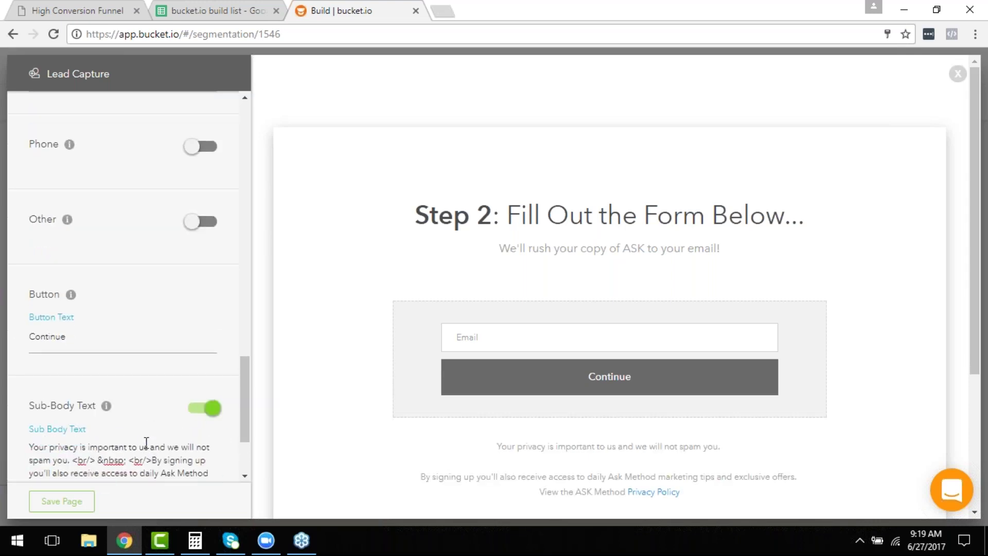
scroll(463, 267, "down", 4)
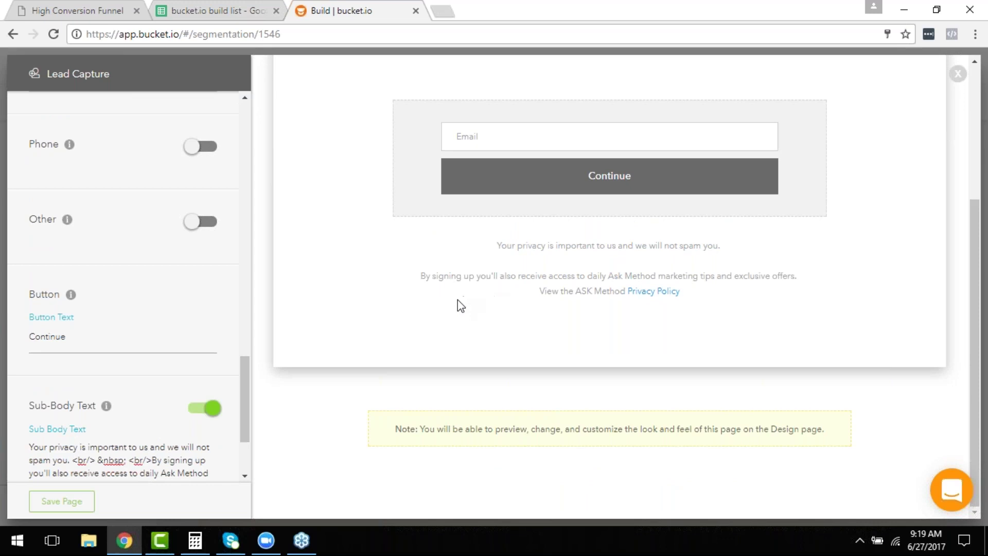
left_click(178, 9)
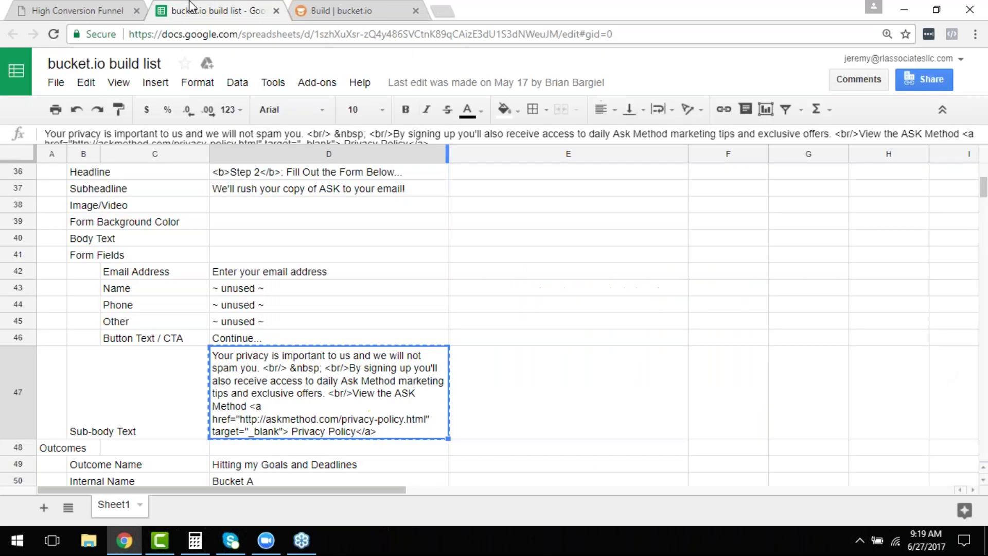
Change the button label to 'Continue...' from cell D46, then save the lead capture page.
left_click(238, 339)
key("ctrl+c")
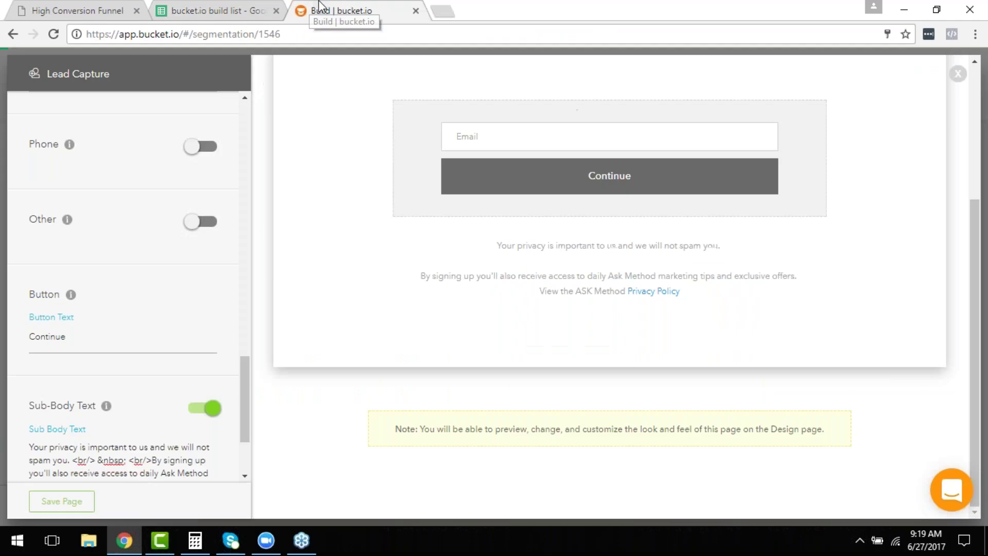
left_click(309, 10)
double_click(98, 330)
key("ctrl+v")
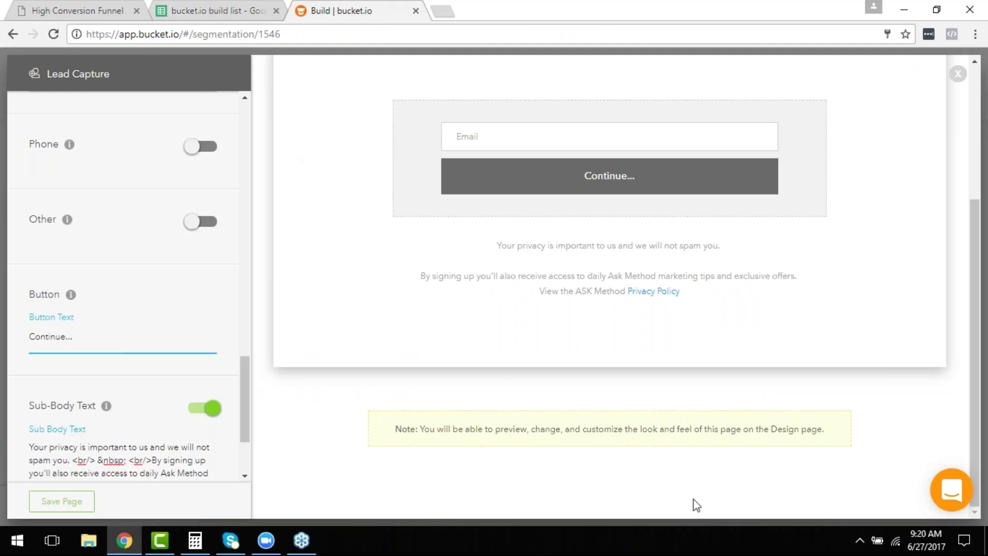
scroll(592, 437, "up", 4)
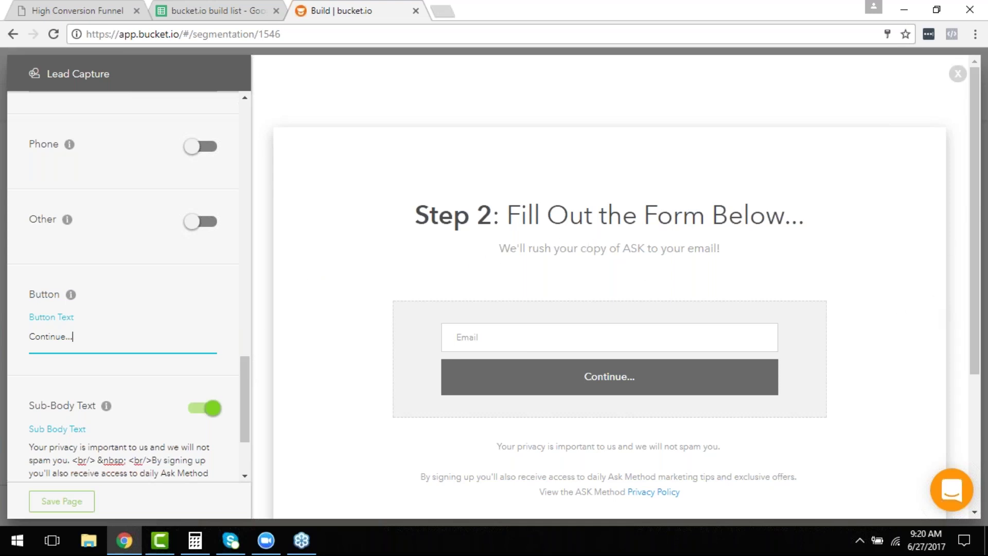
scroll(212, 292, "down", 3)
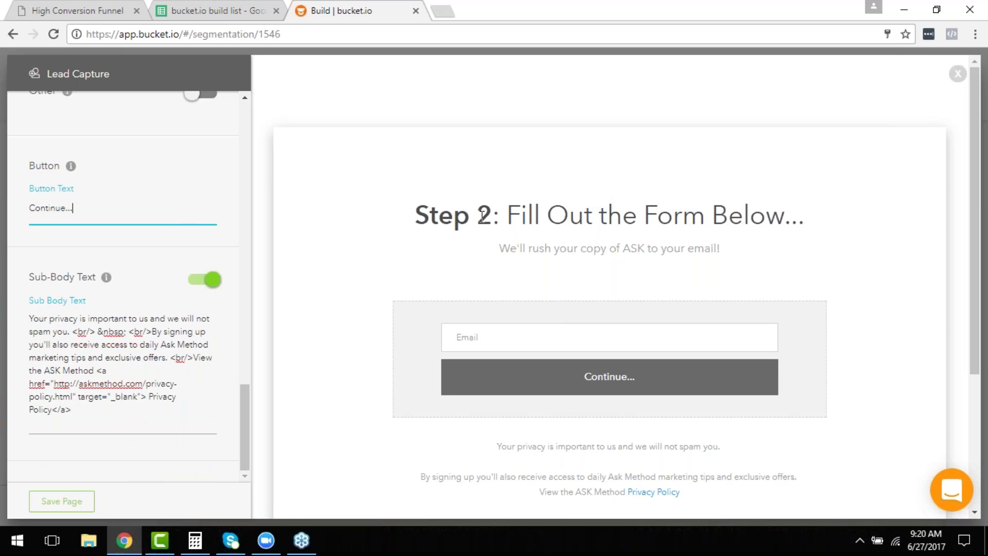
left_click(57, 501)
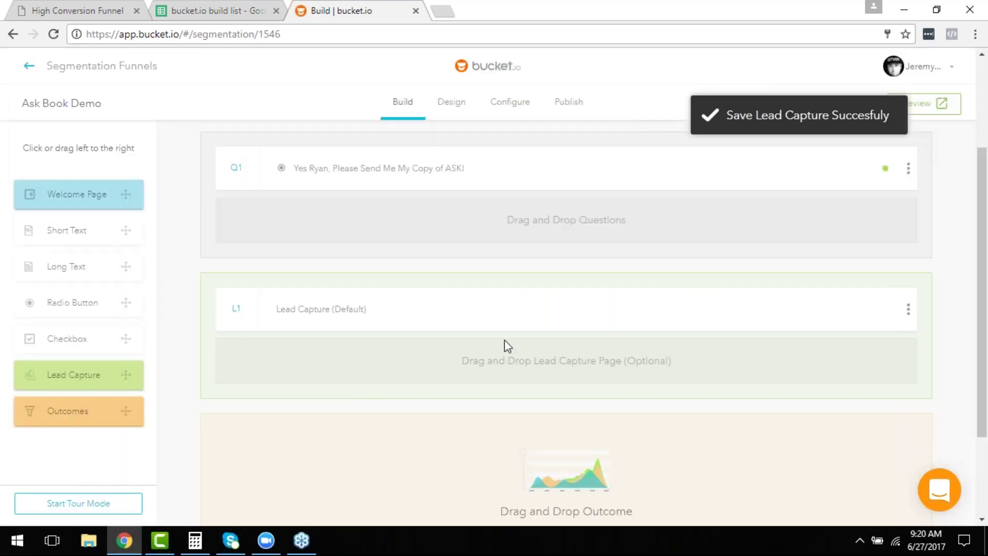
Bring up the High Conversion Funnel PDF at the Outcomes slide, page 22 of 31.
scroll(540, 326, "down", 3)
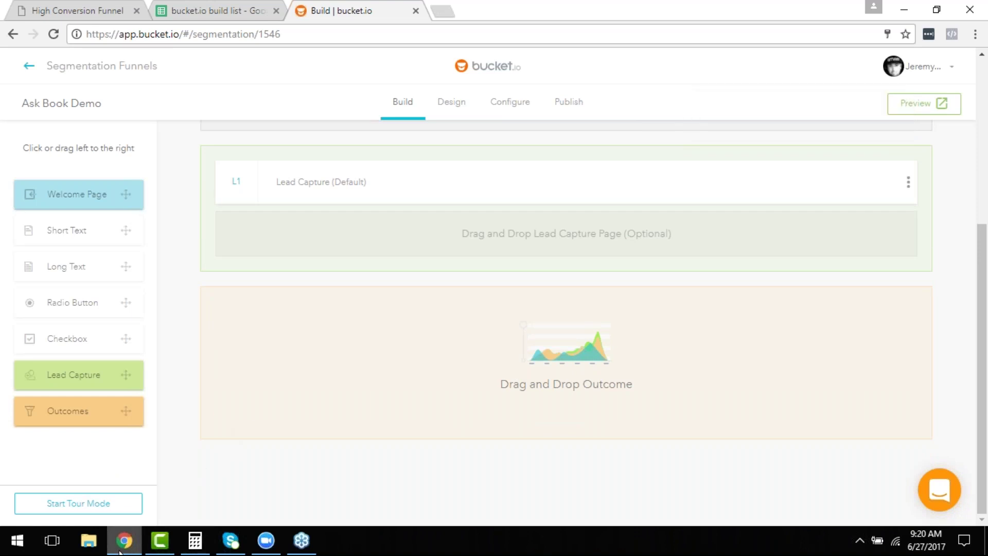
mouse_move(125, 549)
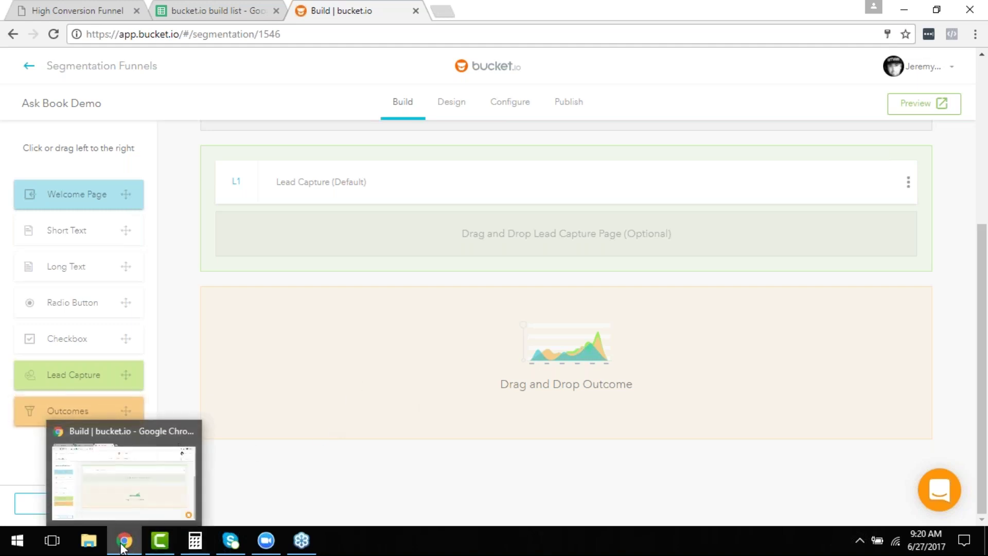
left_click(61, 6)
scroll(429, 302, "down", 10)
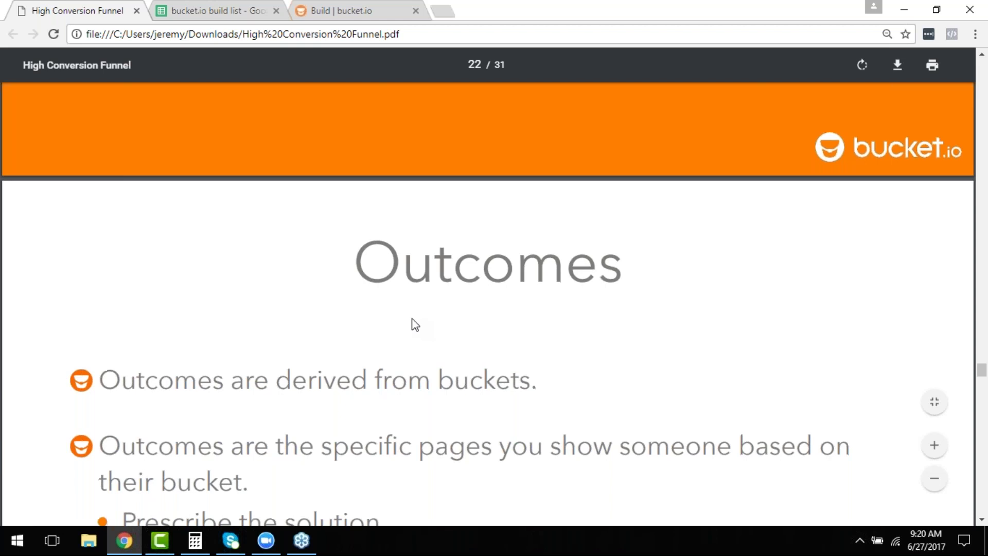
Scroll the PDF to the slide listing the two outcome types: Outcome Page and External URL.
scroll(415, 325, "down", 2)
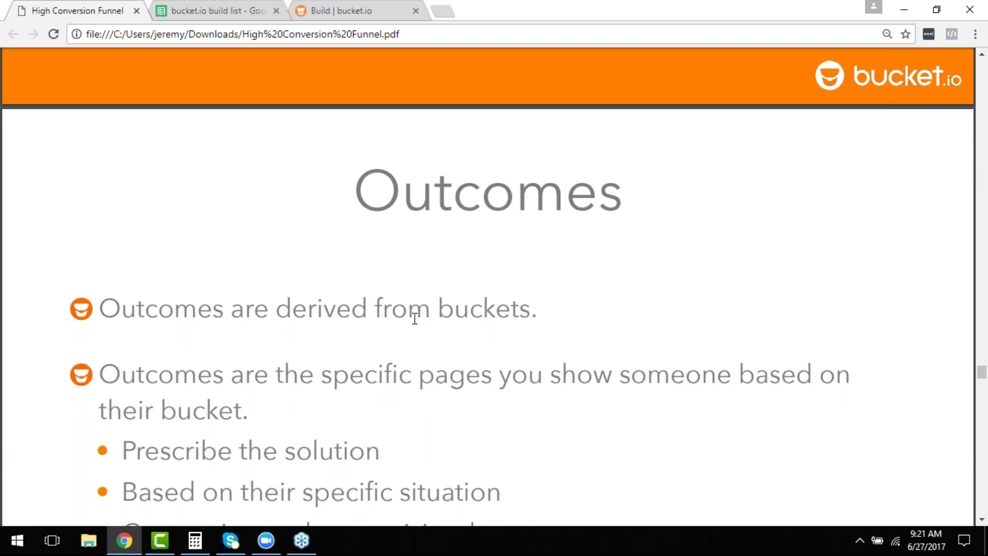
scroll(434, 332, "down", 1)
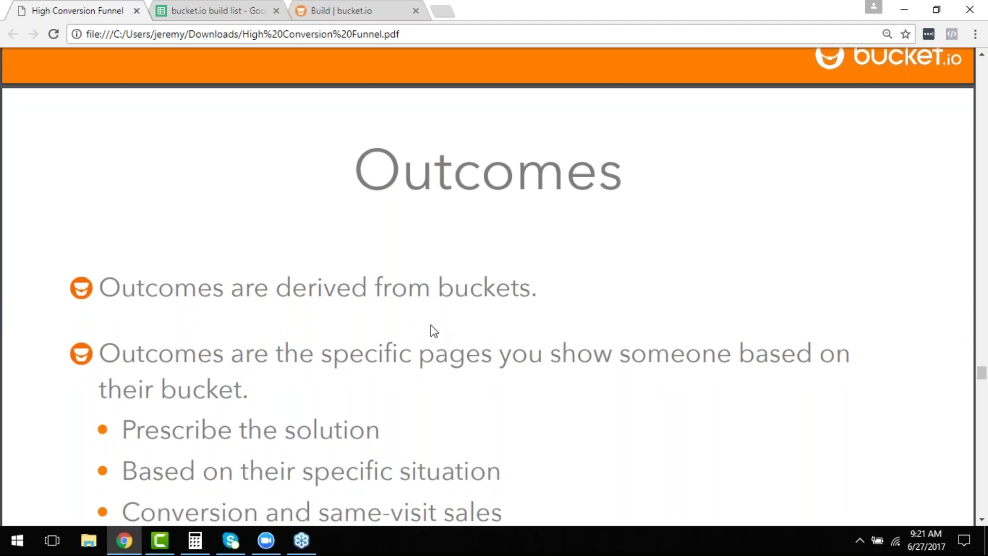
scroll(434, 331, "down", 2)
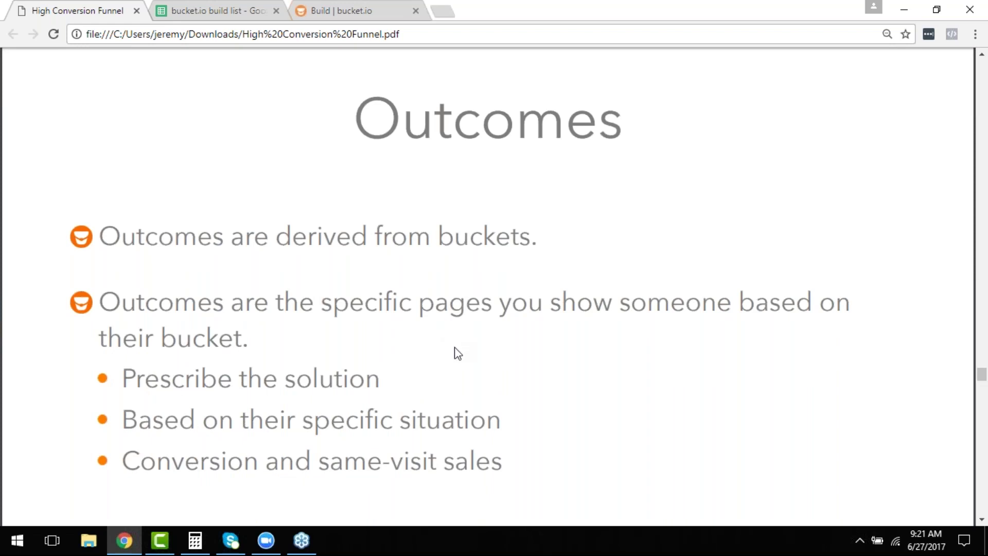
scroll(455, 352, "down", 1)
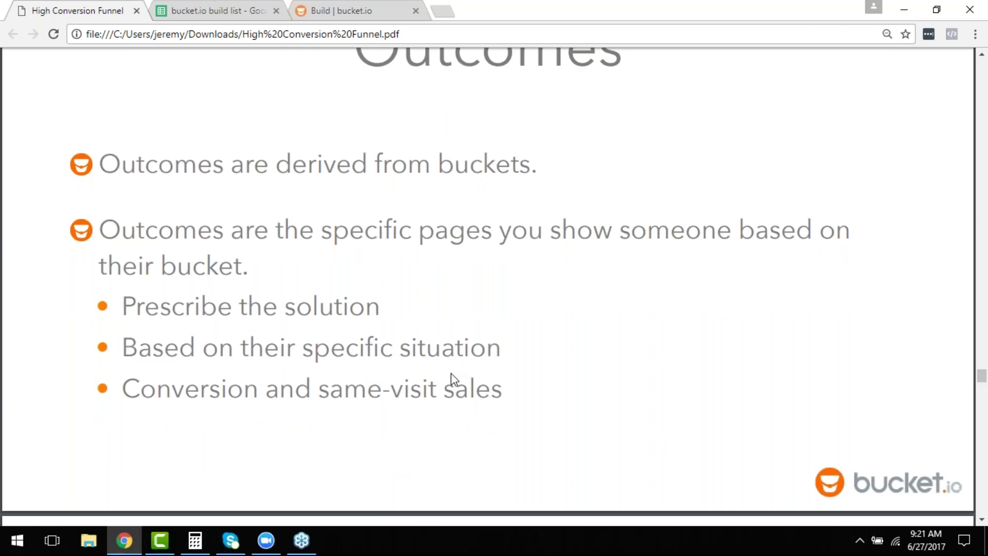
scroll(304, 299, "down", 8)
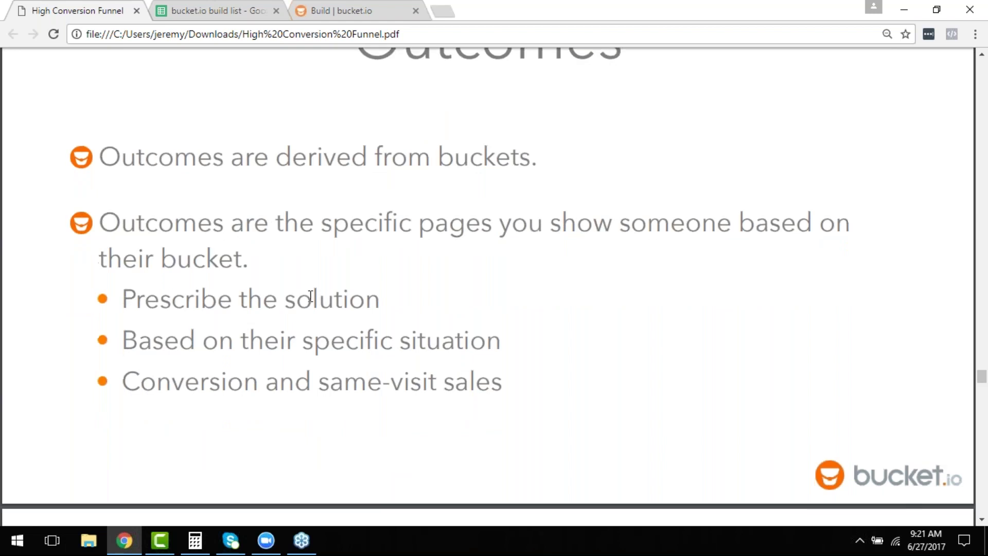
scroll(314, 317, "down", 1)
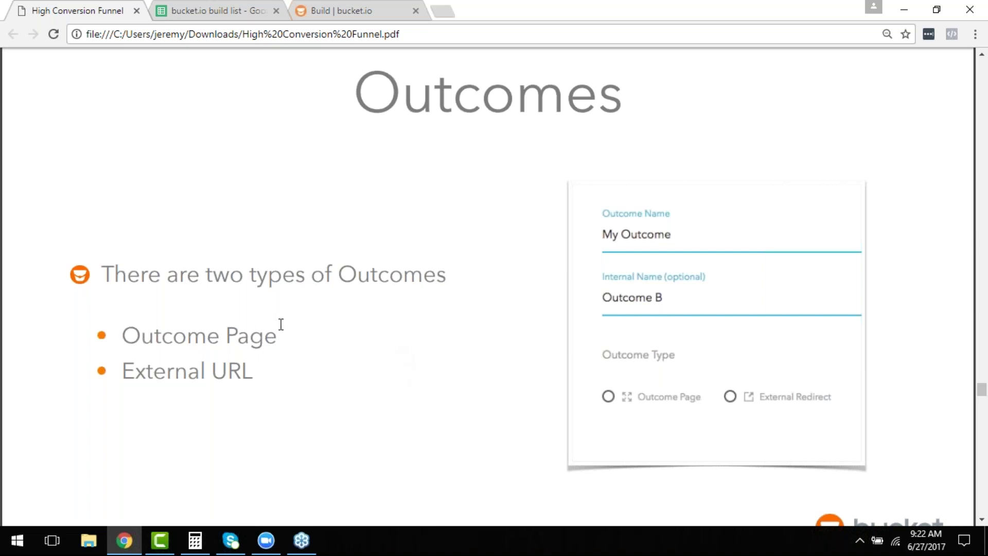
Scroll past the Outcome Page Elements and Outcomes Demo slides, then go back to the Ask Book Demo Build page.
scroll(282, 325, "down", 1)
scroll(870, 449, "down", 5)
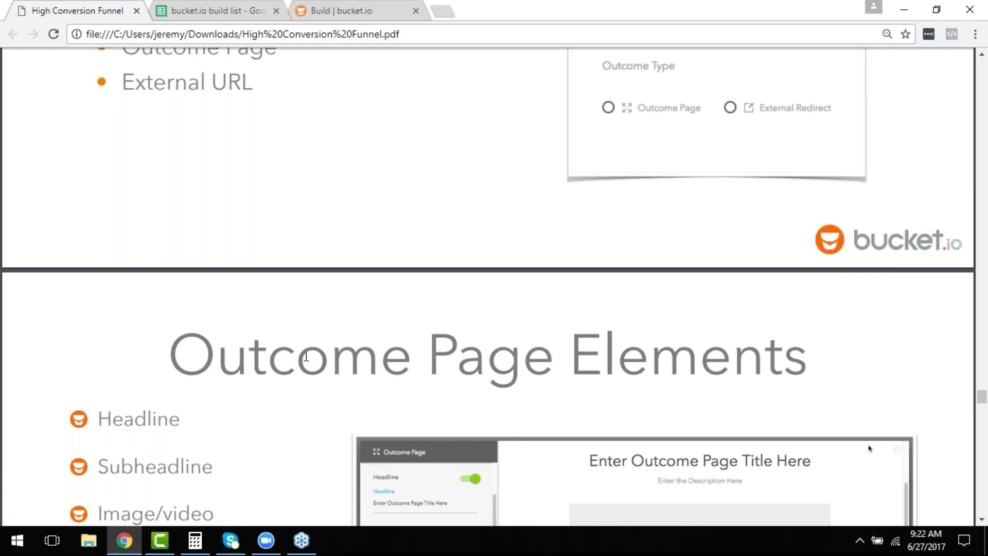
scroll(306, 356, "down", 4)
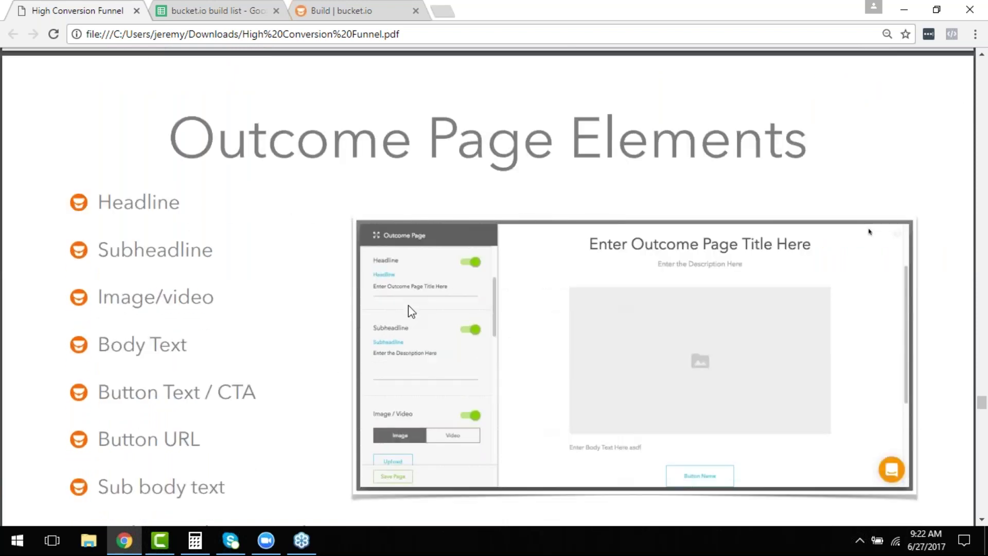
scroll(414, 350, "down", 1)
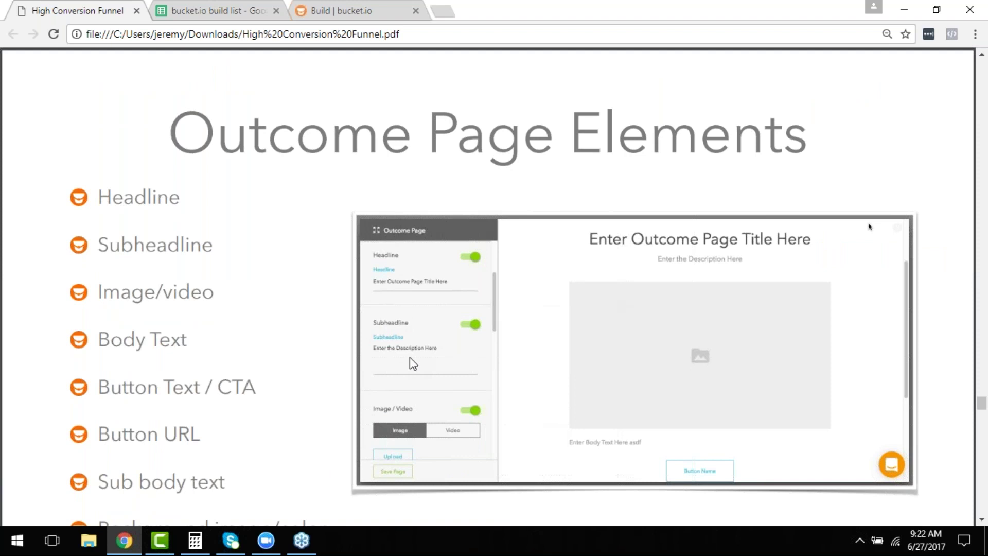
scroll(410, 358, "down", 1)
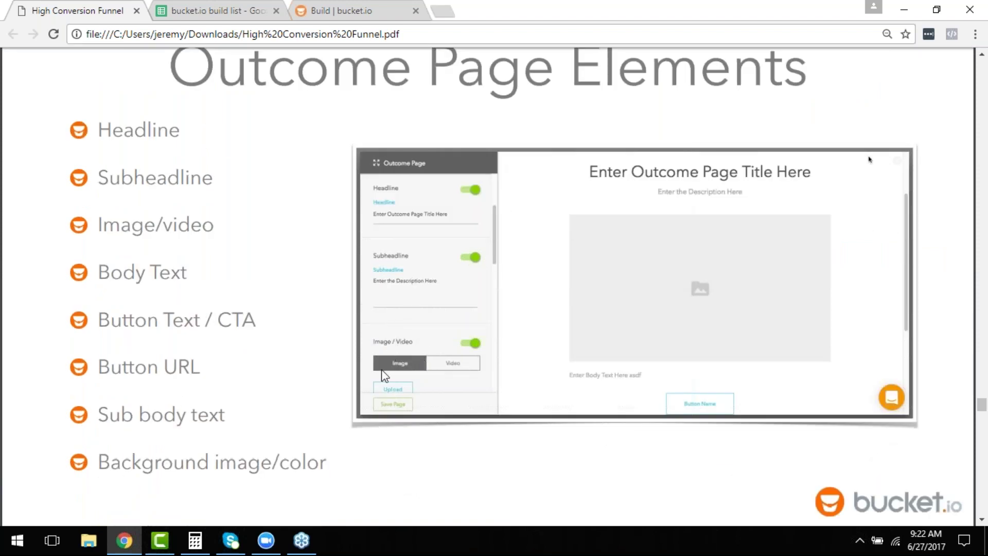
scroll(385, 394, "down", 1)
scroll(383, 395, "down", 5)
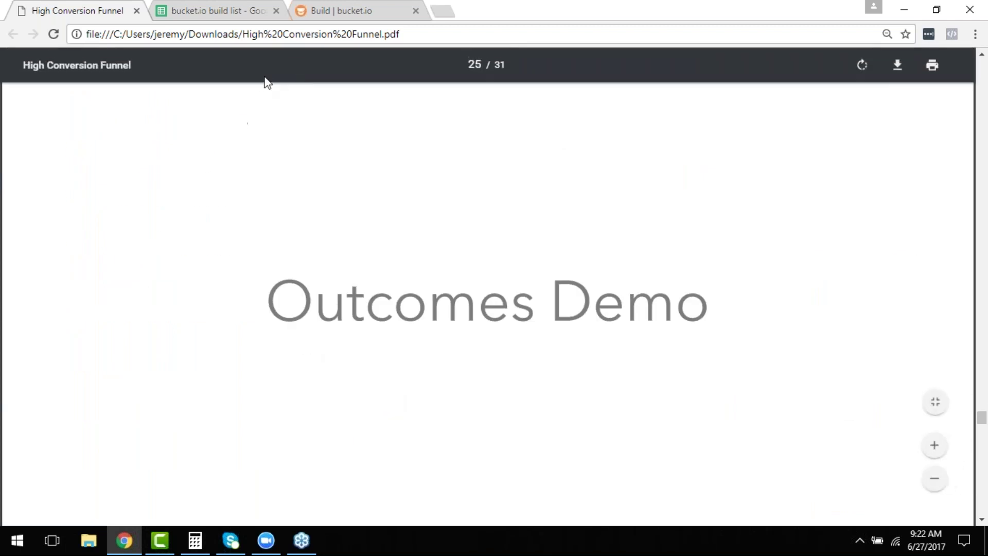
left_click(371, 8)
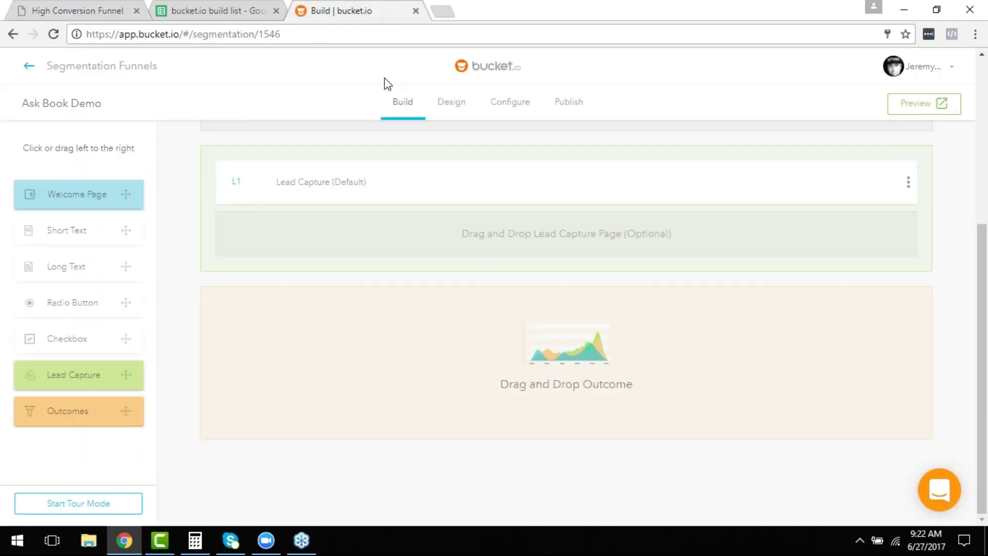
Add an outcome and name it 'Hitting my Goals and Deadlines' using the autocomplete suggestion.
left_click_drag(80, 425, 636, 369)
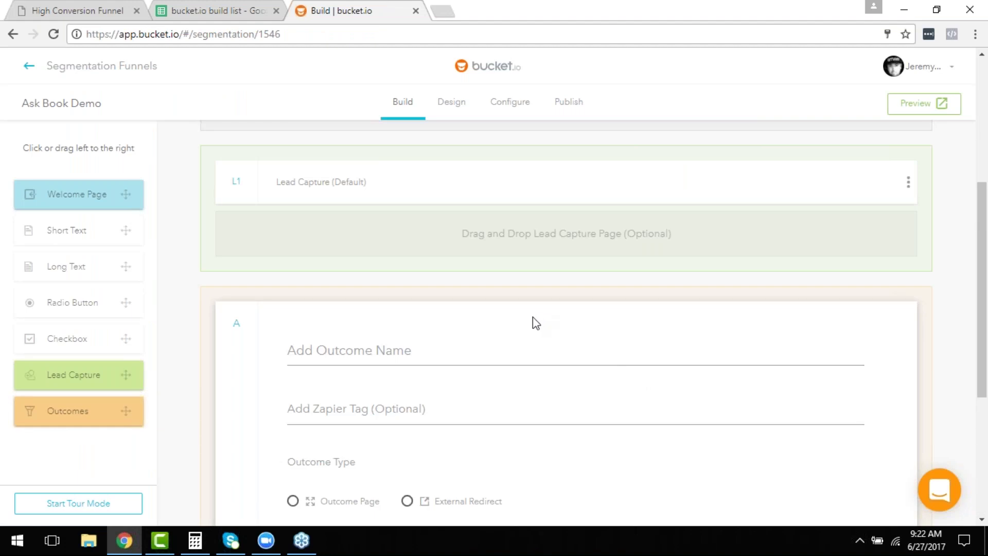
left_click(408, 354)
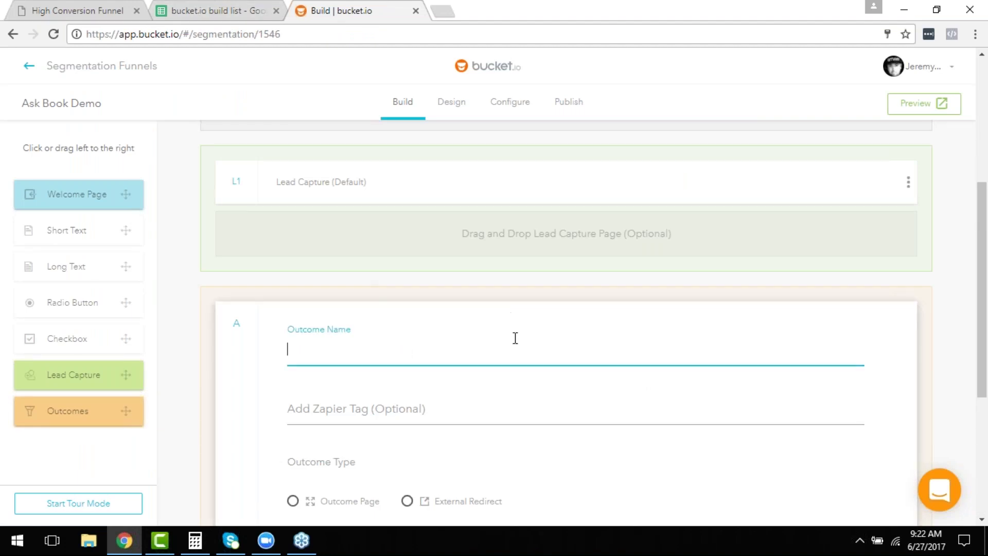
scroll(516, 338, "up", 5)
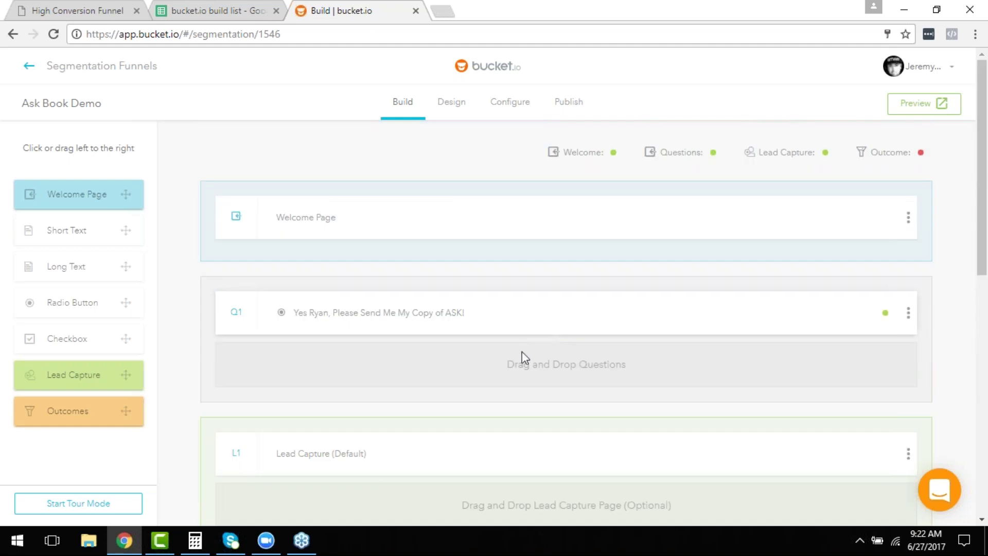
left_click(709, 332)
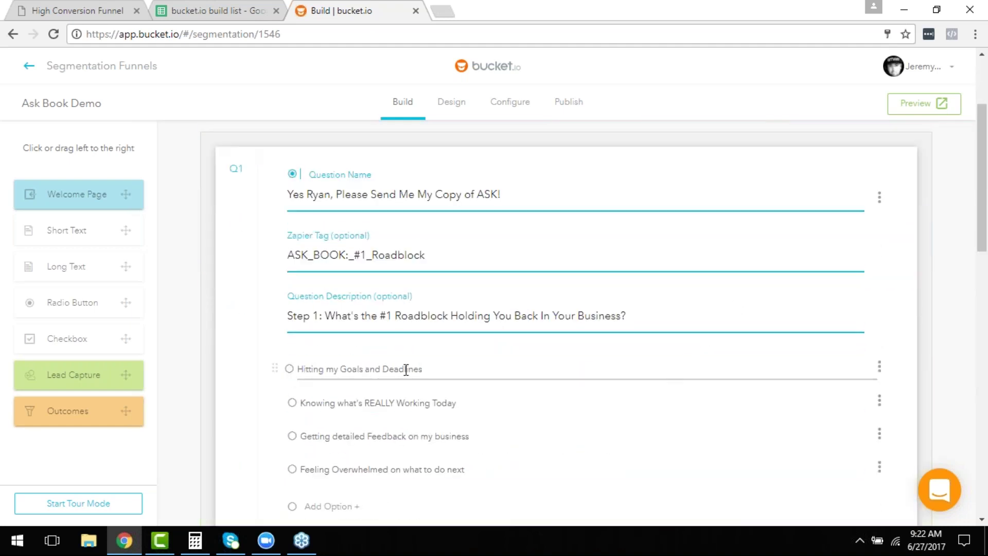
scroll(557, 368, "down", 12)
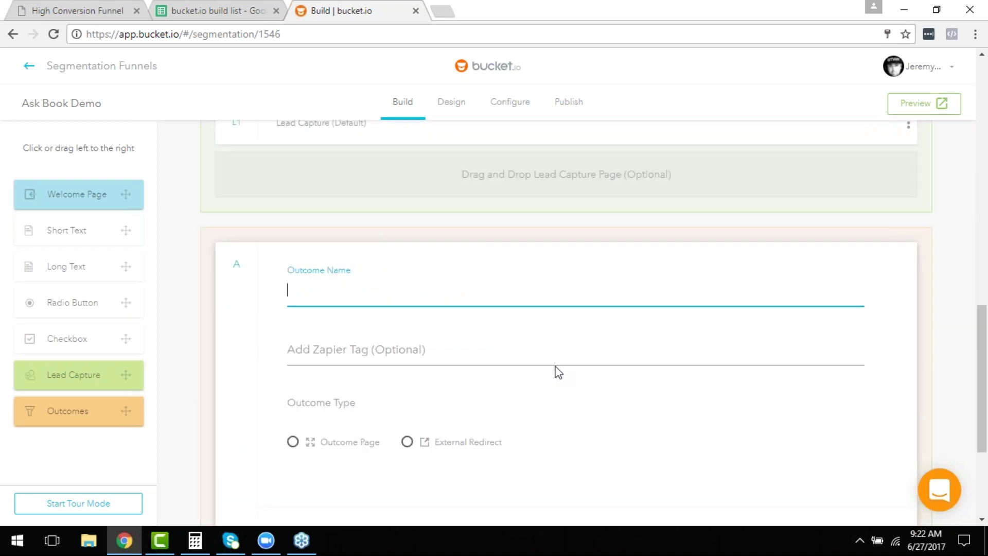
type("Hitt")
key("Down")
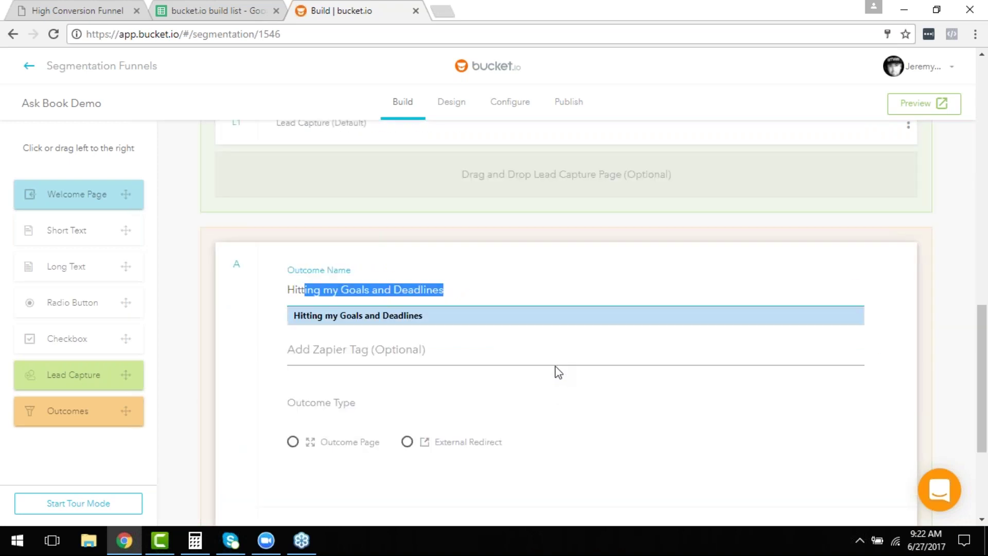
key("Return")
key("Tab")
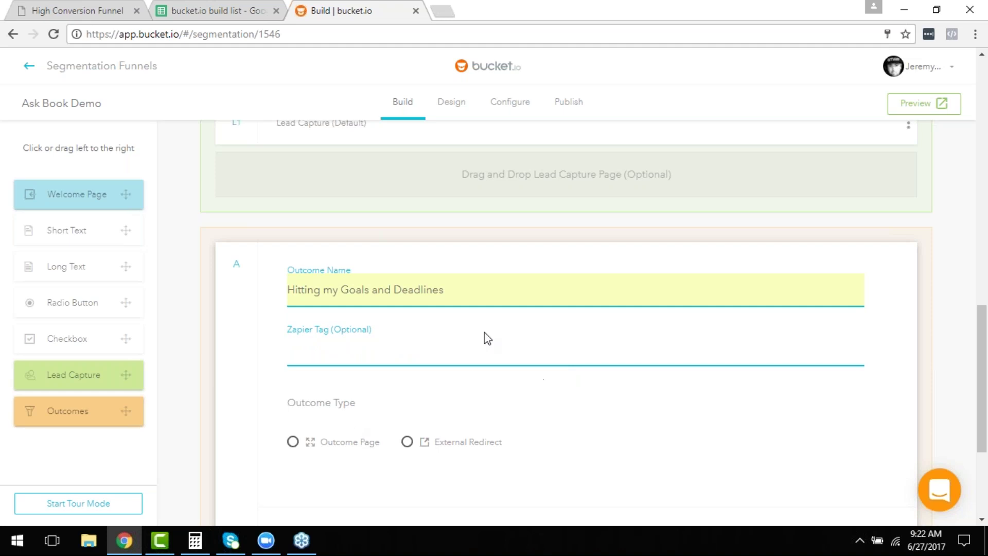
Make the outcome lead to an Outcome Page and start building that page.
scroll(470, 361, "down", 1)
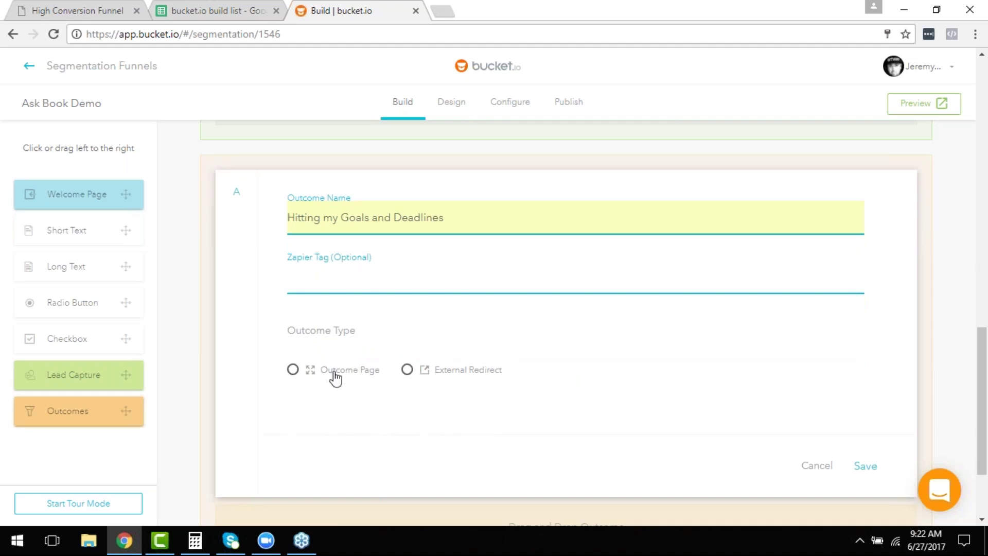
left_click(292, 372)
left_click(292, 372)
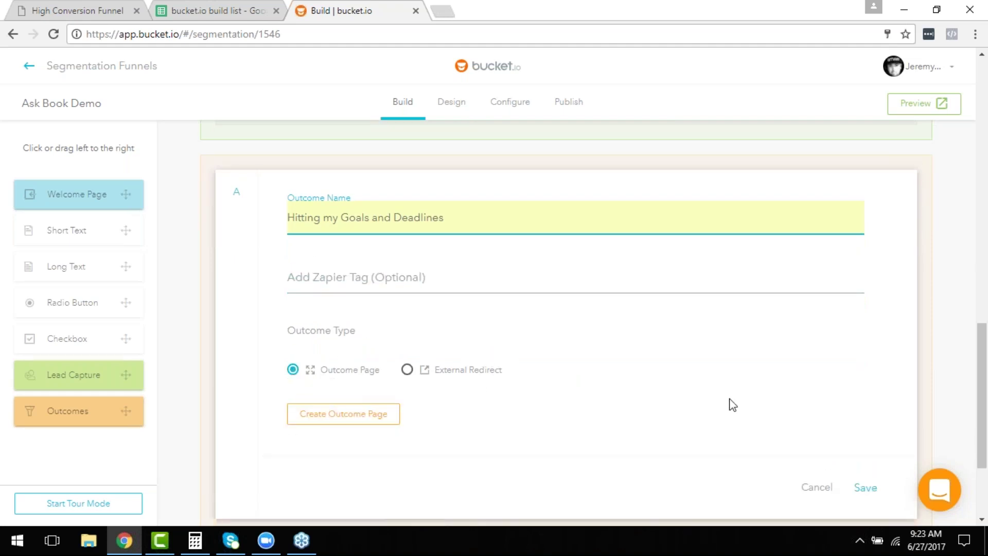
left_click(336, 418)
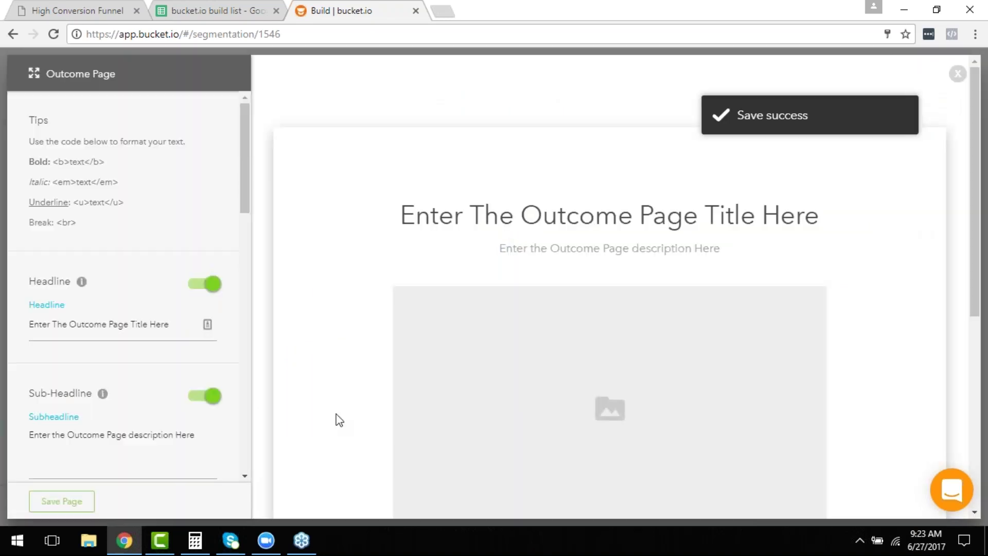
Set the outcome page headline to 'Your Copy of ASK Is On Its Way!' from cell D55.
scroll(752, 309, "down", 1)
scroll(753, 319, "up", 1)
left_click(208, 3)
scroll(311, 403, "down", 4)
left_click(311, 352)
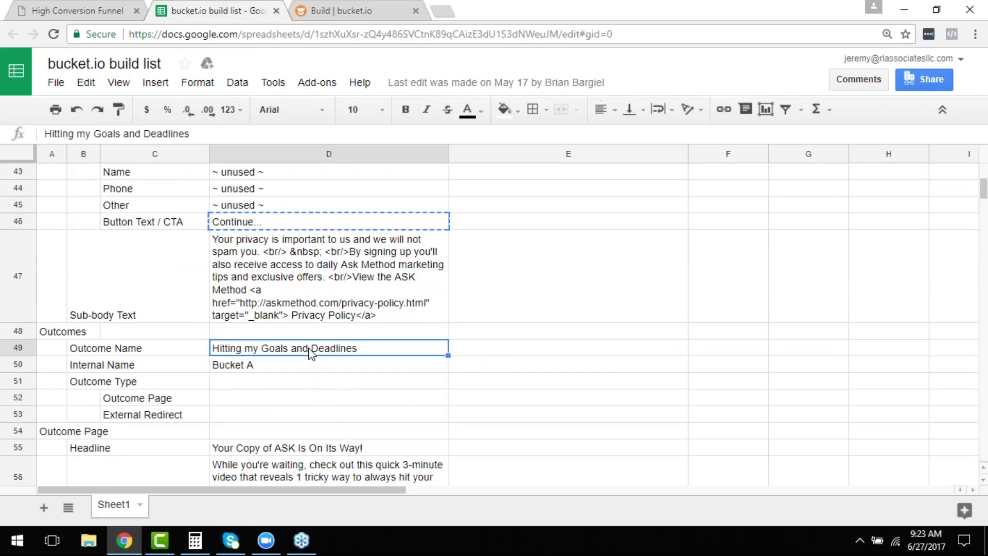
scroll(309, 354, "down", 3)
left_click(305, 290)
key("ctrl+c")
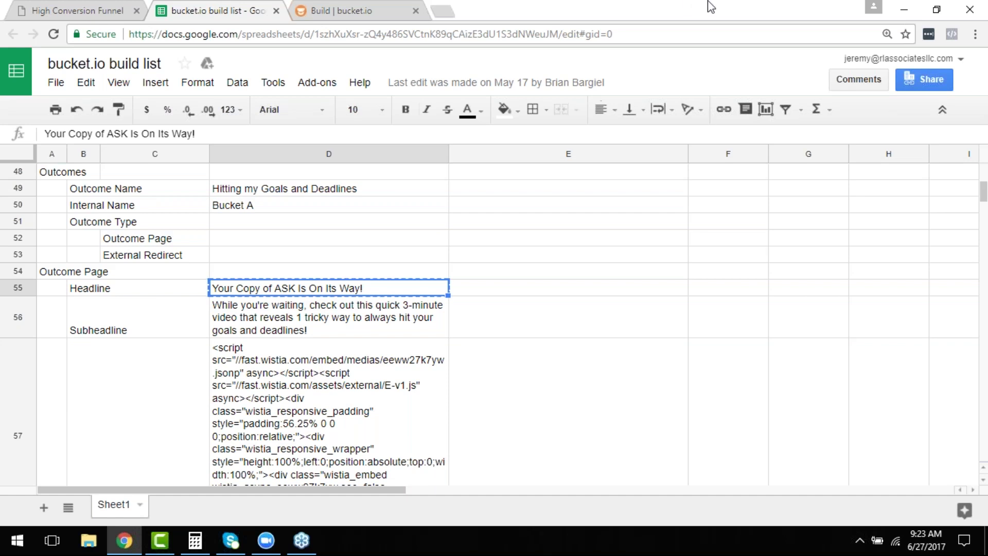
left_click(321, 9)
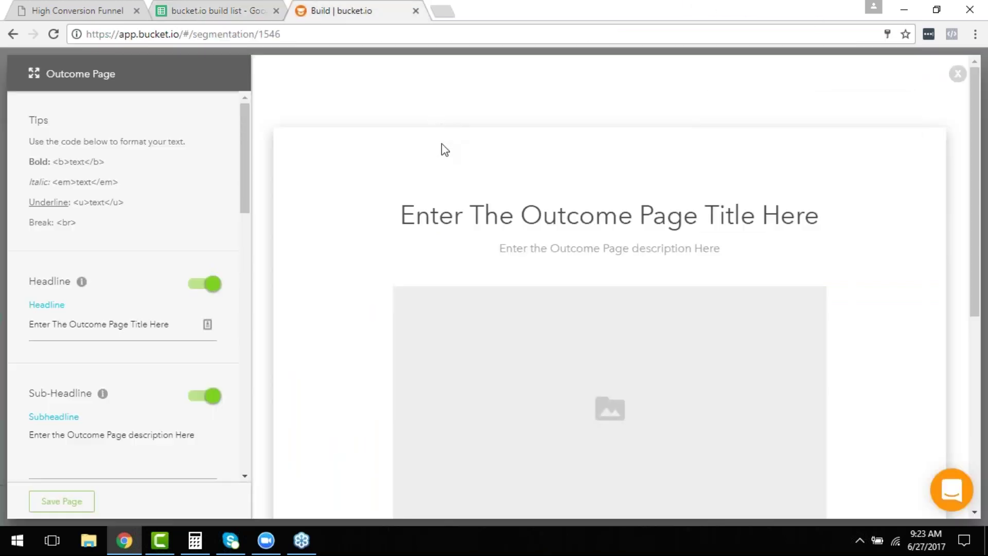
triple_click(147, 325)
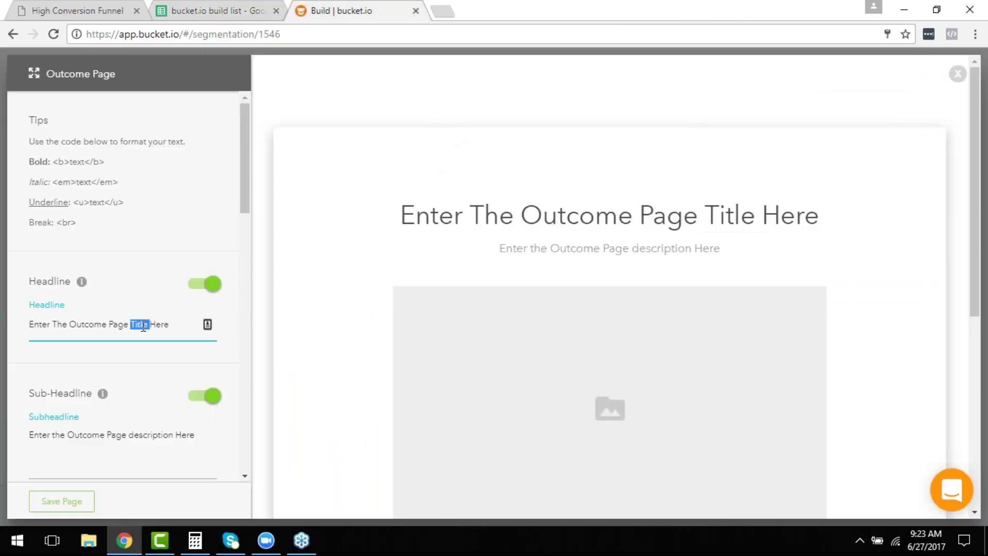
key("ctrl+v")
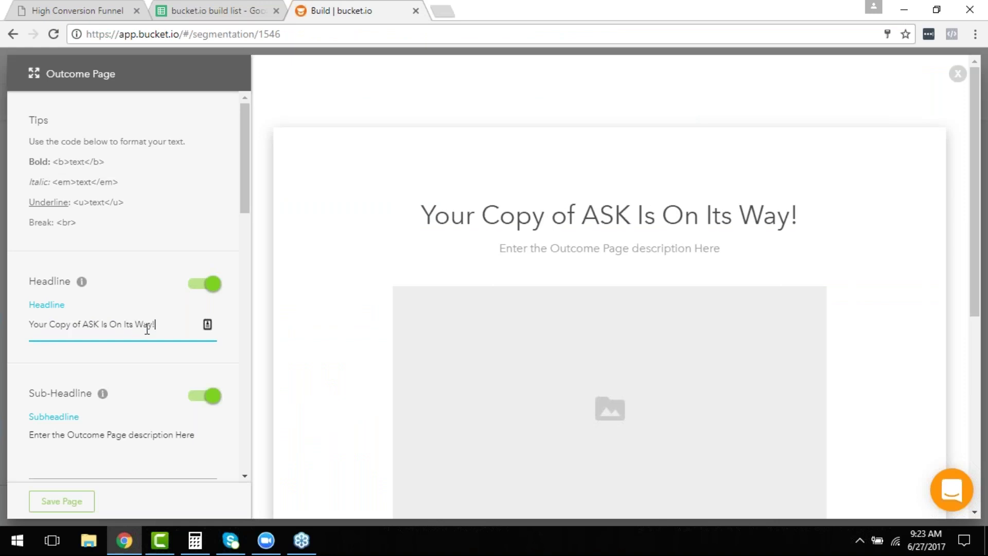
Replace the placeholder sub-headline with the 3-minute-video subheadline from cell D56.
triple_click(130, 435)
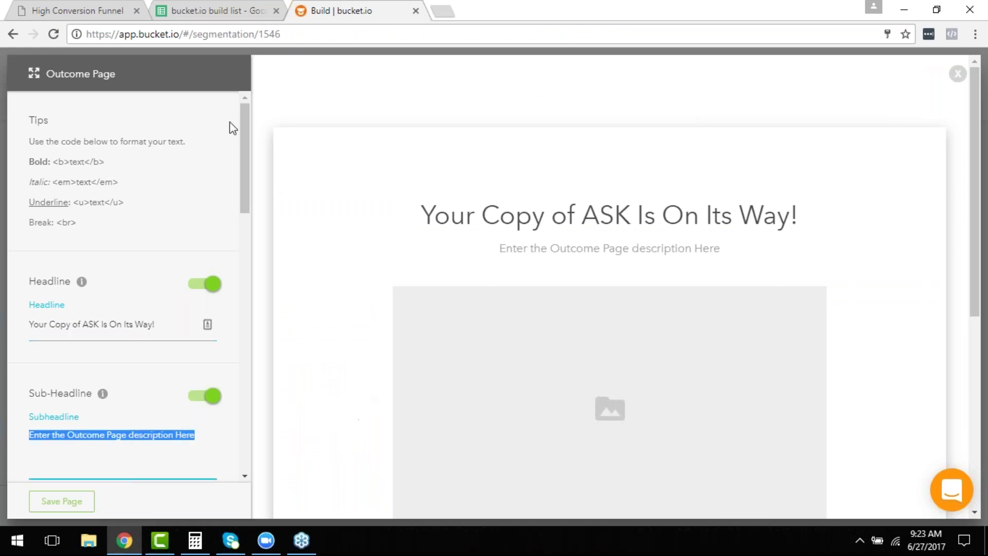
left_click(201, 8)
left_click(256, 323)
key("ctrl+c")
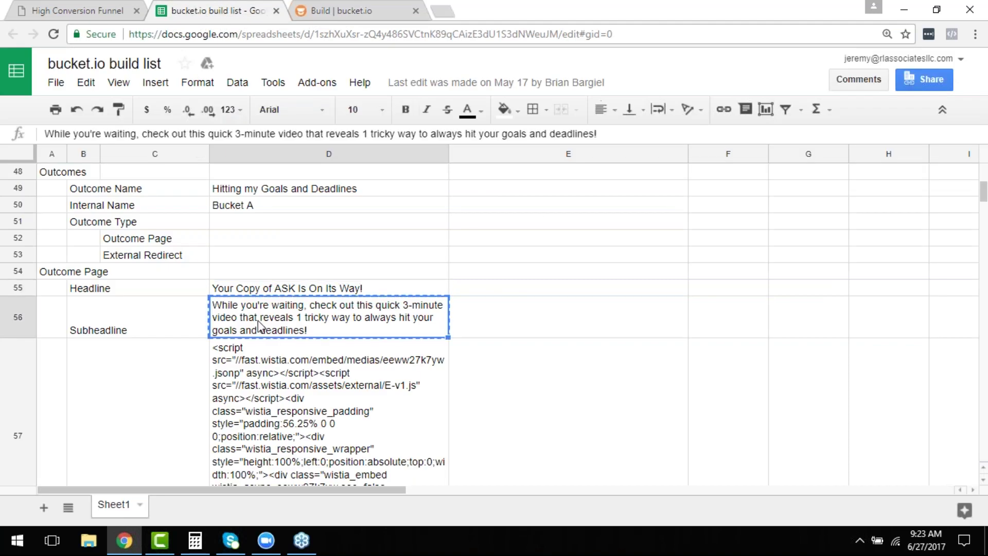
left_click(342, 10)
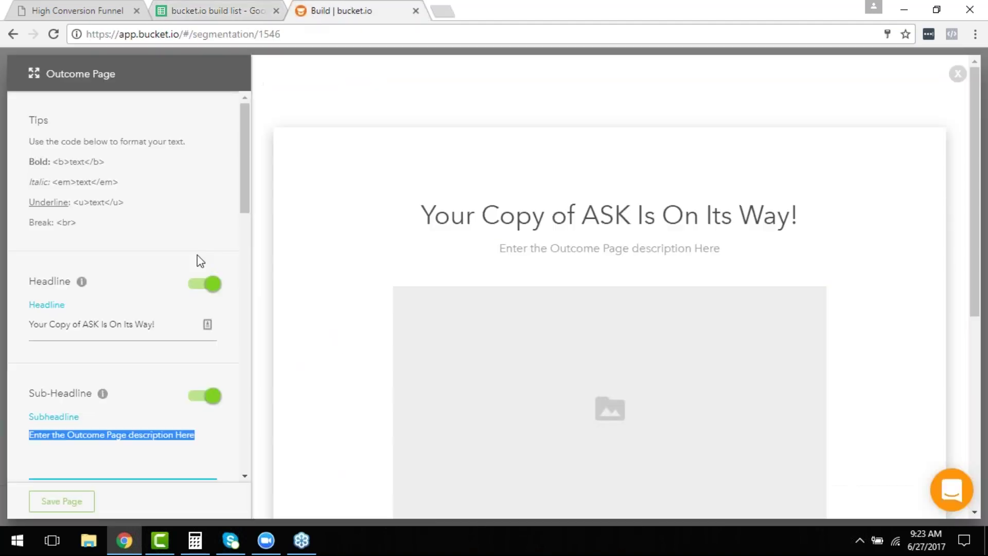
key("ctrl+v")
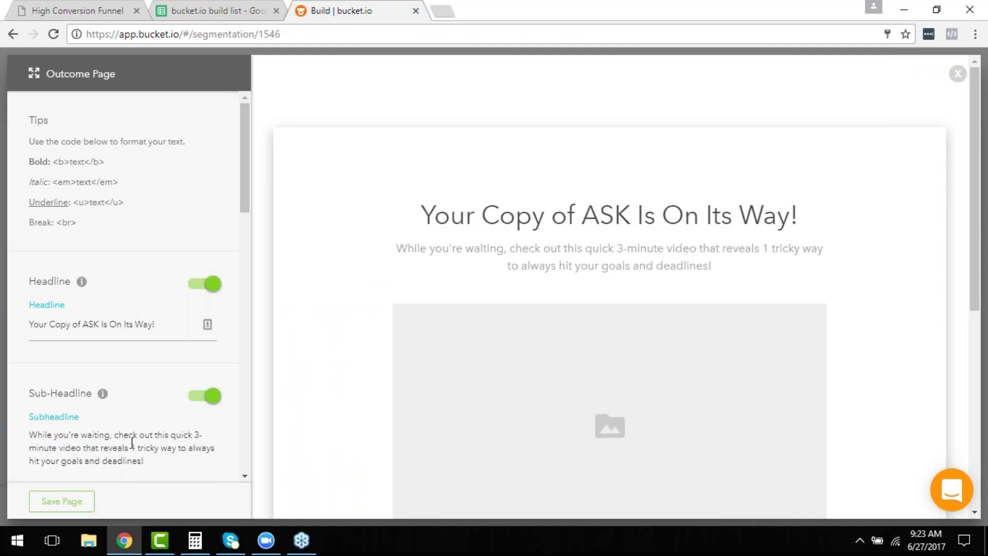
scroll(132, 448, "down", 4)
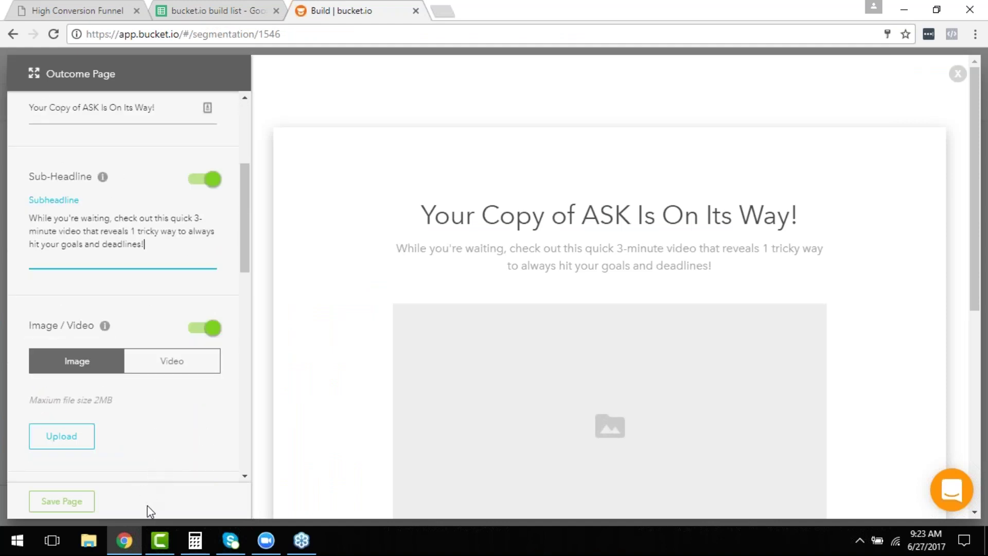
Switch the page media to video and embed the Wistia code from cell D57.
left_click(215, 7)
left_click(289, 408)
key("ctrl+c")
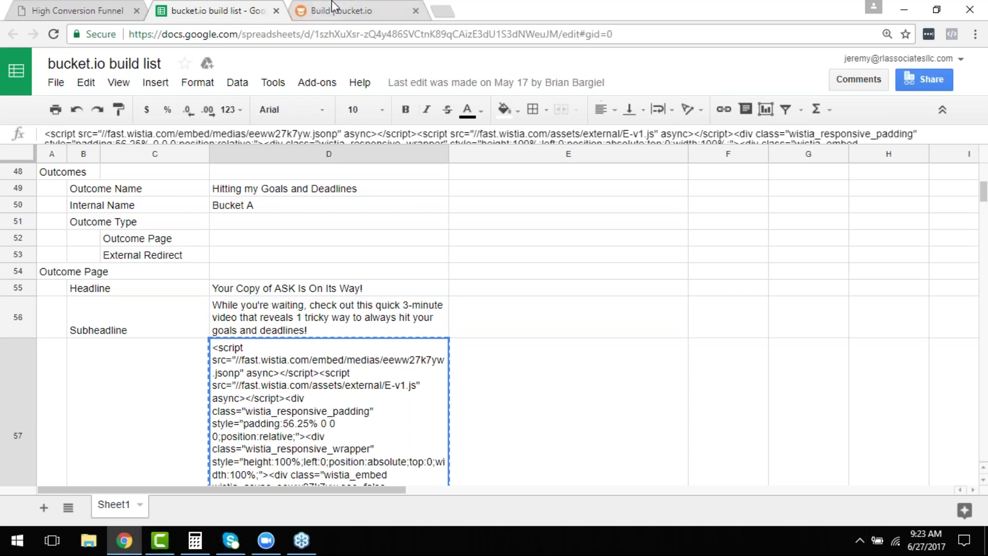
left_click(337, 15)
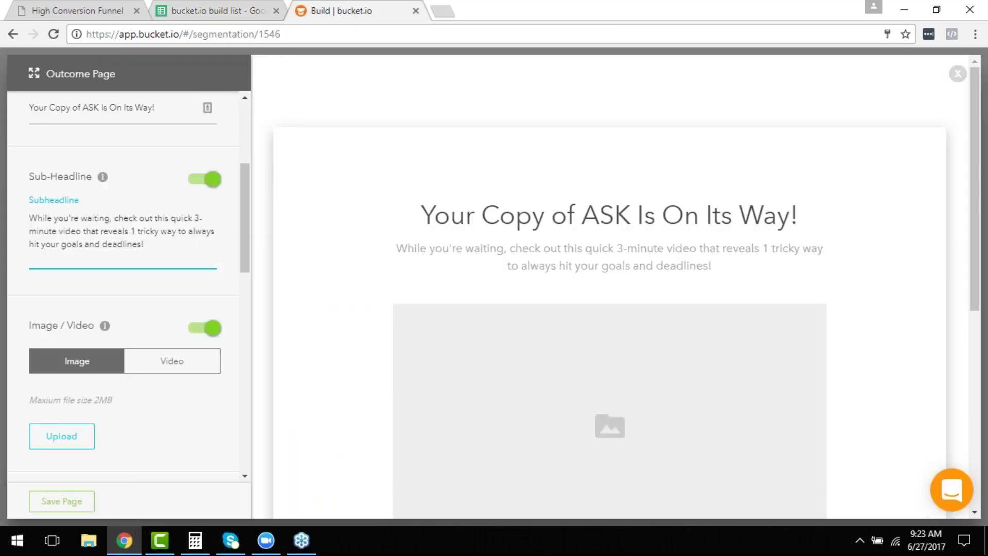
left_click(172, 361)
left_click(91, 447)
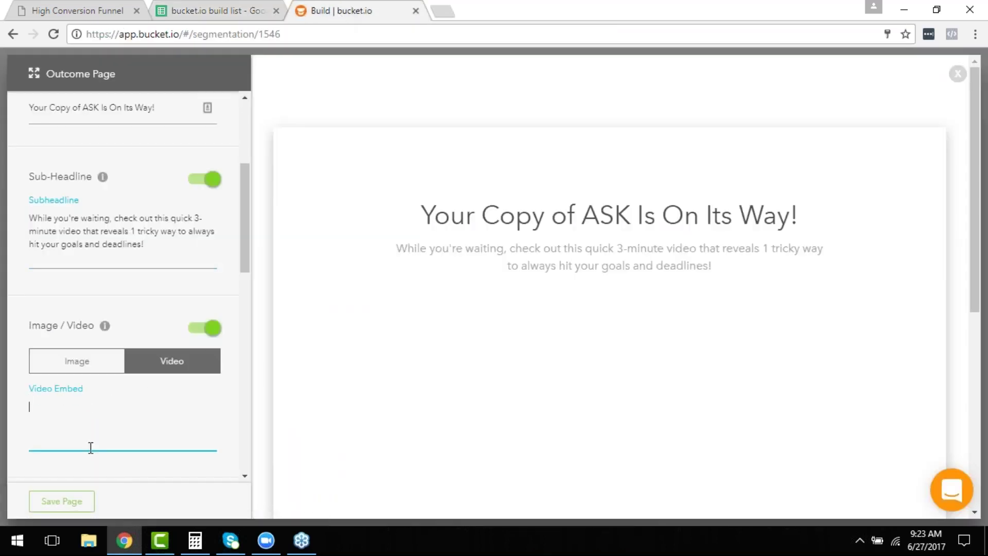
key("ctrl+v")
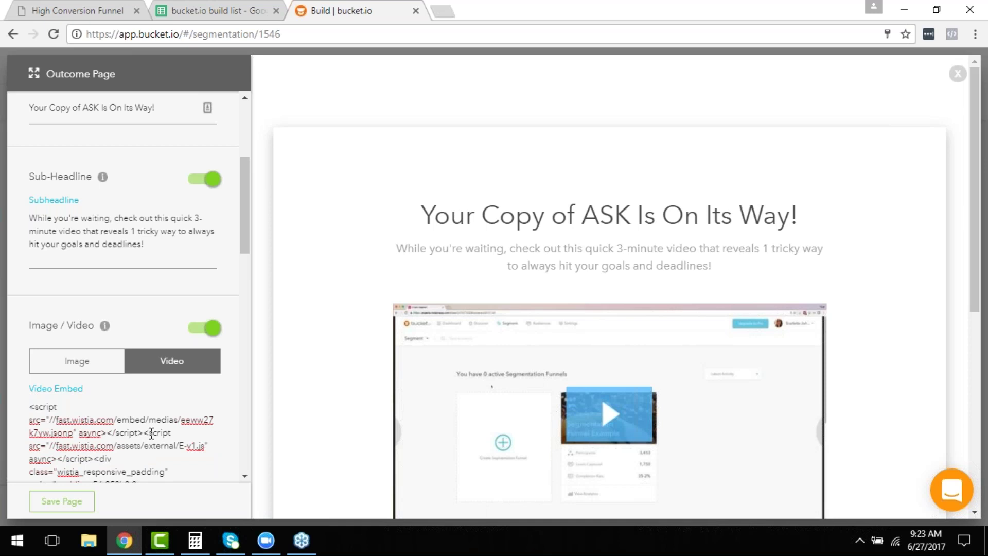
scroll(151, 433, "down", 3)
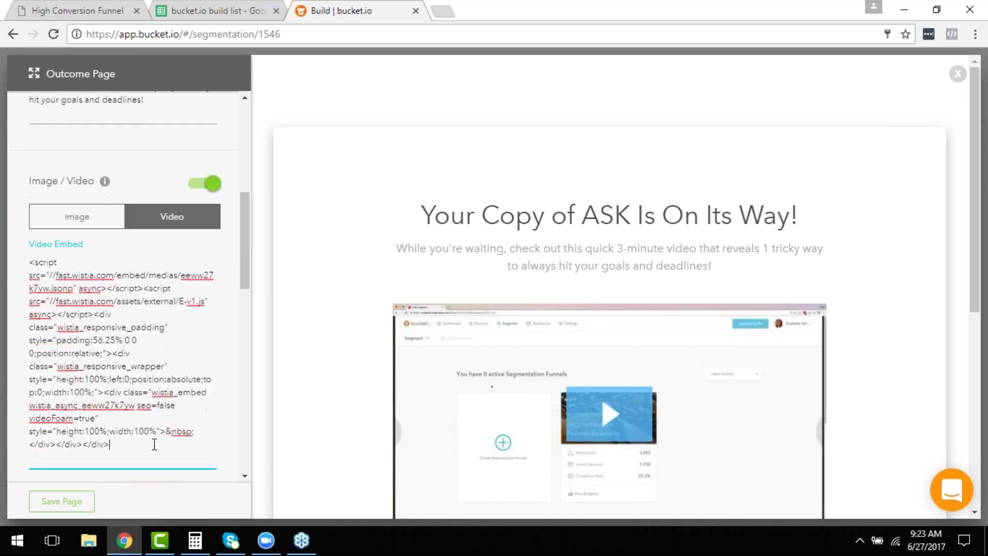
scroll(155, 444, "down", 1)
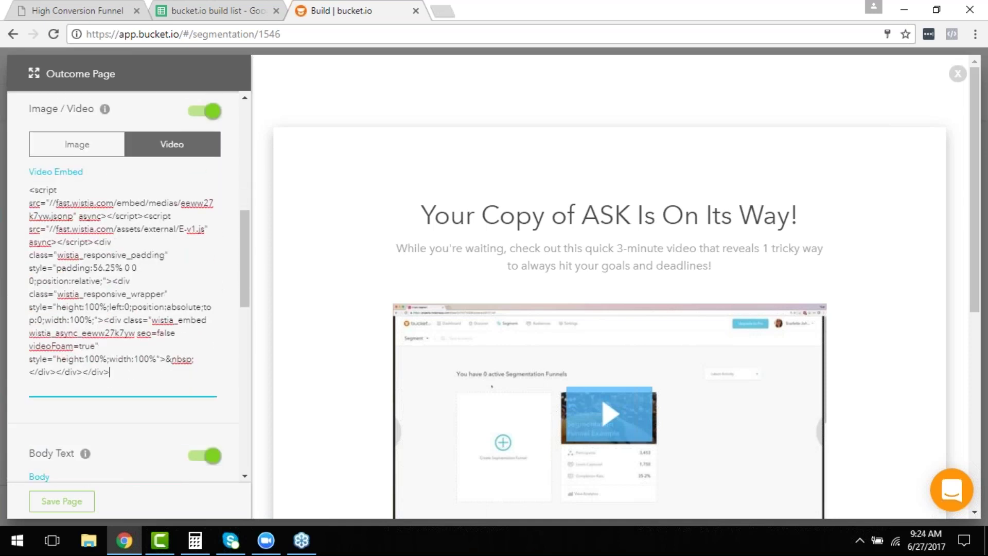
scroll(143, 463, "down", 2)
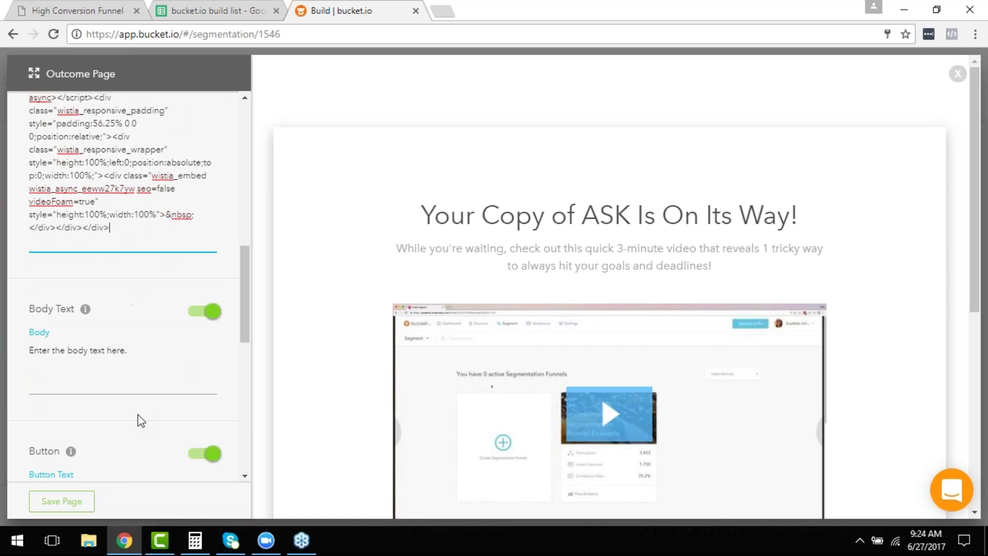
Copy the Body Text bullet list from cell D58 of the build list.
left_click(213, 10)
scroll(238, 370, "down", 5)
left_click(237, 374)
key("ctrl+c")
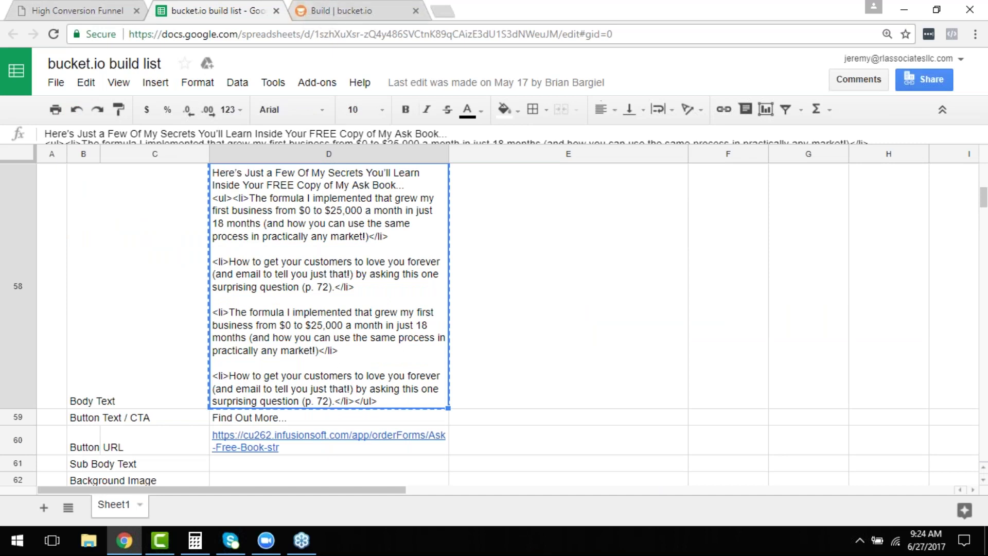
Paste the bullet-list body text into the outcome page's body field.
left_click(319, 7)
left_click(125, 355)
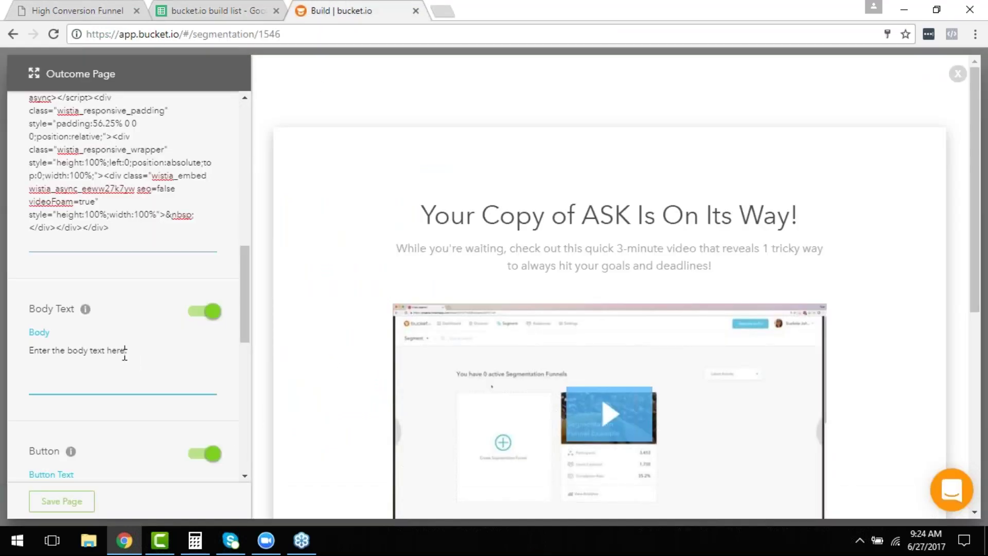
key("ctrl+v")
scroll(126, 360, "down", 7)
scroll(129, 386, "down", 2)
Replace the button text with 'Find Out More...' copied from build list cell D59.
left_click(123, 357)
key("ctrl+a")
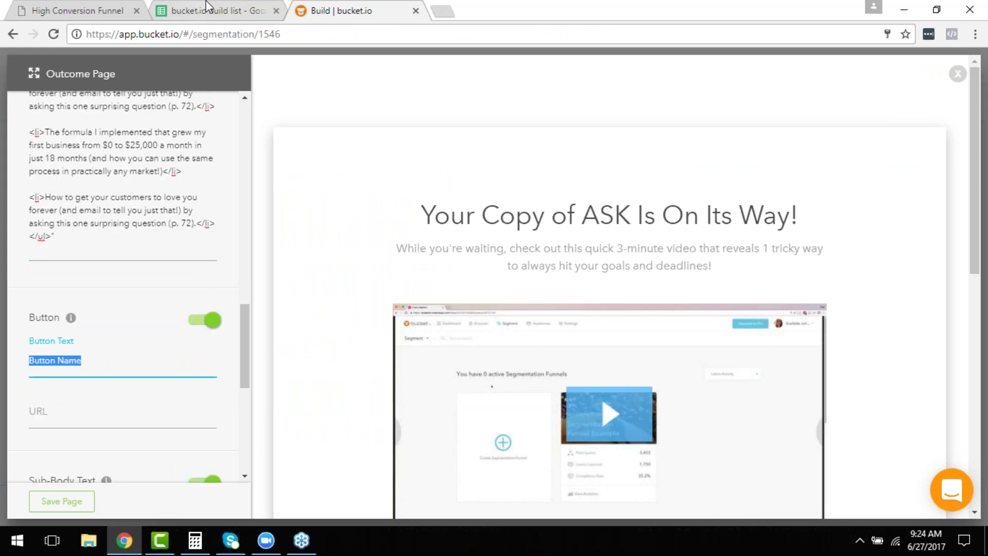
left_click(200, 10)
scroll(168, 361, "down", 3)
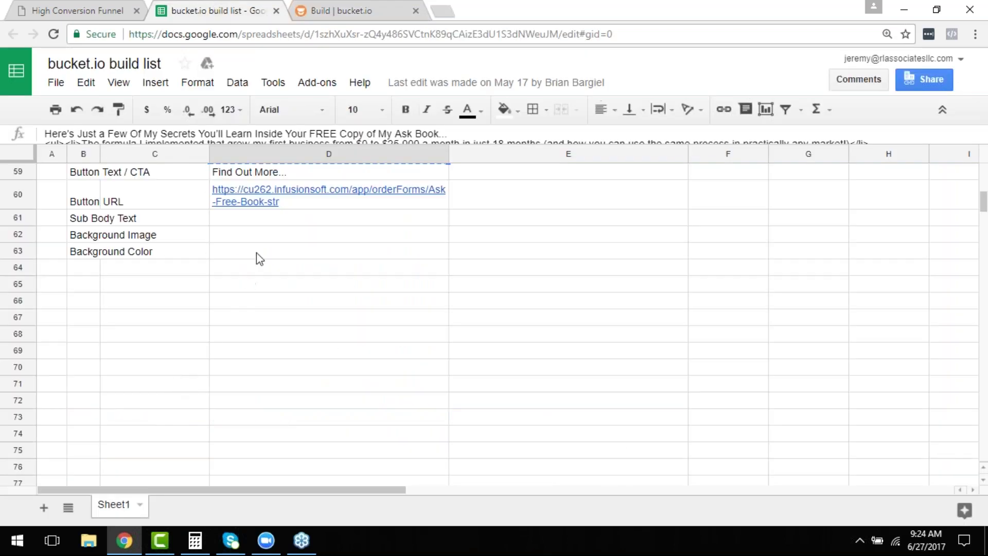
left_click(307, 175)
key("ctrl+c")
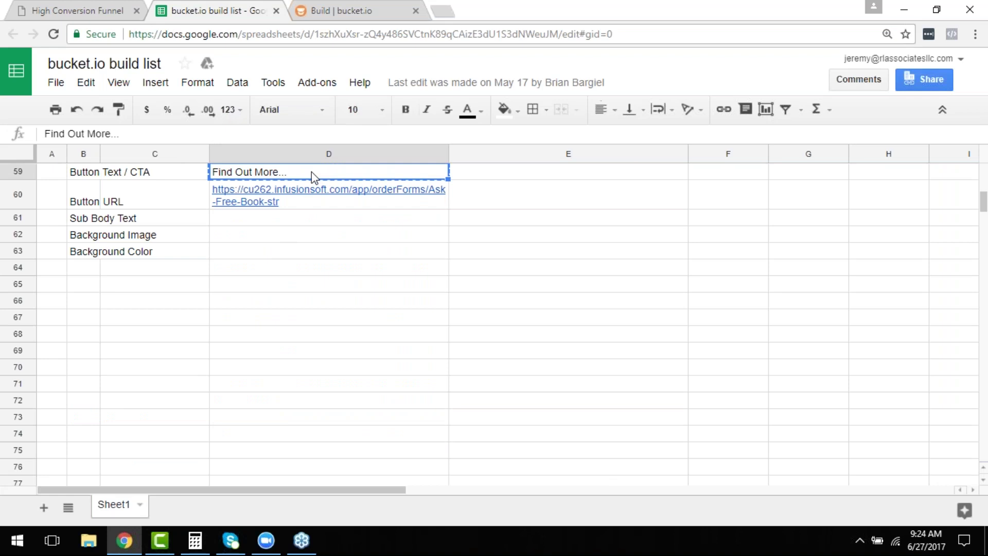
left_click(333, 7)
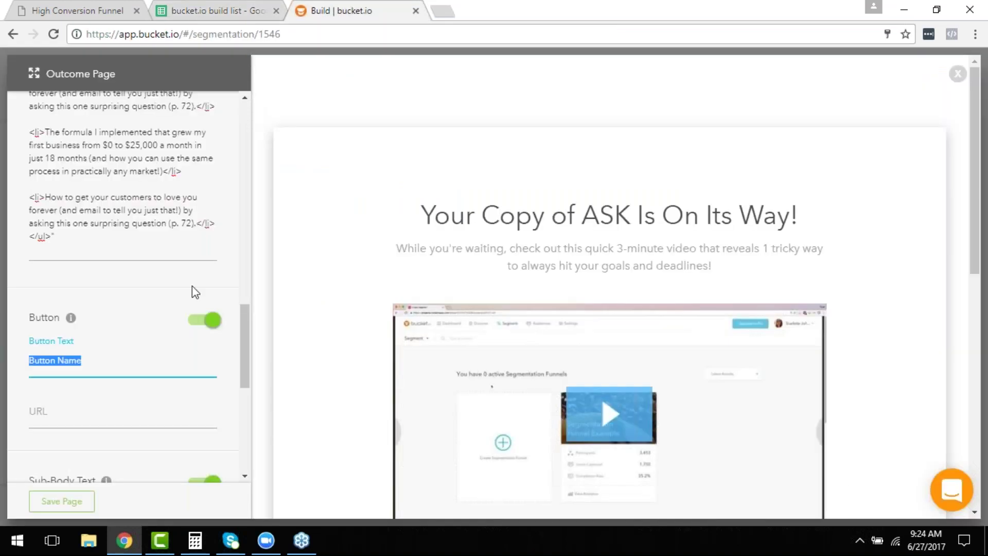
key("ctrl+v")
Copy the button URL from cell D60 and place the caret in the button link field.
left_click(88, 406)
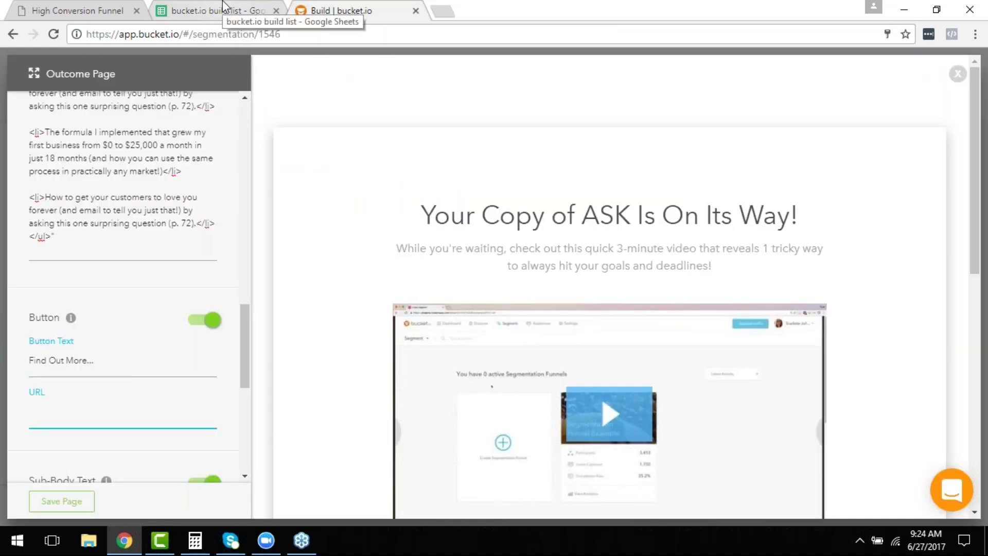
left_click(225, 6)
left_click(320, 201)
key("ctrl+c")
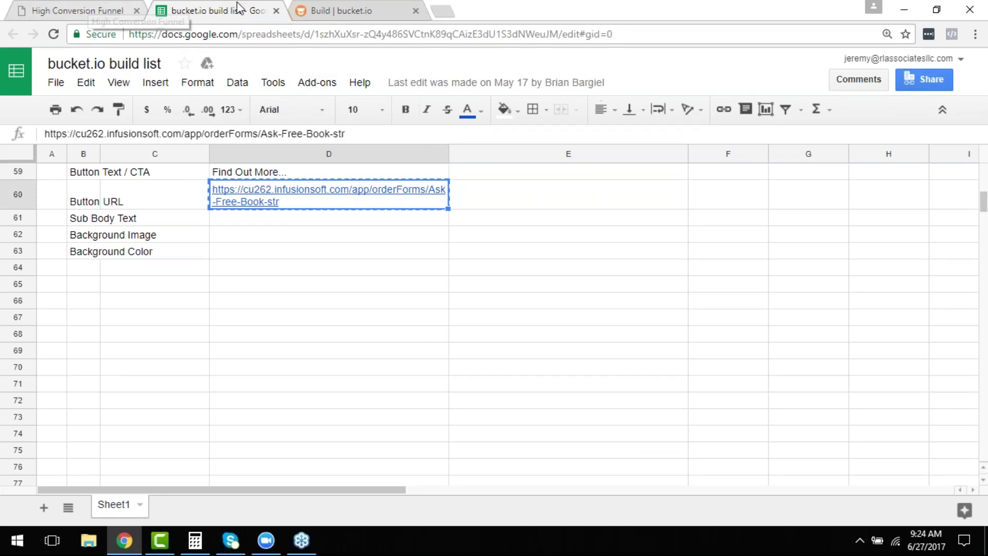
left_click(353, 9)
left_click(110, 420)
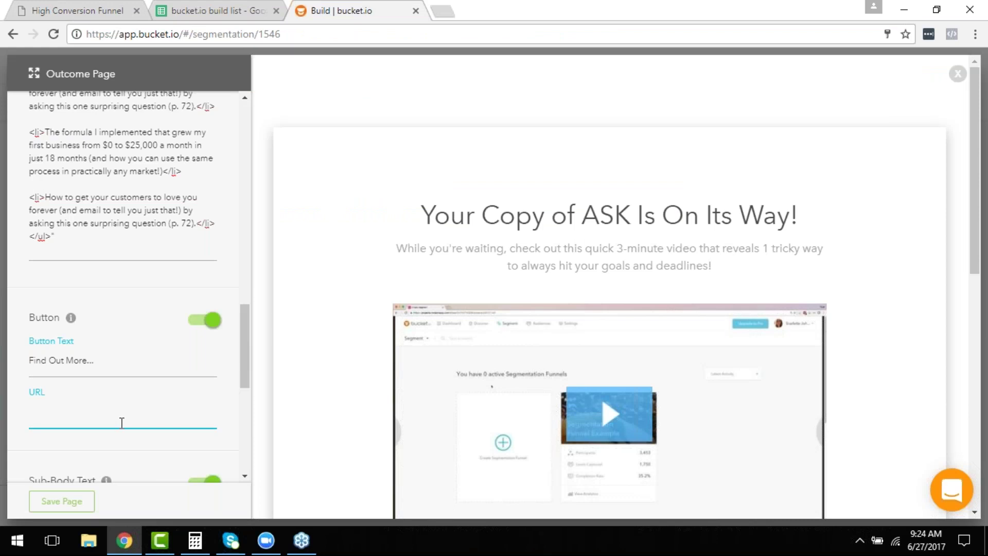
Paste the Infusionsoft order-form URL as the button's link.
key("ctrl+v")
scroll(889, 379, "down", 5)
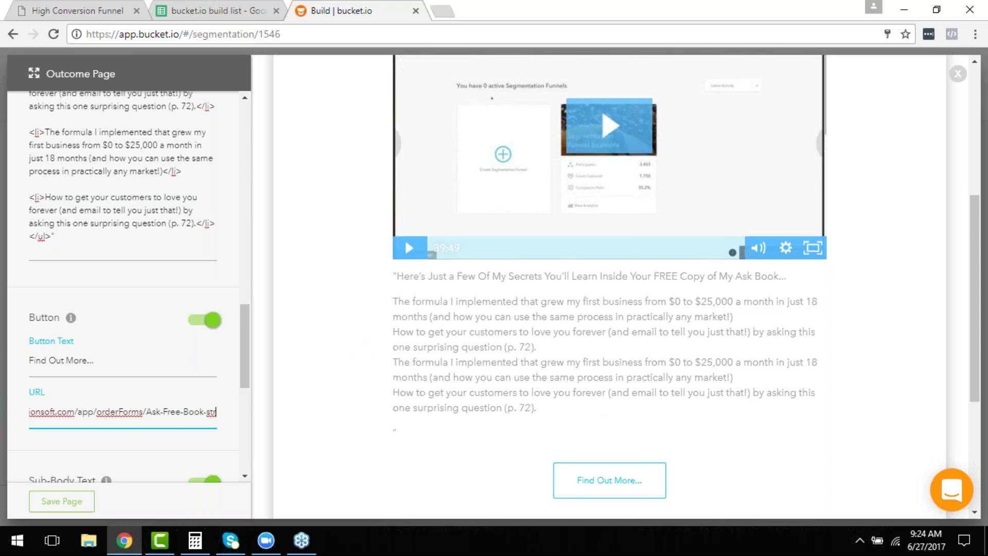
scroll(590, 404, "up", 10)
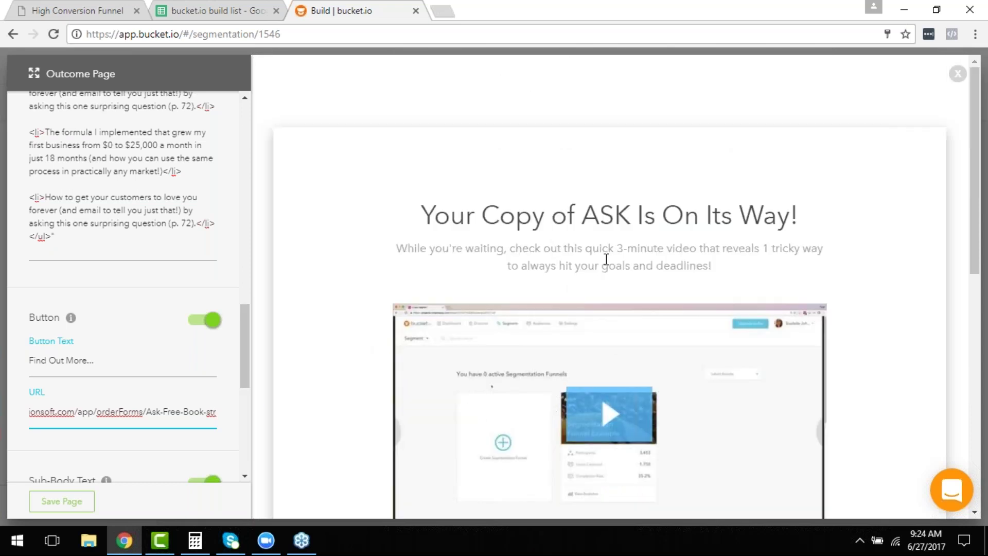
scroll(633, 315, "down", 1)
scroll(636, 337, "down", 3)
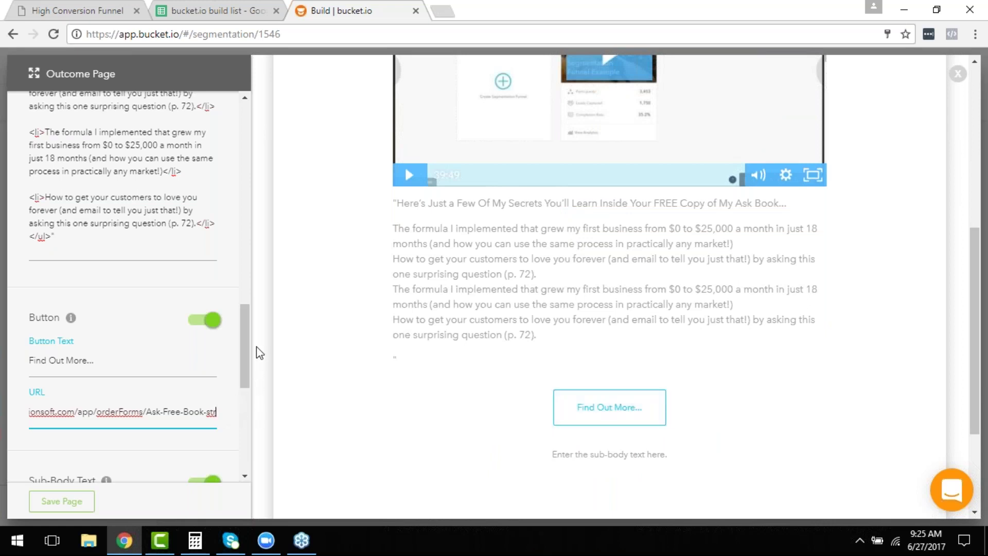
scroll(256, 347, "down", 3)
scroll(225, 278, "down", 3)
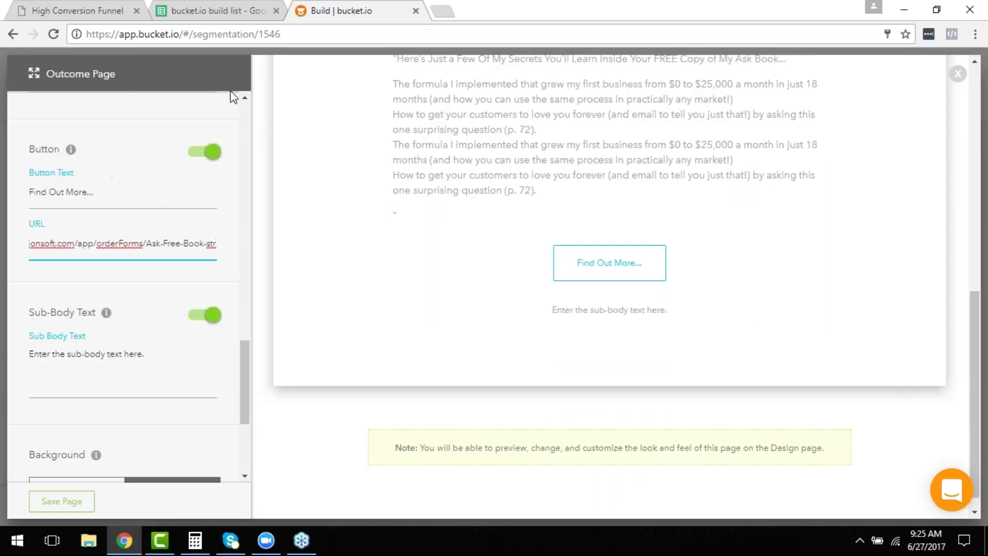
Turn off the sub-body text section and save the outcome page.
left_click(216, 7)
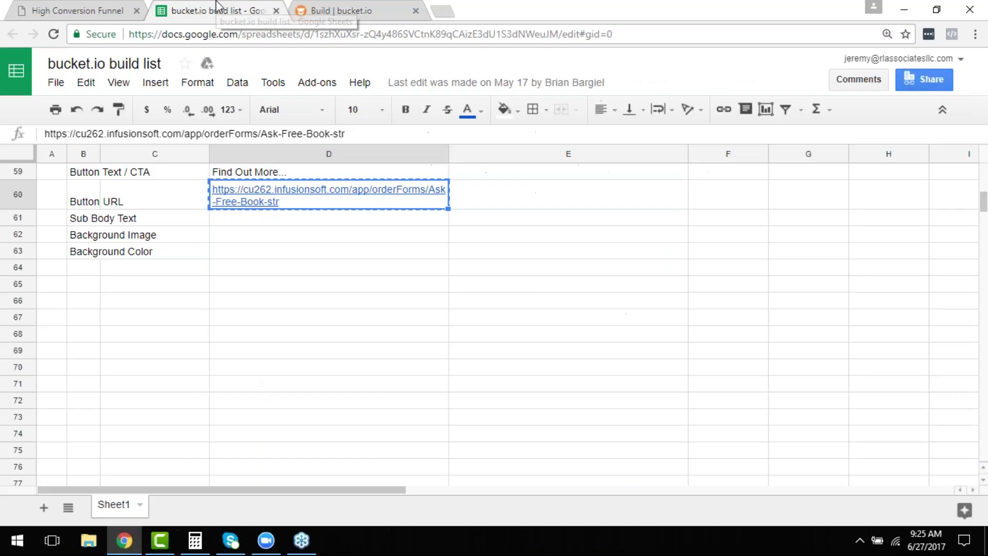
left_click(323, 6)
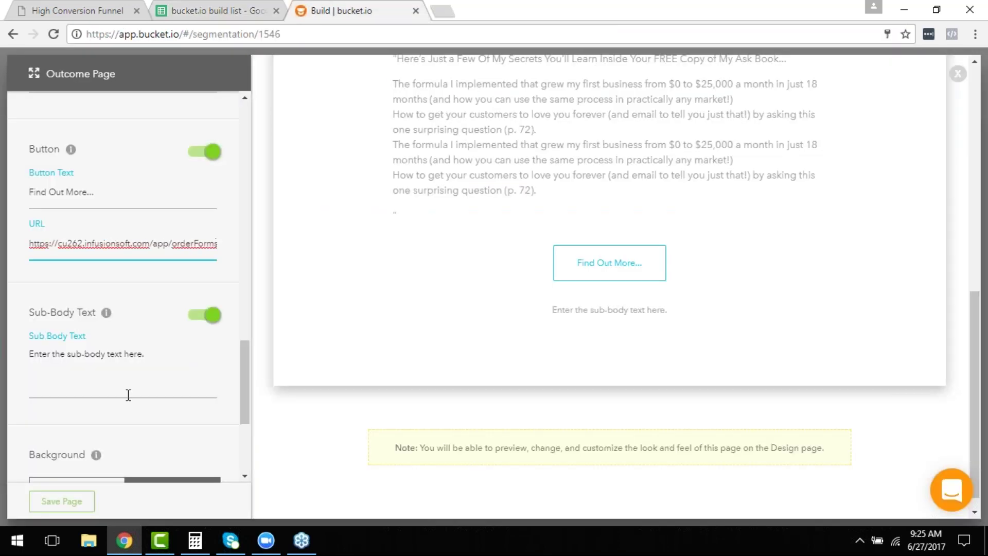
scroll(128, 394, "down", 2)
left_click(135, 294)
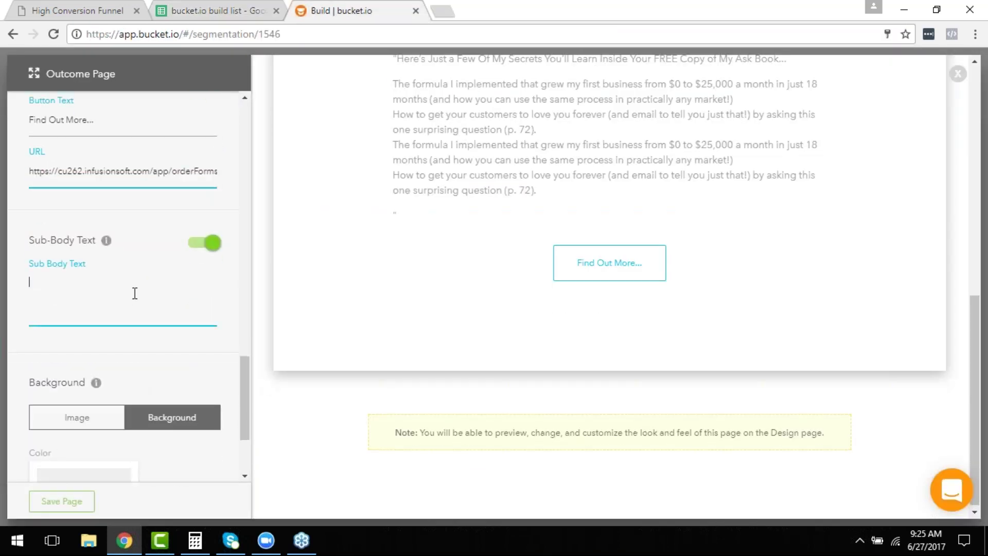
left_click(208, 242)
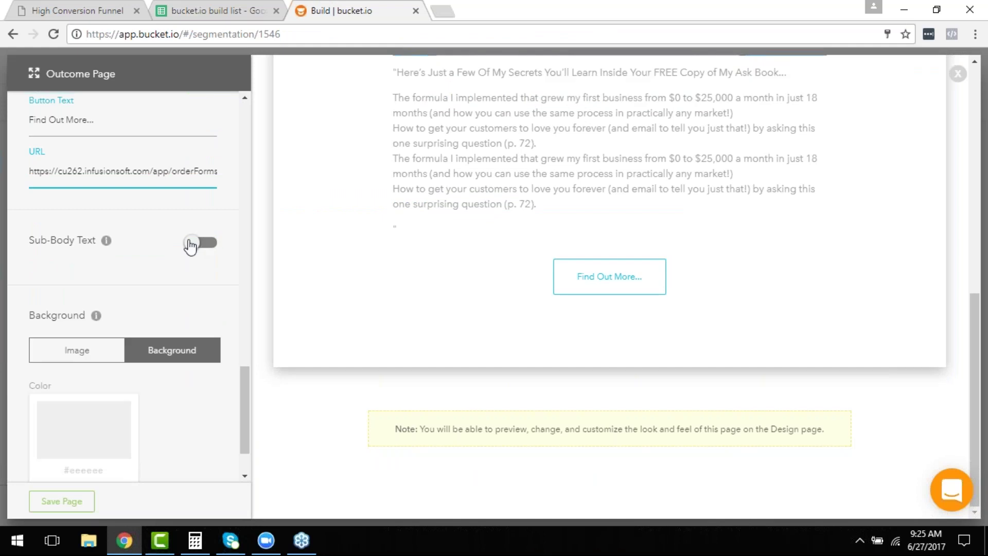
scroll(198, 288, "down", 2)
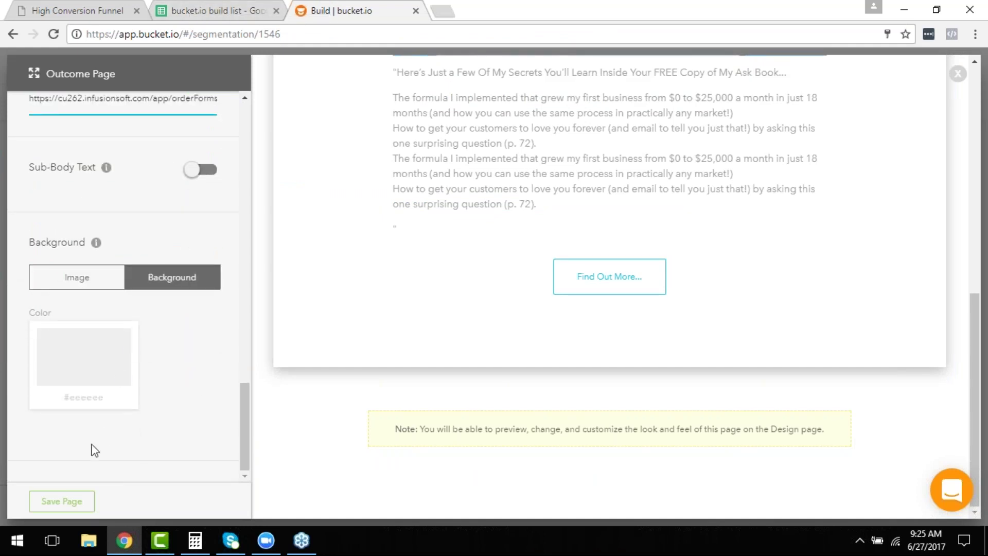
left_click(64, 503)
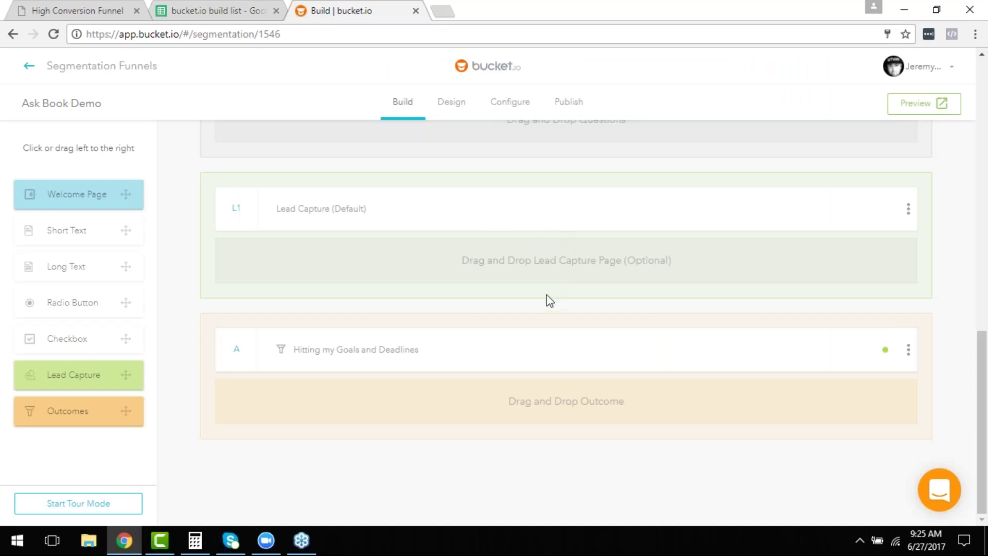
Review the Q1 question on the Build page, then cancel its editor without saving.
scroll(479, 301, "up", 10)
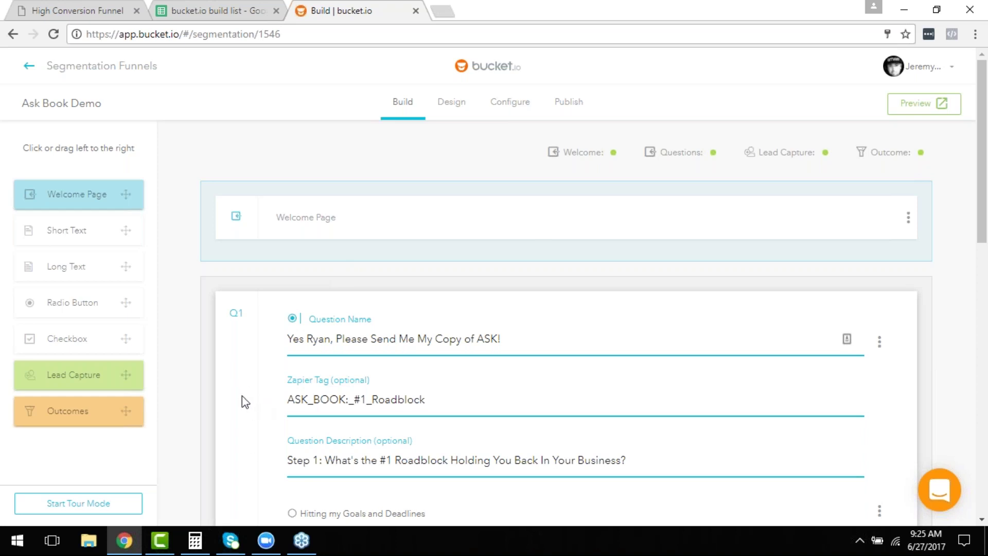
scroll(247, 399, "down", 3)
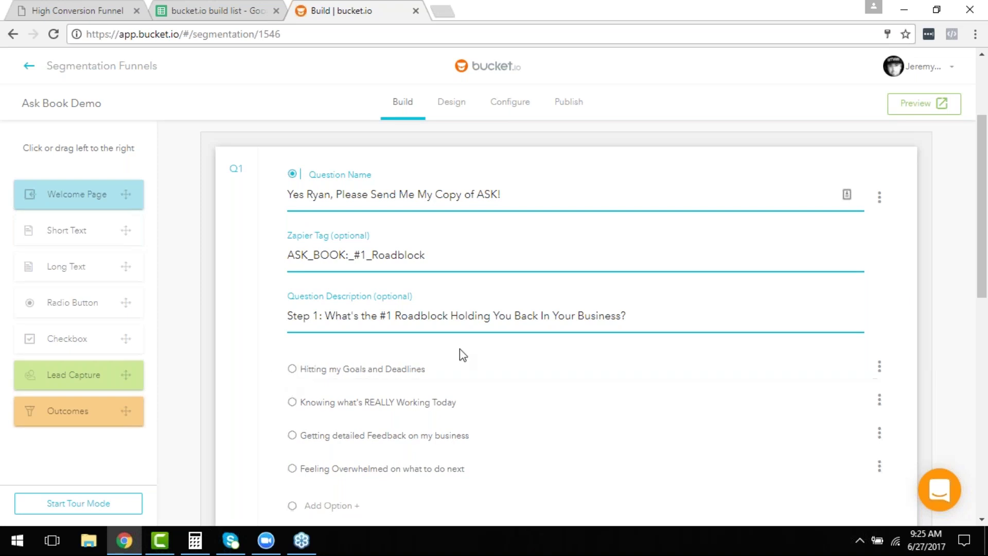
scroll(494, 381, "down", 1)
scroll(384, 376, "down", 10)
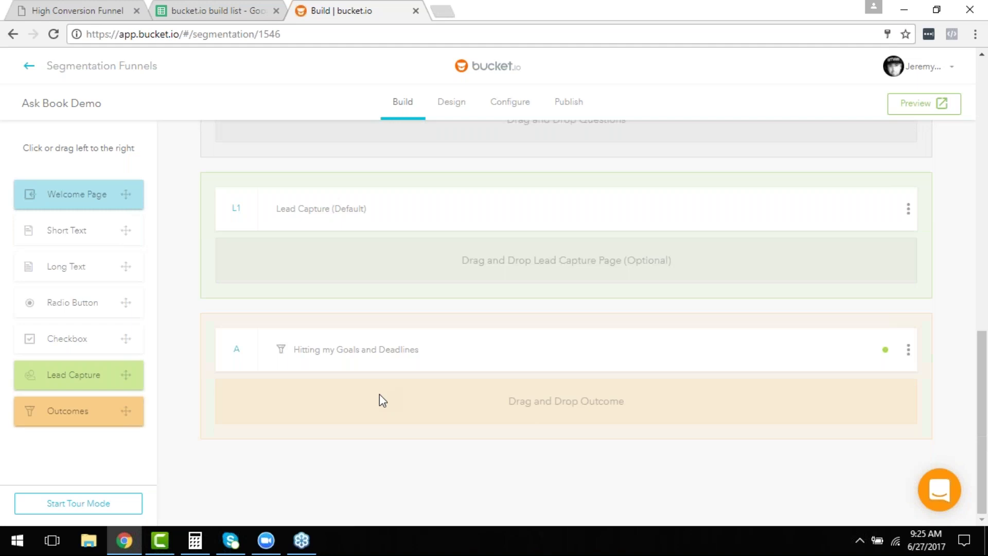
scroll(415, 412, "up", 6)
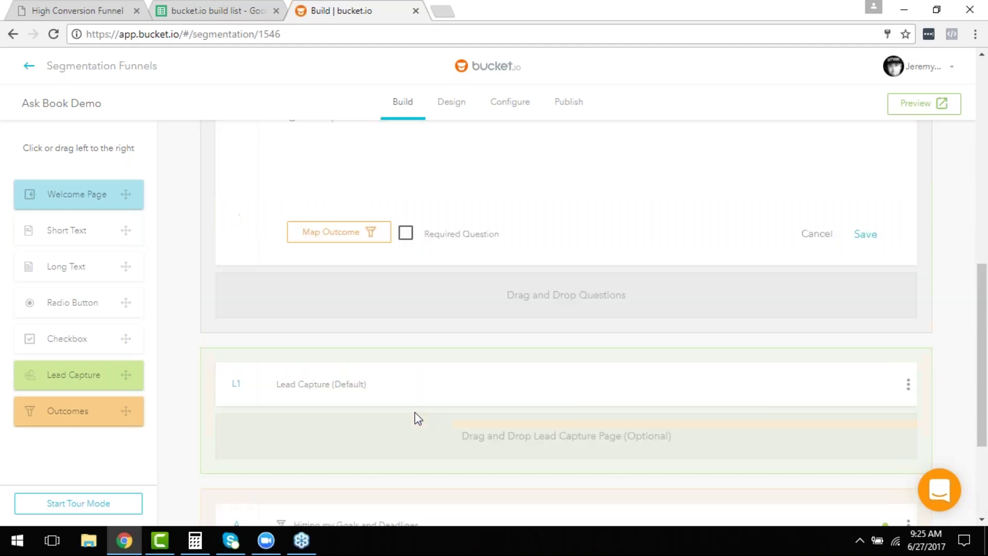
scroll(435, 381, "up", 7)
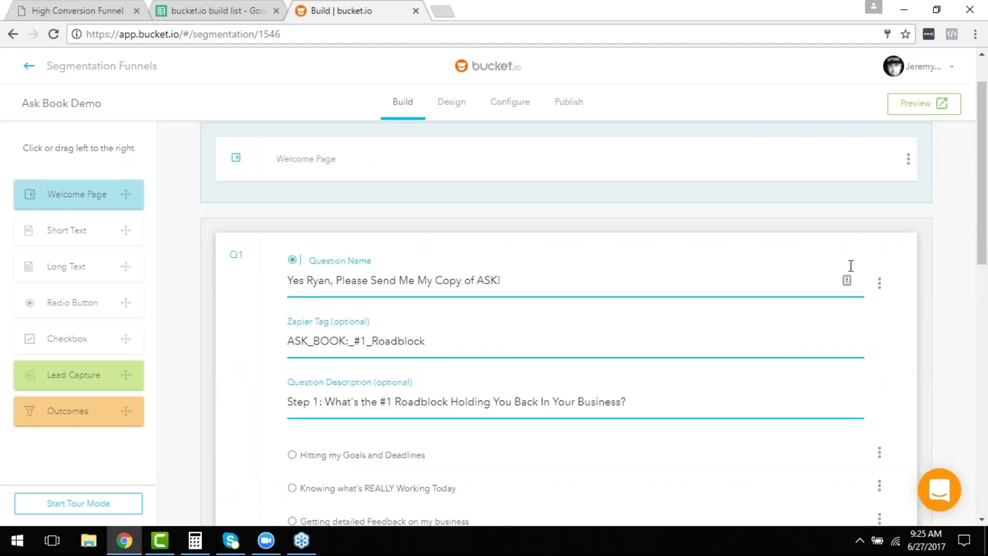
scroll(431, 306, "down", 7)
scroll(430, 304, "down", 6)
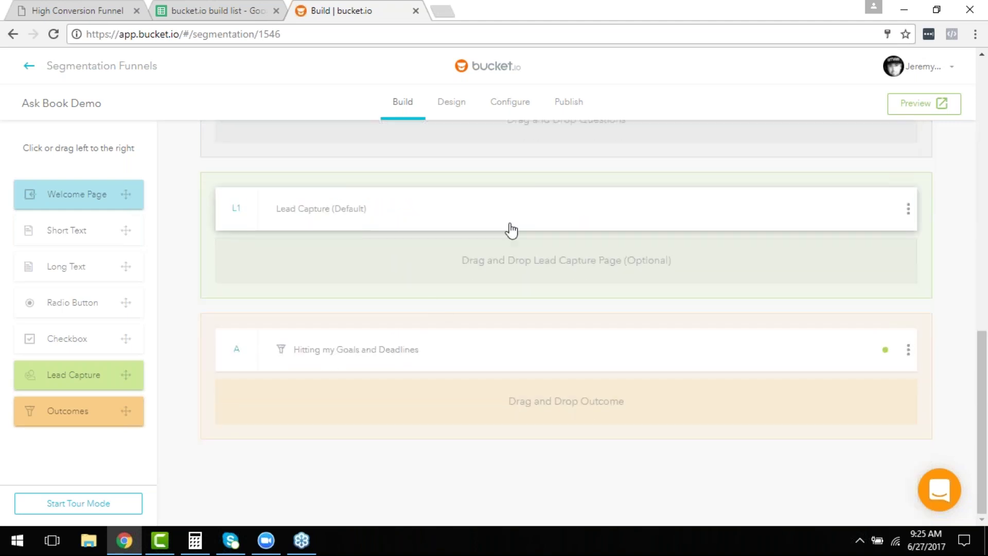
scroll(496, 349, "up", 13)
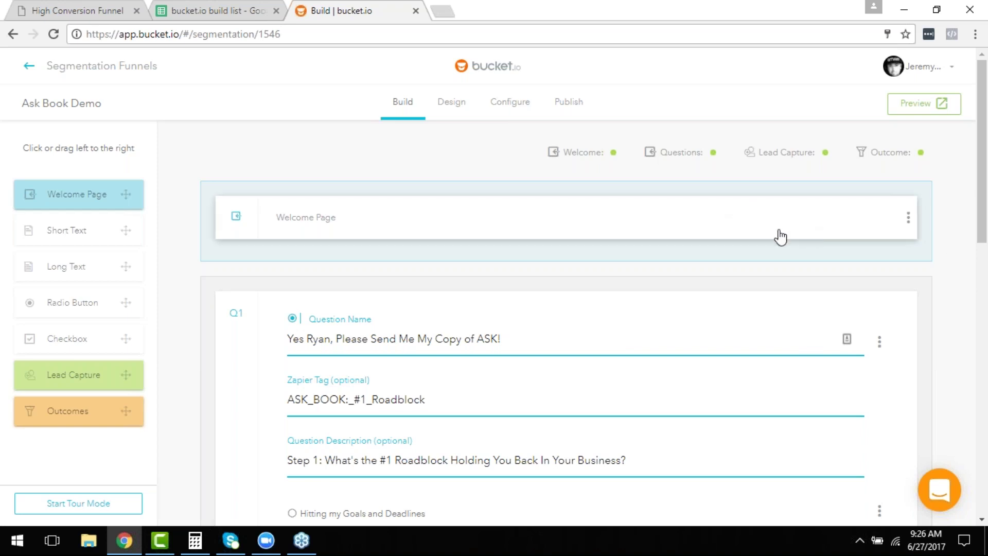
scroll(927, 335, "down", 8)
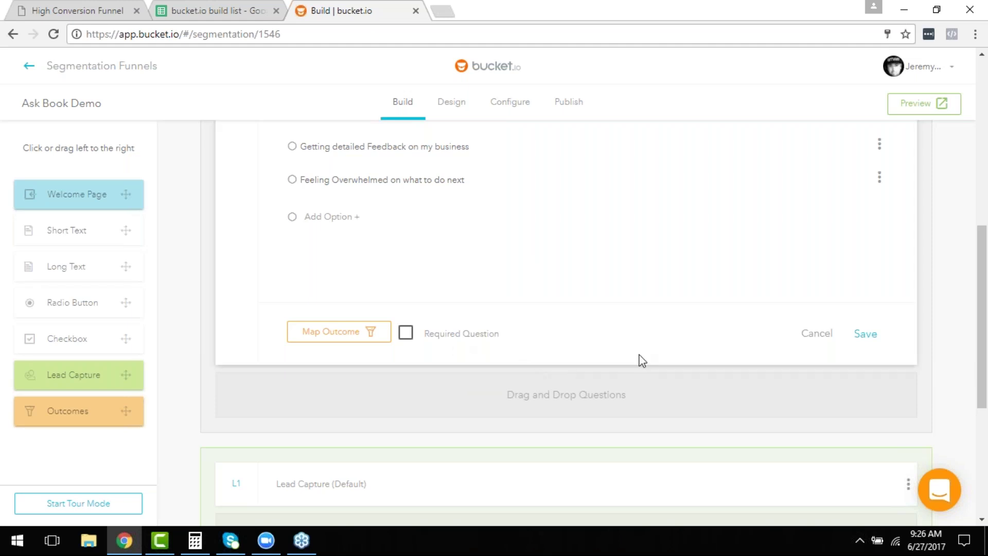
scroll(640, 360, "down", 2)
left_click(816, 262)
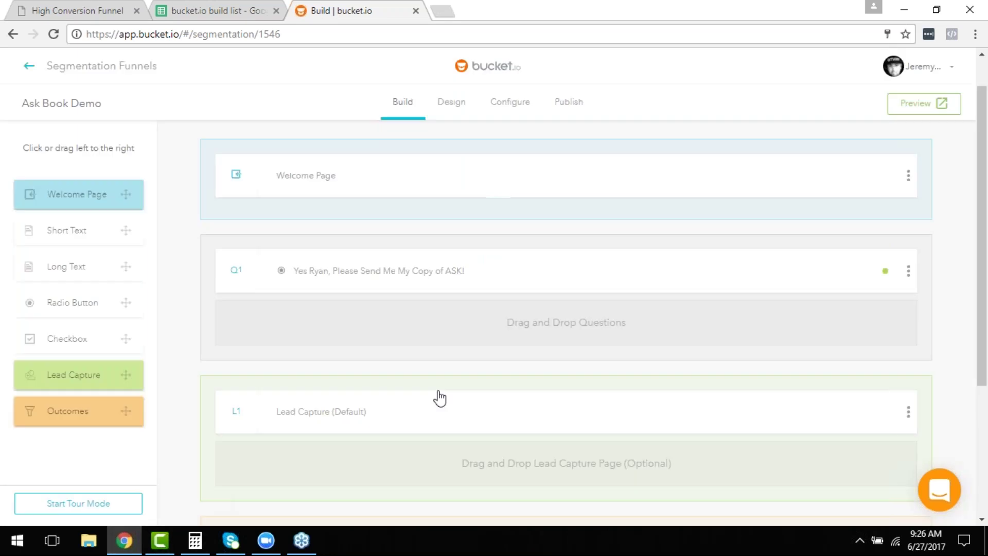
scroll(578, 314, "down", 4)
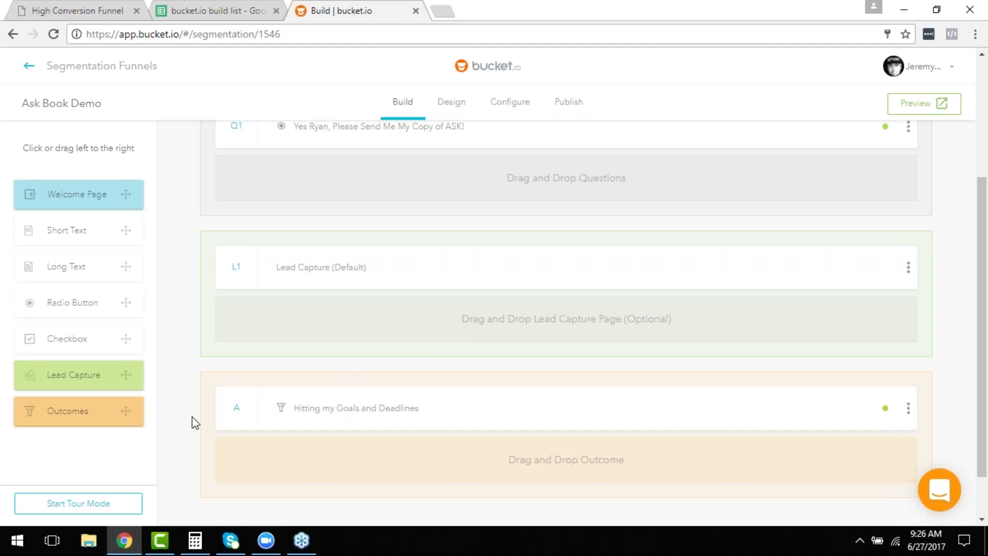
scroll(517, 359, "down", 2)
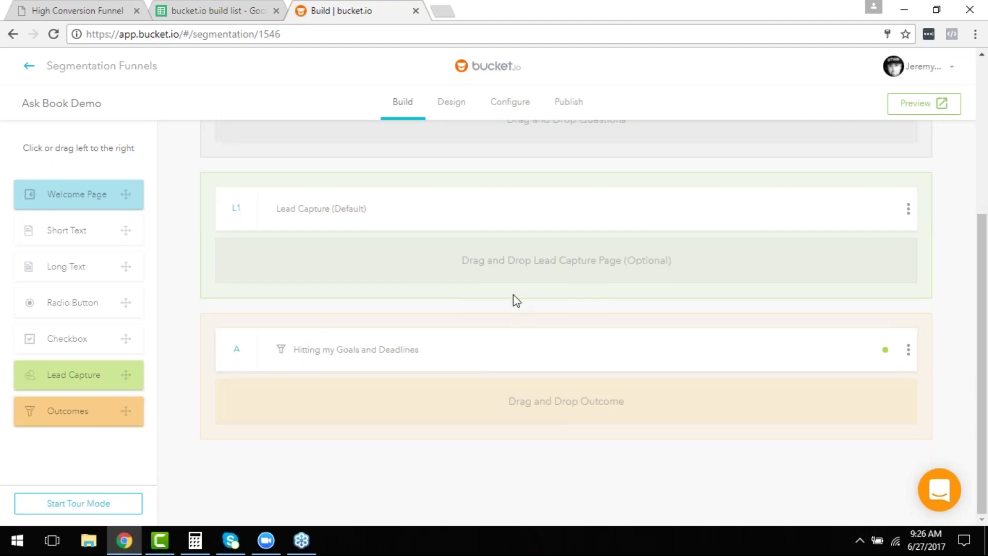
scroll(513, 295, "up", 2)
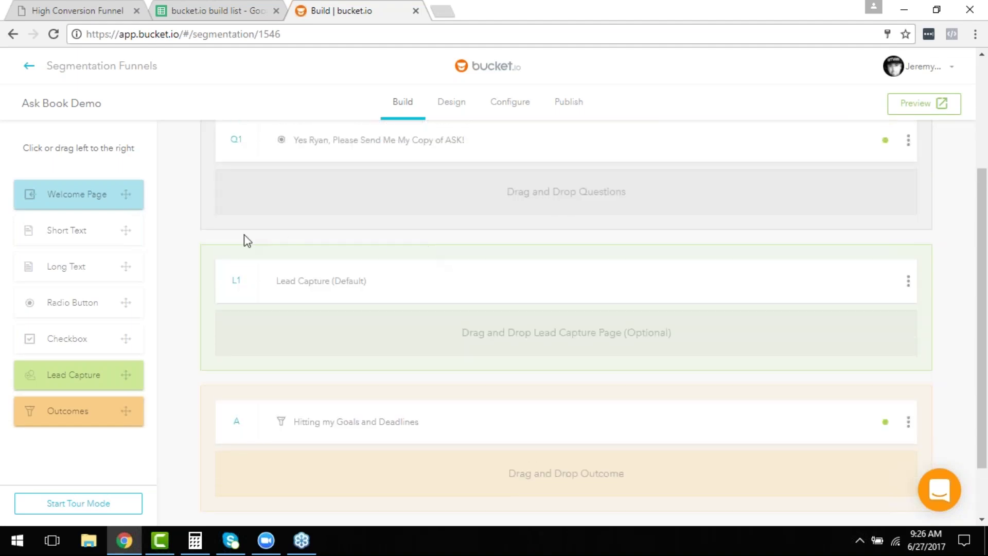
Map the lead capture page to outcome 'Hitting my Goals and Deadlines' and close its editor.
left_click(106, 377)
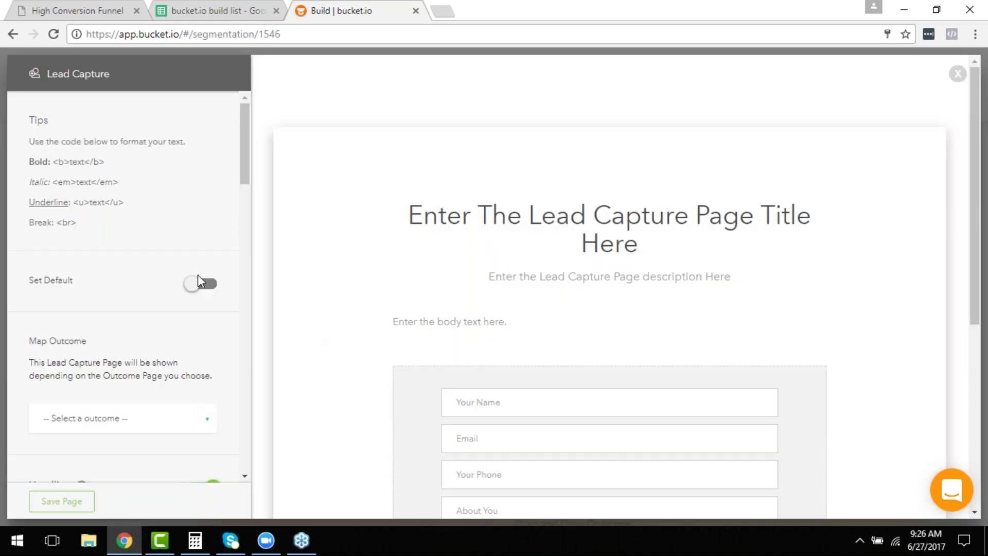
scroll(198, 280, "down", 2)
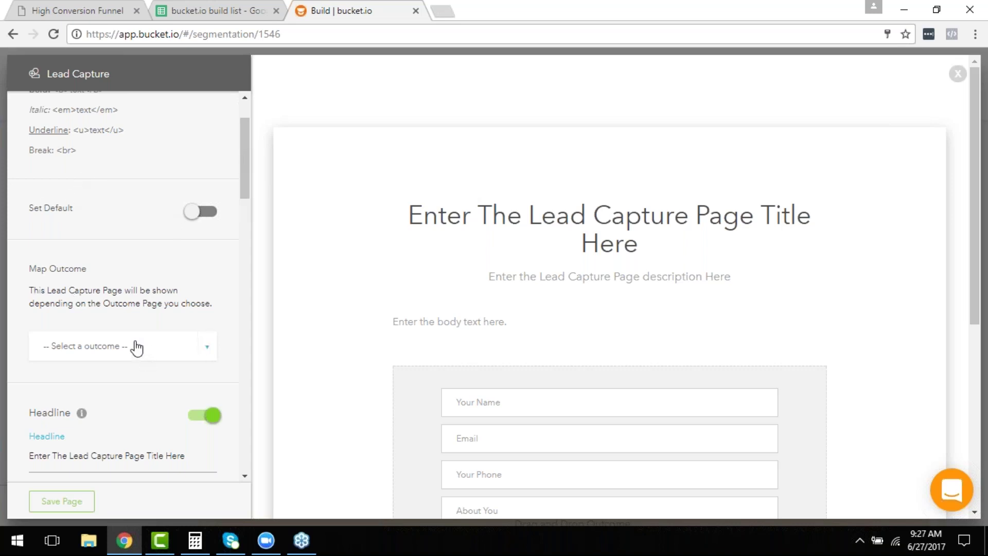
scroll(247, 146, "down", 2)
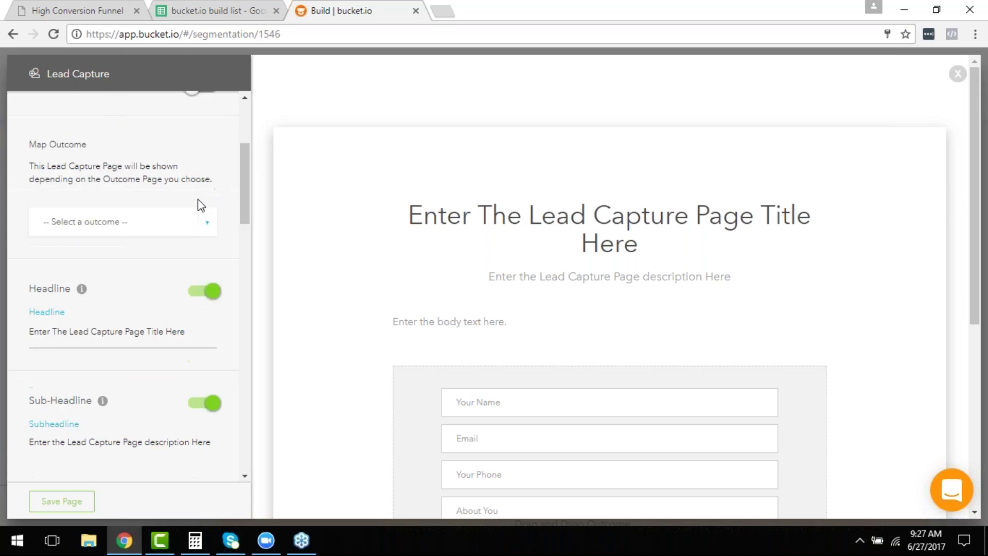
left_click(152, 233)
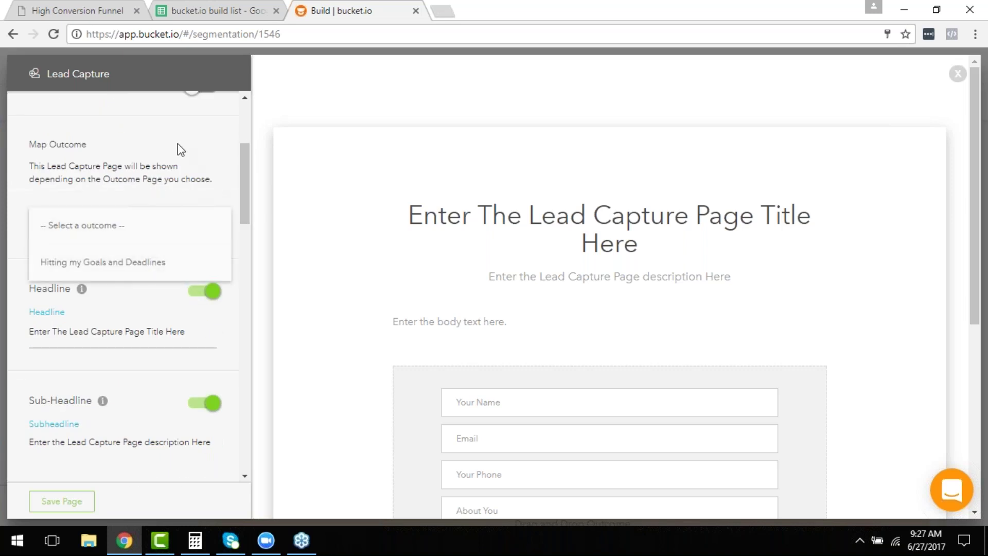
left_click(150, 264)
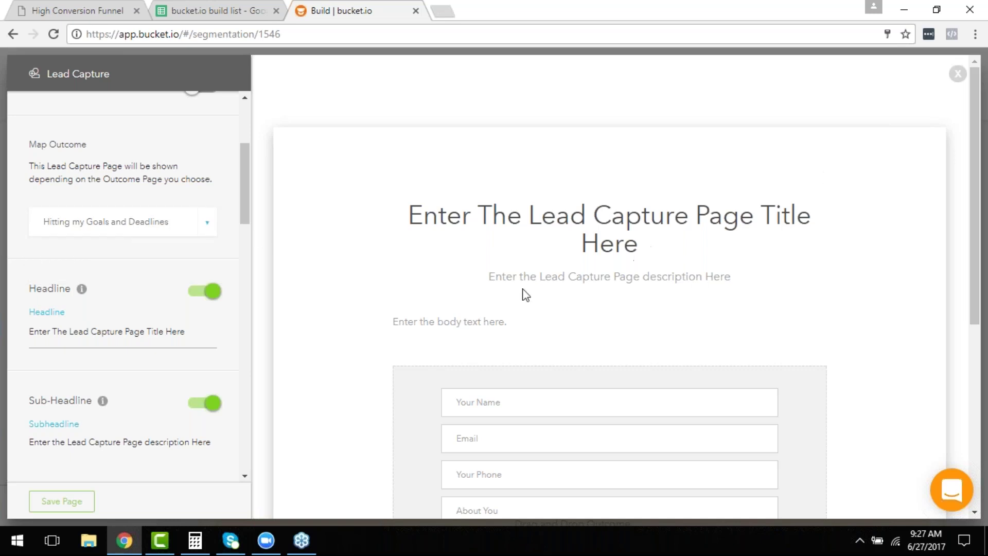
scroll(245, 122, "up", 4)
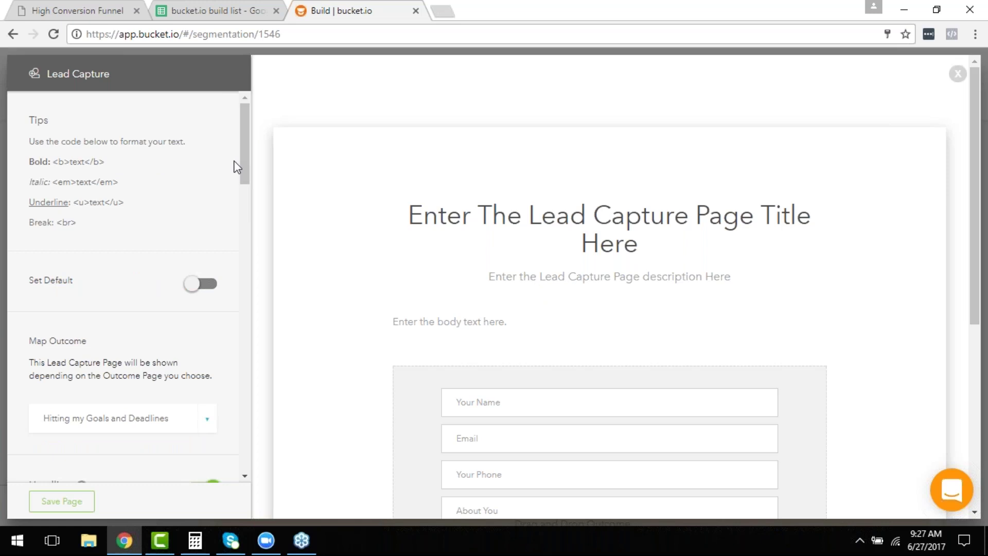
scroll(541, 335, "down", 5)
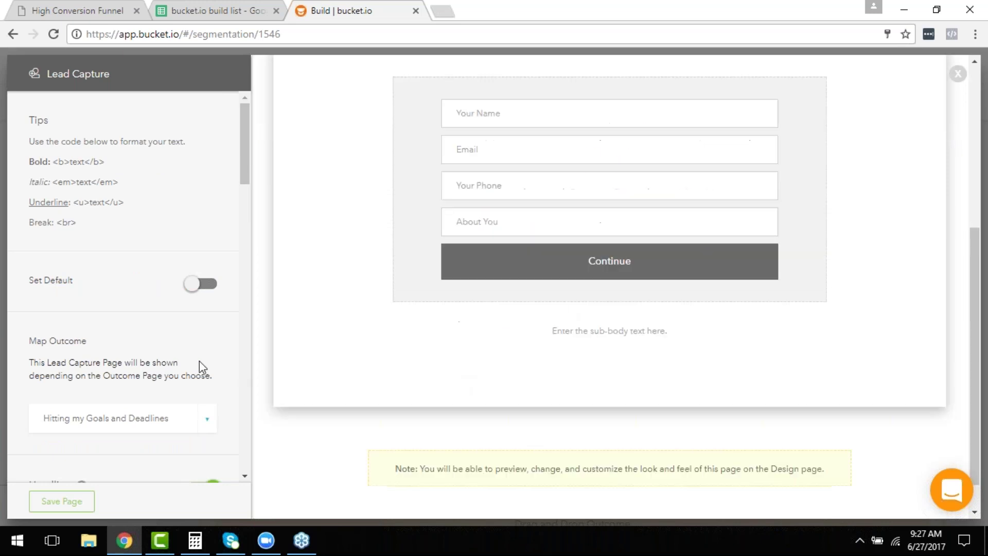
scroll(204, 324, "down", 10)
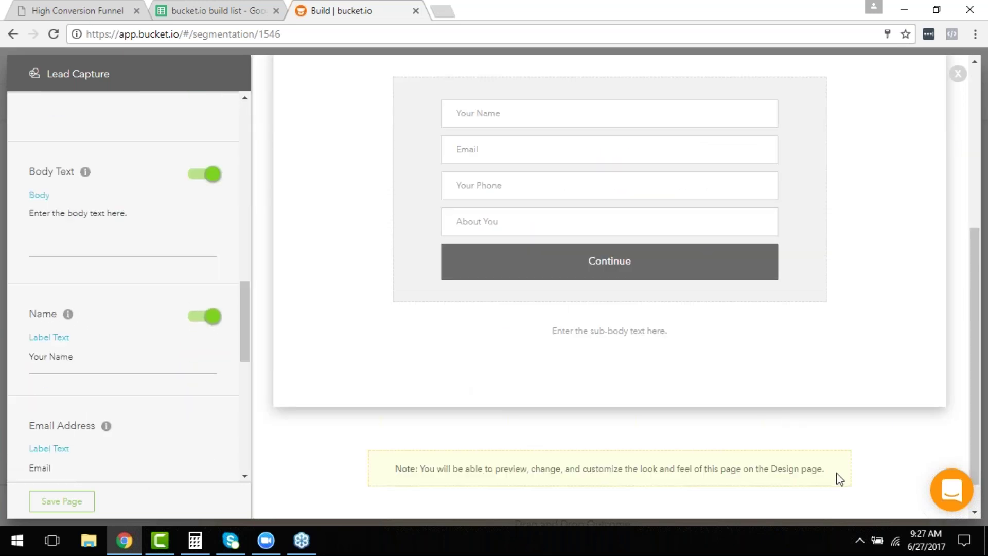
scroll(875, 384, "up", 5)
left_click(958, 73)
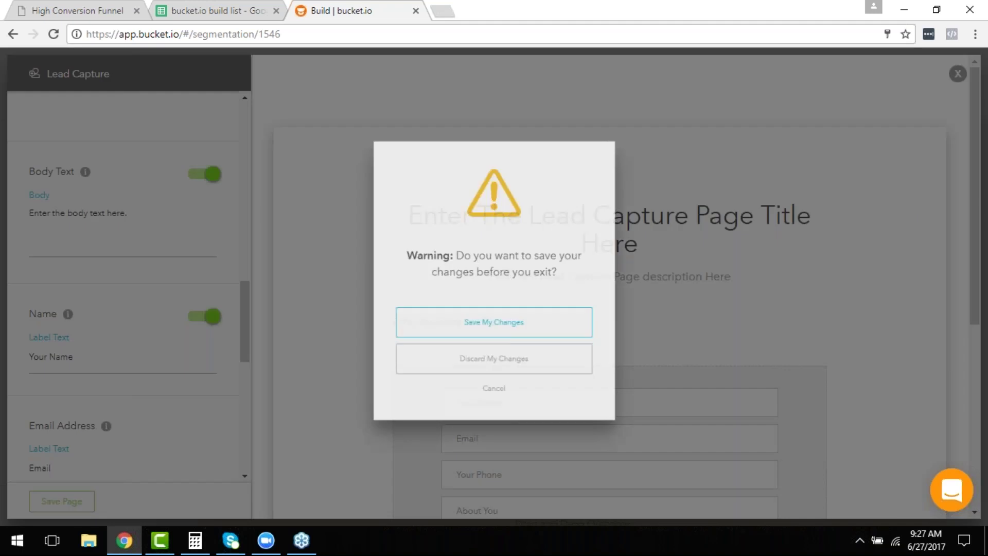
Discard the unsaved edits, reopen and close L1 without saving, then drag in a new Lead Capture page.
left_click(541, 375)
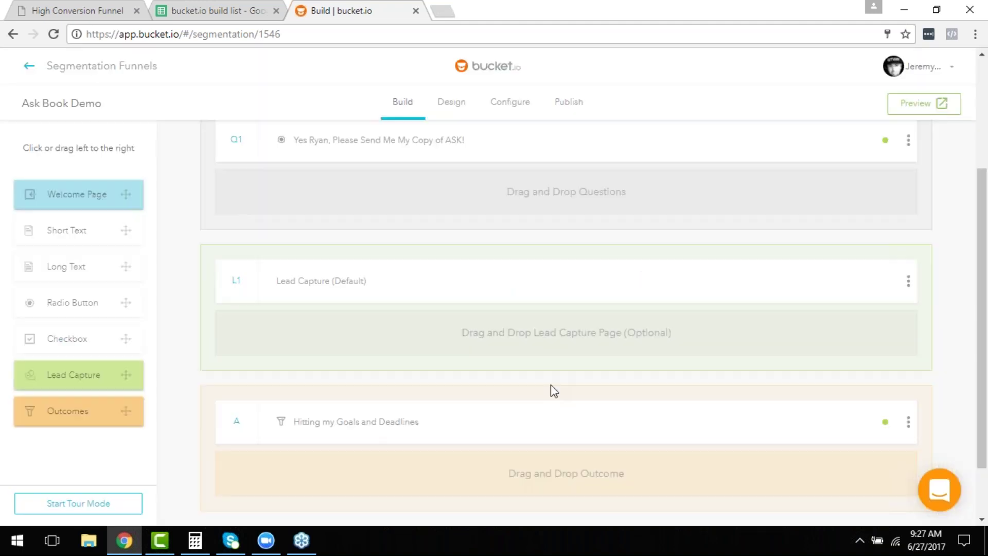
left_click(908, 286)
left_click(908, 288)
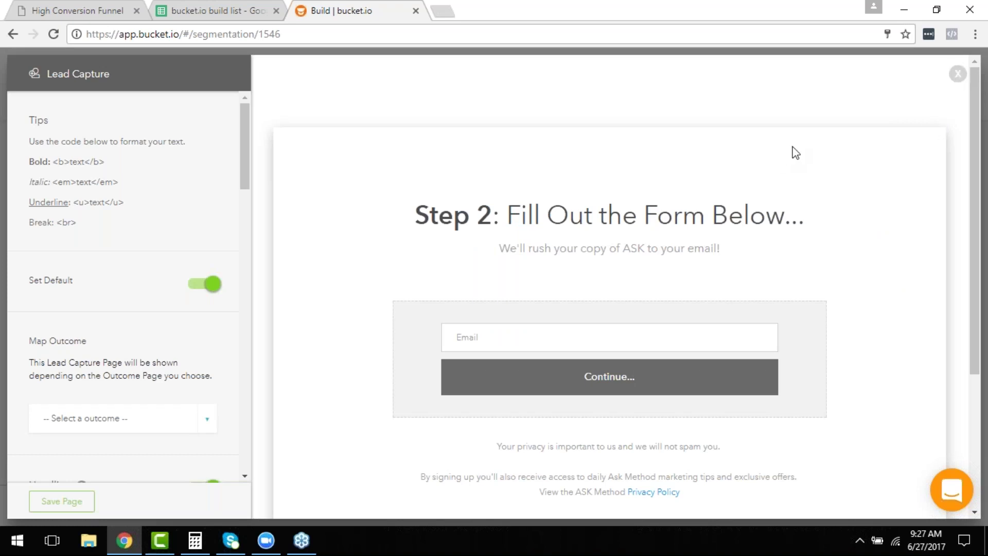
left_click(958, 74)
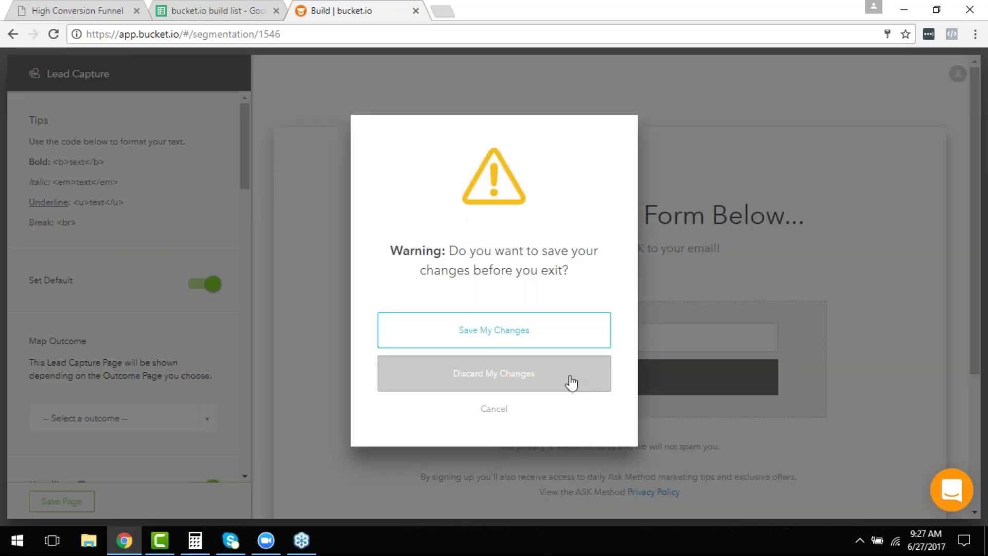
left_click(580, 382)
left_click_drag(88, 386, 363, 337)
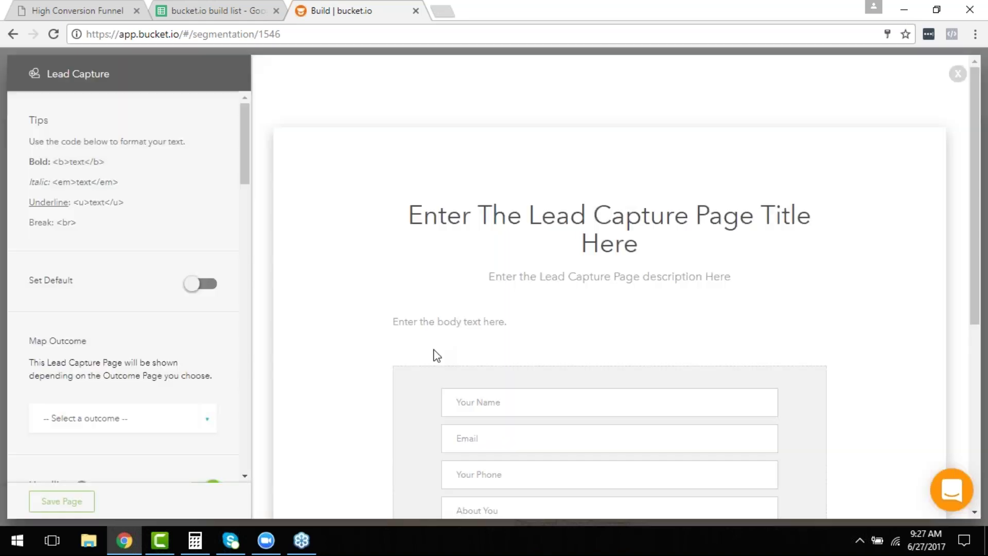
Copy the headline '<b>Step 2</b>: Fill Out the Form Below...' from build list cell D36.
left_click(175, 8)
scroll(280, 375, "down", 5)
scroll(281, 378, "up", 5)
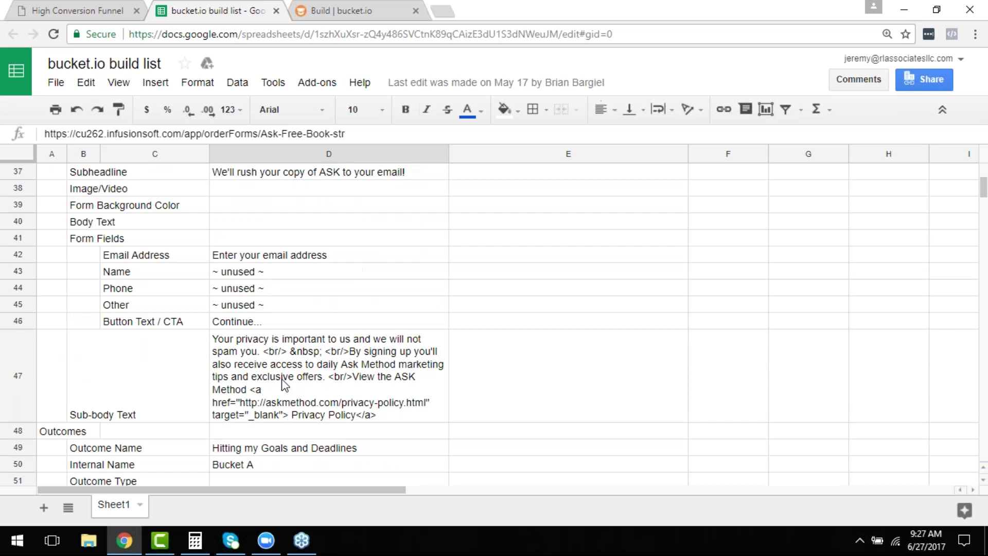
scroll(291, 397, "up", 2)
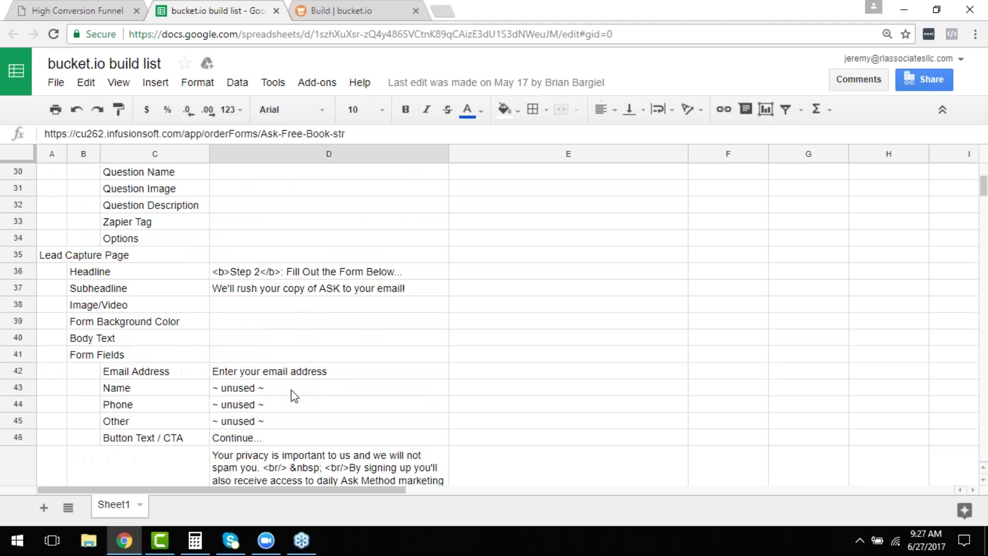
left_click(294, 271)
key("ctrl+c")
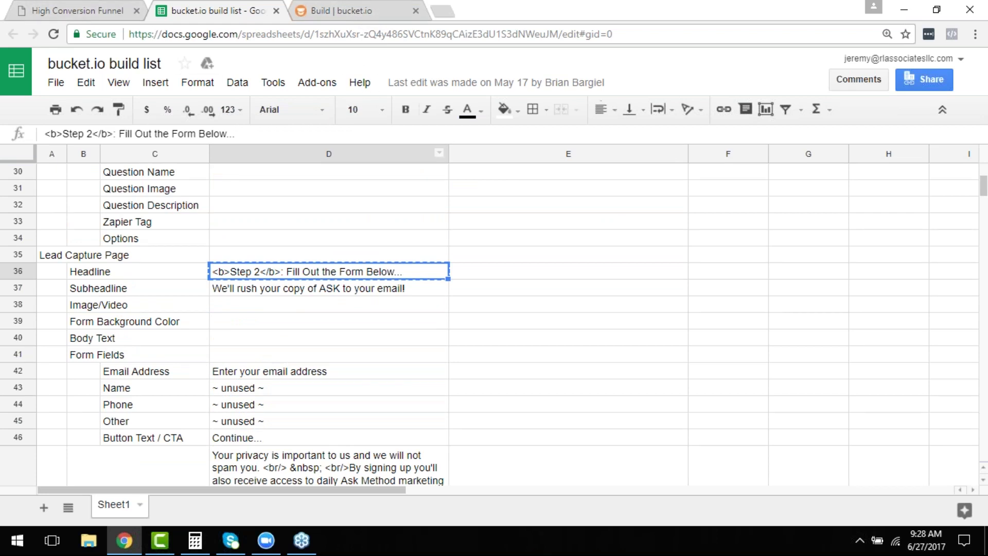
left_click(359, 16)
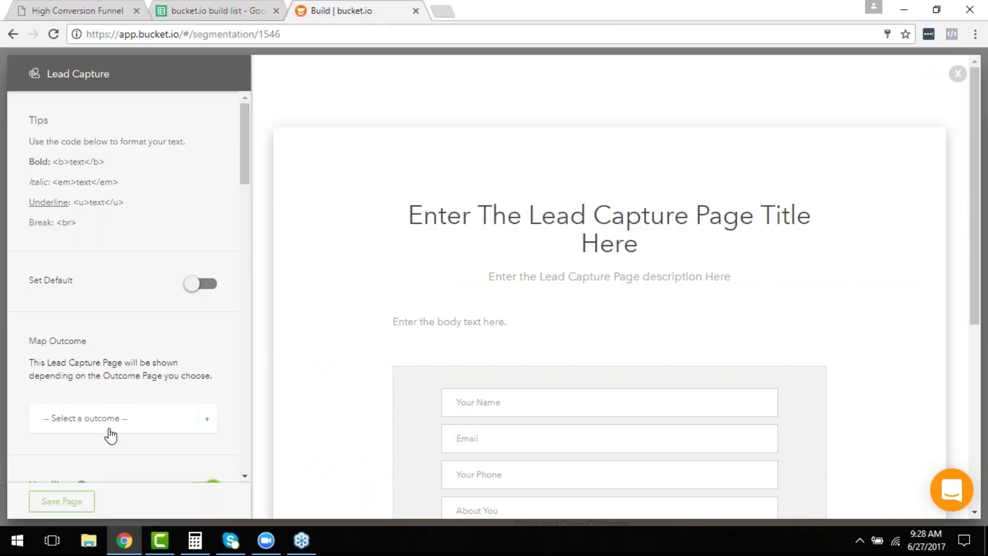
Replace the placeholder headline with 'Step 2: Fill Out the Form Below...' and select the sub-headline placeholder.
scroll(136, 402, "down", 4)
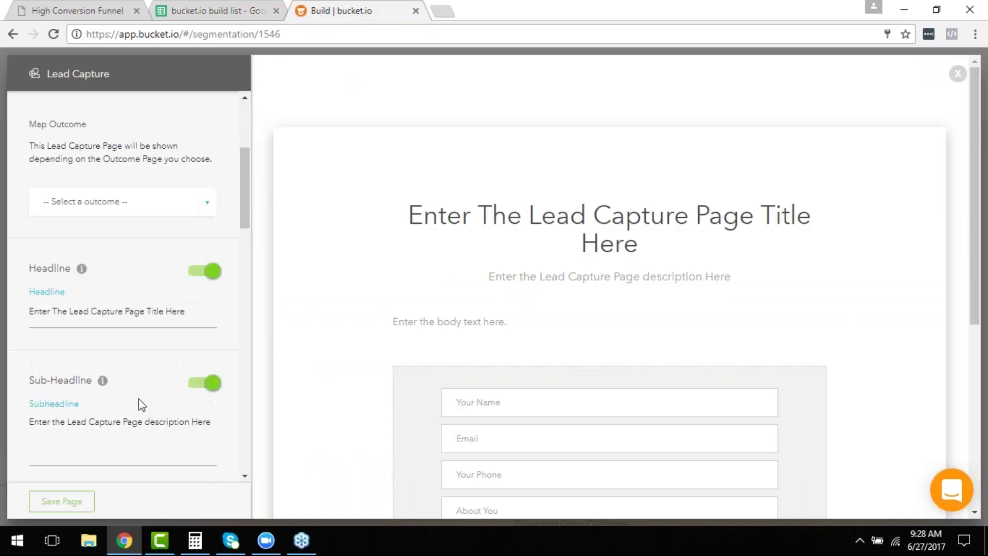
triple_click(125, 310)
key("ctrl+v")
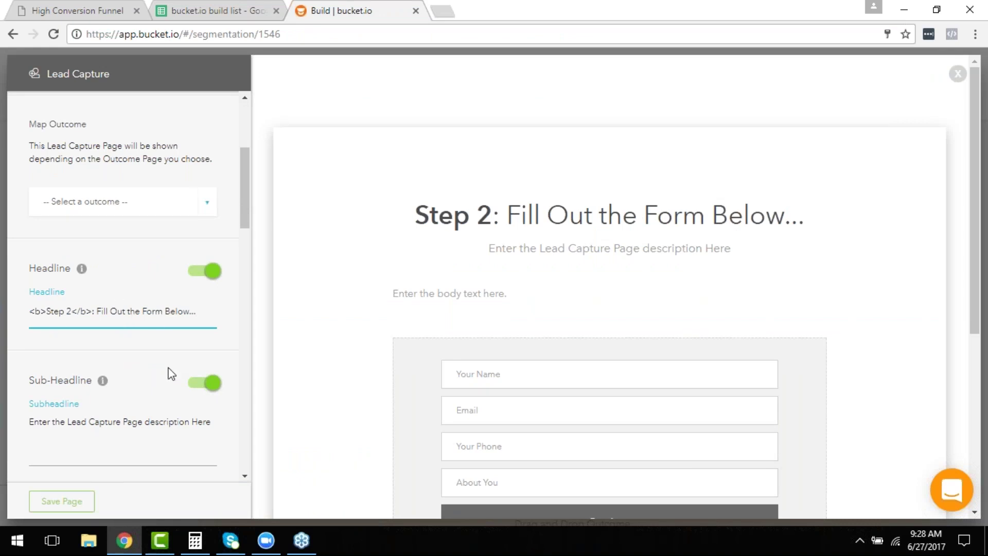
triple_click(136, 424)
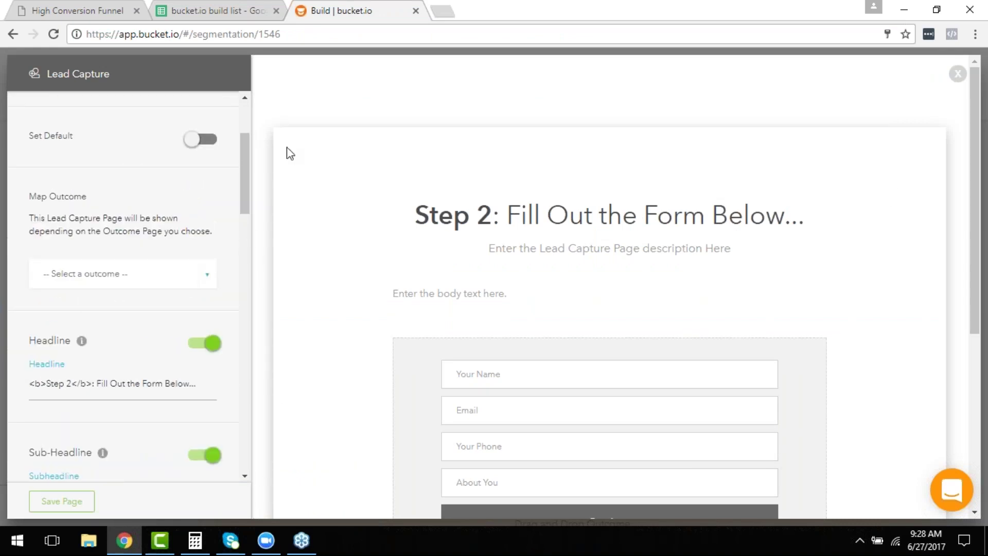
left_click(212, 10)
scroll(299, 394, "down", 1)
Copy the line 'Knowing what's REALLY Working Today' from cell D15 of the build list.
scroll(298, 394, "down", 6)
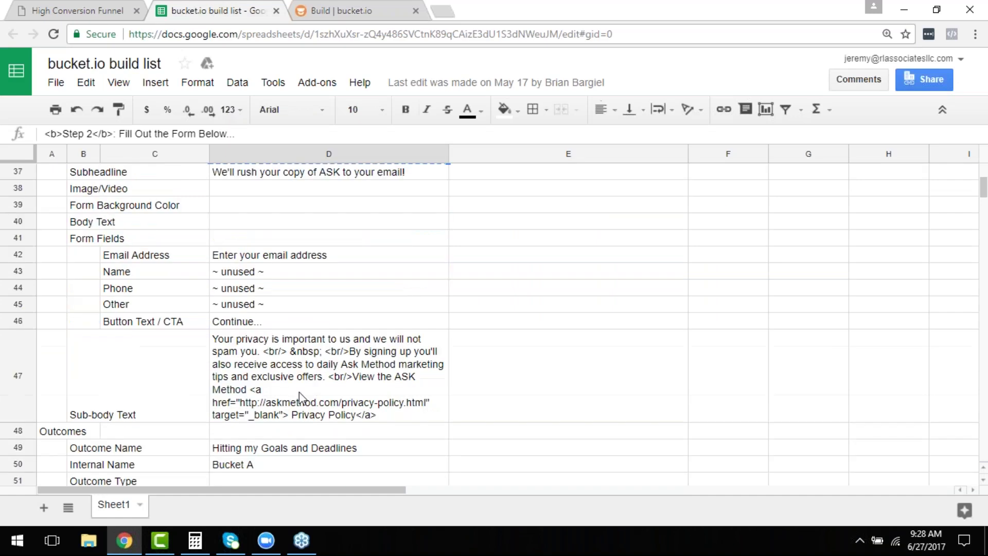
scroll(307, 412, "up", 14)
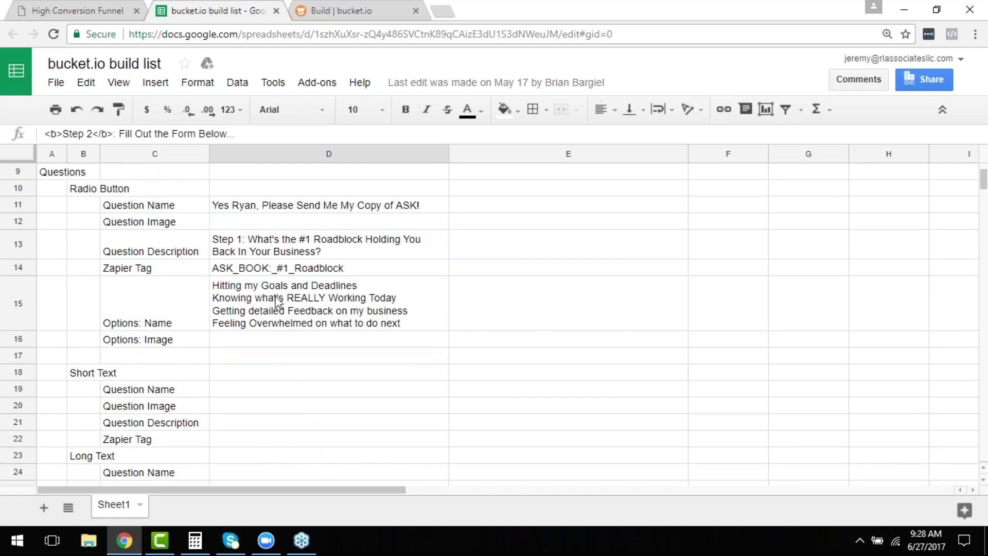
double_click(265, 297)
left_click_drag(213, 295, 399, 298)
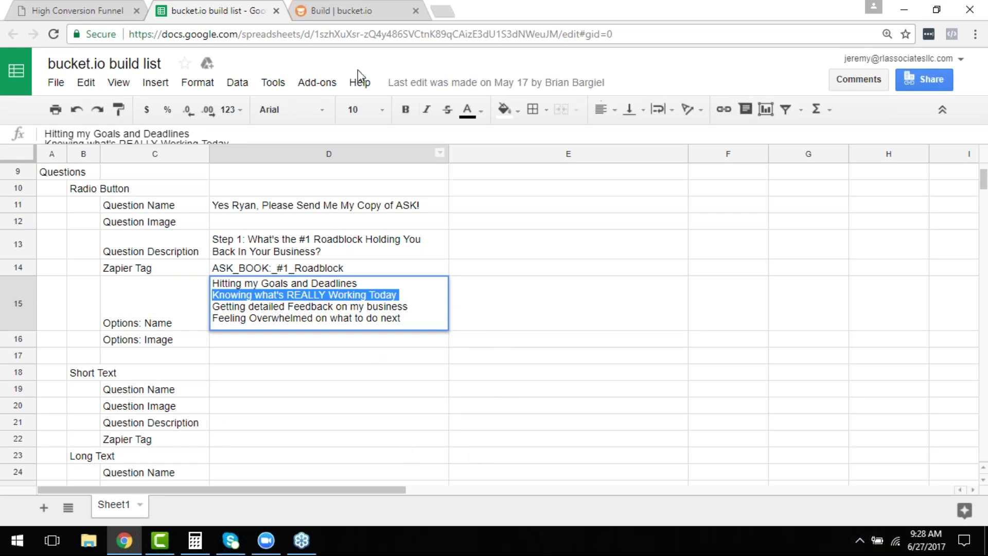
left_click(359, 11)
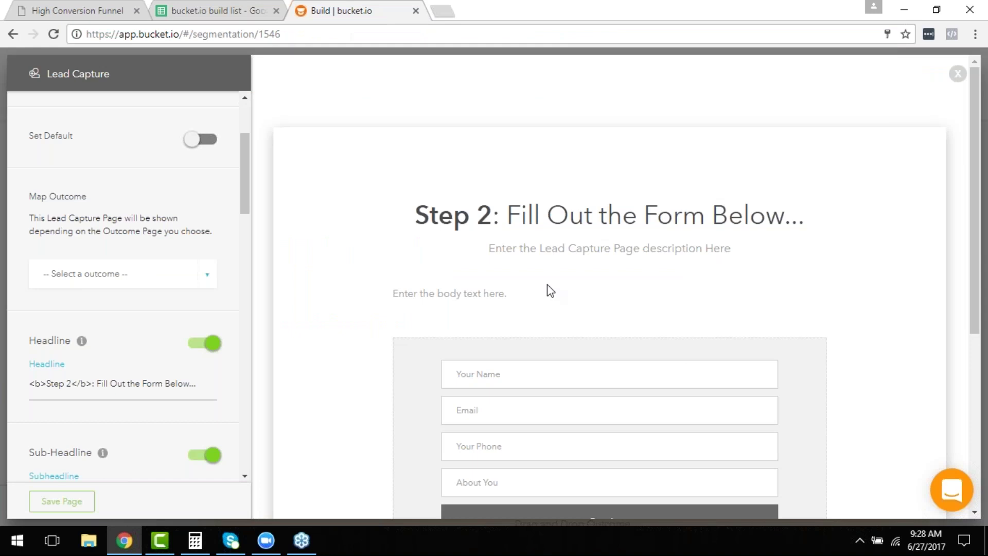
Paste the option as sub-headline and reword it to 'Find out what's REALLY Working Today'.
scroll(95, 448, "down", 3)
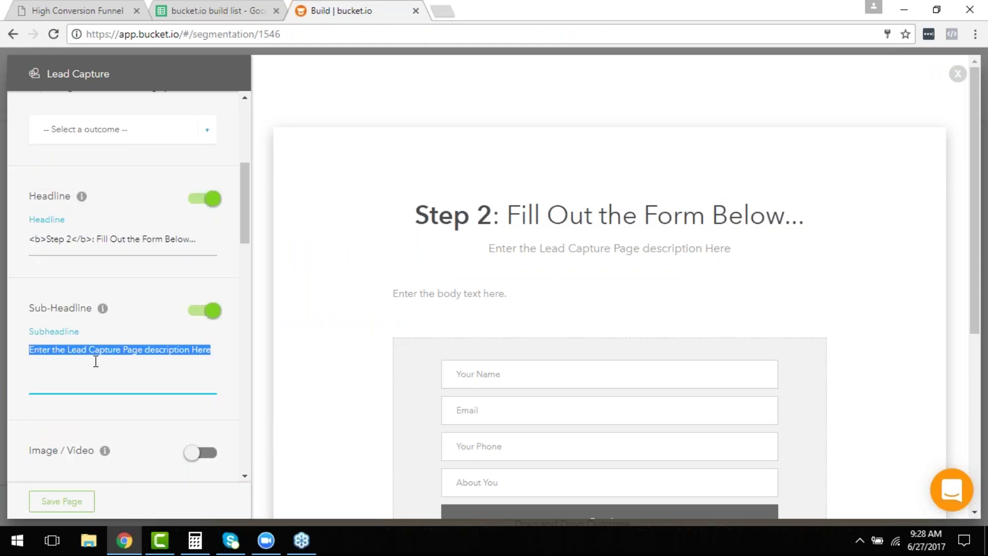
key("ctrl+v")
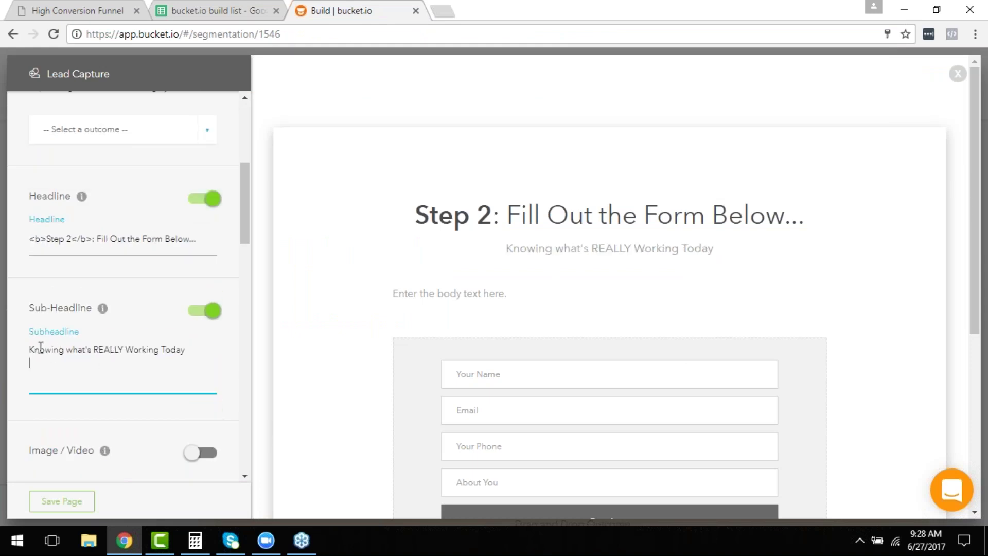
left_click_drag(63, 351, 29, 353)
type("F")
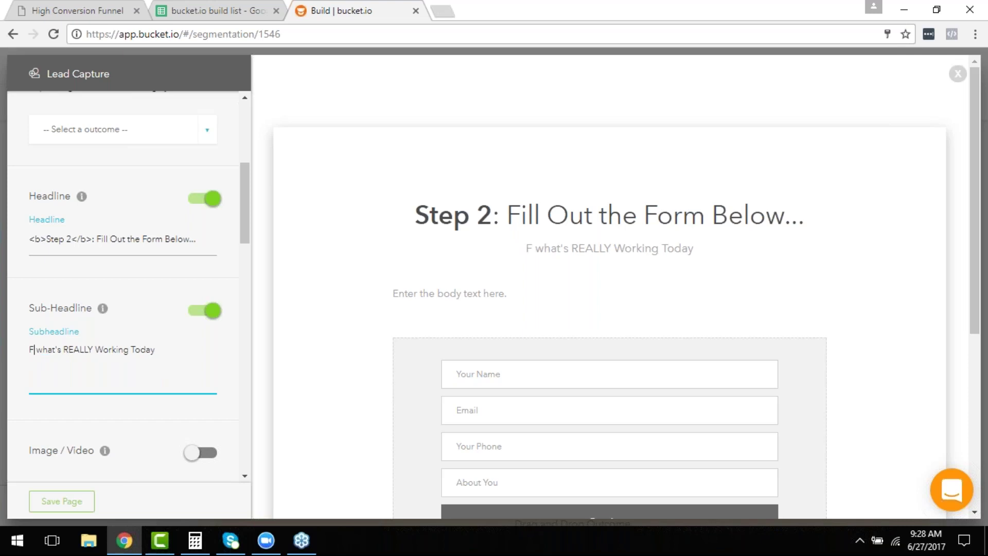
type("ind out")
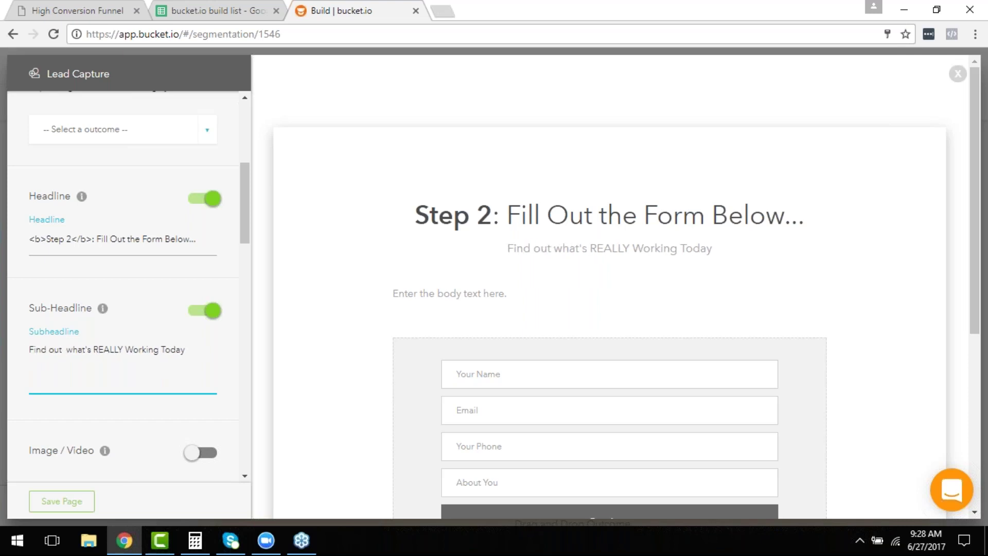
key("BackSpace")
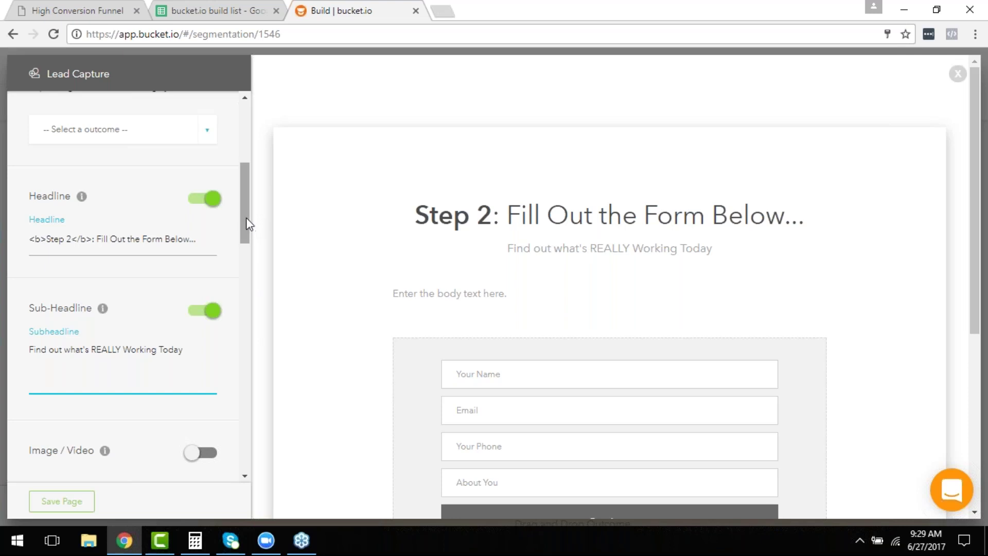
left_click_drag(246, 226, 251, 316)
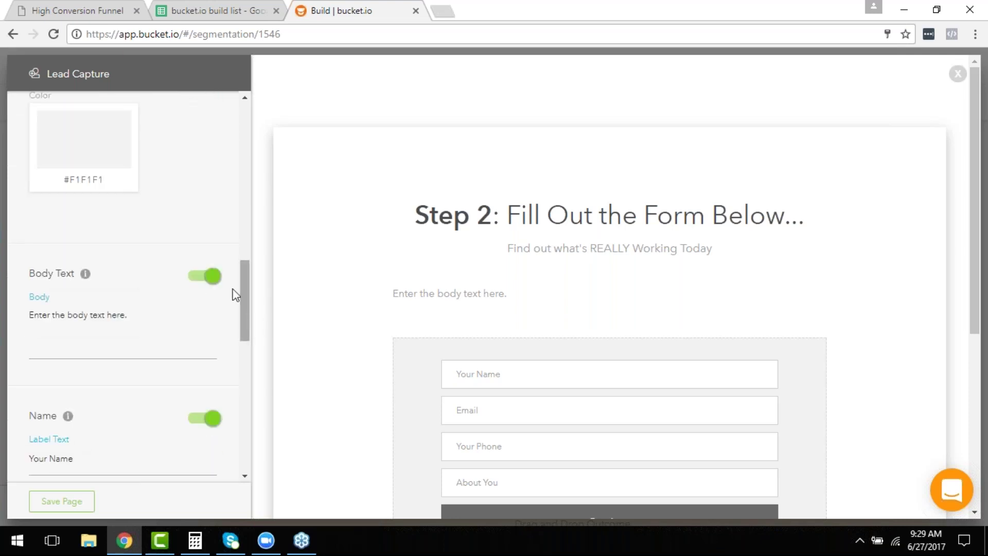
Hide the body text and switch off the Name, Phone and Other fields, keeping only Email.
left_click(202, 278)
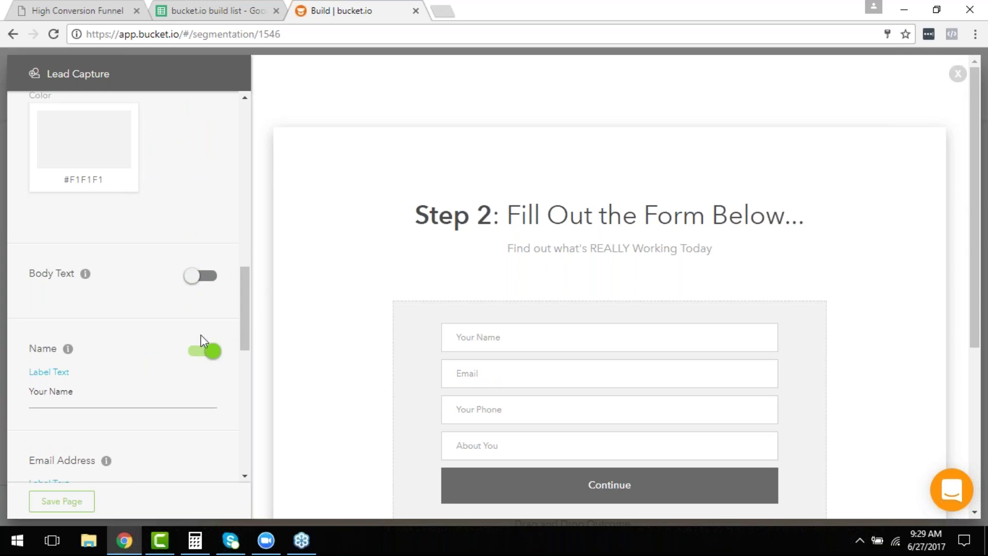
left_click(204, 354)
scroll(199, 360, "down", 3)
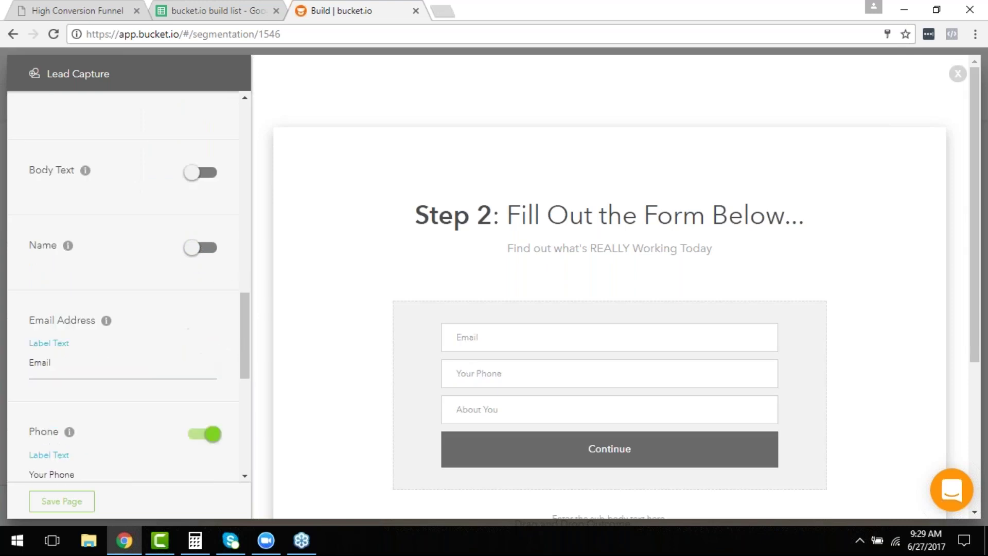
left_click(195, 397)
scroll(189, 388, "down", 3)
left_click(202, 330)
left_click(140, 435)
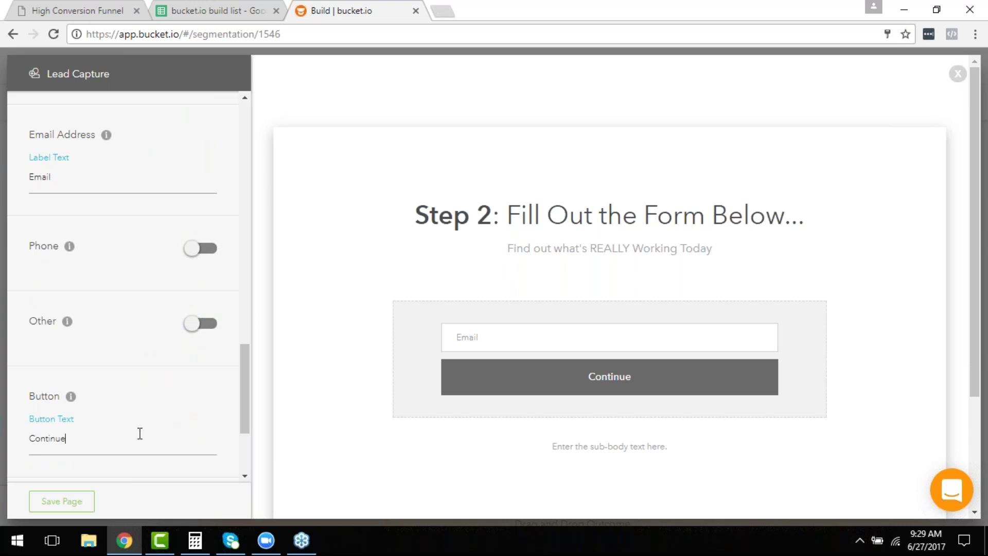
left_click(209, 8)
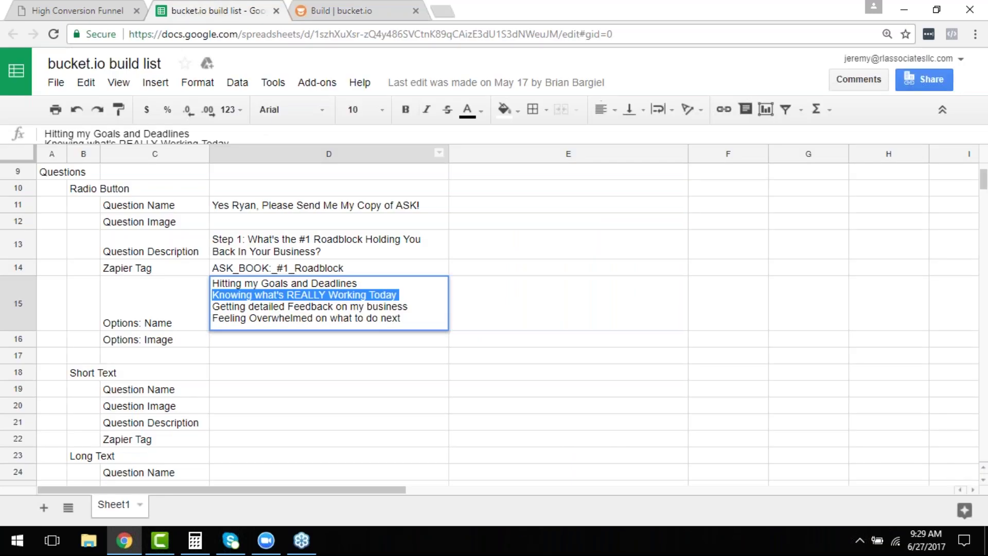
Copy the privacy sub-body text from cell D47 of the build list, then return to bucket.io.
scroll(232, 404, "down", 1)
scroll(278, 405, "down", 4)
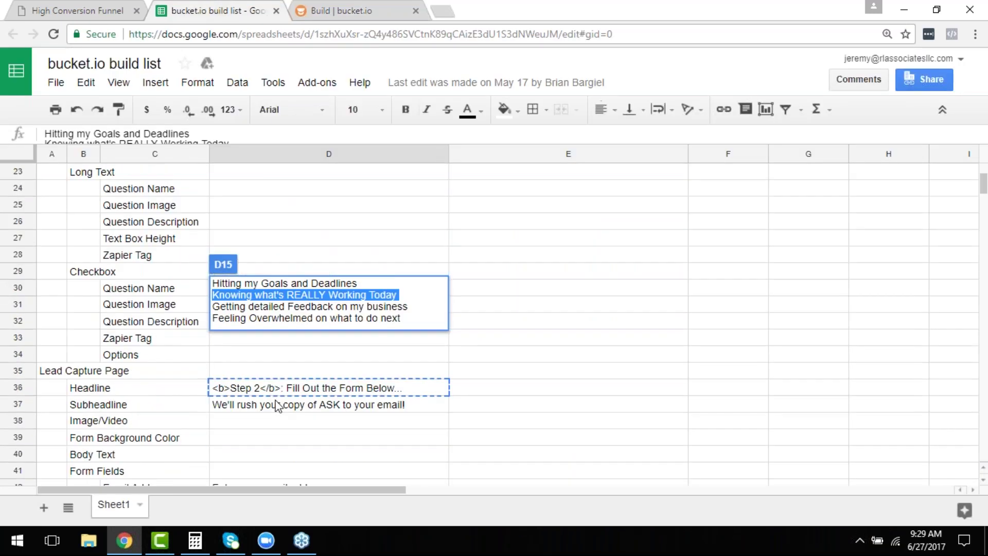
scroll(278, 405, "down", 3)
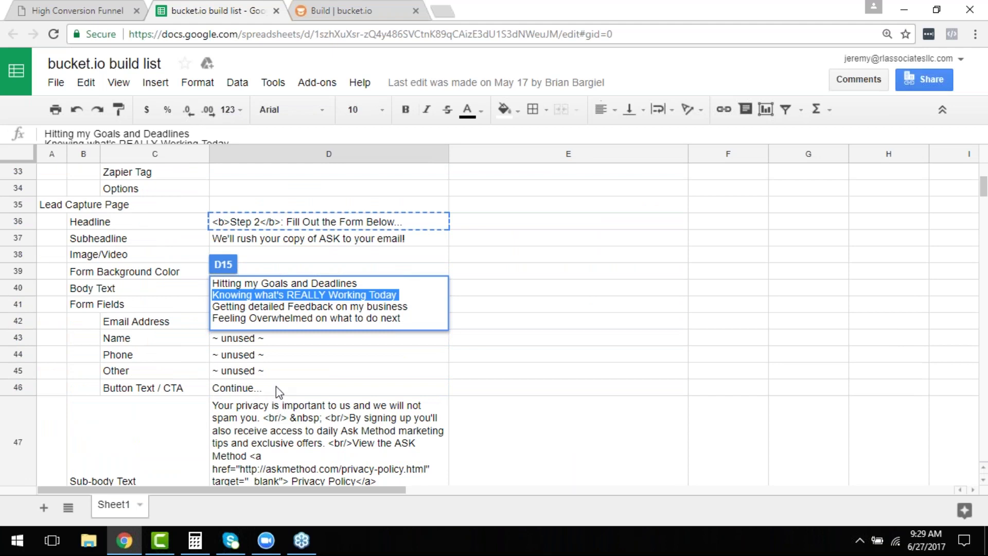
left_click(271, 391)
left_click(354, 425)
key("ctrl+c")
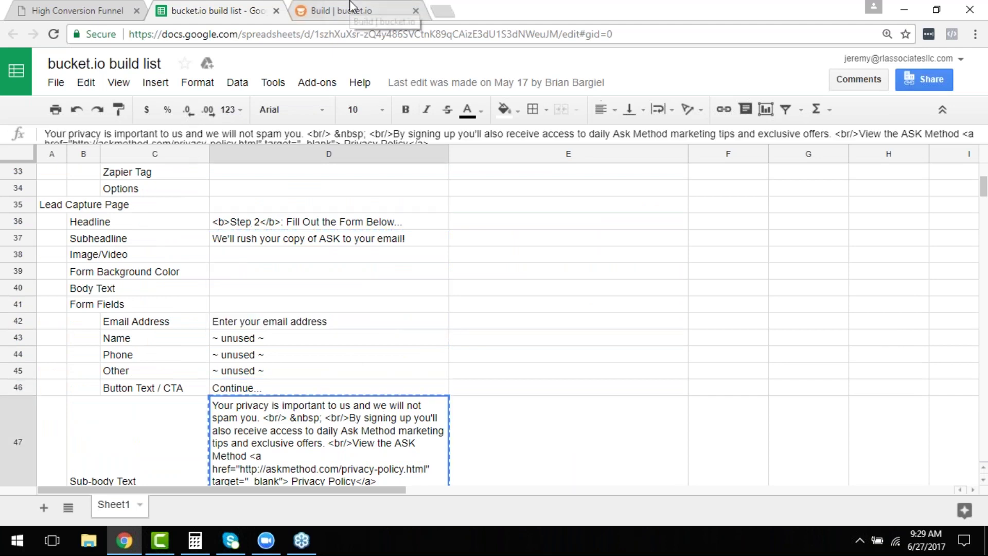
left_click(351, 7)
Paste the privacy text into the lead capture's Sub-Body Text field and save the page.
scroll(309, 166, "down", 1)
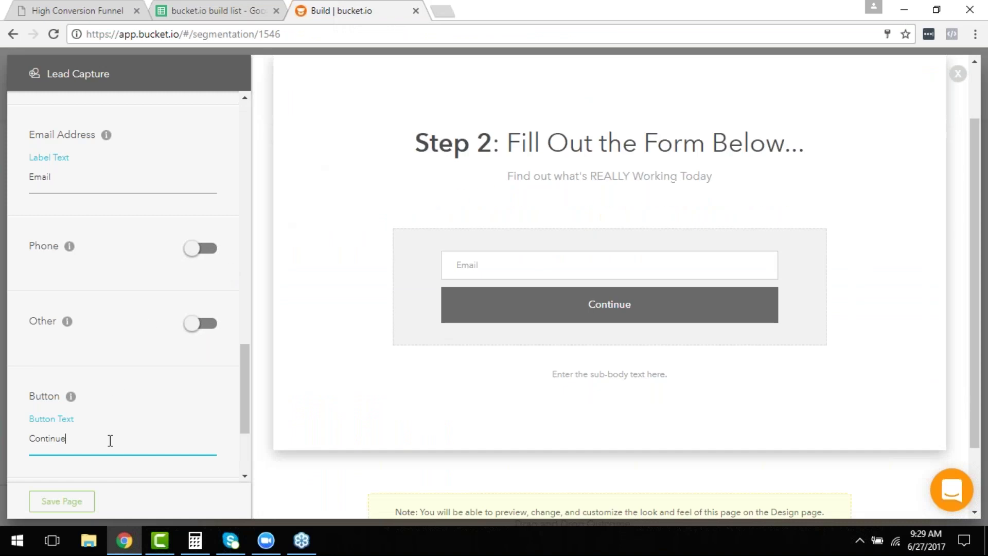
scroll(111, 441, "down", 3)
double_click(132, 407)
key("ctrl+a")
key("ctrl+v")
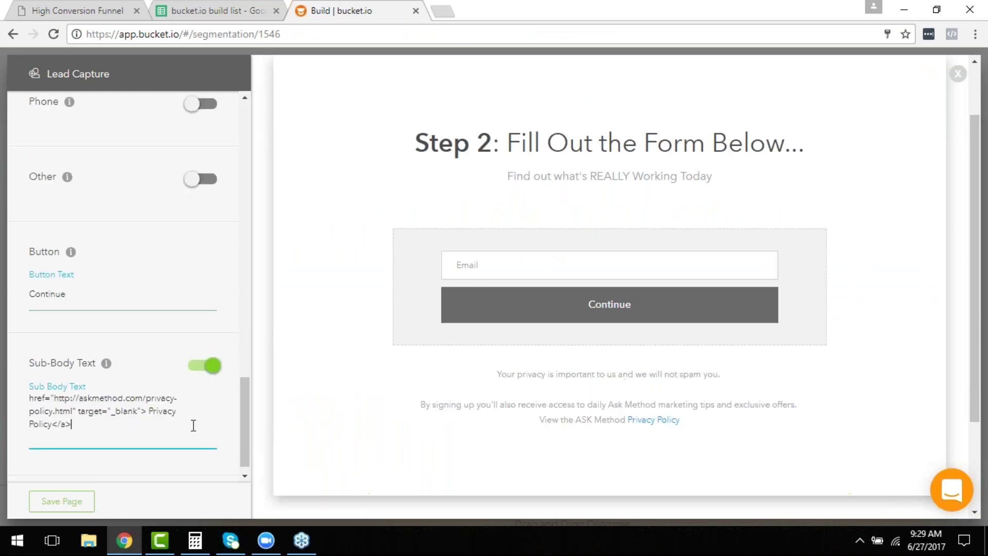
scroll(193, 425, "up", 1)
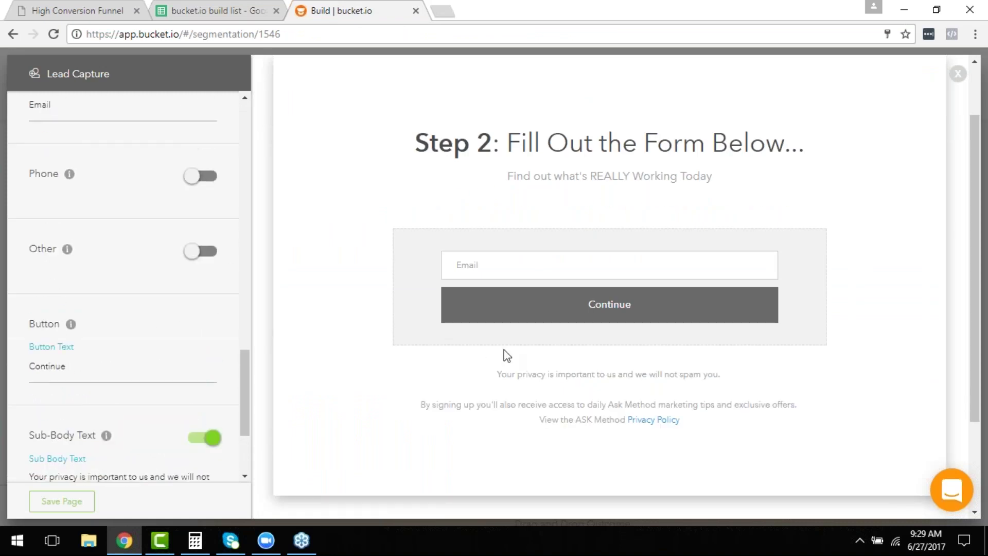
scroll(294, 401, "down", 3)
scroll(97, 463, "down", 3)
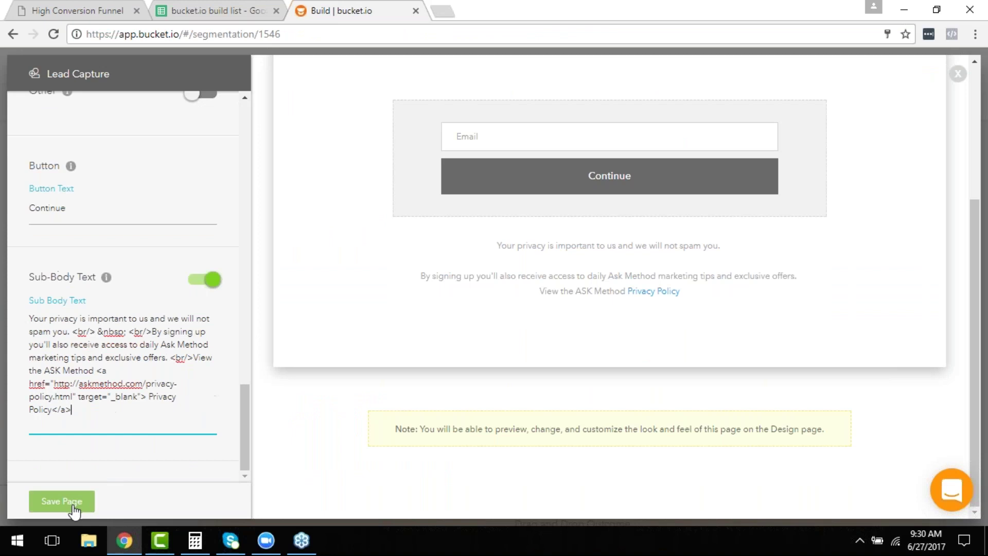
left_click(60, 500)
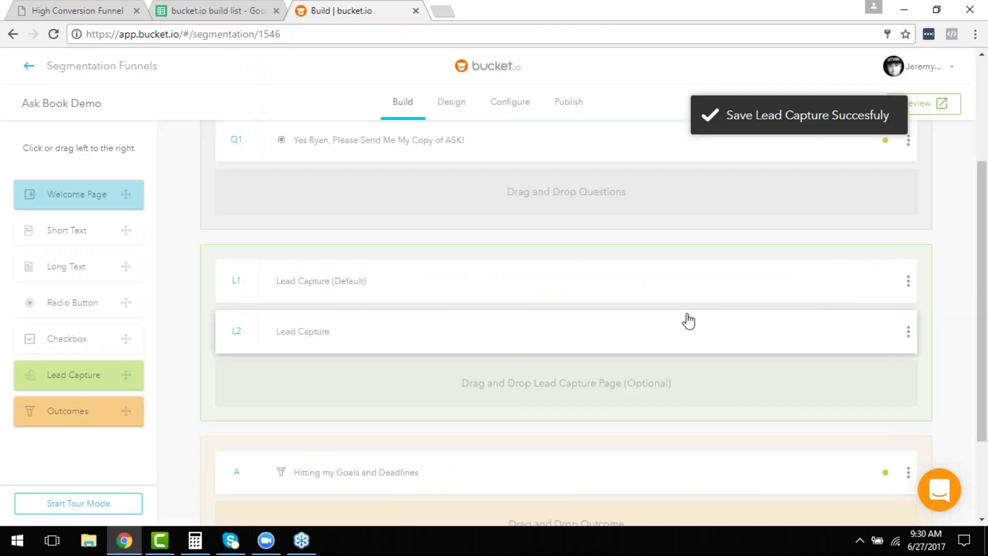
Clone the Hitting my Goals and Deadlines outcome.
scroll(643, 345, "down", 2)
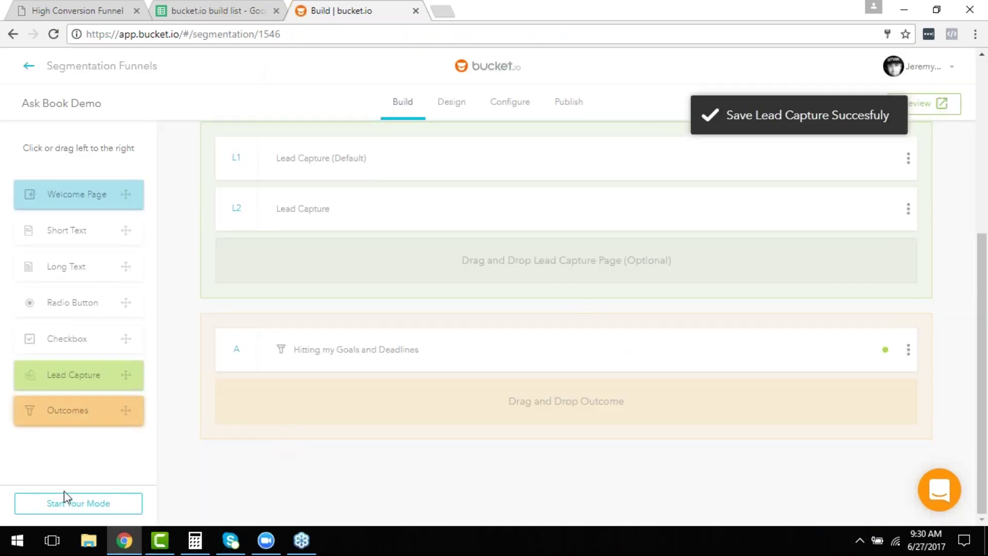
scroll(337, 337, "up", 1)
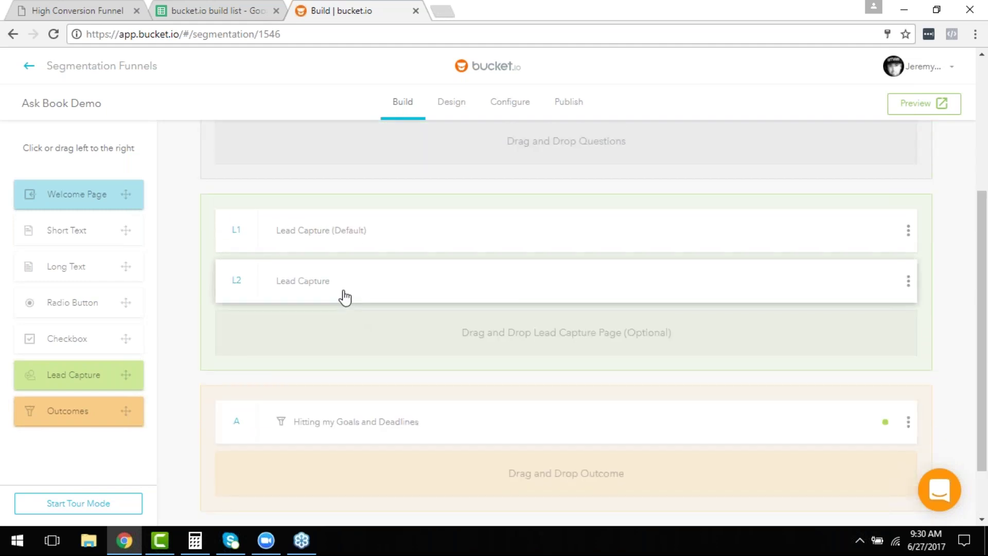
scroll(474, 505, "down", 1)
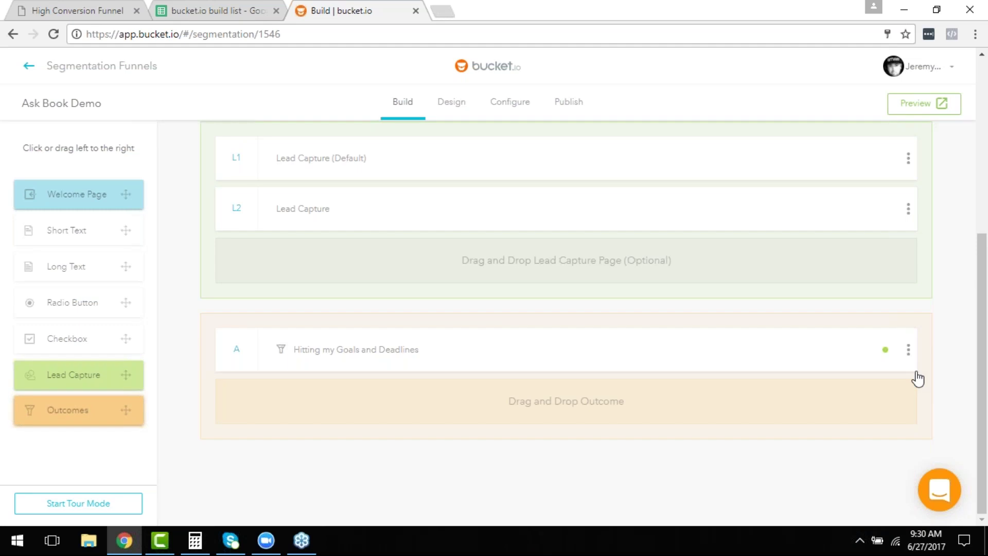
left_click(907, 351)
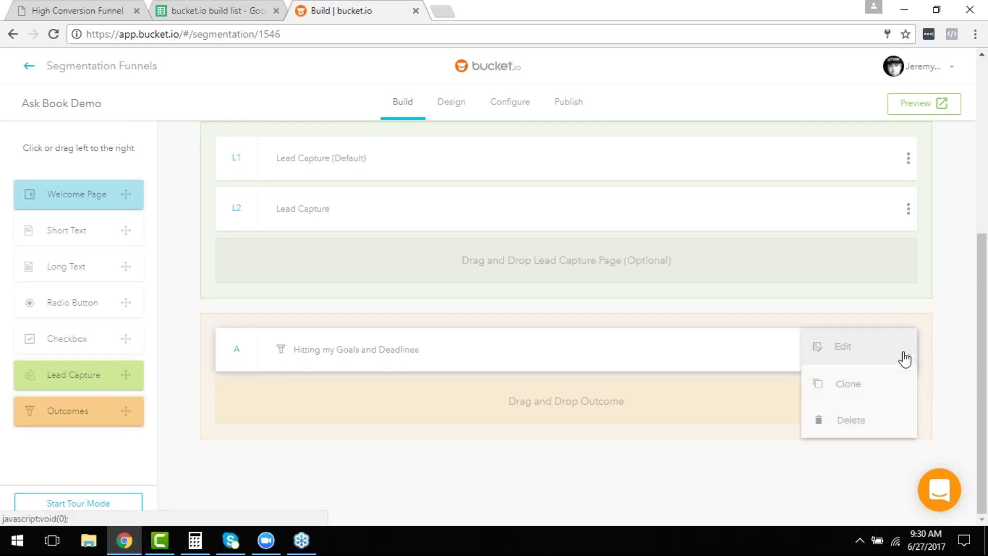
left_click(872, 384)
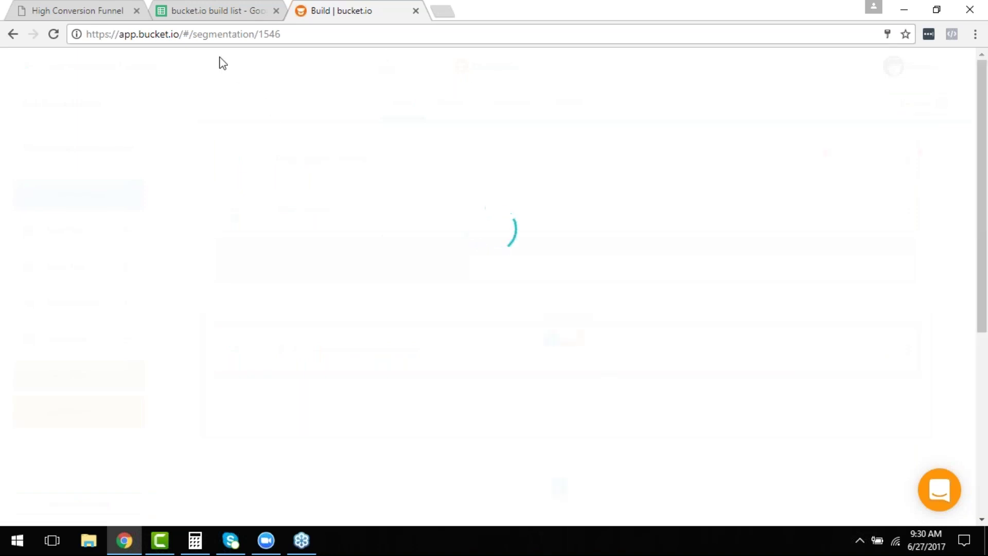
Select the Knowing what's REALLY Working Today option text in the build list spreadsheet.
left_click(198, 8)
scroll(346, 412, "up", 10)
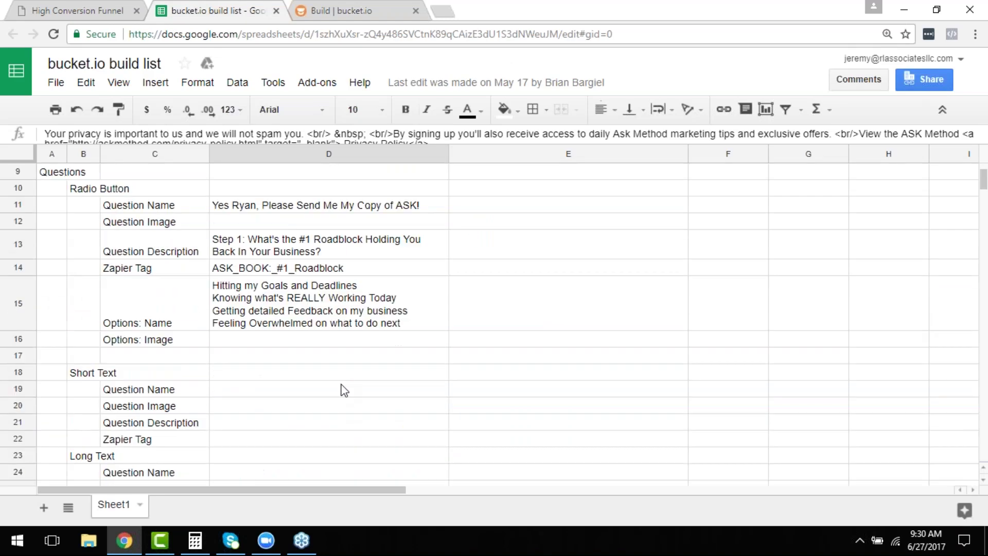
triple_click(291, 296)
key("ctrl+c")
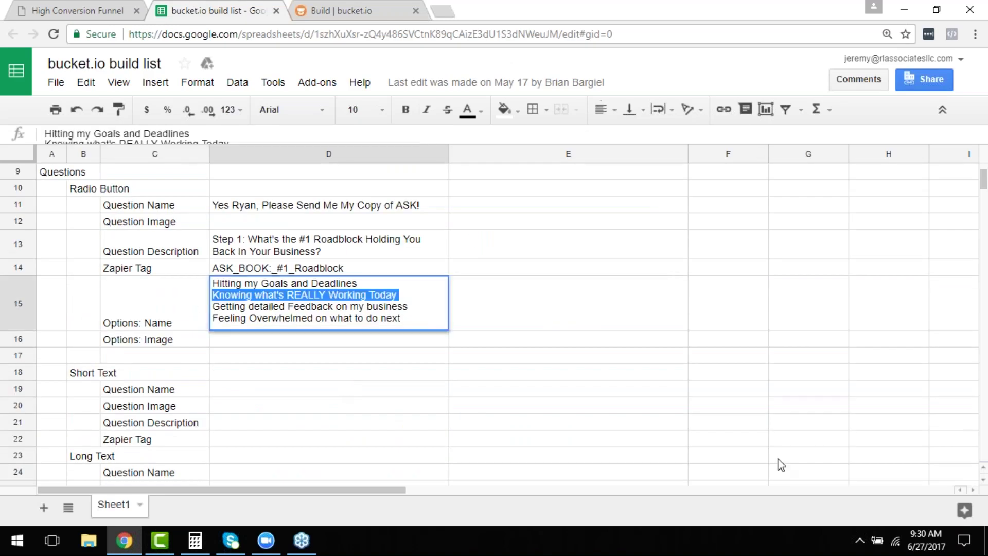
left_click(327, 9)
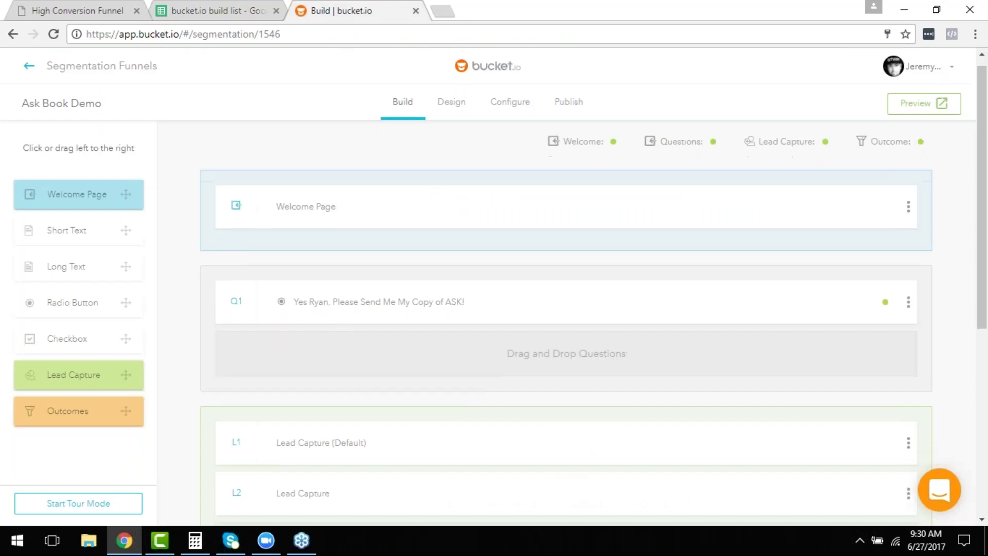
Rename cloned outcome B to 'Knowing what's REALLY Working Today' and open its outcome page editor.
scroll(549, 287, "down", 6)
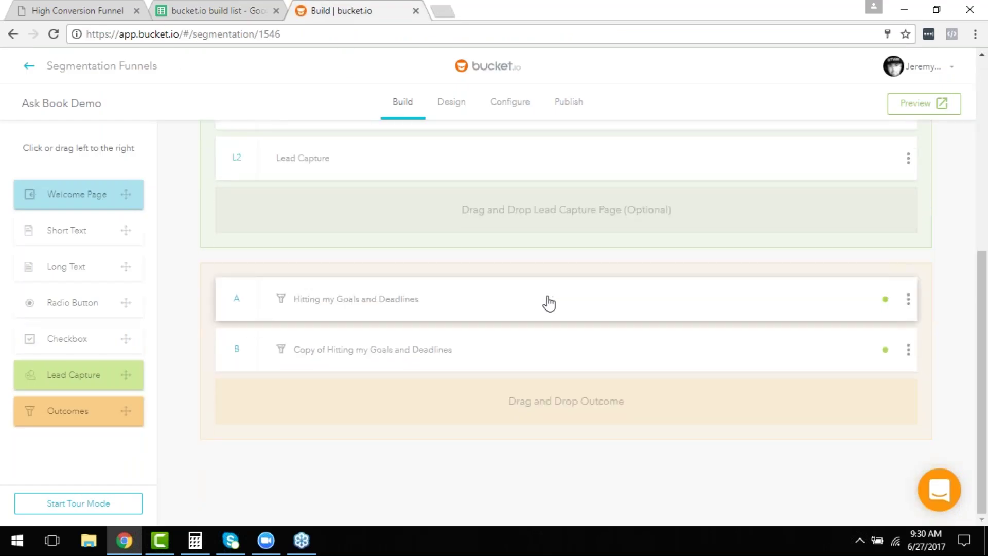
left_click(355, 362)
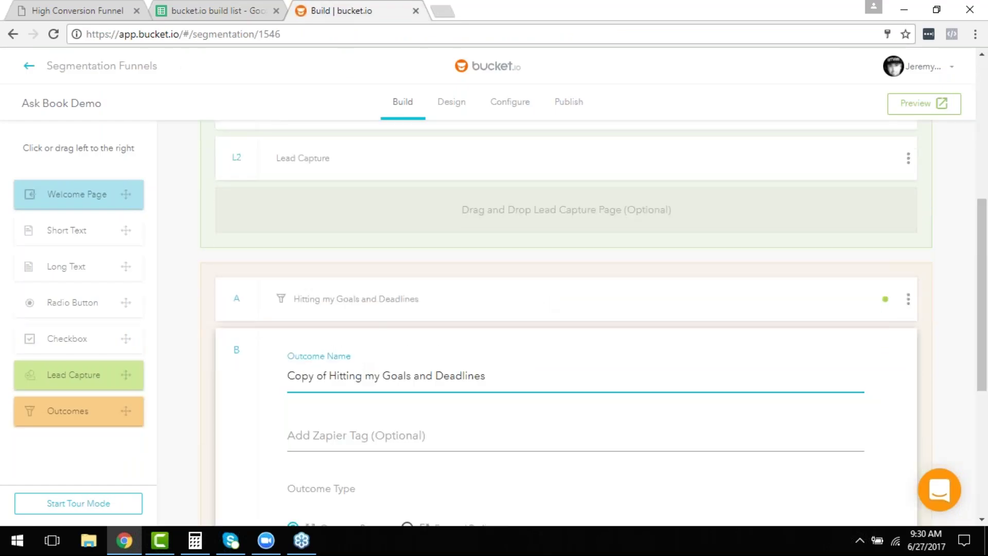
triple_click(496, 381)
key("ctrl+v")
scroll(547, 335, "down", 3)
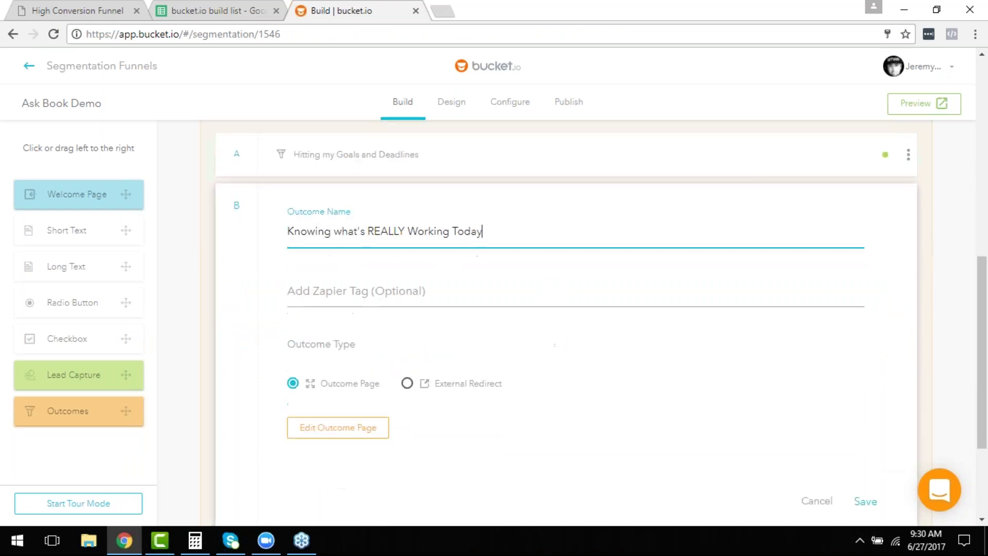
left_click(337, 434)
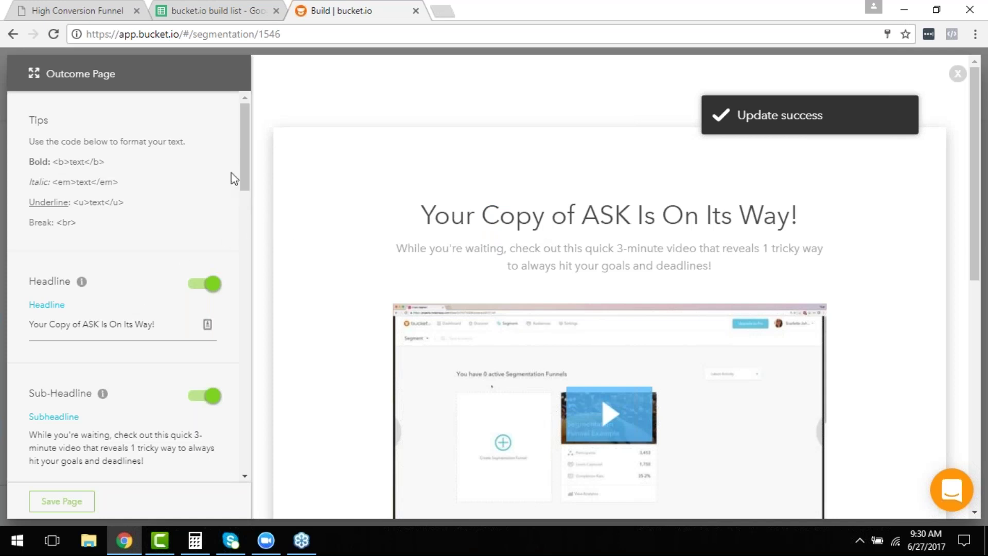
Replace the outcome page headline with 'Get ready to learn what's REALLY working now!'.
left_click_drag(243, 154, 242, 187)
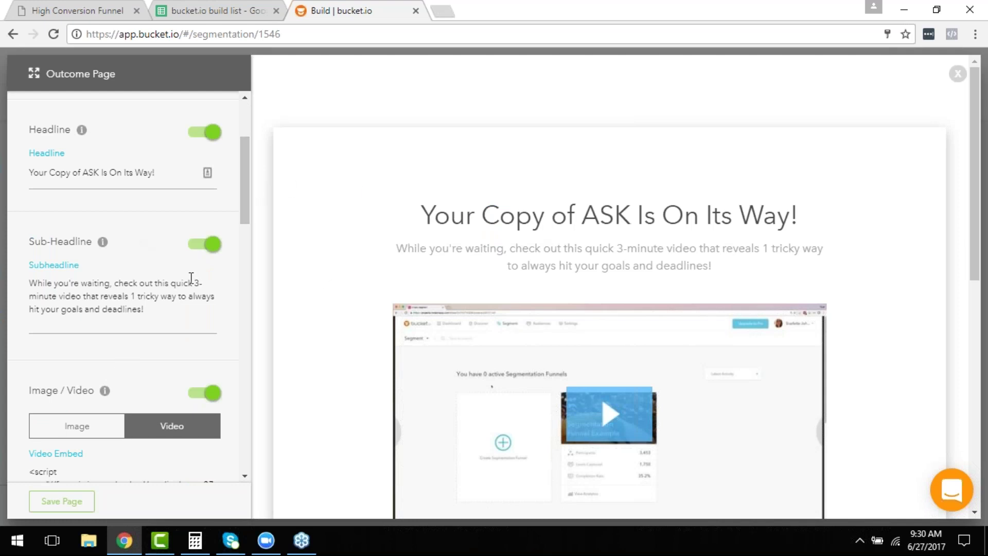
scroll(216, 195, "up", 3)
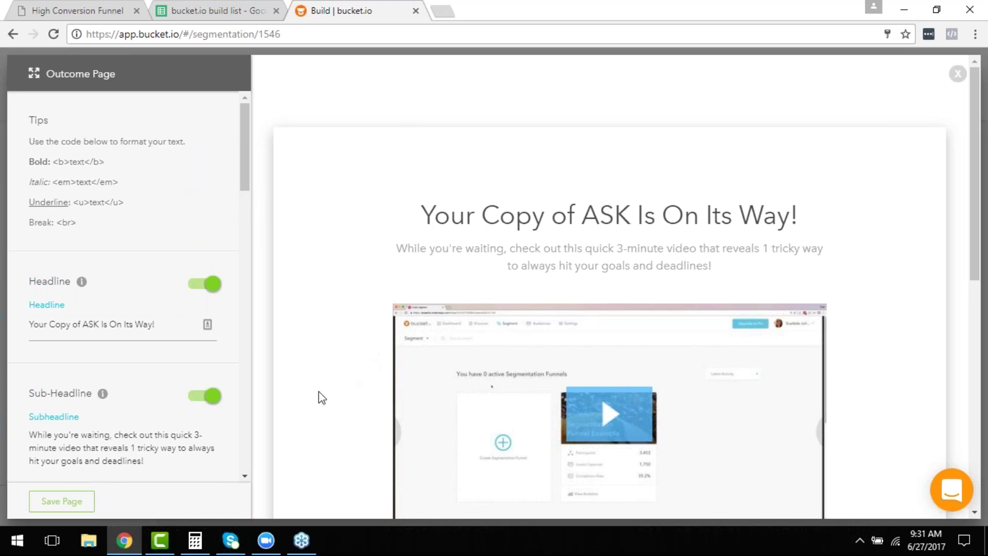
left_click(157, 327)
key("ctrl+a")
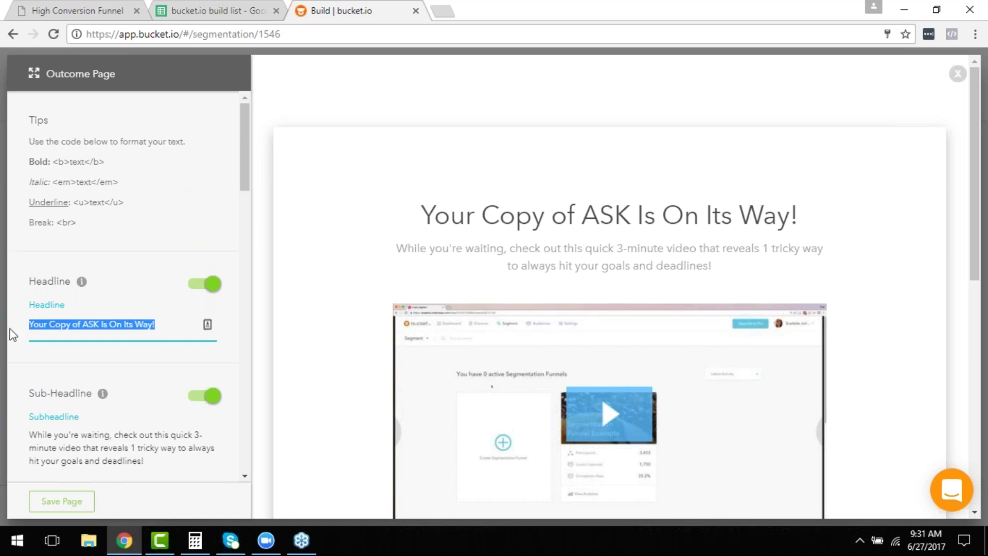
type("Get ready to learn what's REALLY working")
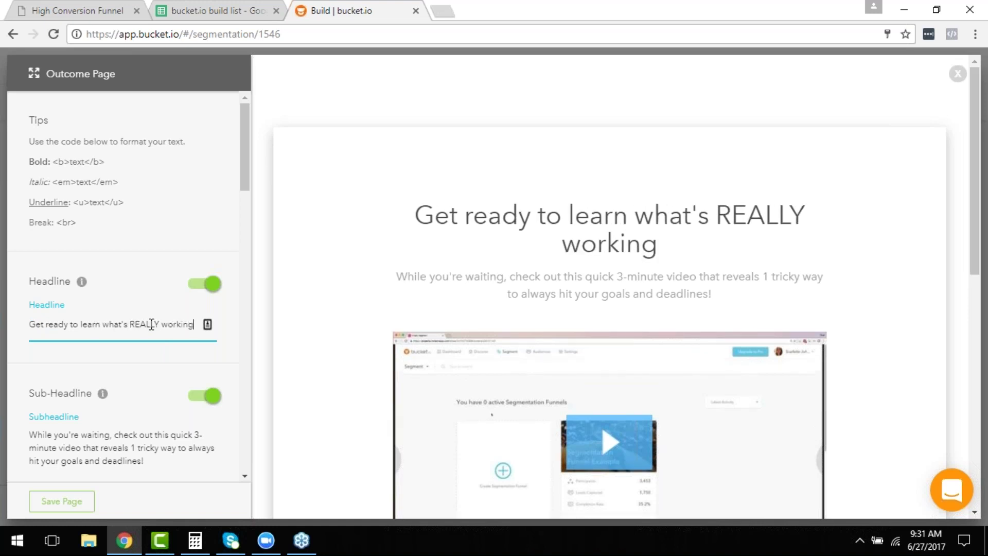
type(" now!")
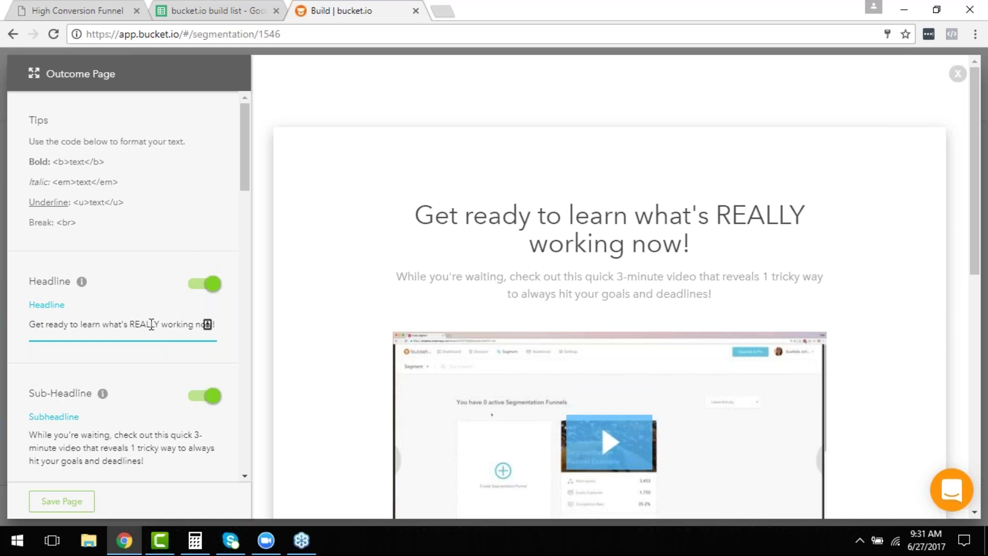
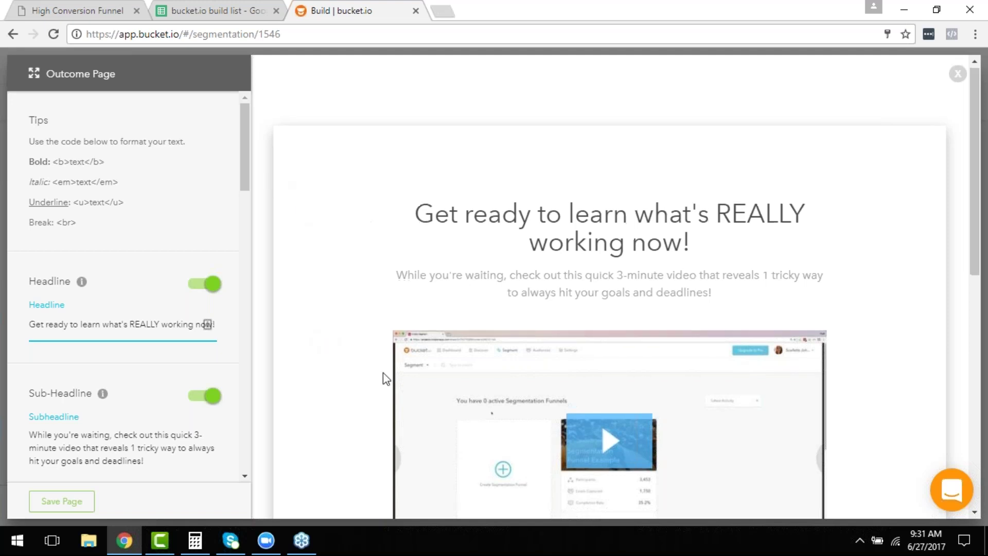
Save the 'Knowing what's REALLY Working Today' outcome page with its new headline and content.
scroll(405, 267, "down", 5)
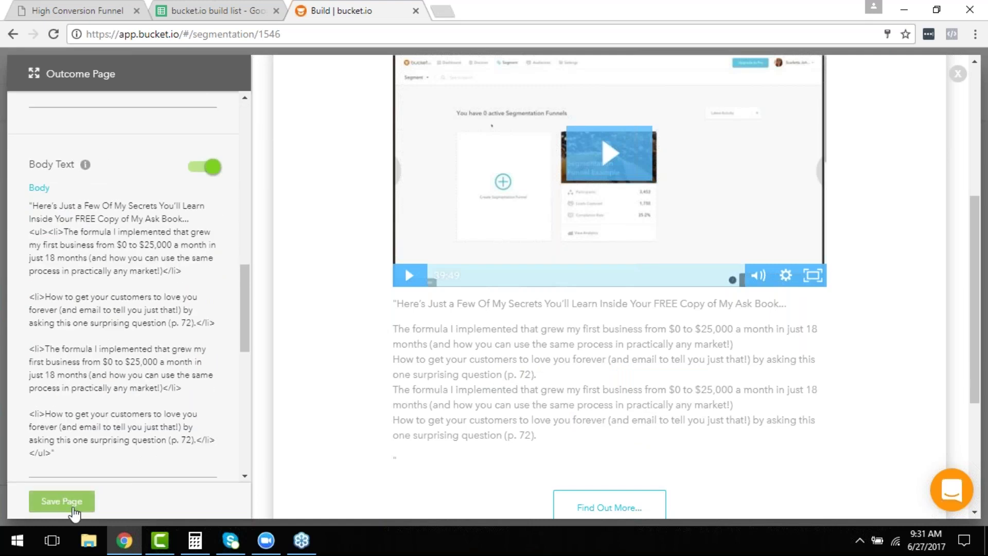
left_click(68, 504)
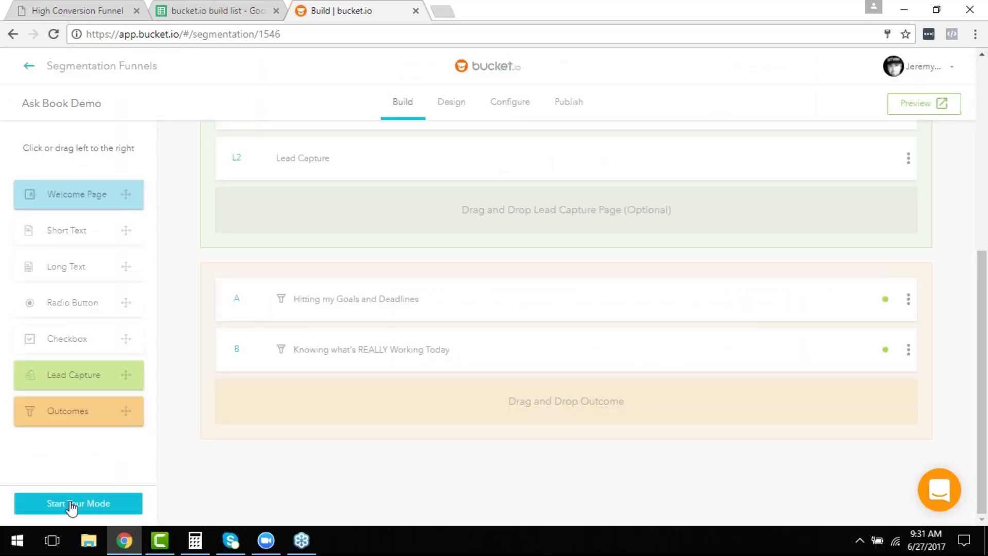
Open question Q1 for editing and bring up Map Outcome for its four answers.
scroll(603, 398, "up", 7)
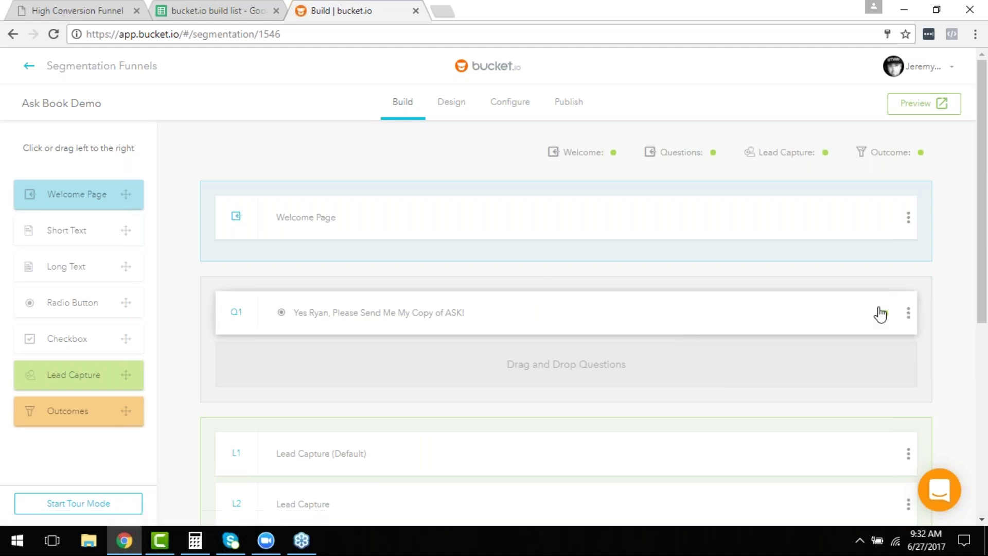
left_click(908, 322)
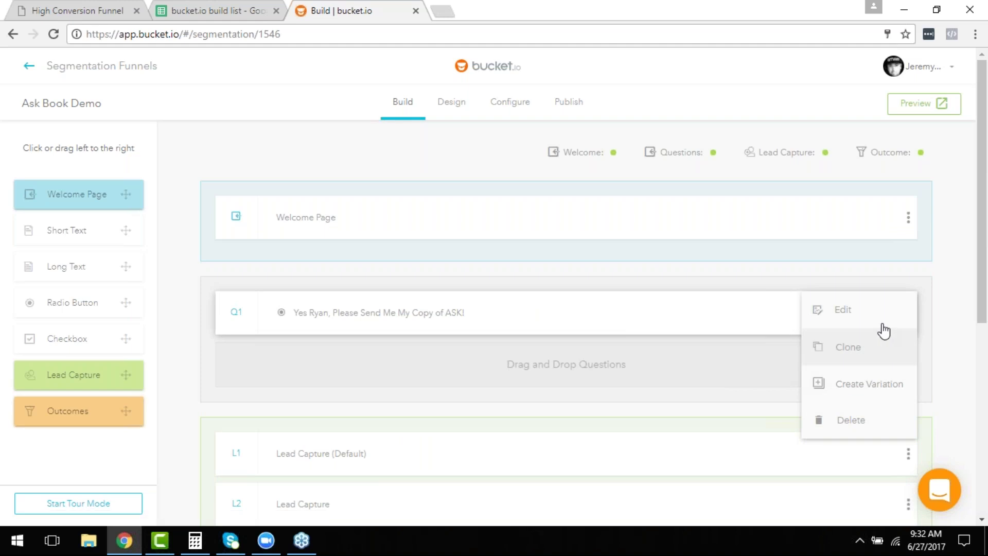
left_click(882, 322)
scroll(561, 315, "down", 7)
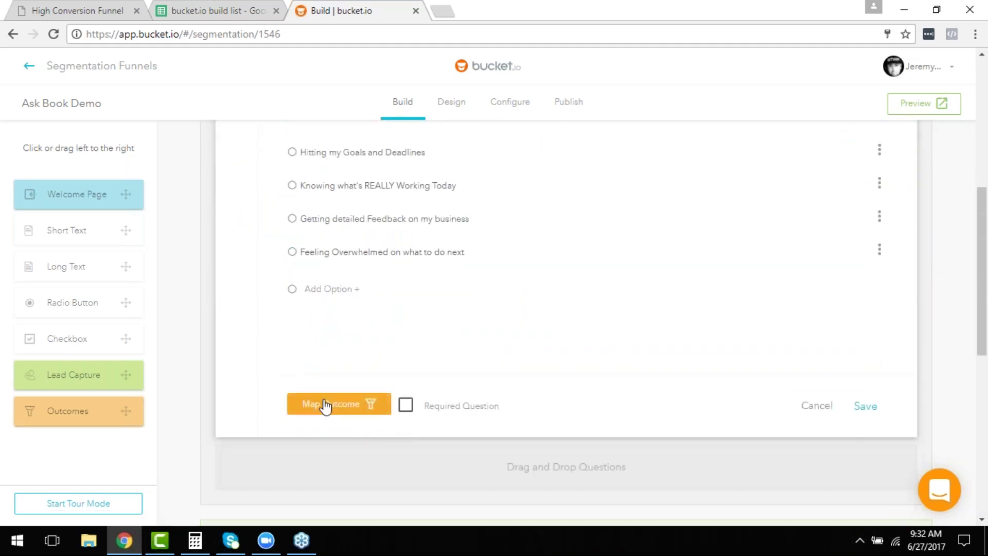
left_click(324, 405)
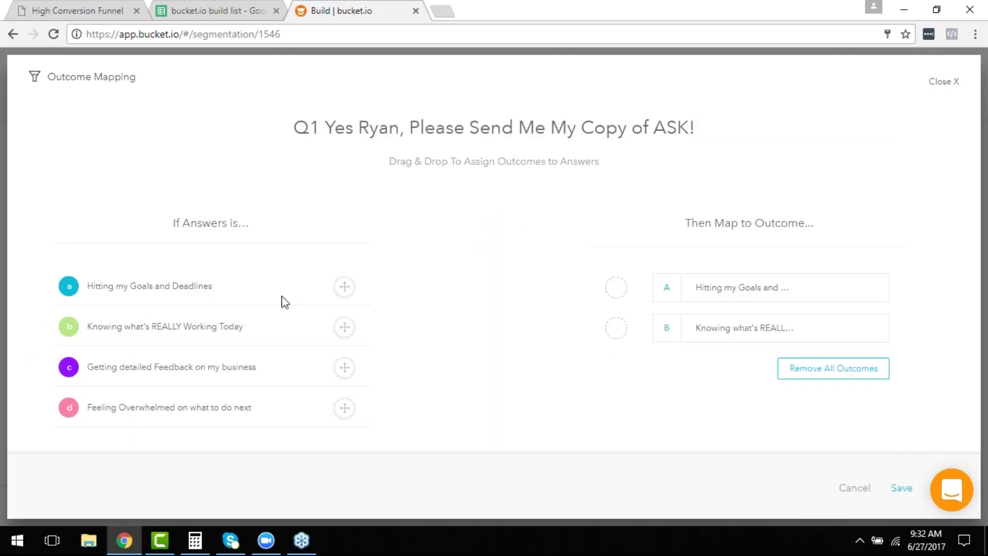
Link Q1 answers a, c and d to outcome A and b to outcome B, then save.
left_click_drag(349, 296, 621, 299)
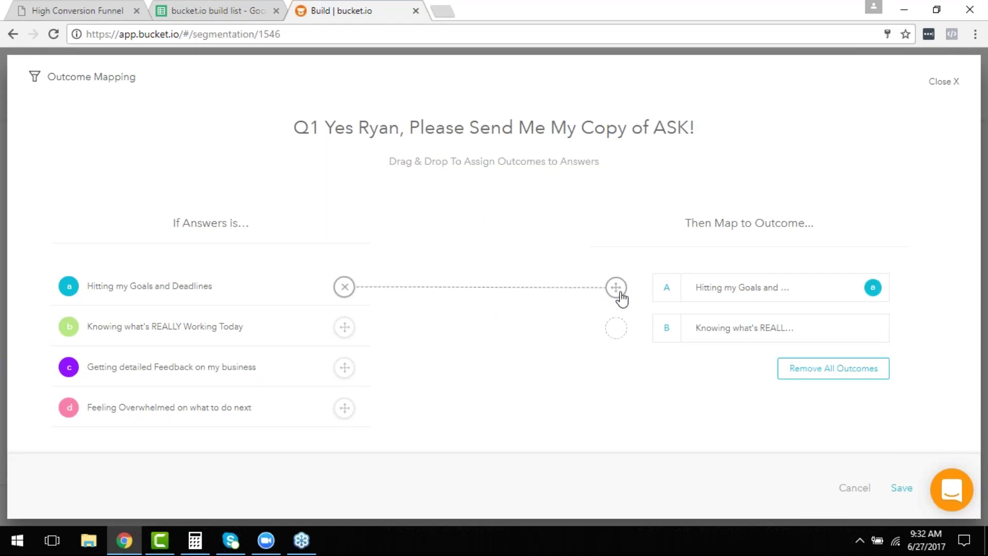
left_click_drag(349, 330, 615, 331)
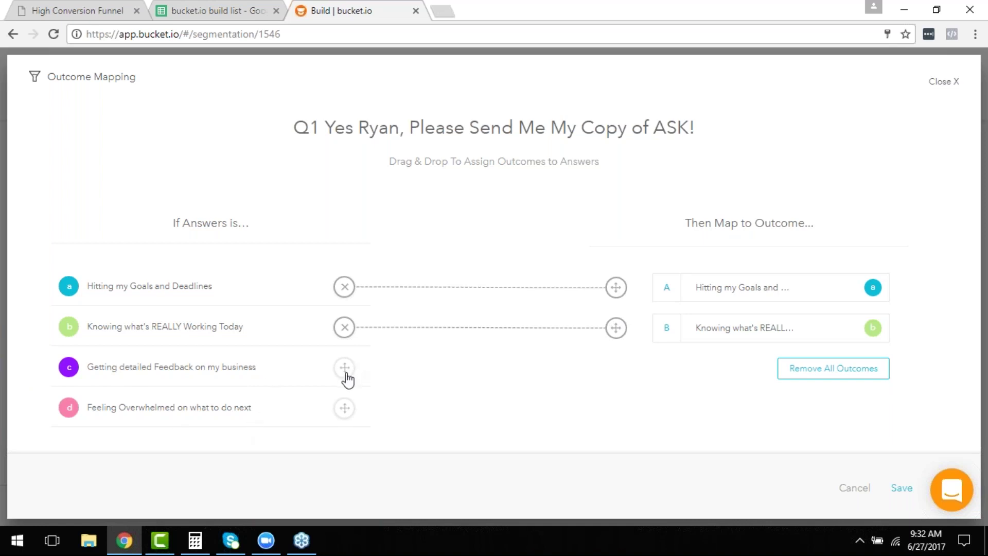
left_click_drag(346, 377, 616, 291)
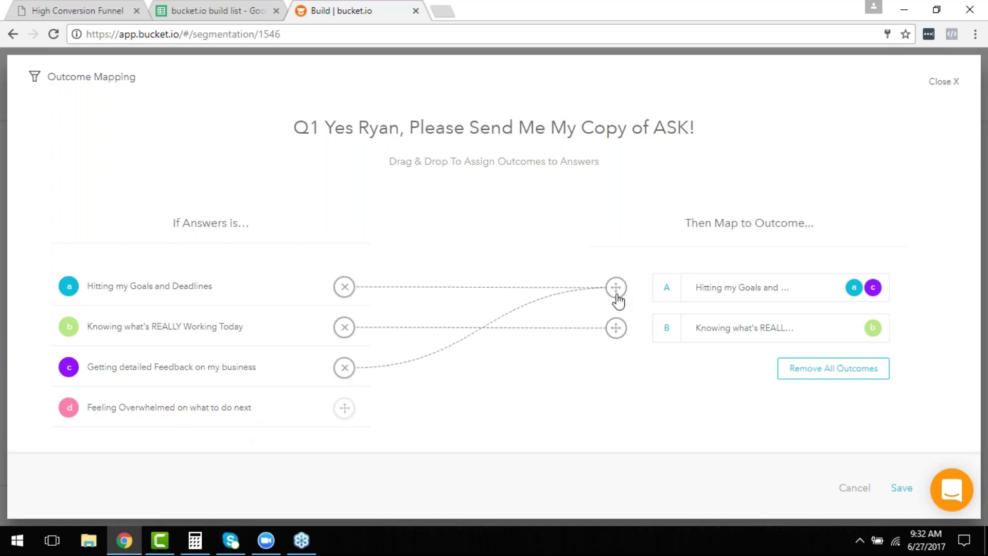
left_click_drag(344, 408, 621, 295)
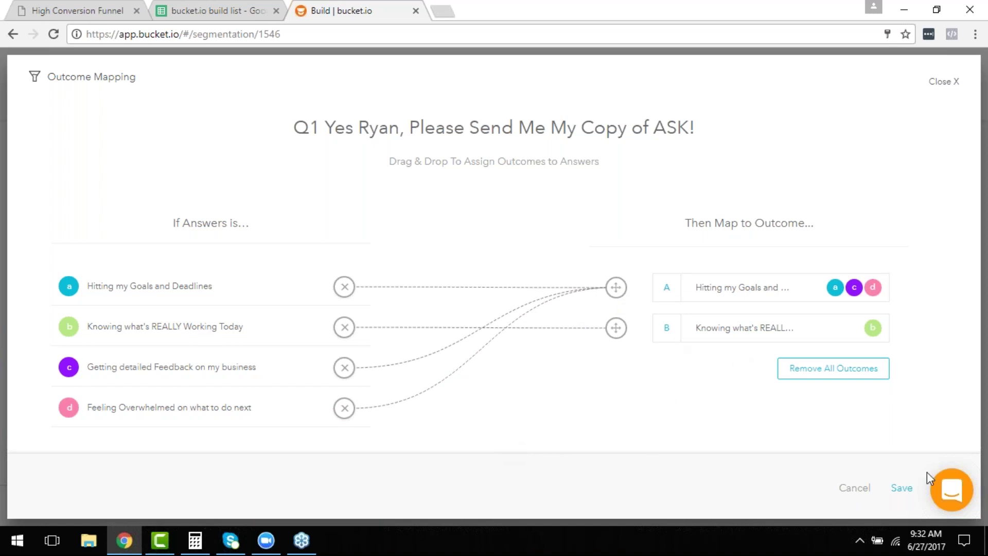
left_click(909, 493)
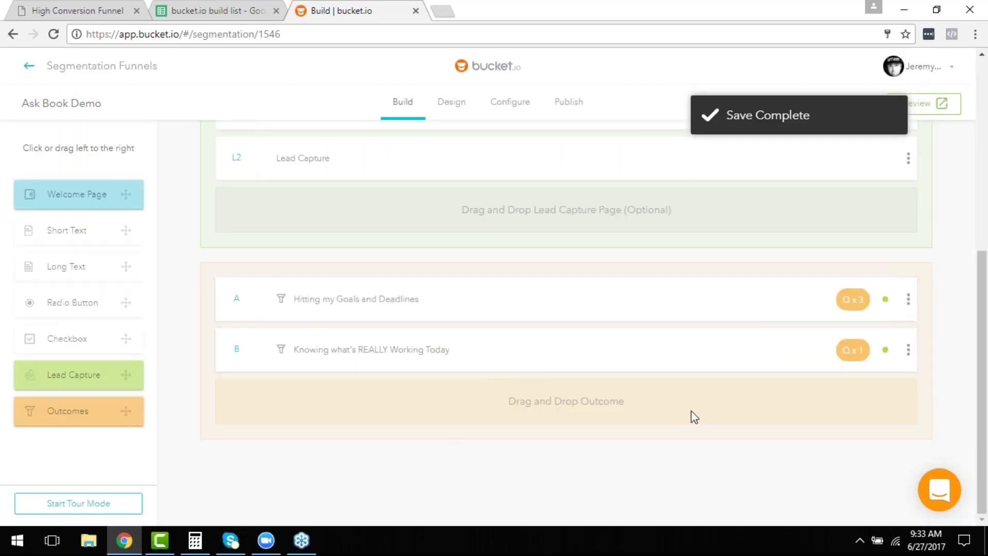
Edit lead capture page L2, map it to 'Knowing what's REALLY Working Today', and save.
scroll(664, 399, "up", 2)
scroll(666, 446, "up", 1)
scroll(589, 384, "down", 2)
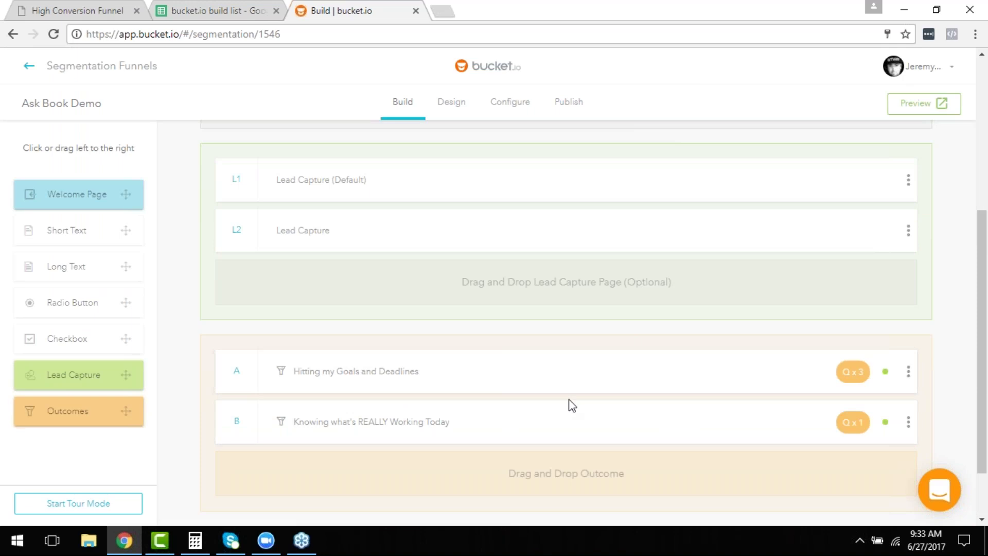
scroll(590, 414, "up", 2)
scroll(590, 414, "up", 1)
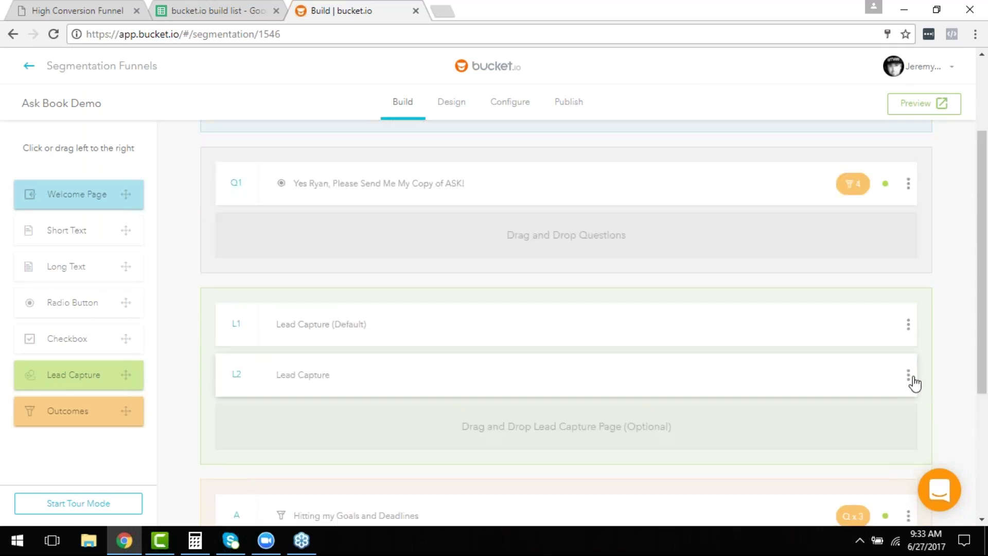
left_click(909, 377)
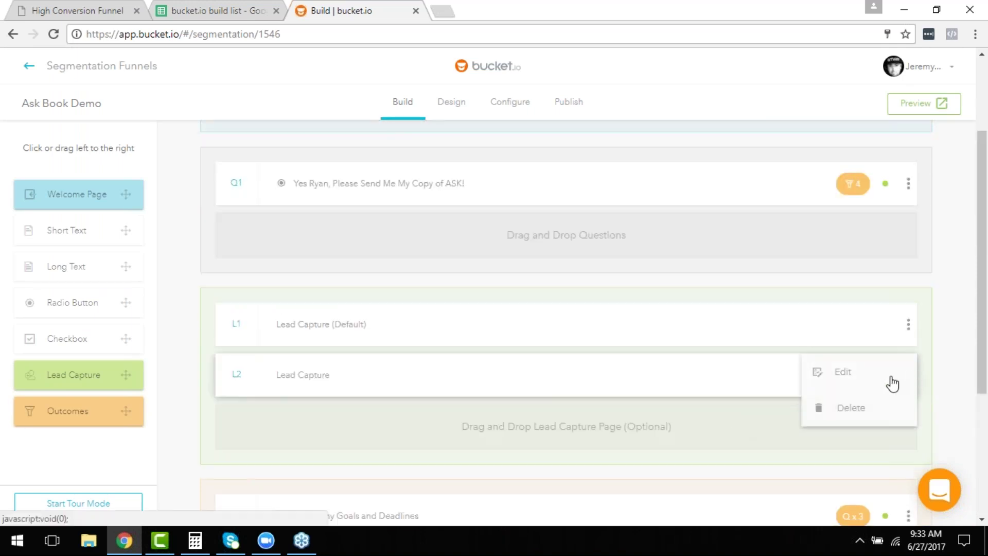
left_click(829, 373)
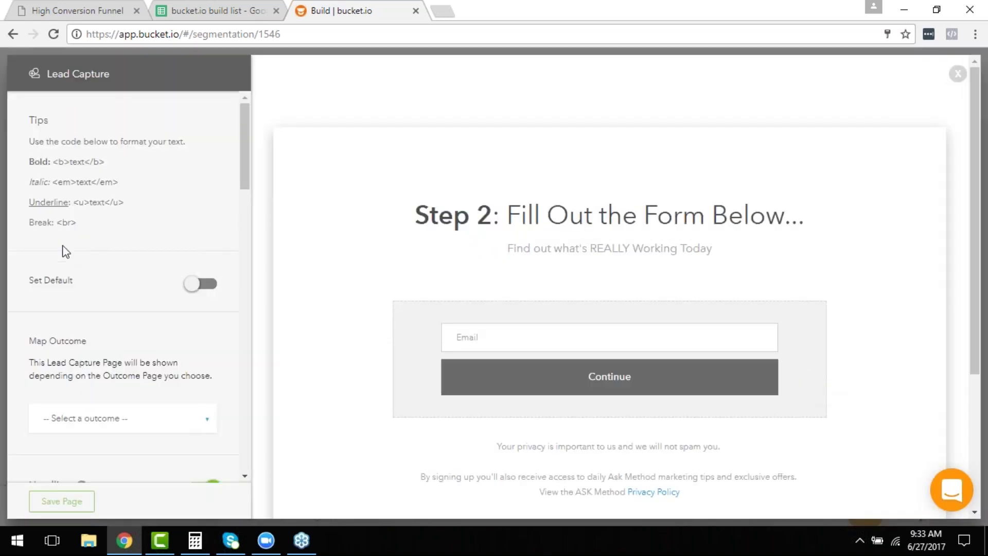
scroll(133, 342, "down", 3)
left_click(148, 279)
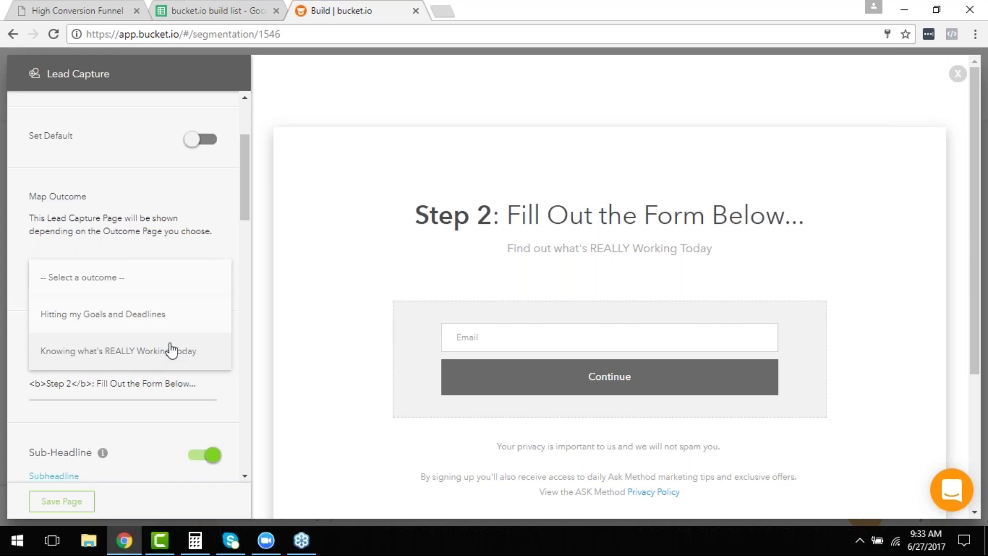
left_click(91, 358)
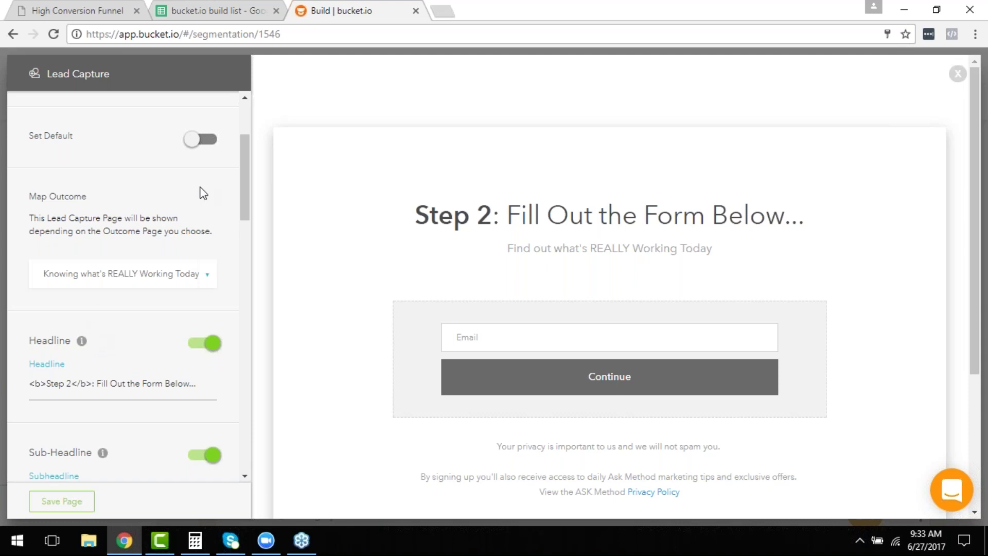
left_click_drag(248, 159, 252, 453)
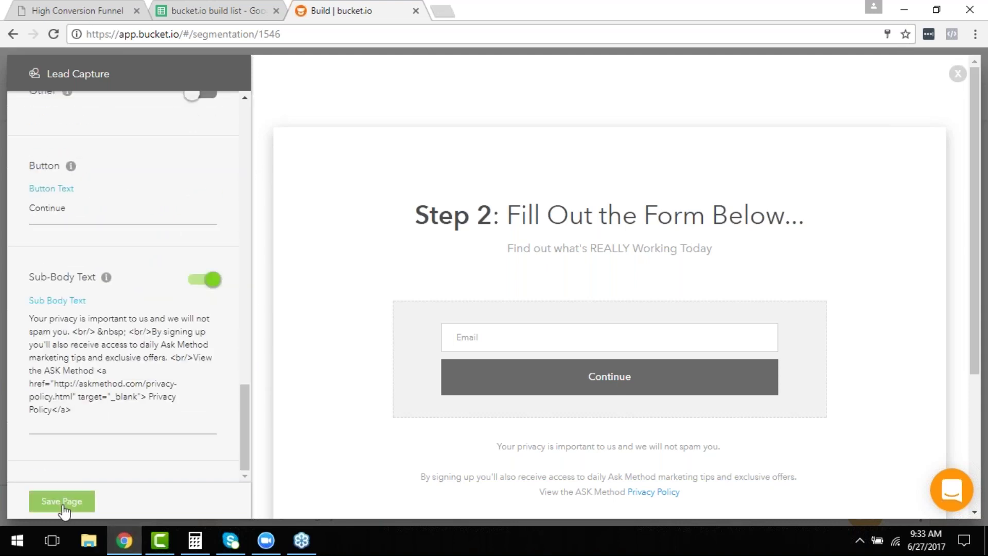
left_click(62, 507)
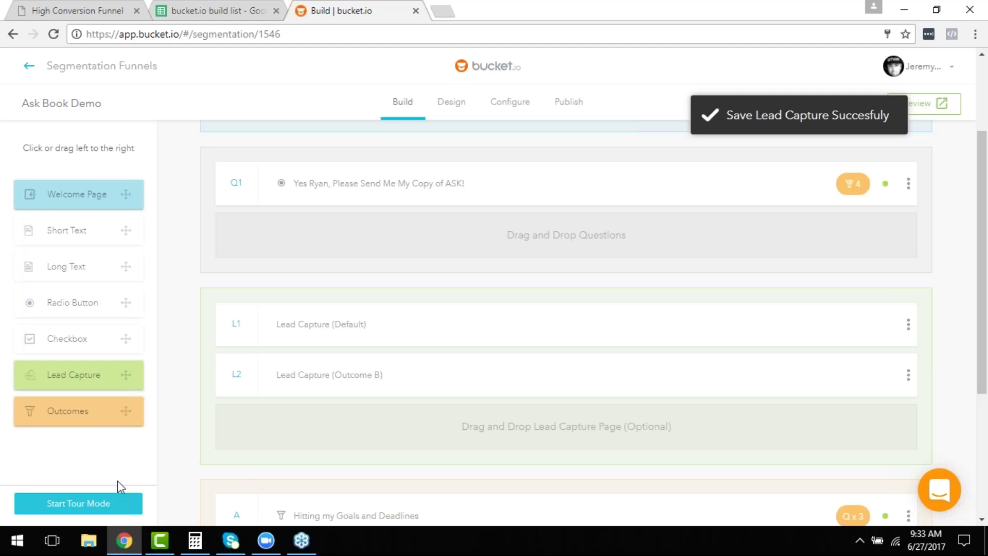
Turn off Set Default on L1, map it to 'Hitting my Goals and Deadlines', and save.
left_click(390, 331)
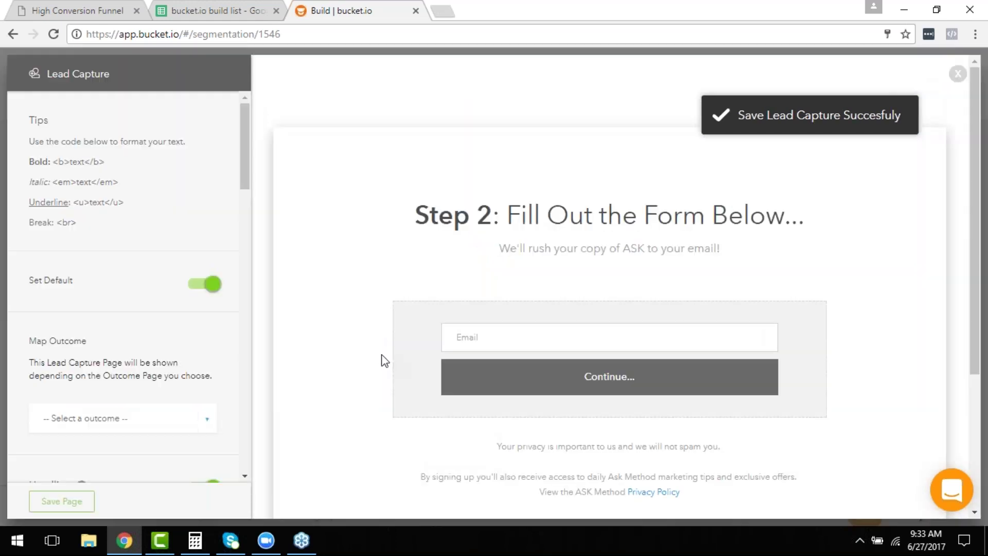
left_click(206, 288)
left_click(159, 417)
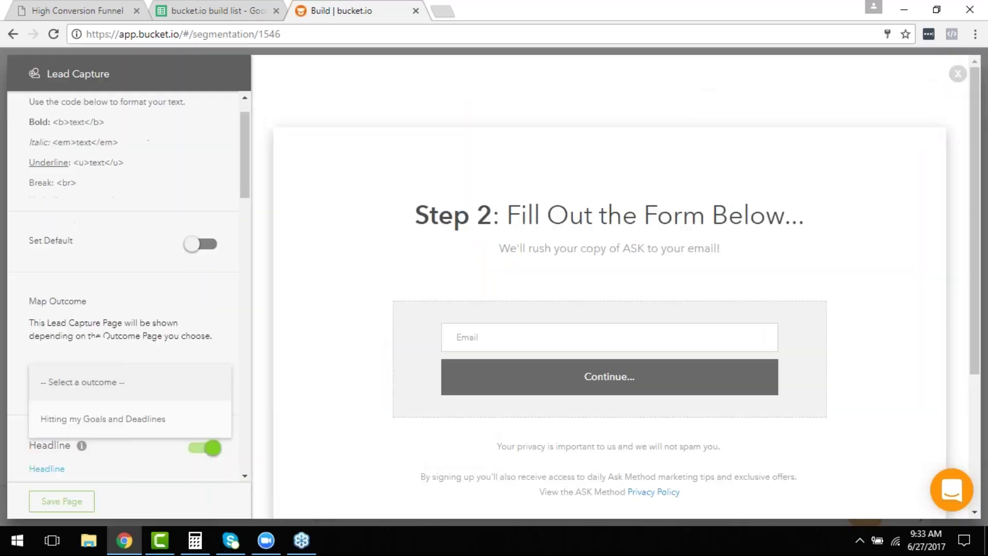
left_click(165, 418)
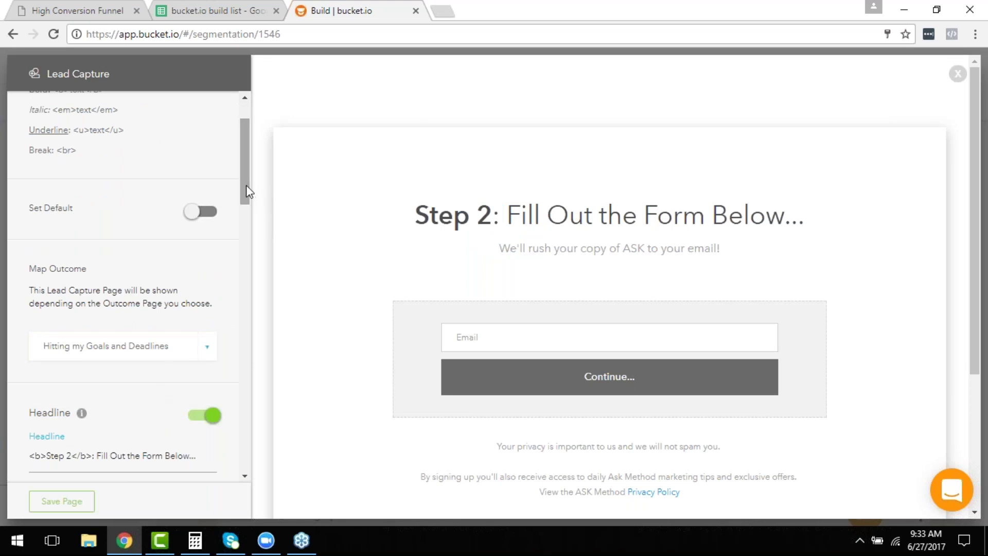
left_click_drag(246, 184, 245, 502)
left_click(86, 507)
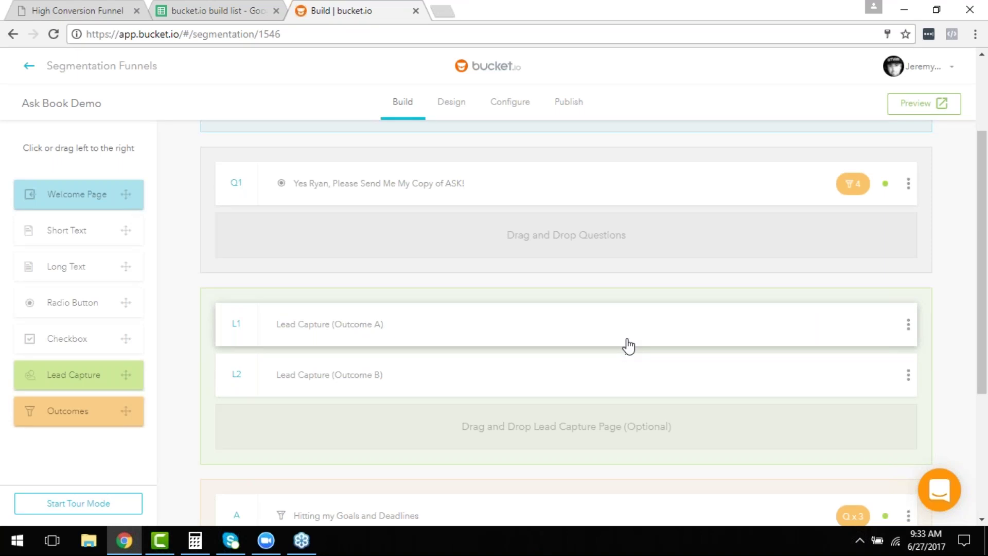
Review the Ask Book Demo build layout, then switch to the Design tab.
scroll(628, 348, "down", 4)
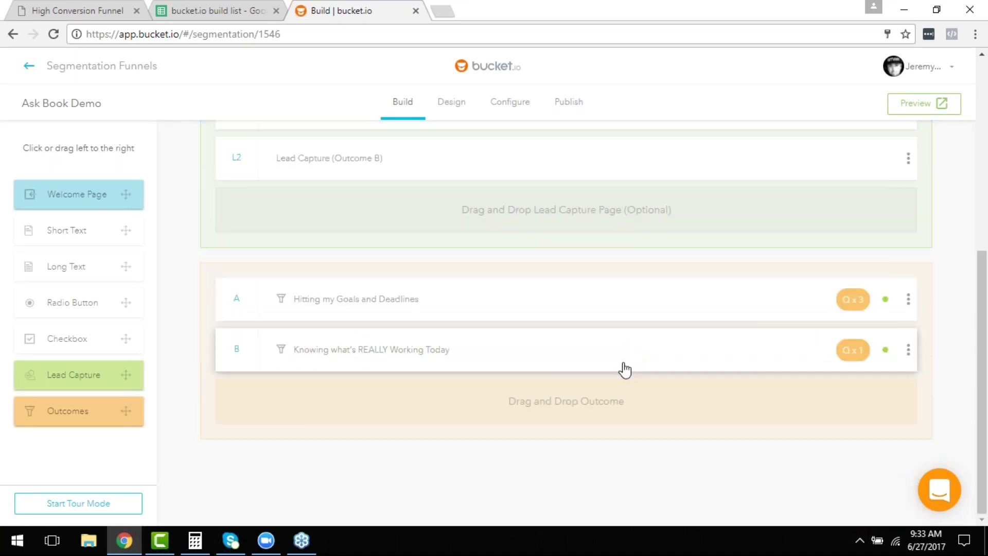
scroll(625, 368, "up", 3)
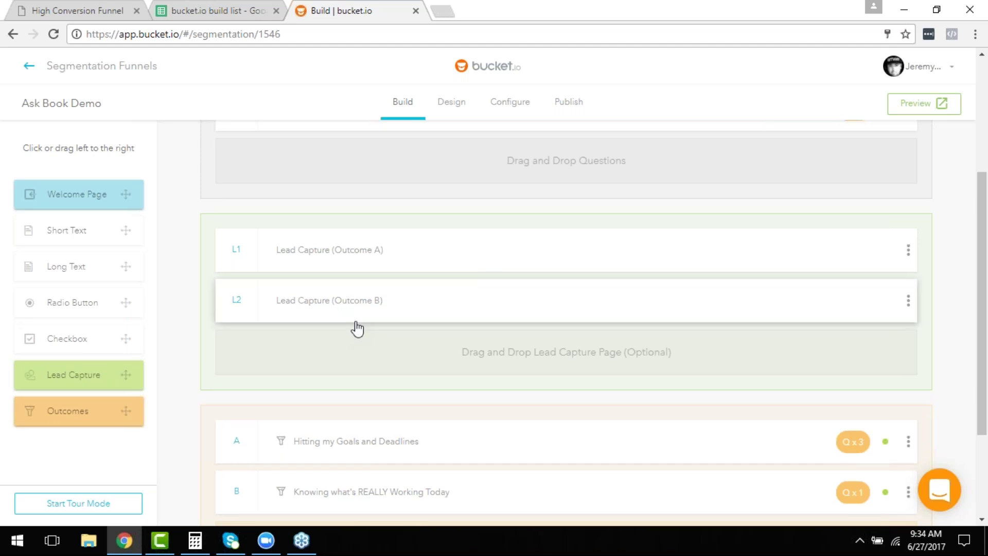
scroll(358, 328, "down", 3)
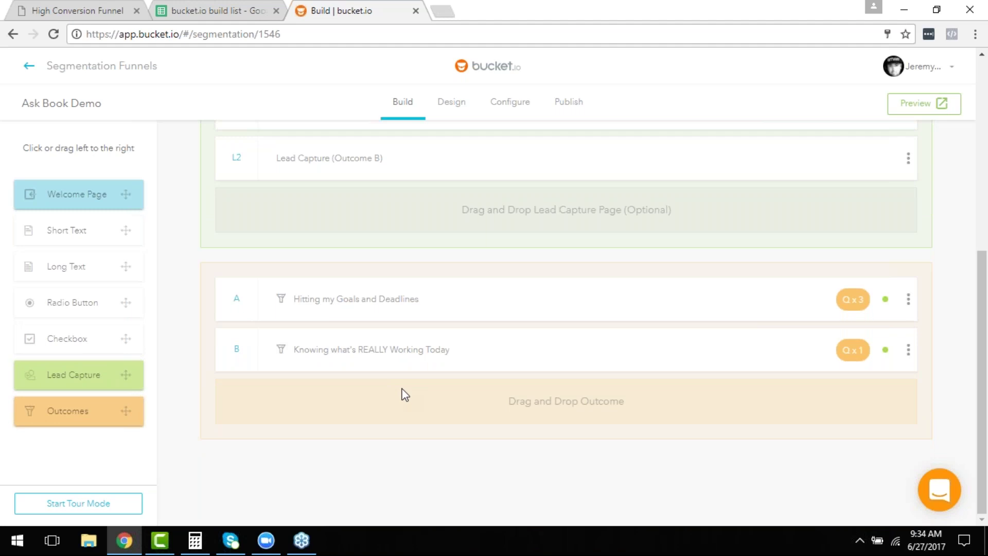
scroll(624, 391, "up", 4)
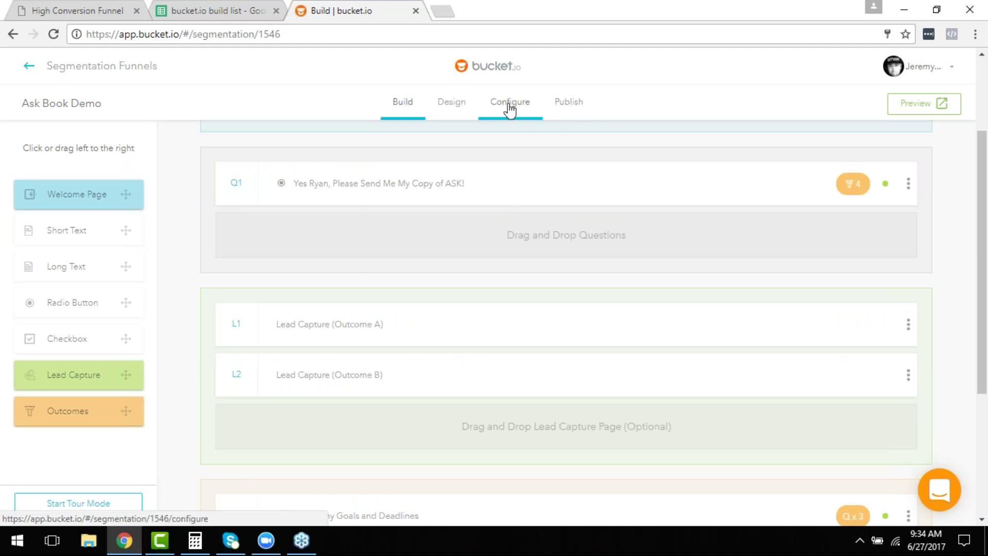
left_click(452, 109)
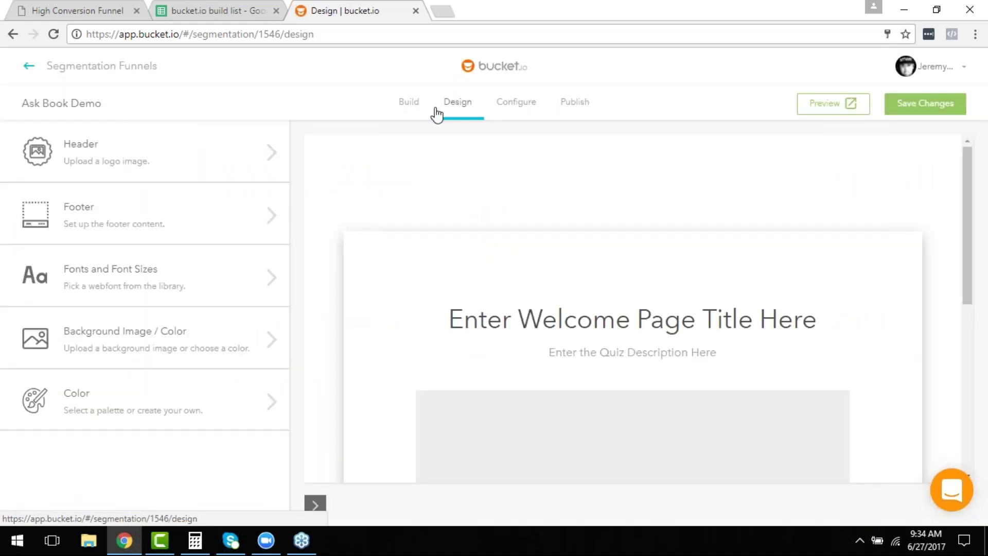
Check the Header logo design settings, then switch to the Configure tab.
left_click(140, 161)
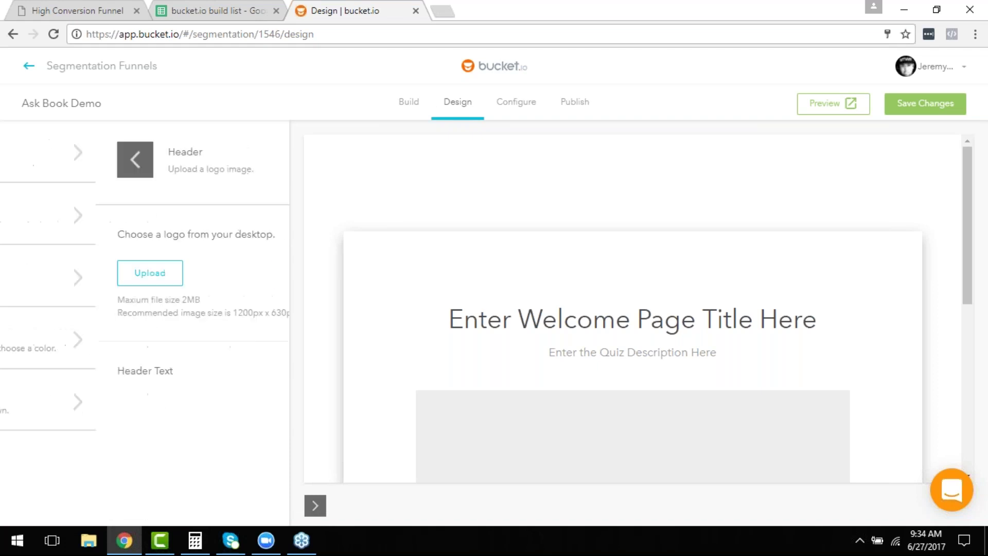
left_click(26, 162)
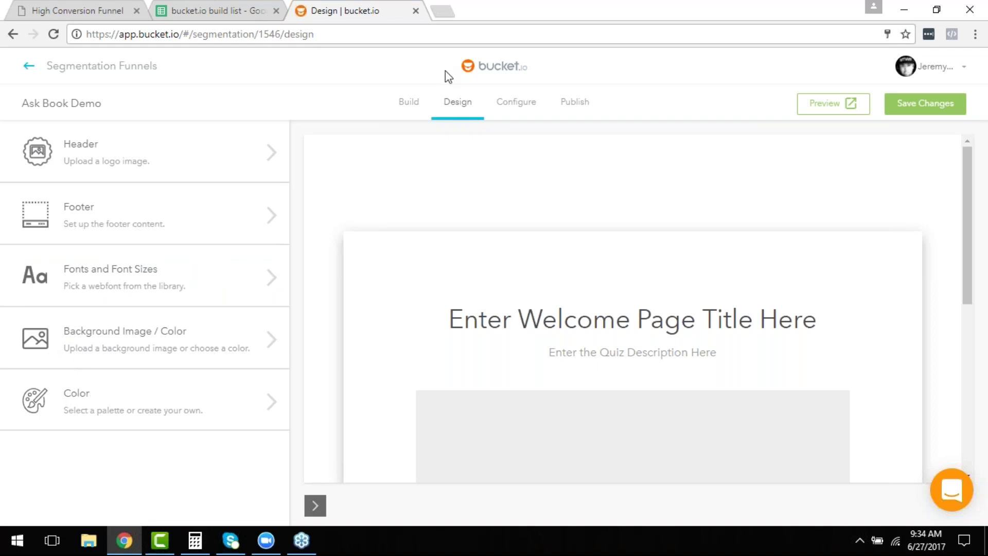
left_click(512, 110)
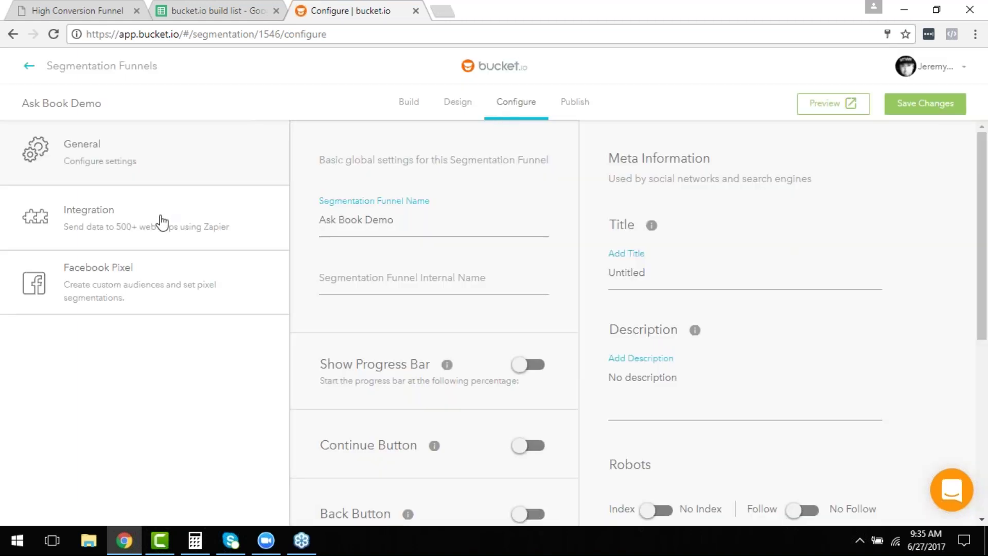
Review the Zapier integration and the Facebook Pixel settings, leaving the pixel off.
left_click(162, 222)
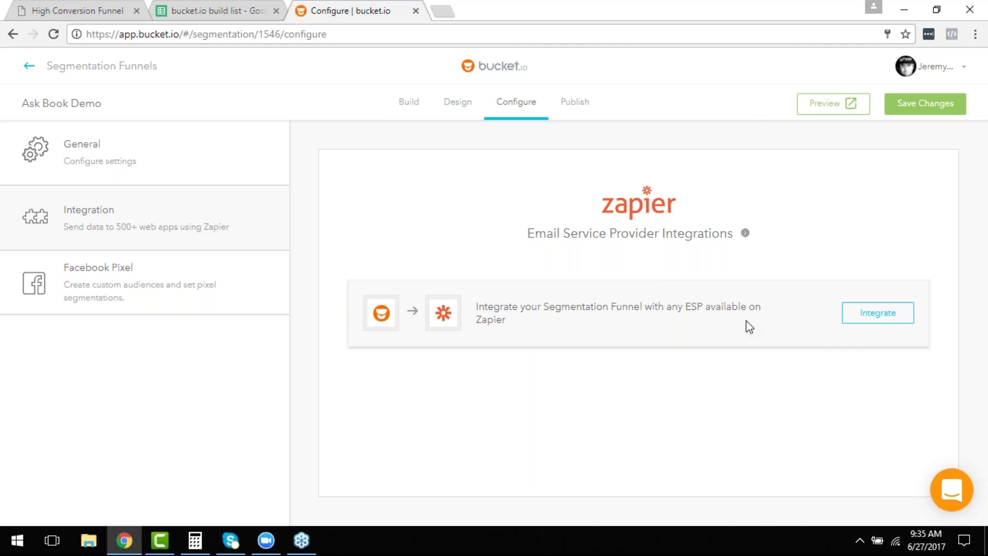
left_click(118, 284)
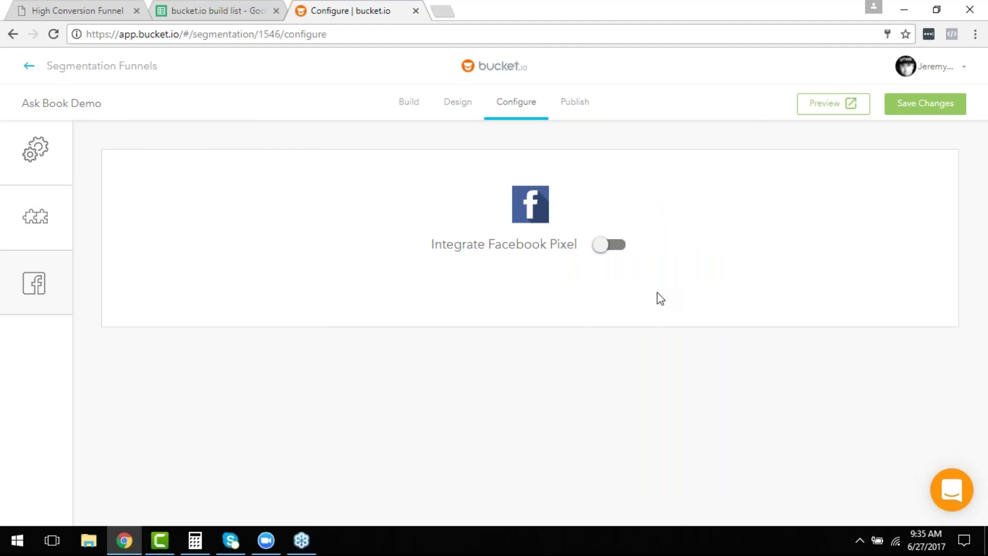
Publish the funnel on go.bucketforms.com and open its live preview.
left_click(580, 103)
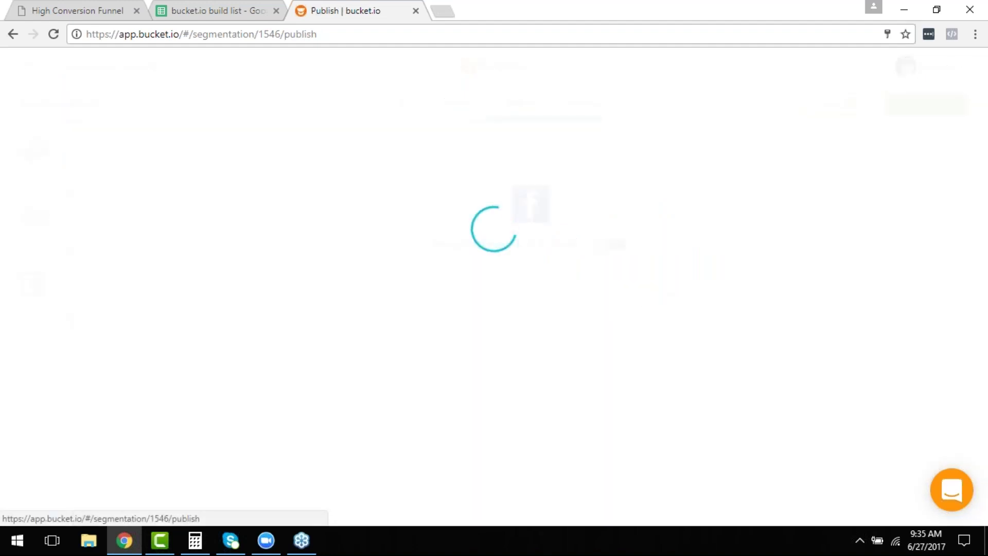
scroll(573, 231, "down", 3)
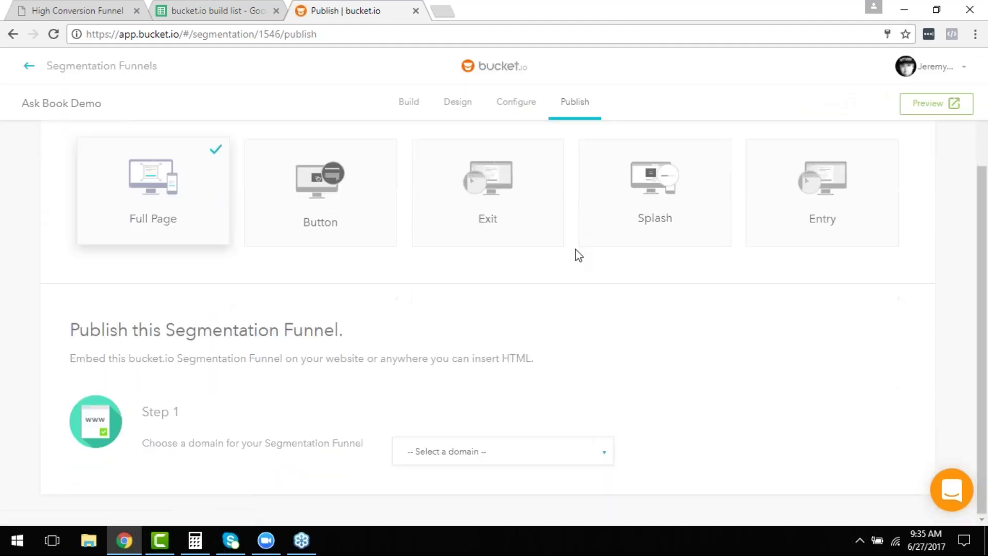
left_click(456, 451)
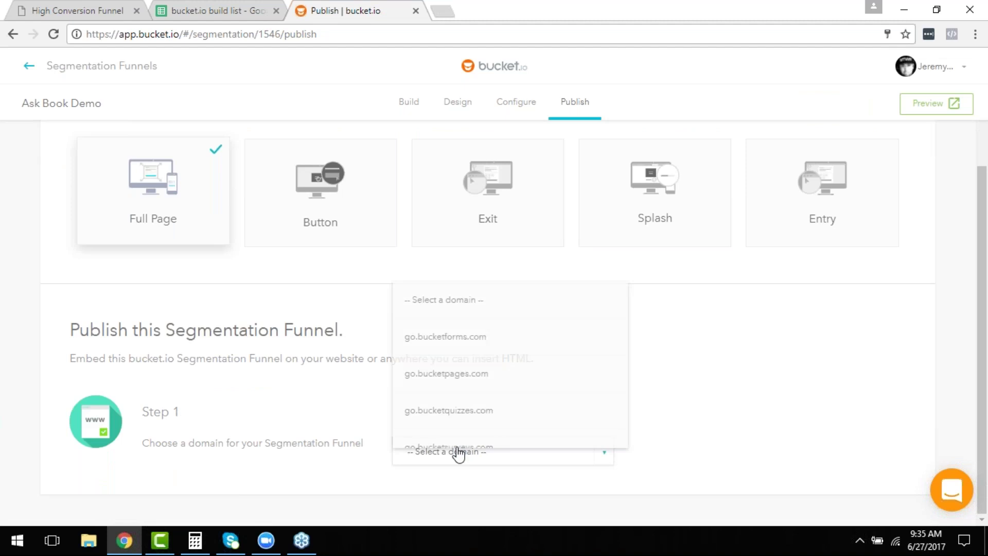
left_click(466, 343)
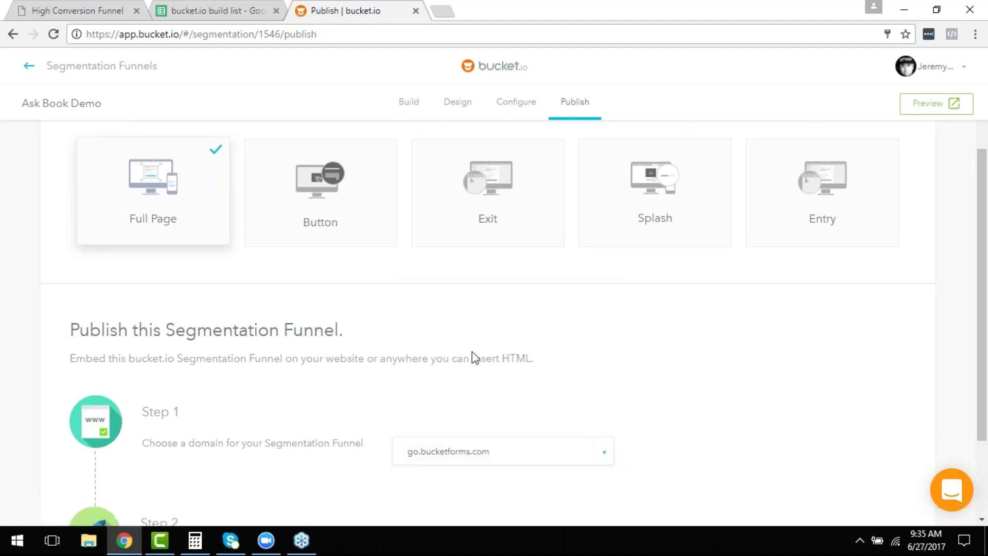
scroll(470, 348, "down", 1)
scroll(476, 386, "down", 1)
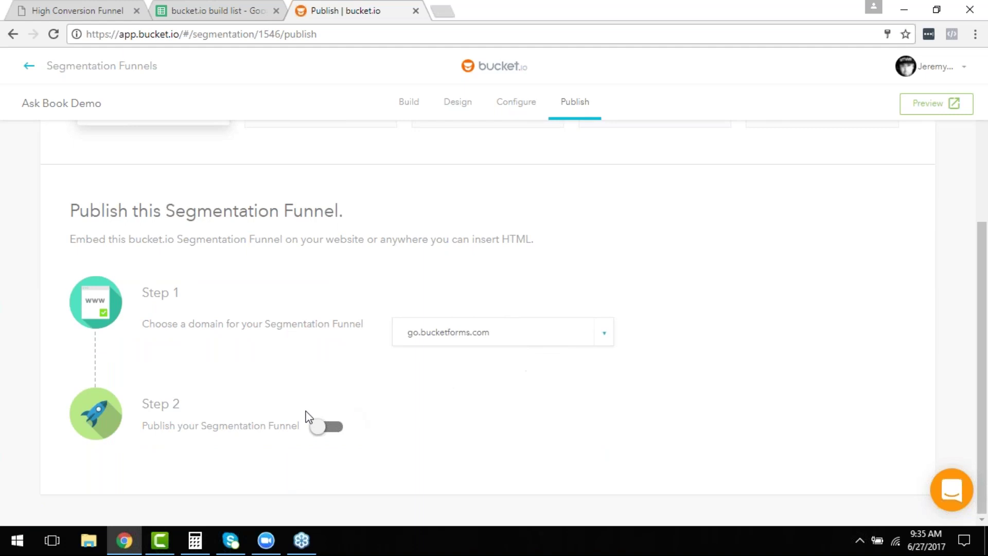
left_click(324, 431)
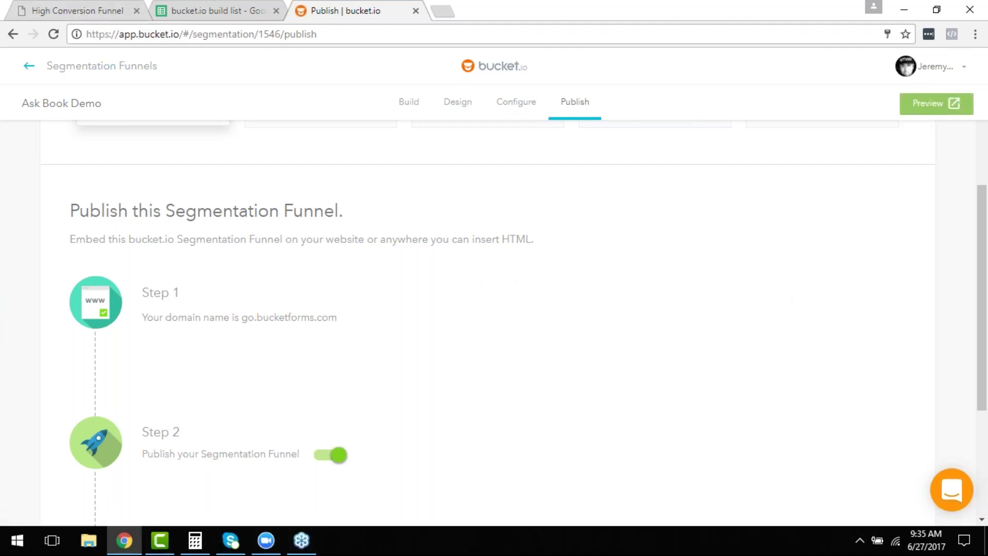
left_click(936, 103)
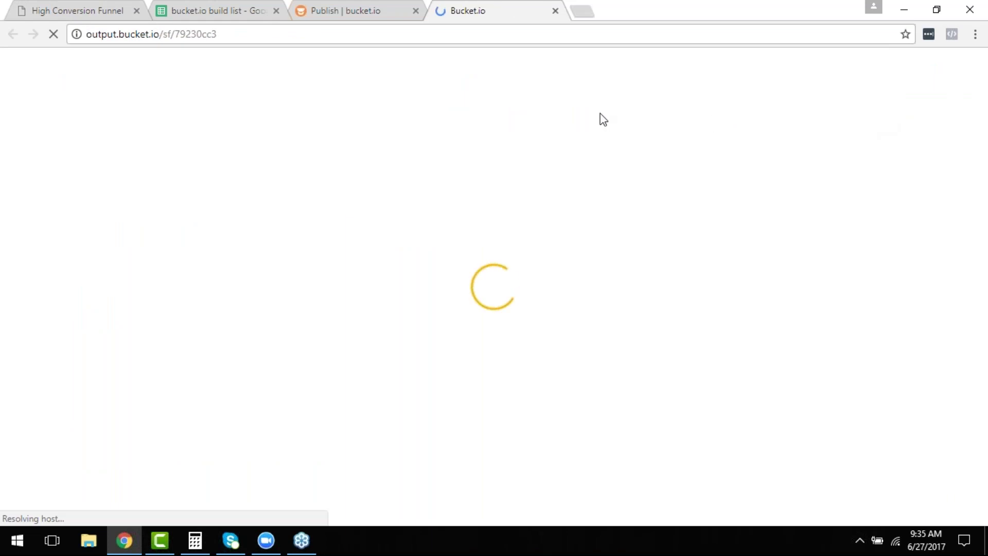
Start the funnel preview with YES and answer 'Hitting my Goals and Deadlines'.
scroll(592, 123, "down", 5)
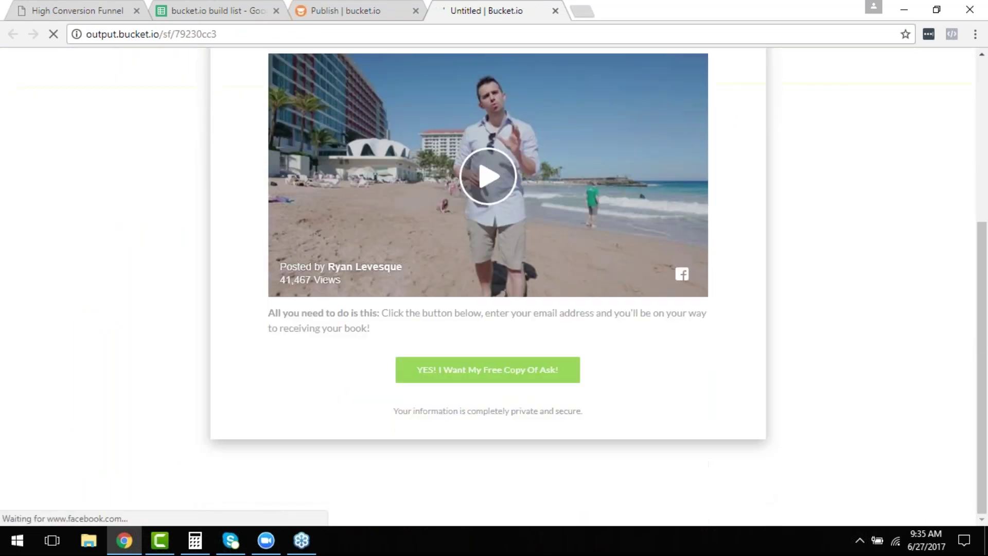
left_click(460, 376)
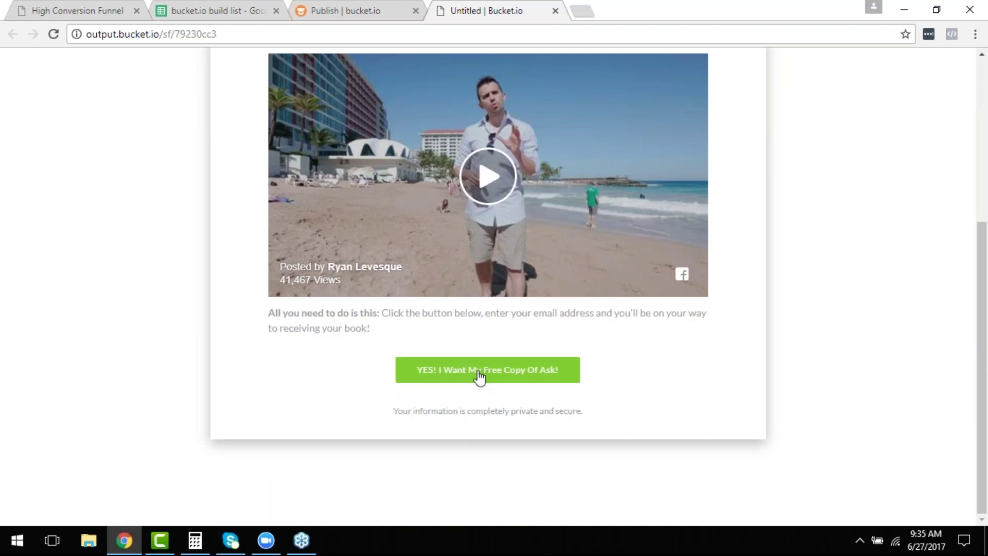
left_click(479, 376)
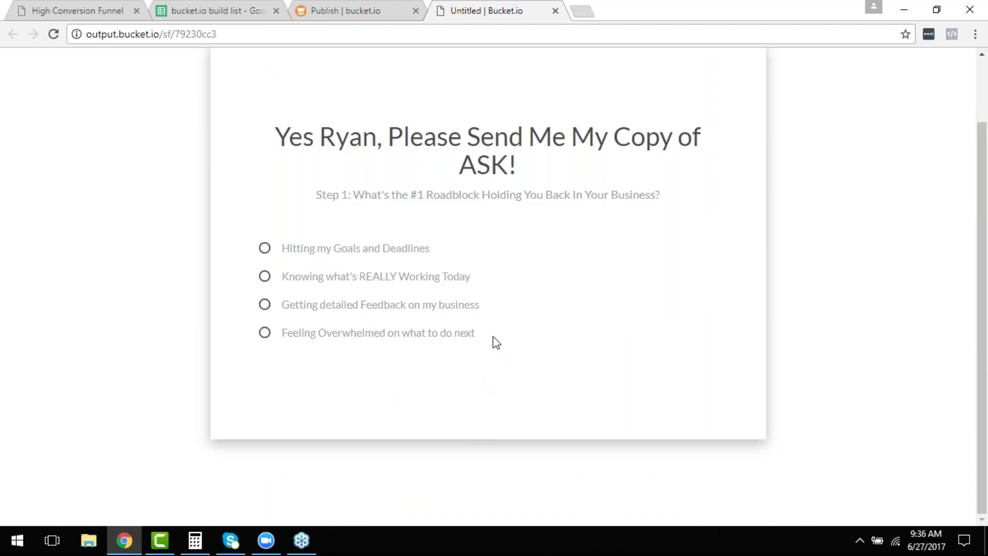
left_click(355, 249)
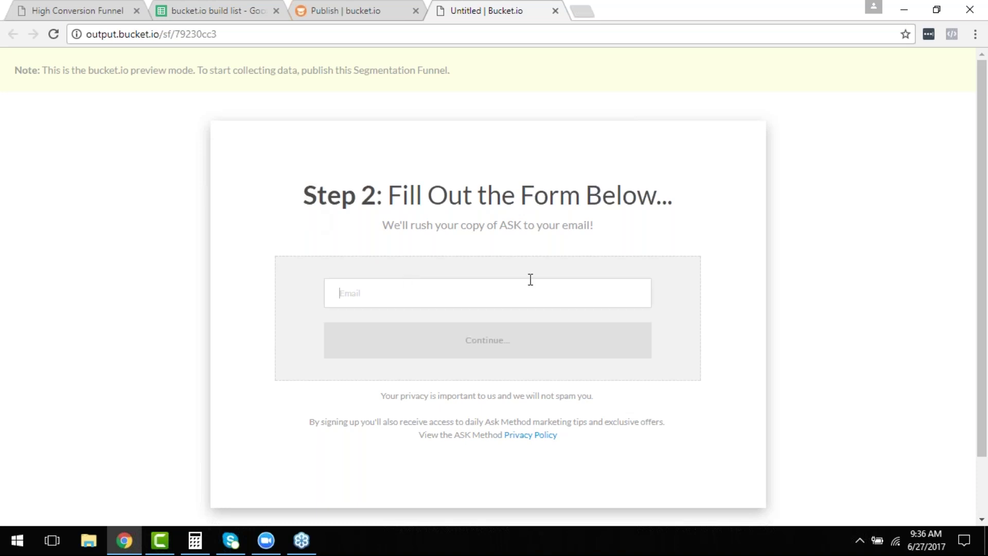
Enter an email, continue, and follow Find Out More to the book order form.
left_click(520, 351)
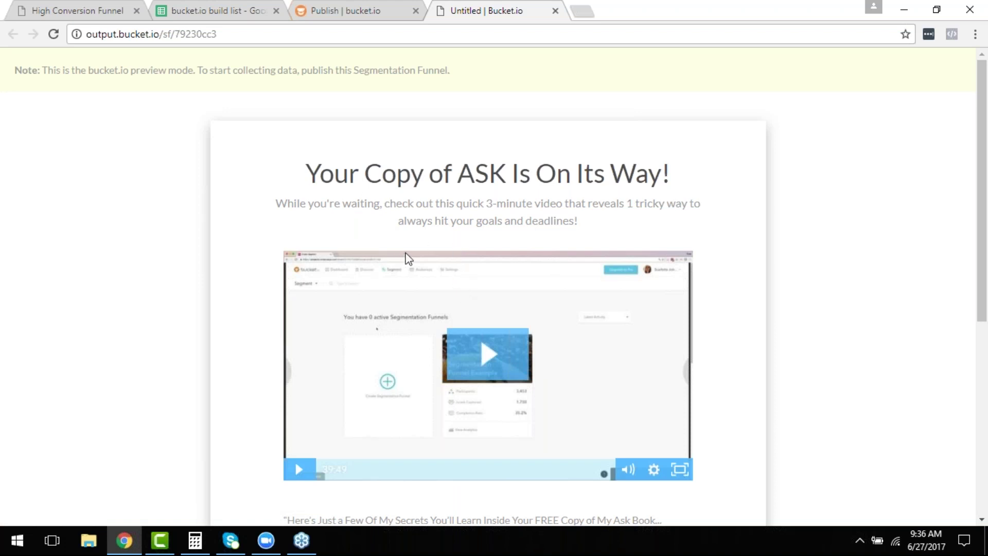
scroll(826, 334, "down", 1)
scroll(829, 339, "down", 6)
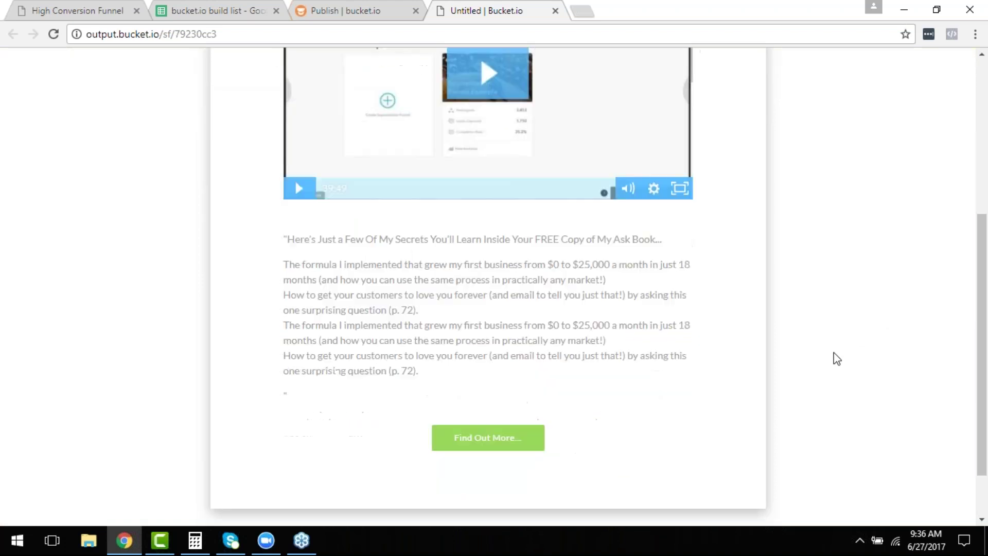
left_click(486, 369)
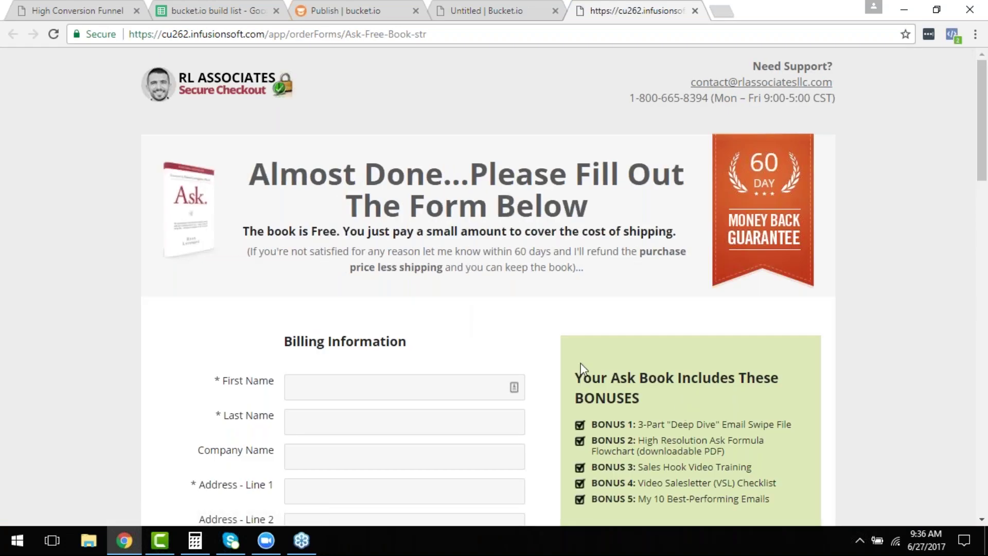
scroll(580, 369, "down", 7)
scroll(620, 429, "up", 15)
Go back to the segmentation funnel list and open the Ask Book Demo funnel's analytics.
left_click(356, 15)
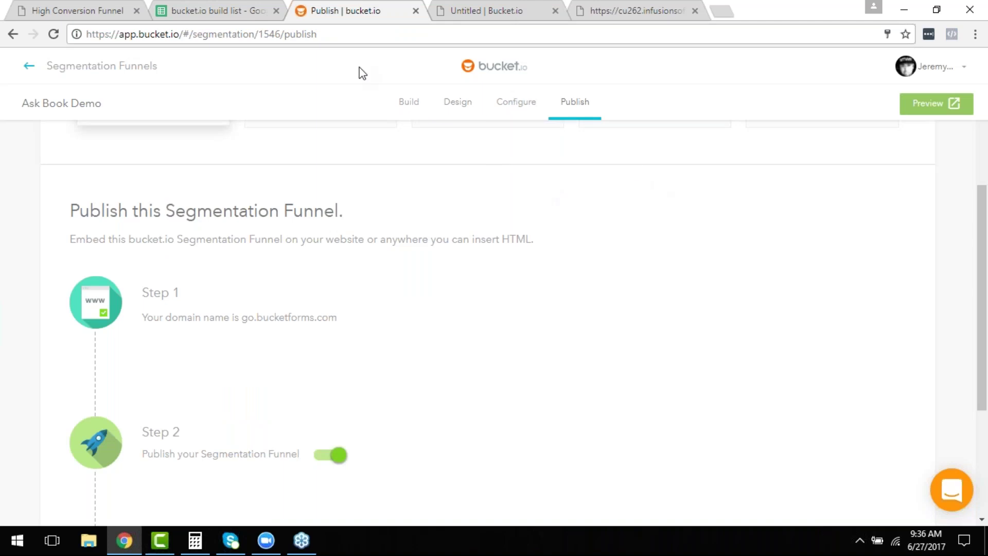
scroll(828, 257, "down", 1)
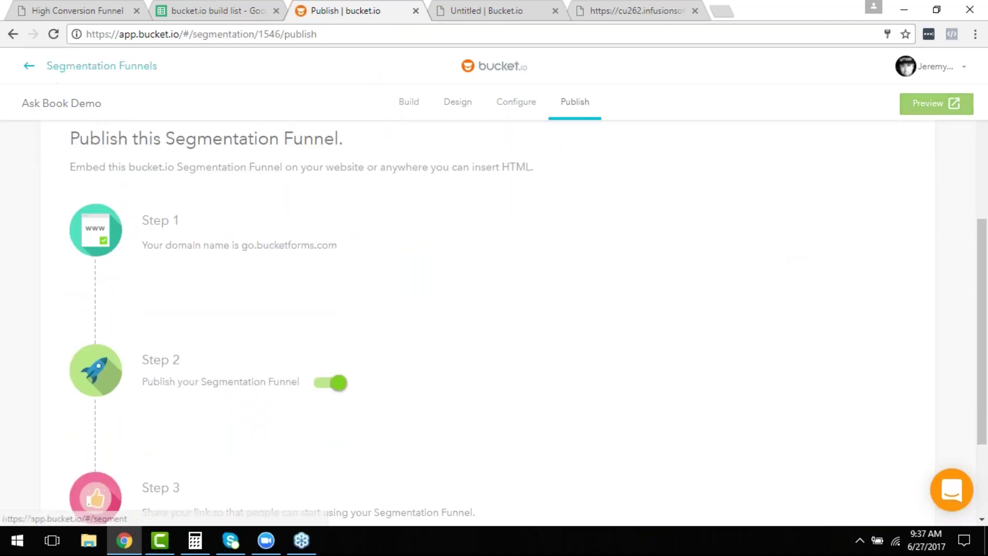
left_click(62, 69)
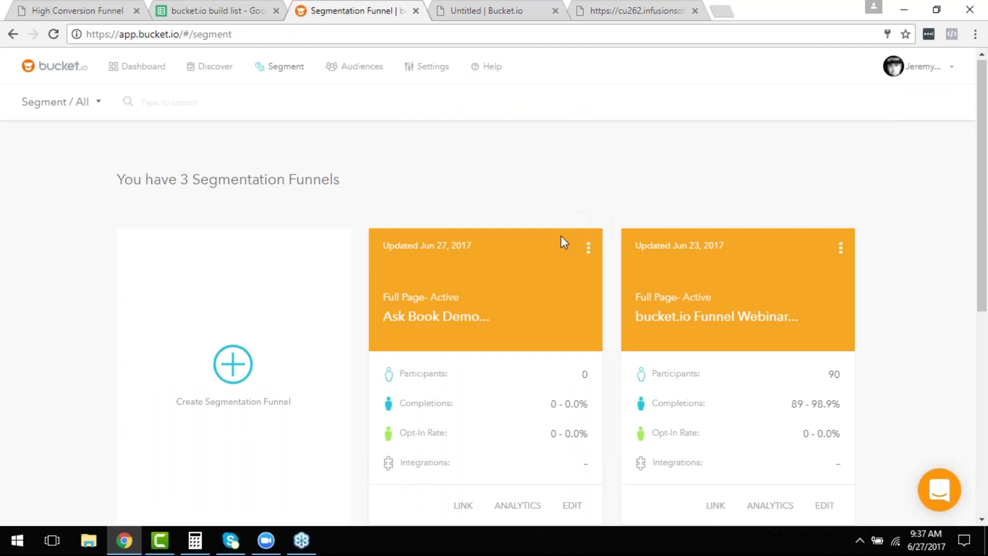
scroll(561, 242, "down", 4)
left_click(520, 288)
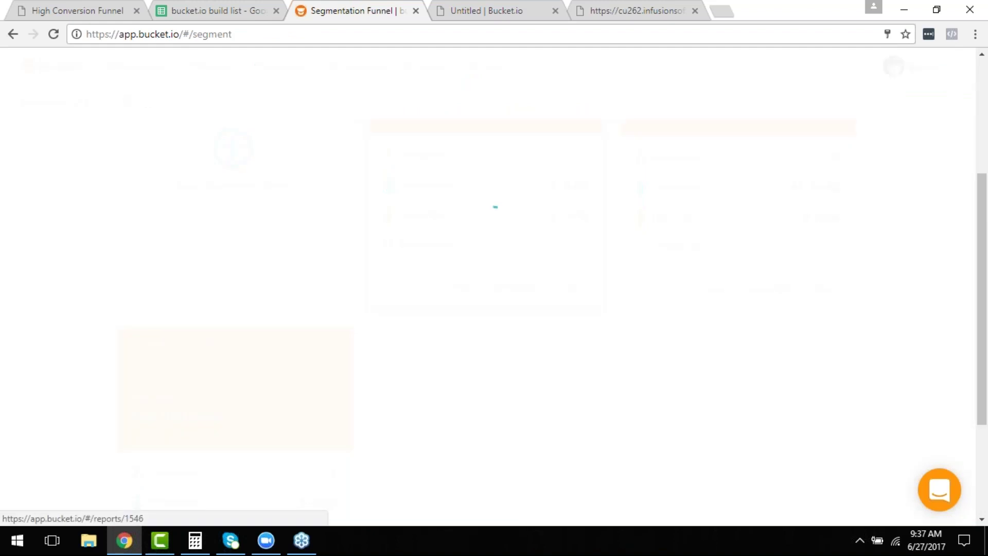
Review the stats: 0 participants, 0.0% completions, 0.0% opt-ins, plus Welcome Page and lead capture stats.
scroll(545, 293, "down", 1)
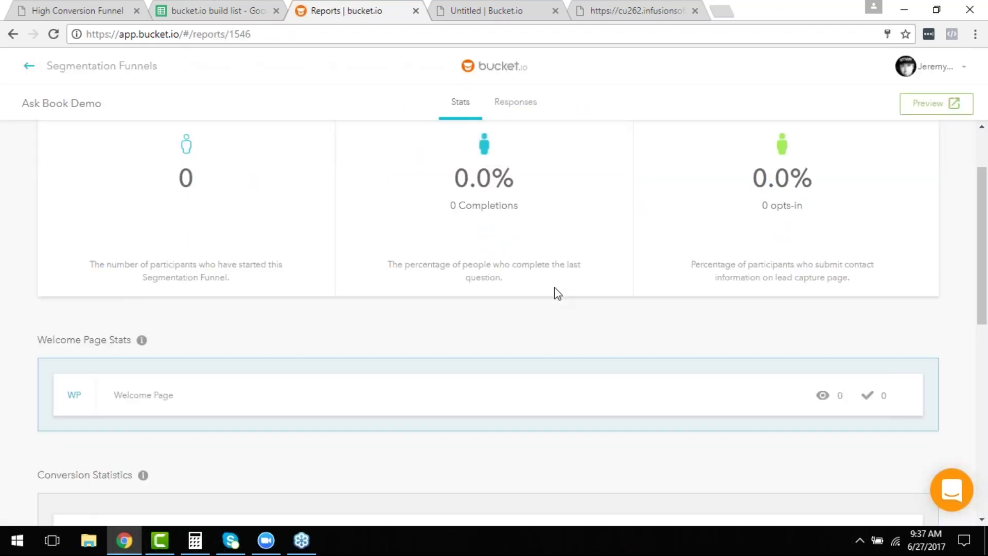
scroll(554, 294, "down", 3)
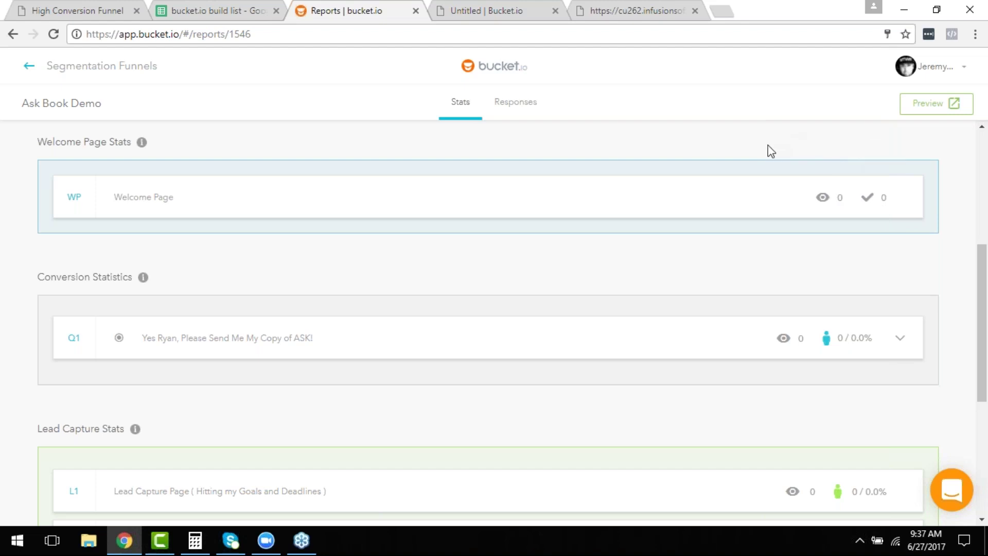
scroll(763, 190, "down", 1)
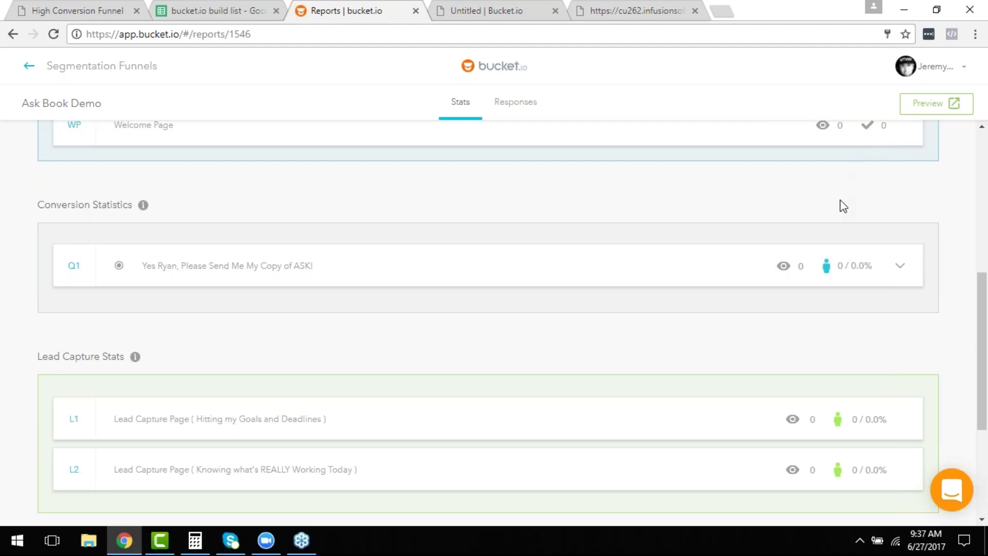
scroll(844, 211, "down", 1)
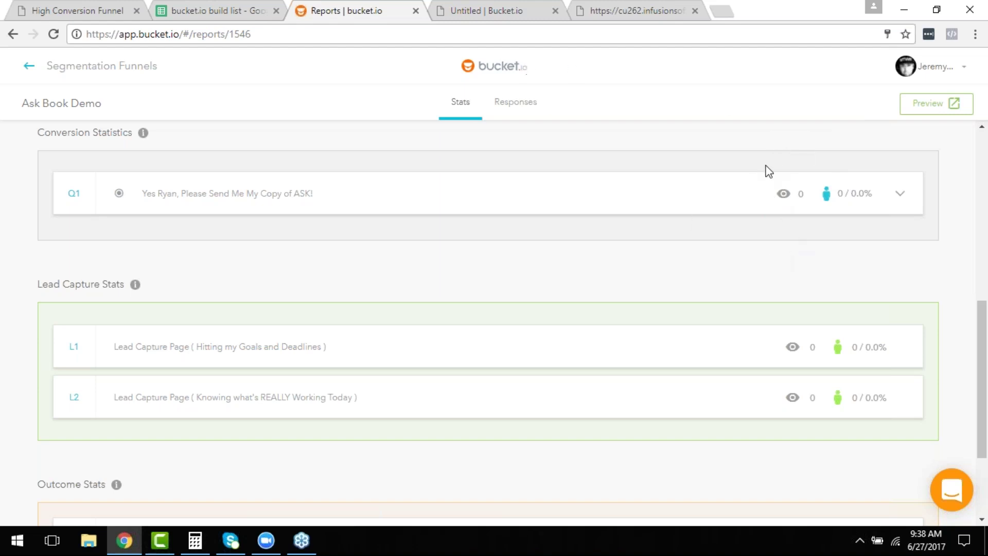
scroll(901, 184, "up", 1)
scroll(642, 177, "up", 10)
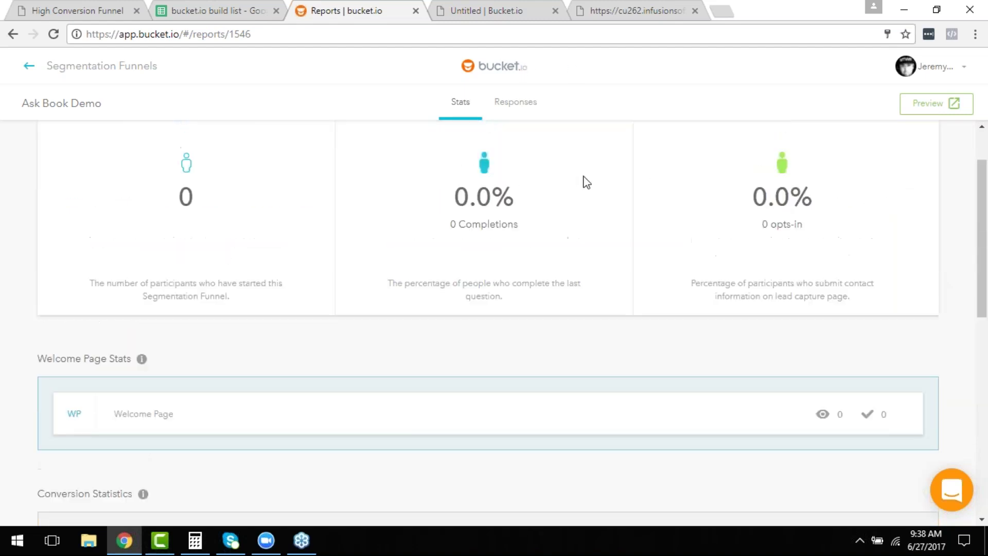
Return to the funnel list and open Ask Book Demo for editing.
left_click(138, 66)
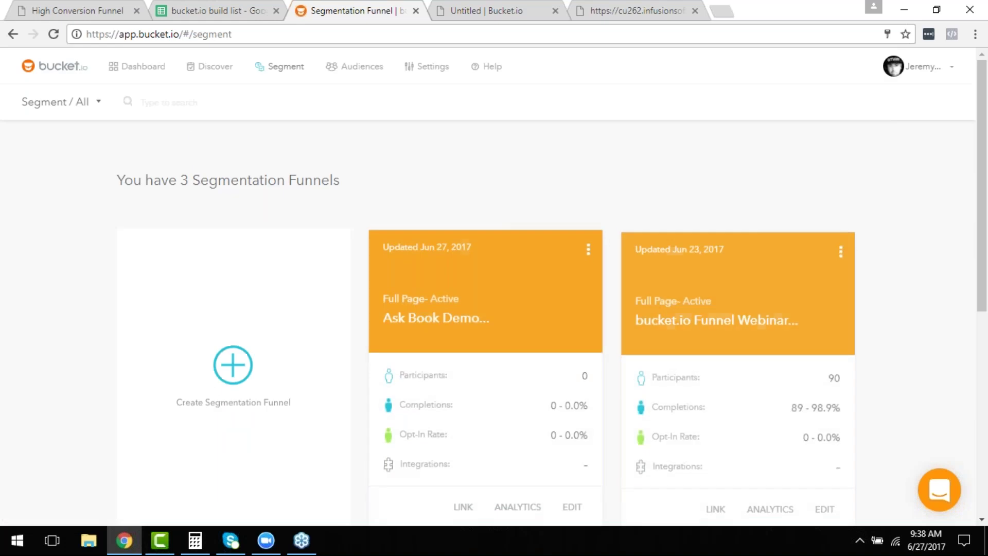
scroll(569, 401, "down", 3)
left_click(568, 372)
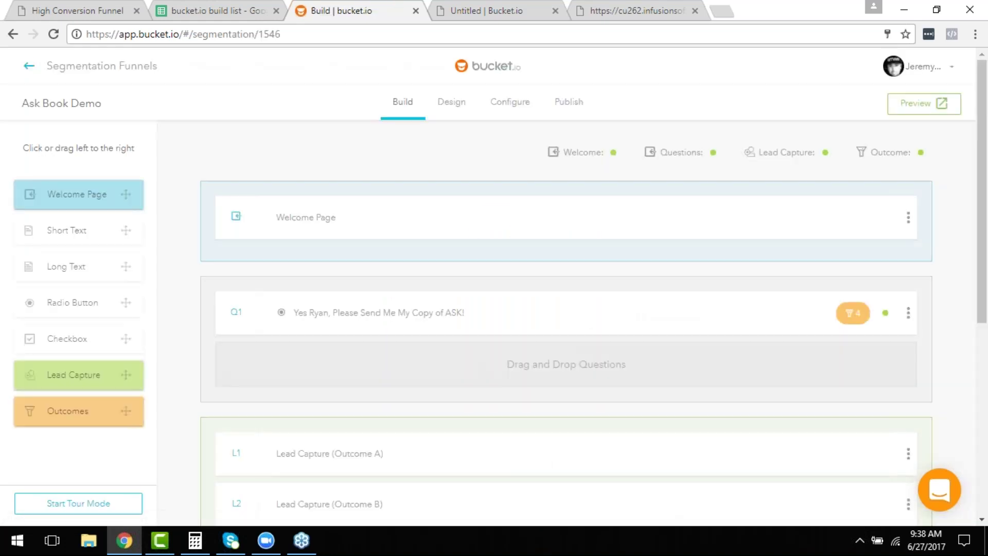
scroll(266, 163, "down", 4)
scroll(363, 219, "down", 1)
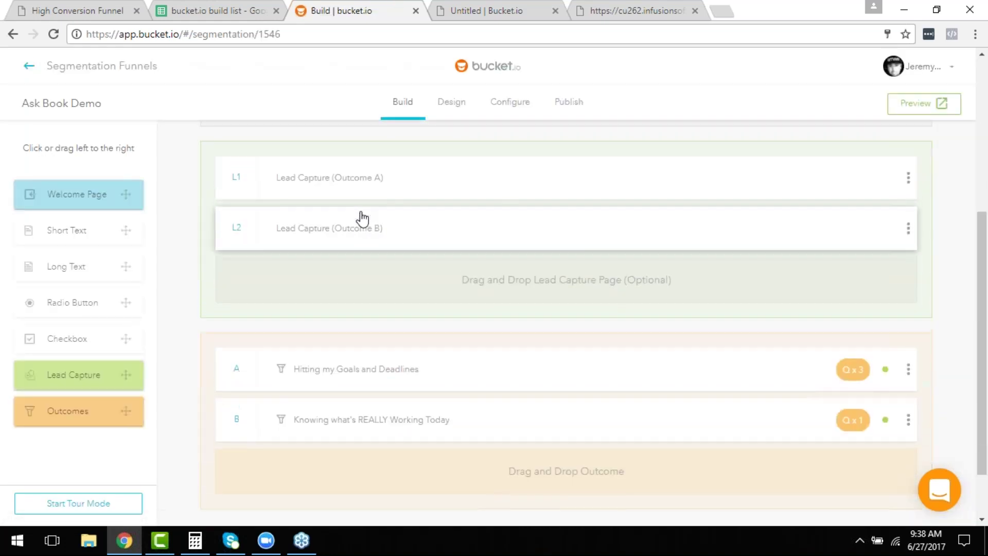
scroll(362, 219, "up", 4)
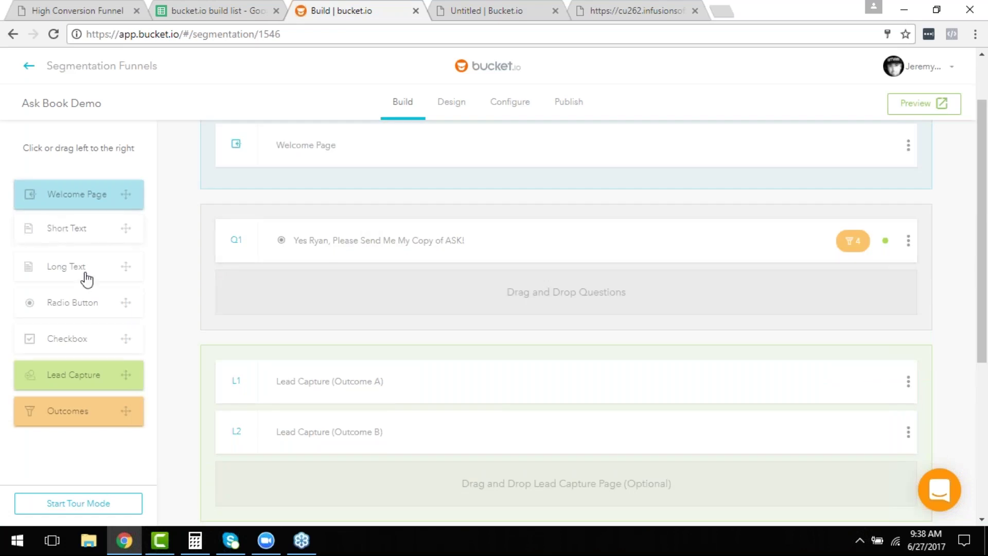
Add a Radio Button question below Q1 and name it Q2.
left_click_drag(68, 309, 353, 304)
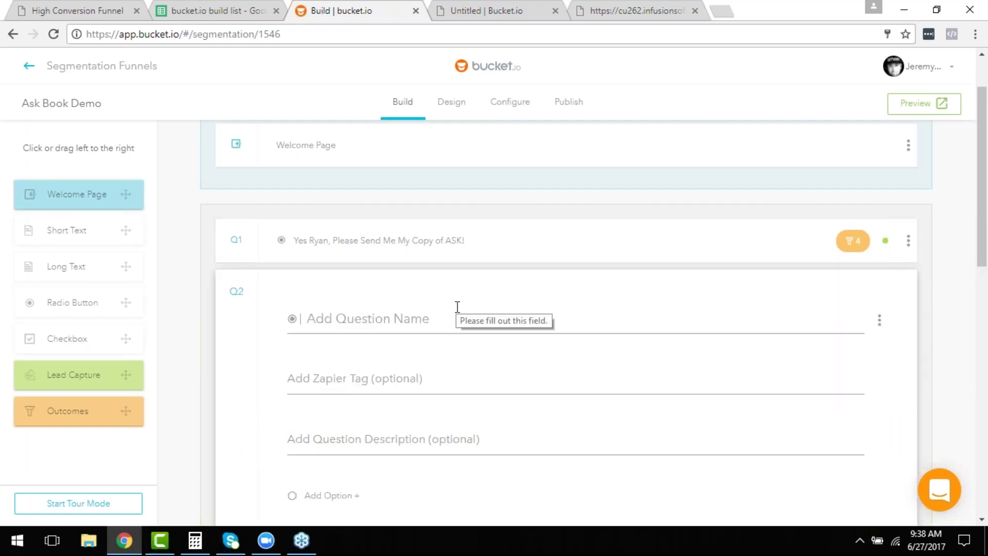
scroll(457, 307, "down", 6)
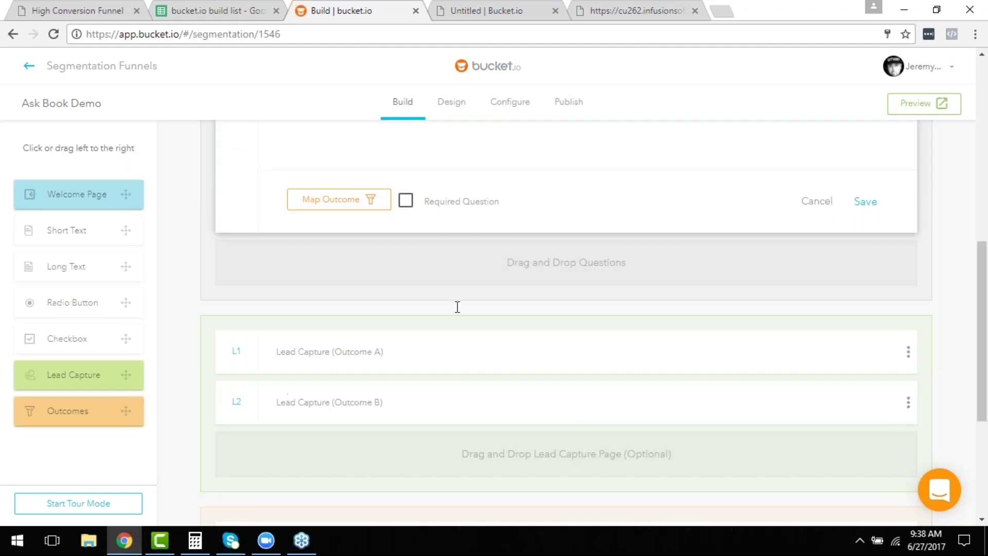
scroll(457, 307, "down", 1)
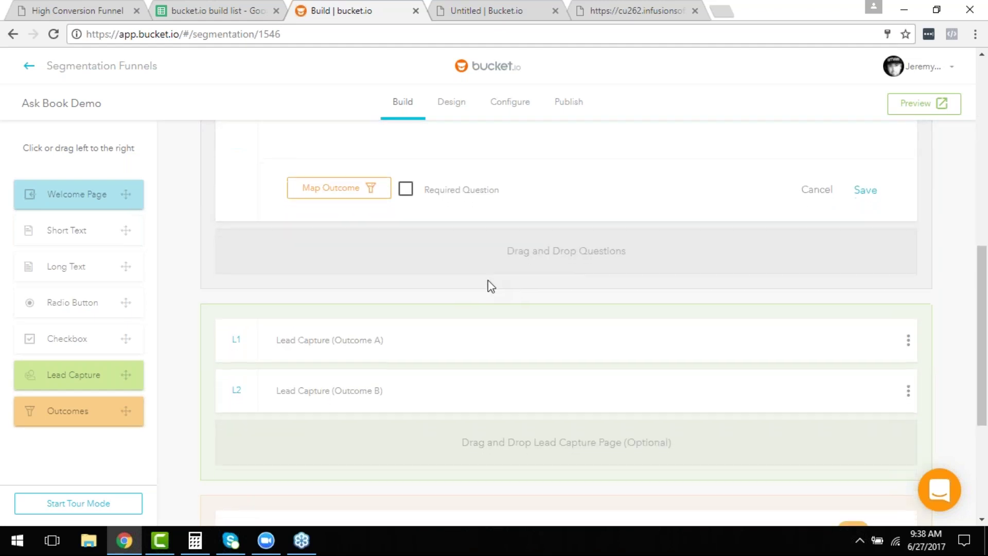
scroll(488, 283, "up", 5)
left_click(447, 192)
type("Q2")
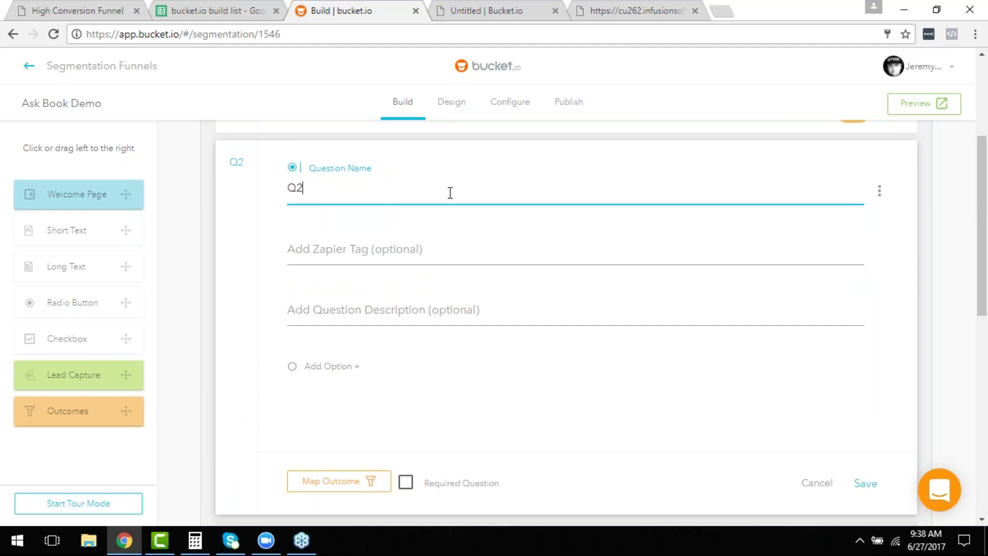
scroll(452, 191, "down", 4)
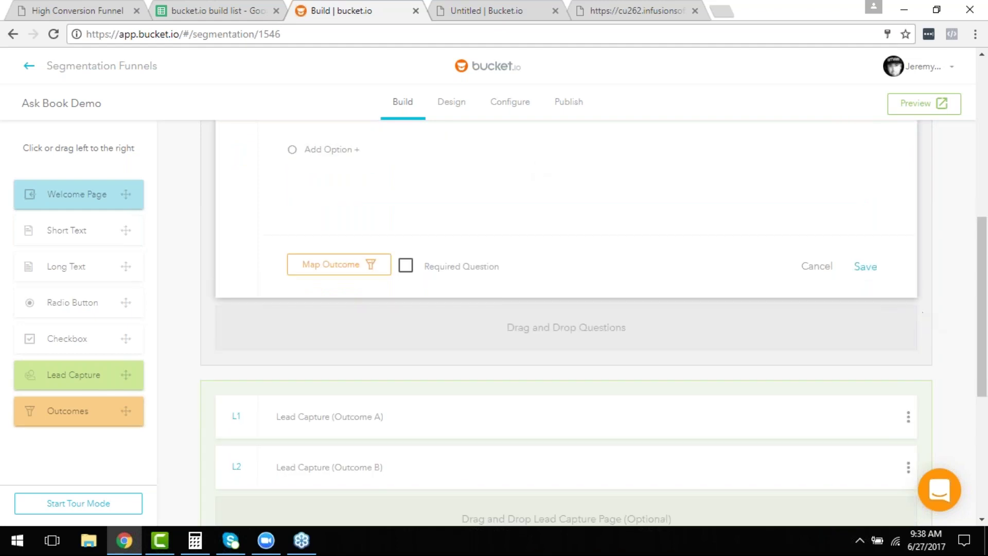
left_click(868, 274)
scroll(399, 269, "up", 3)
Give Q2 the answer options 'test' and 'test 2' and save it.
left_click(295, 298)
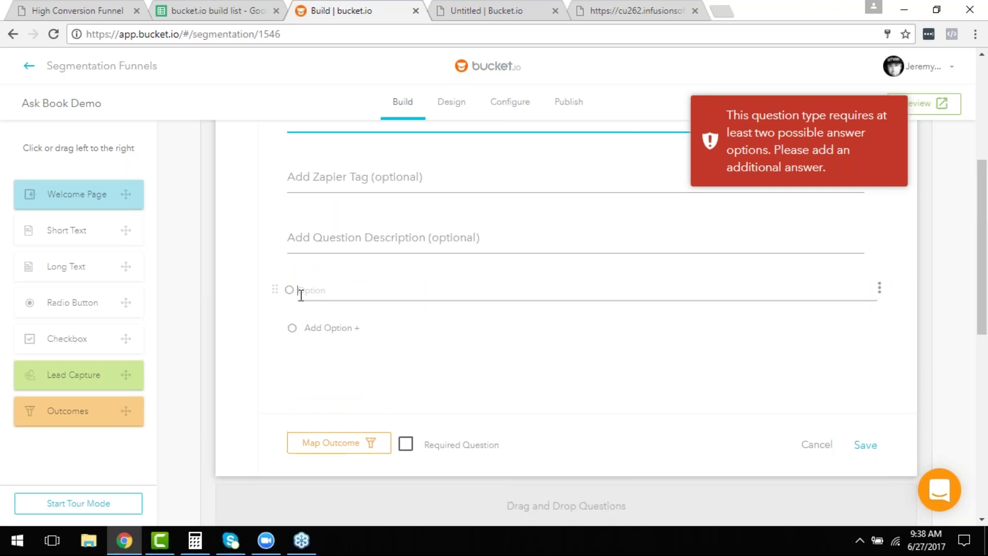
type("test")
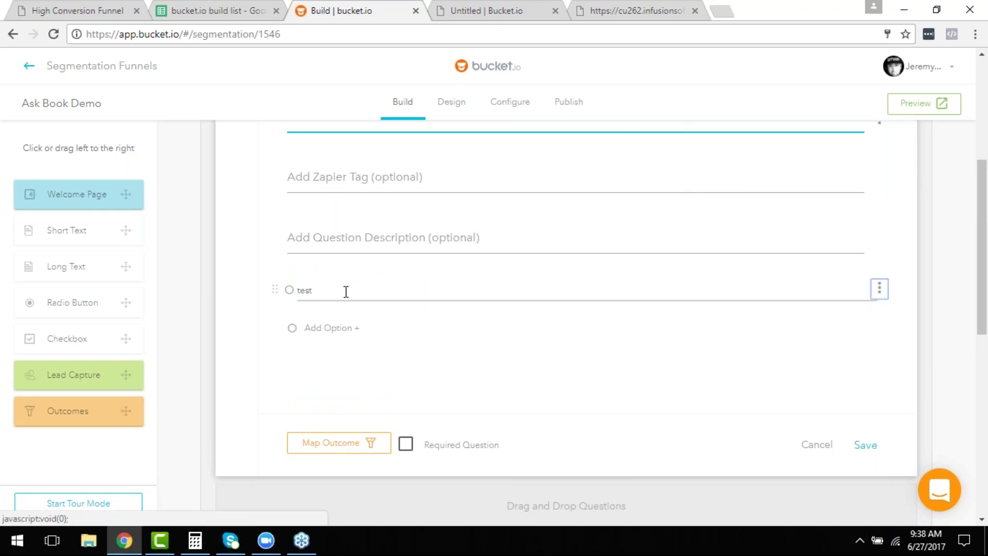
left_click(351, 328)
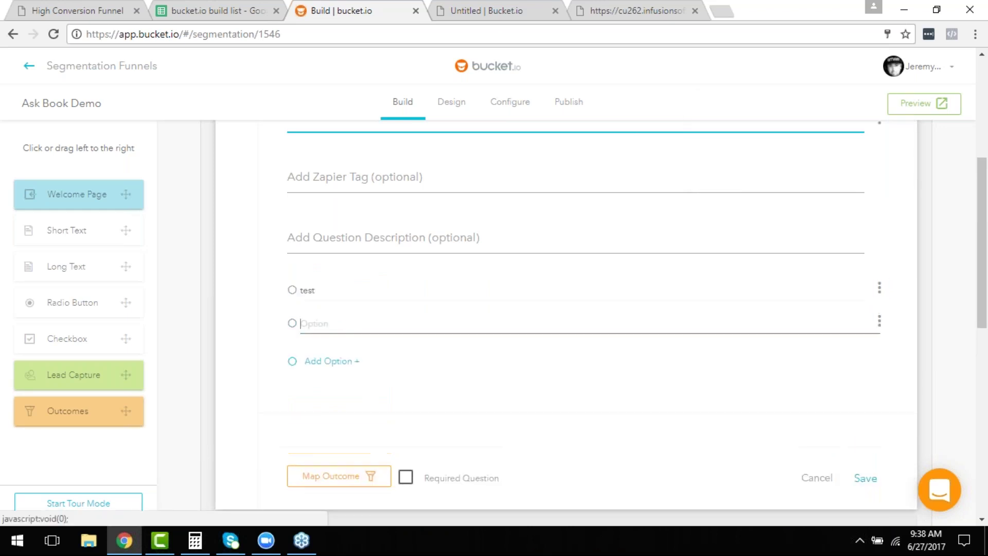
type("test 2")
scroll(642, 309, "up", 1)
scroll(721, 350, "down", 3)
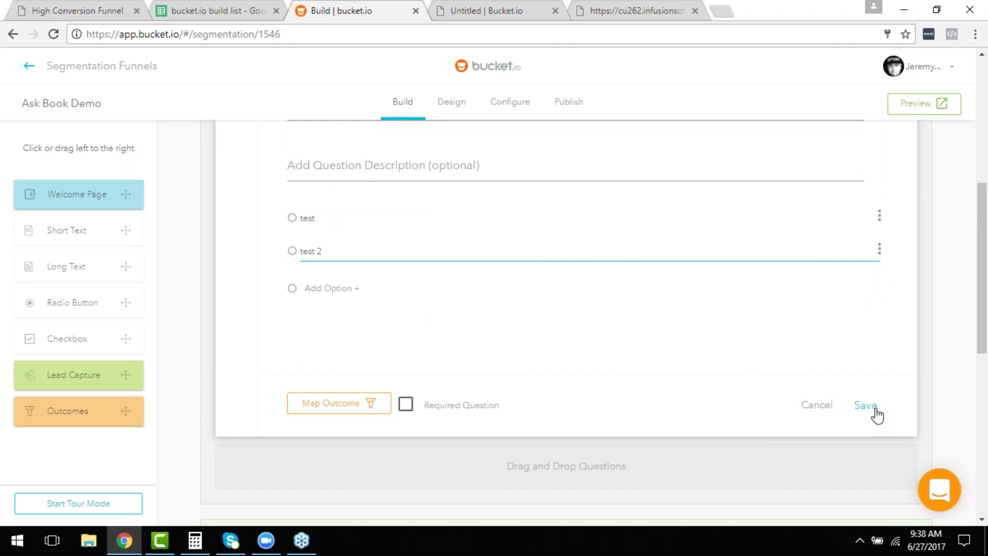
left_click(873, 410)
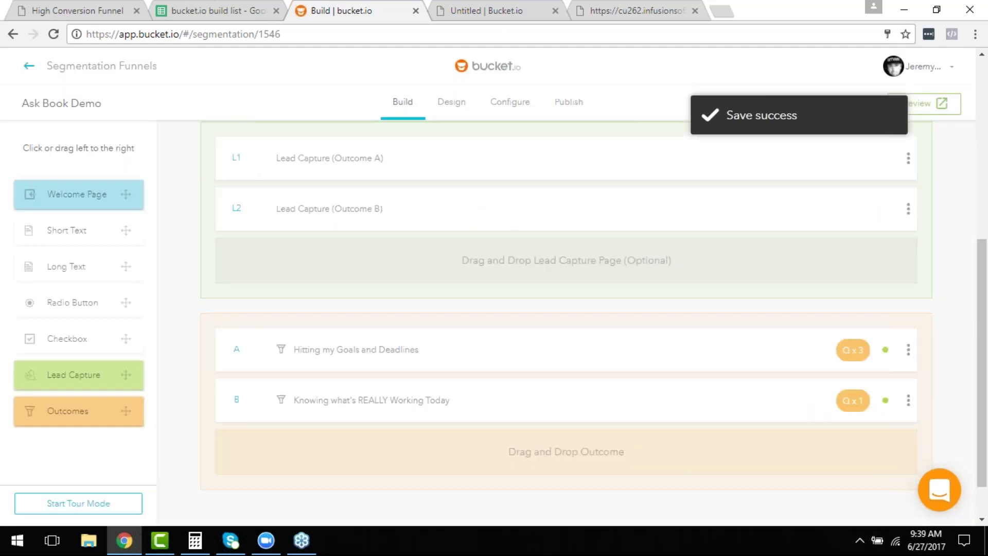
Return to the segmentation funnel list, briefly reopening Ask Book Demo along the way.
scroll(749, 398, "up", 4)
scroll(568, 251, "up", 3)
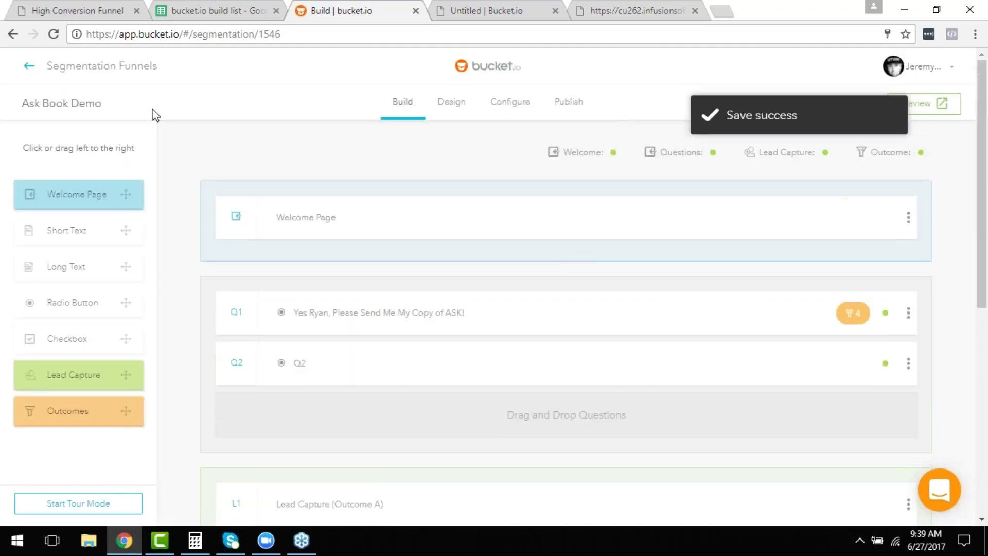
left_click(84, 67)
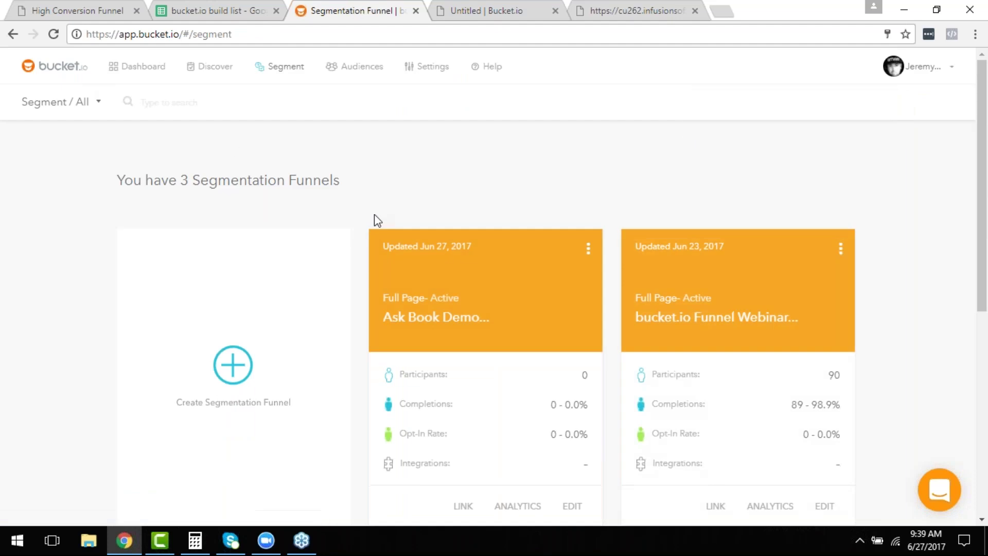
scroll(582, 381, "down", 3)
left_click(570, 359)
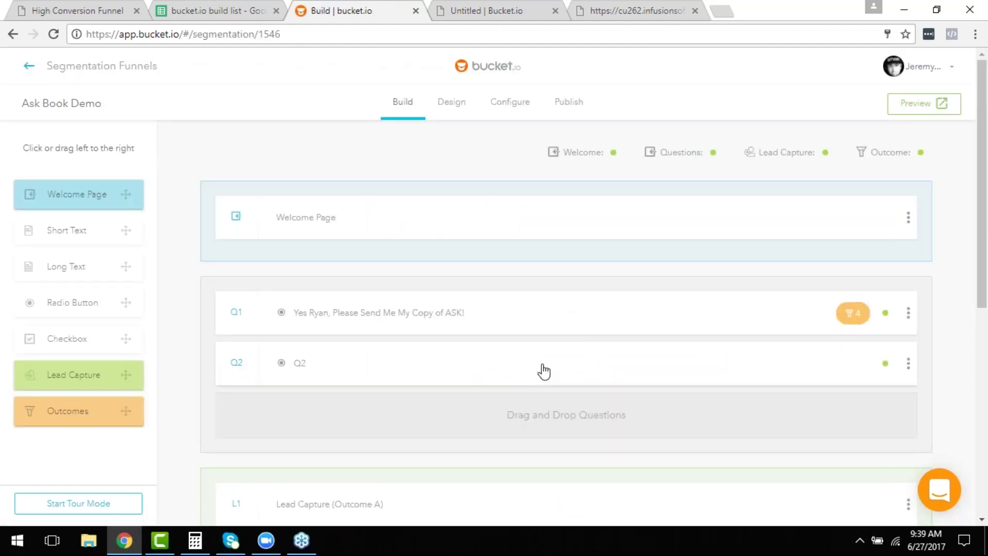
left_click(33, 69)
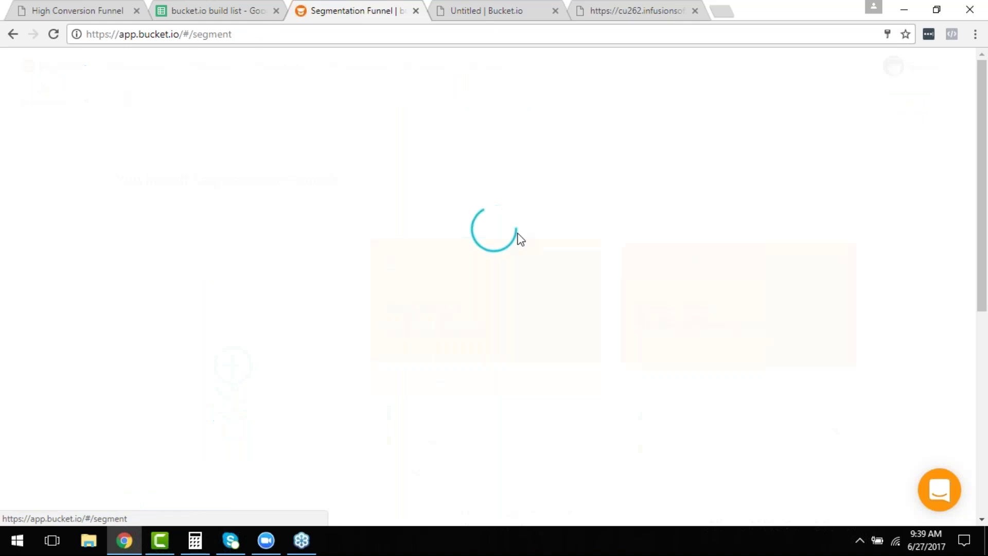
scroll(525, 258, "down", 3)
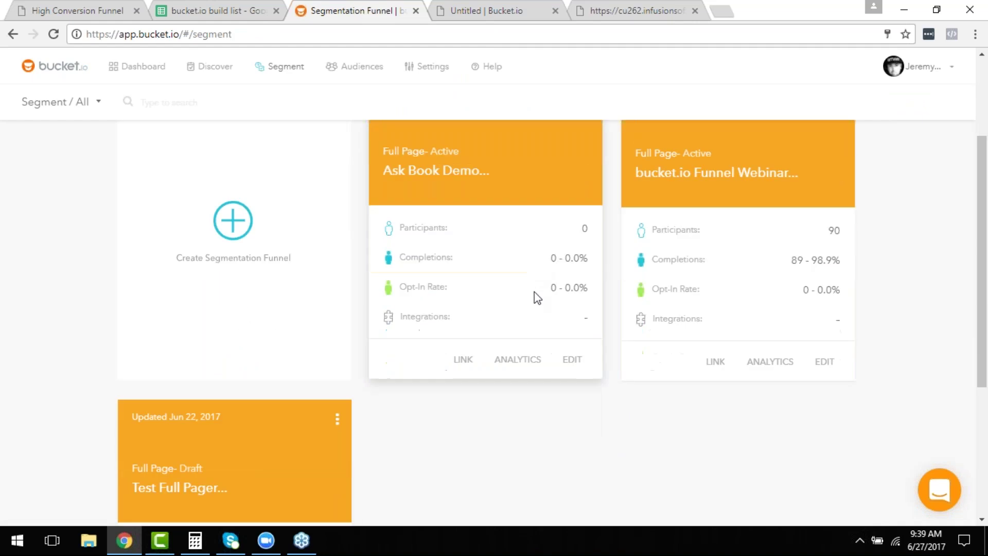
left_click(529, 364)
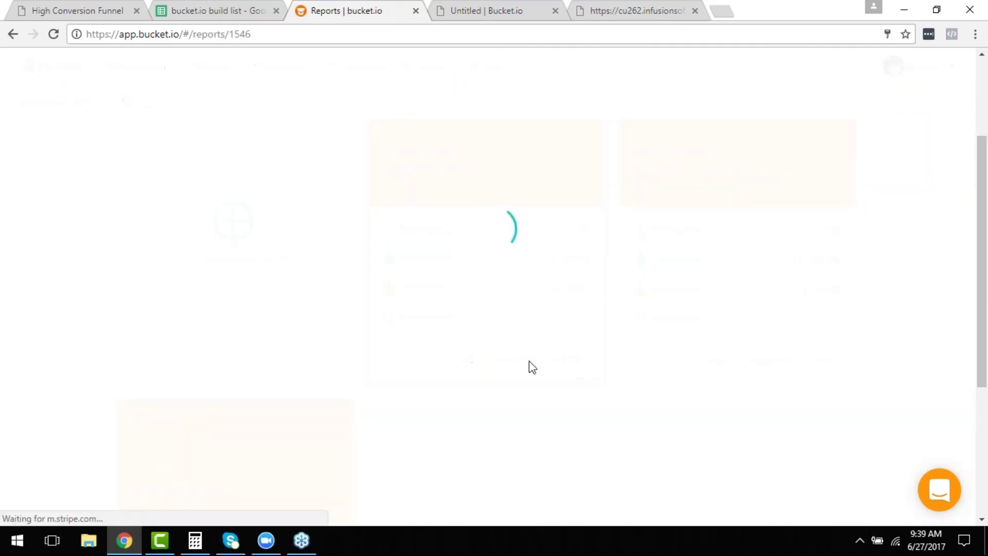
scroll(597, 339, "down", 3)
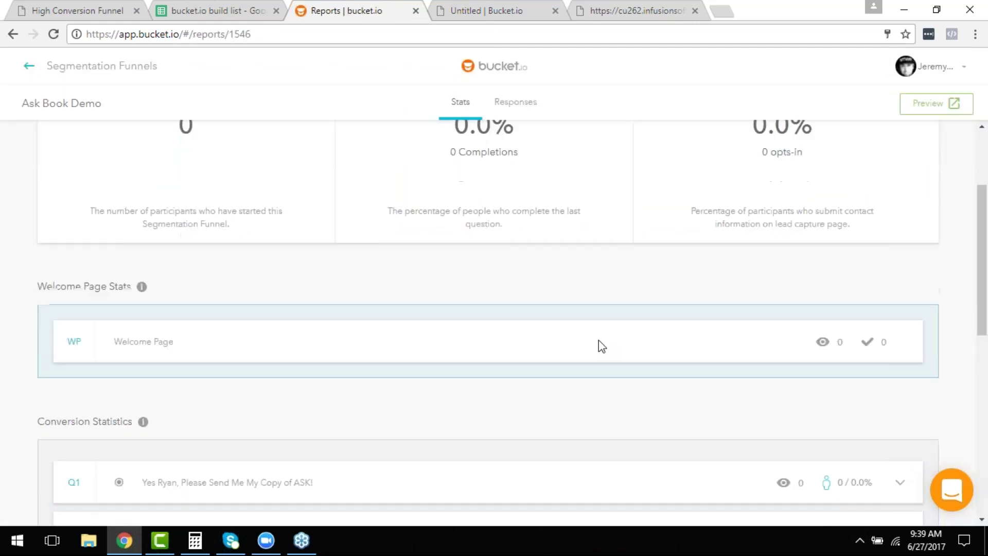
scroll(695, 382, "down", 2)
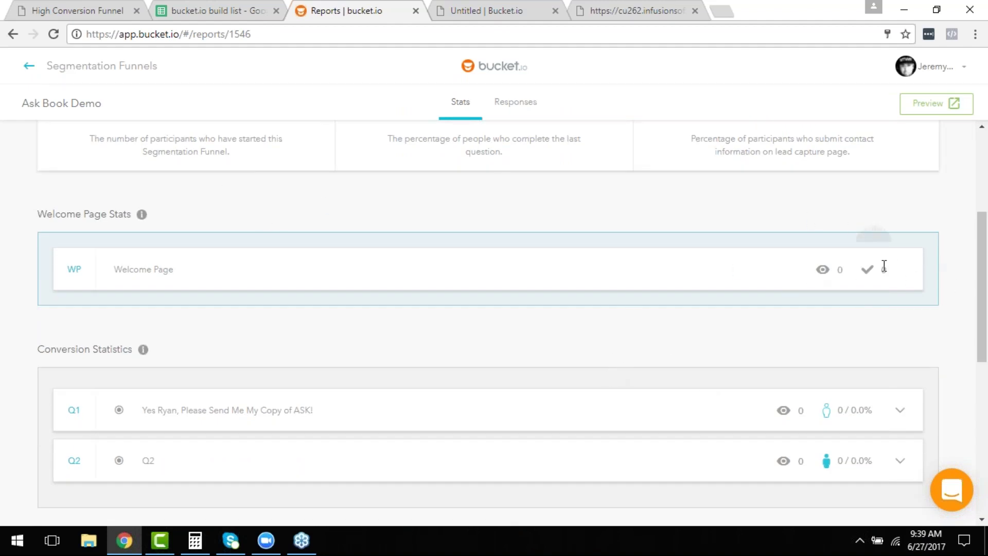
scroll(884, 268, "down", 2)
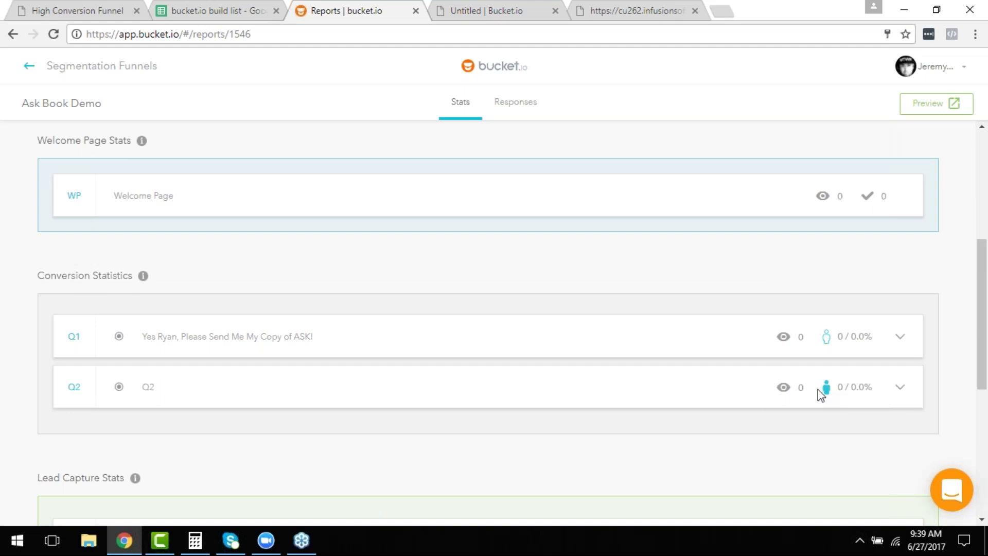
scroll(821, 390, "down", 2)
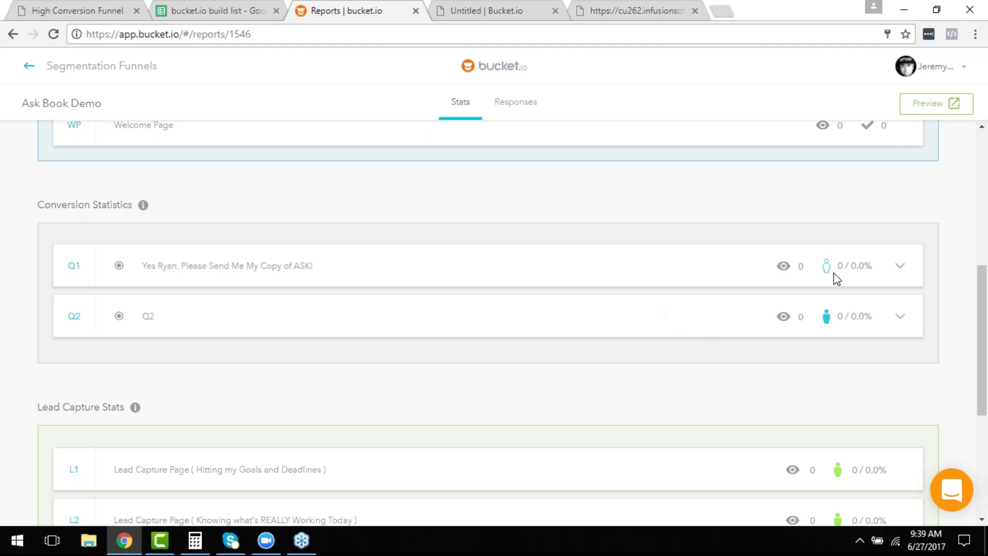
scroll(854, 344, "down", 3)
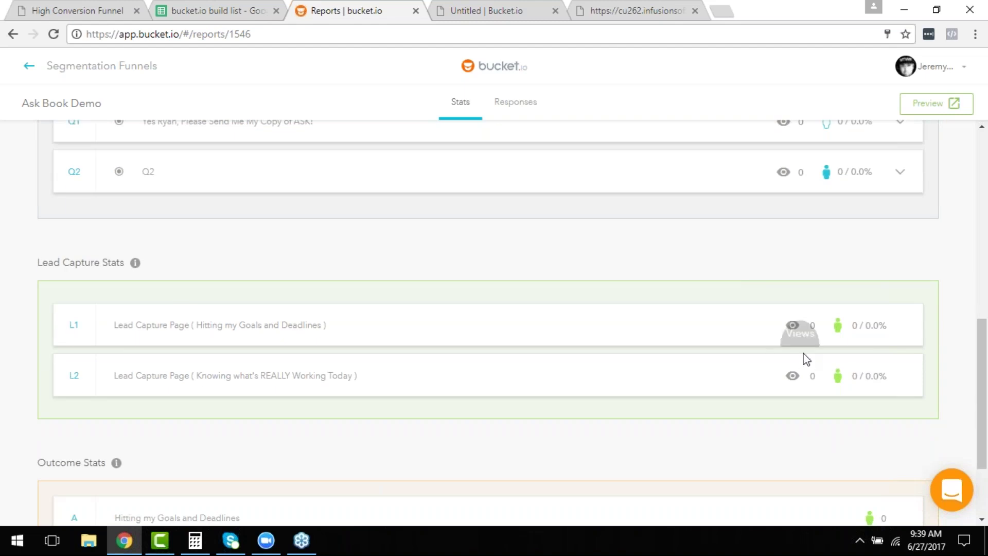
scroll(805, 356, "up", 3)
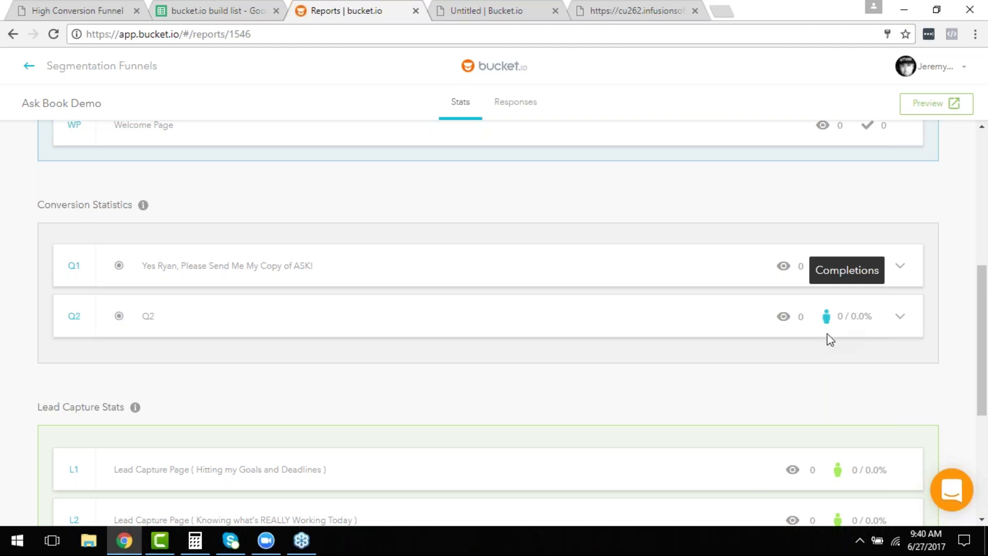
scroll(677, 355, "down", 1)
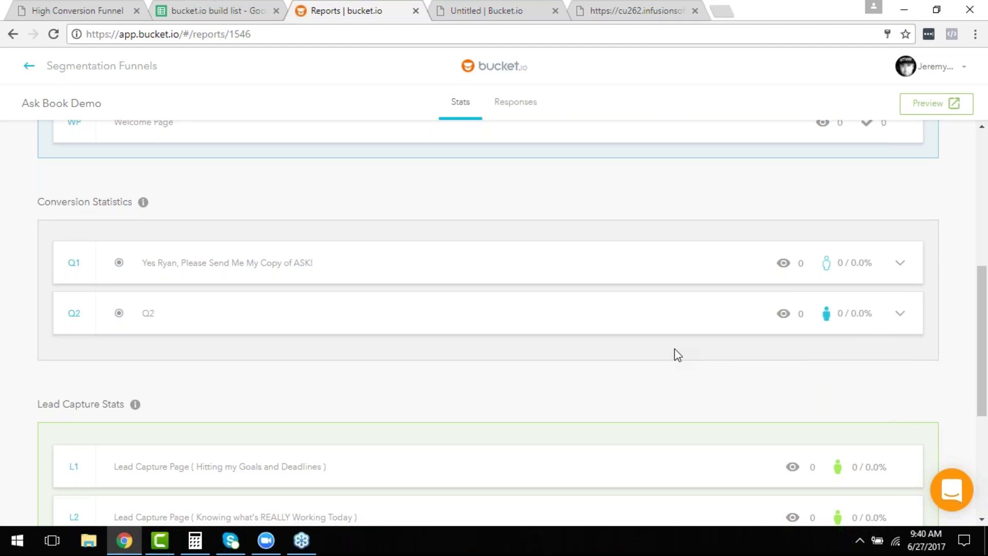
scroll(677, 355, "down", 5)
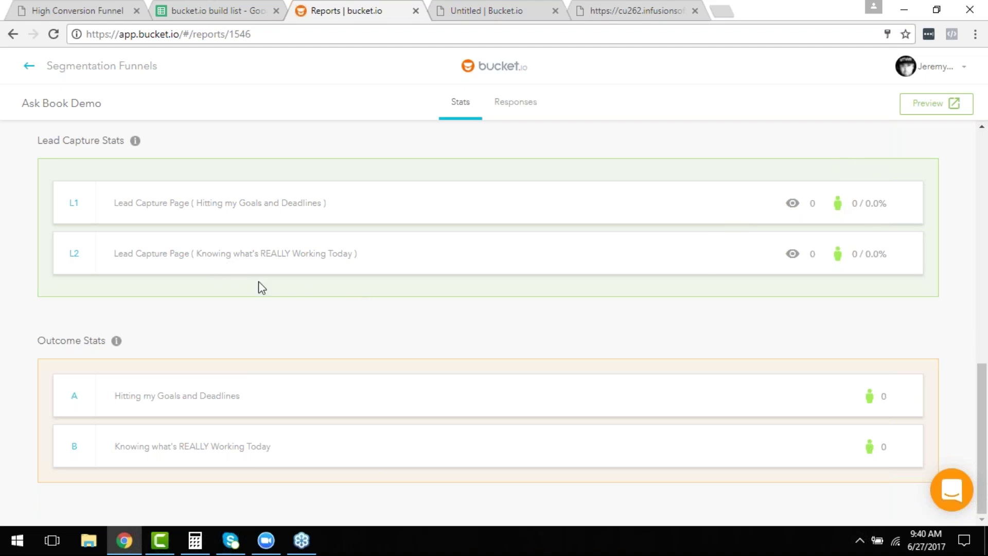
scroll(367, 324, "up", 3)
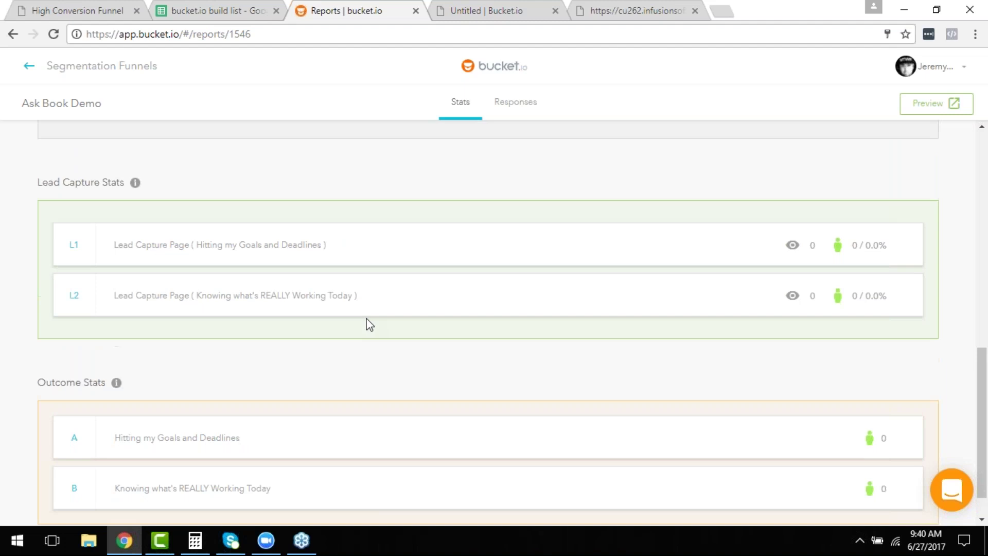
Scroll through the report: 0 participants, 0.0% completions, 0.0% opt-in rate, 0 Welcome Page views.
scroll(368, 328, "up", 4)
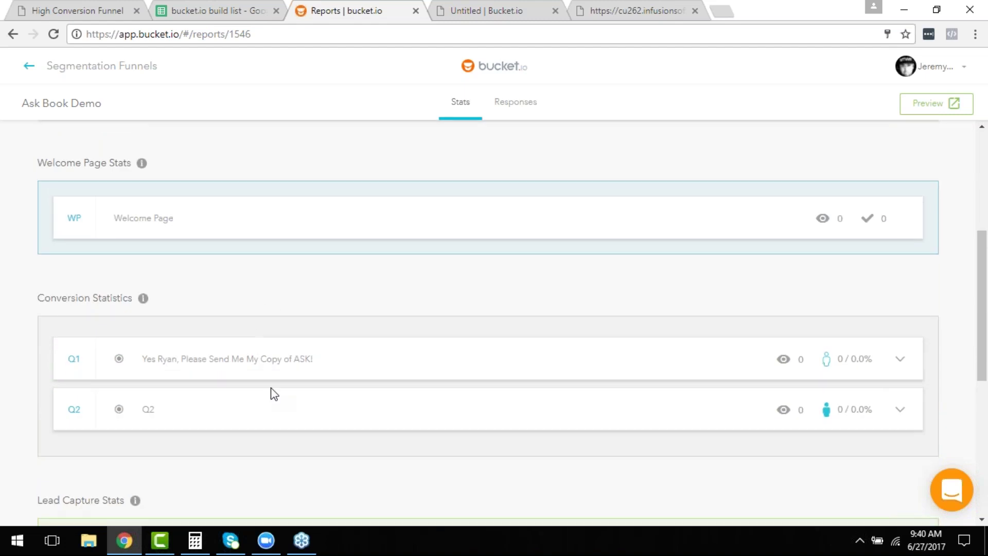
scroll(281, 391, "down", 3)
scroll(284, 383, "down", 4)
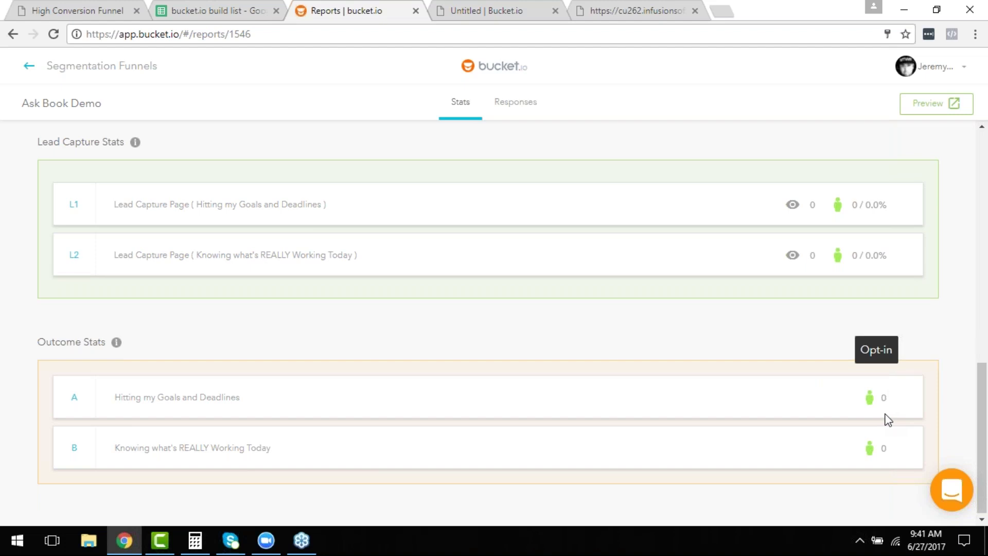
scroll(718, 404, "up", 8)
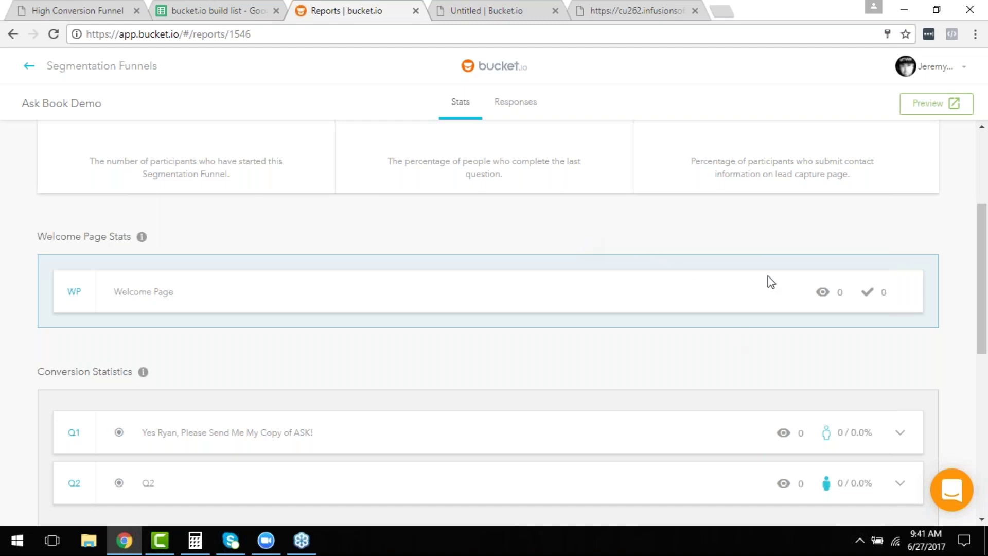
scroll(777, 320, "down", 1)
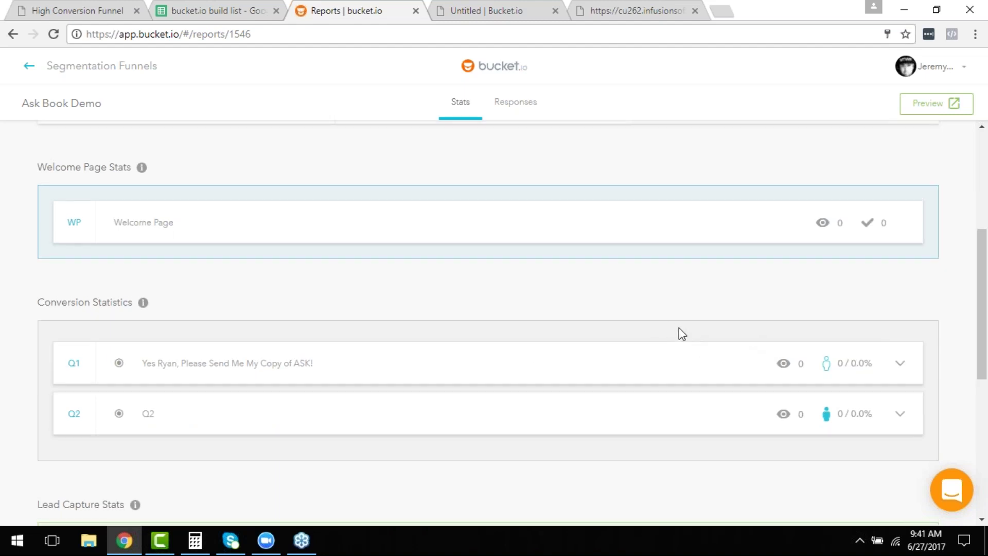
scroll(682, 334, "up", 4)
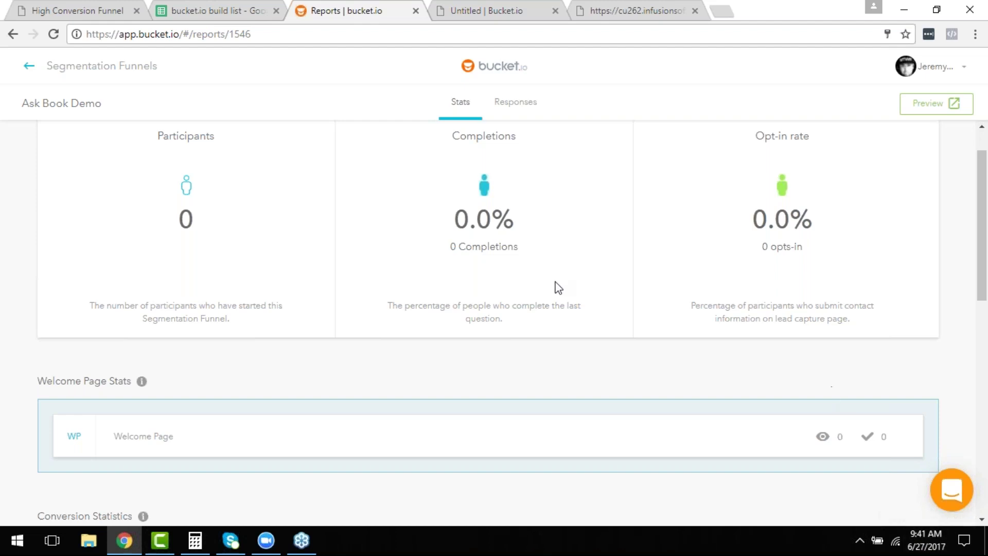
scroll(565, 302, "up", 1)
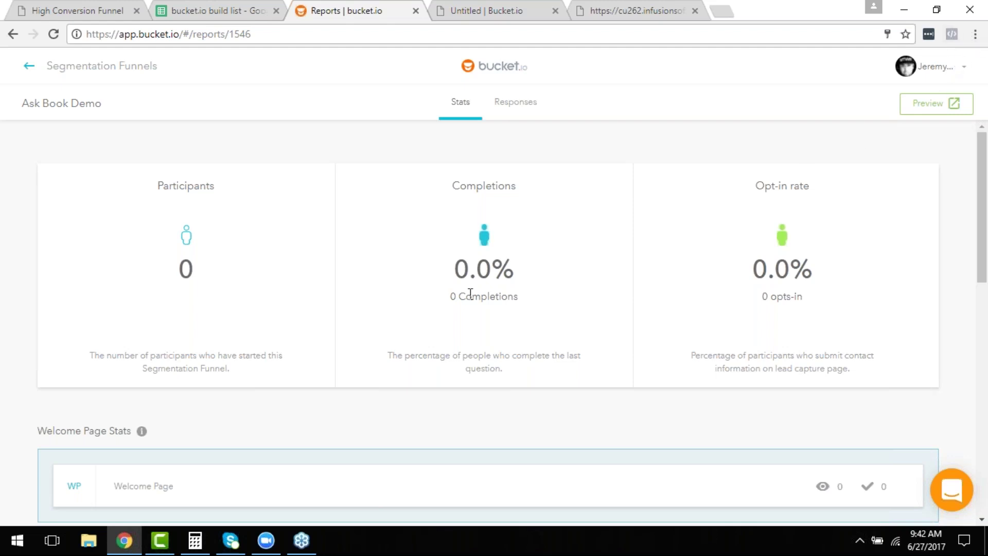
Open Ask Book Demo's build view from the funnel list and review lead captures L1, L2 and outcomes A, B.
left_click(66, 68)
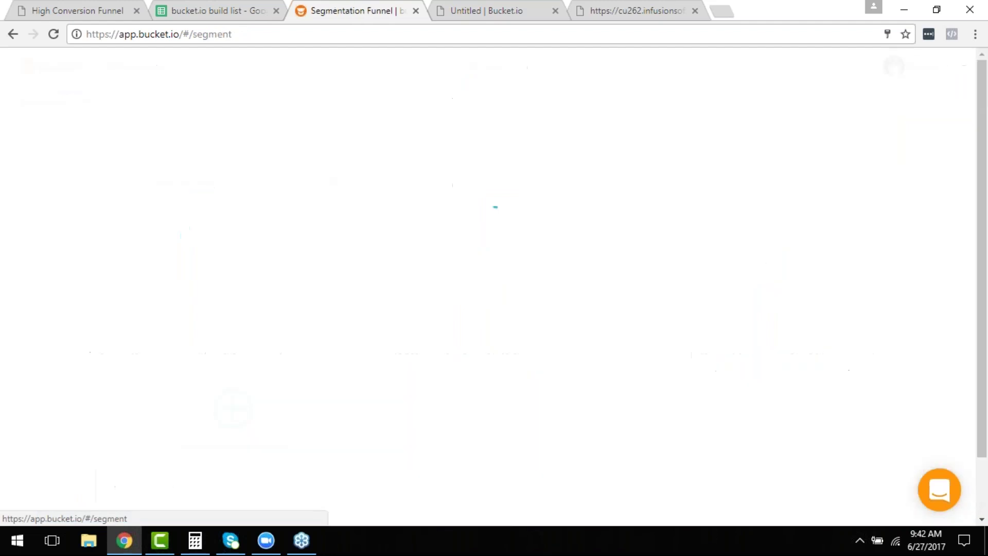
scroll(490, 257, "down", 3)
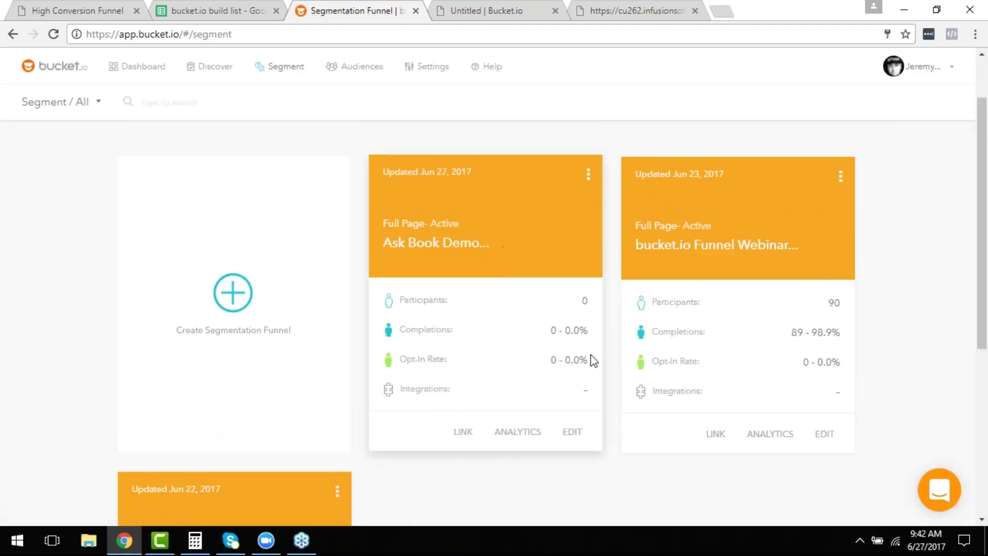
scroll(591, 369, "down", 3)
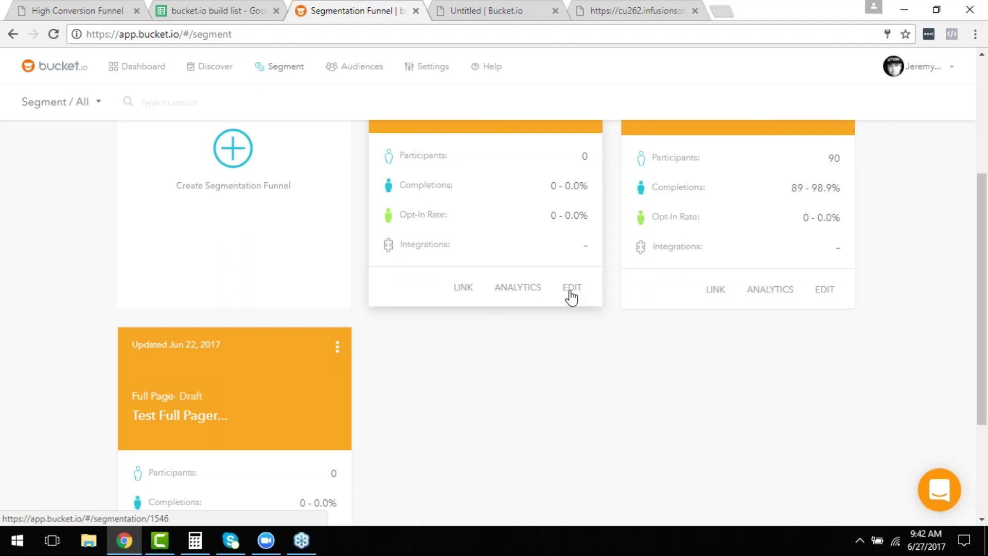
left_click(573, 290)
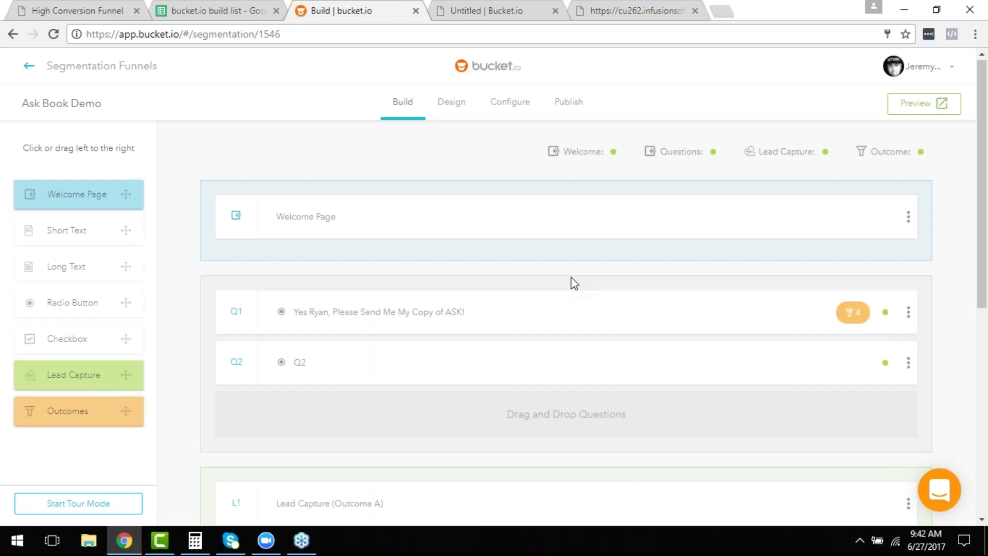
scroll(573, 285, "down", 7)
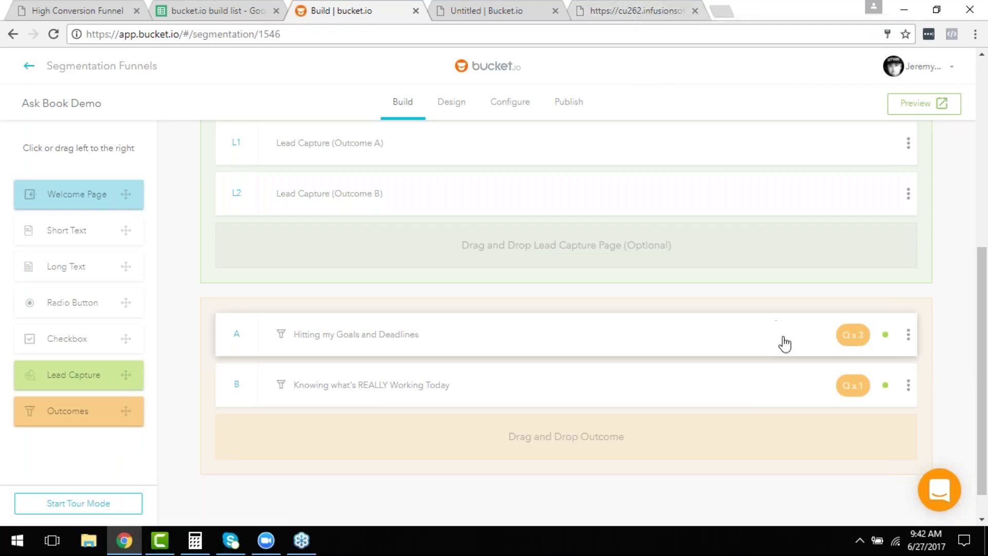
scroll(783, 344, "up", 2)
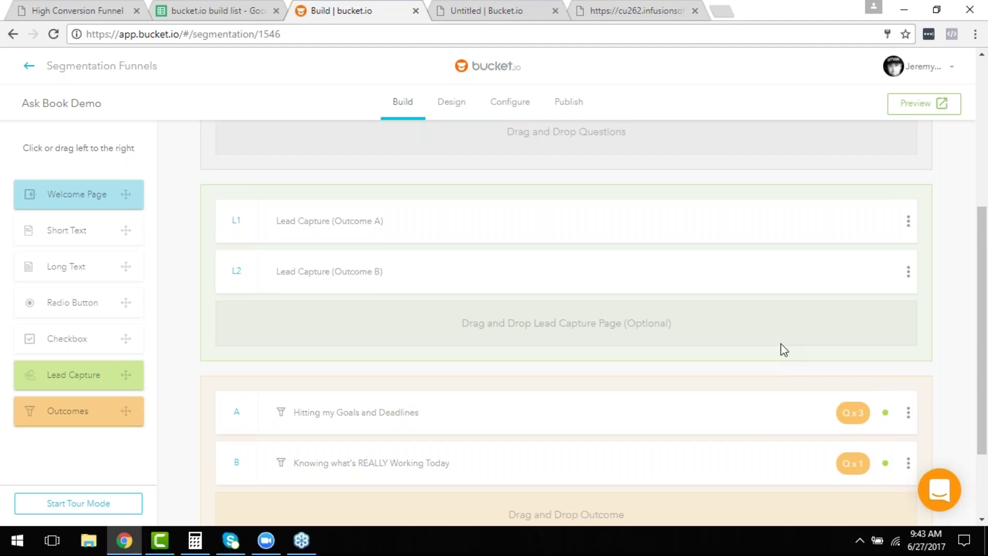
scroll(780, 344, "up", 5)
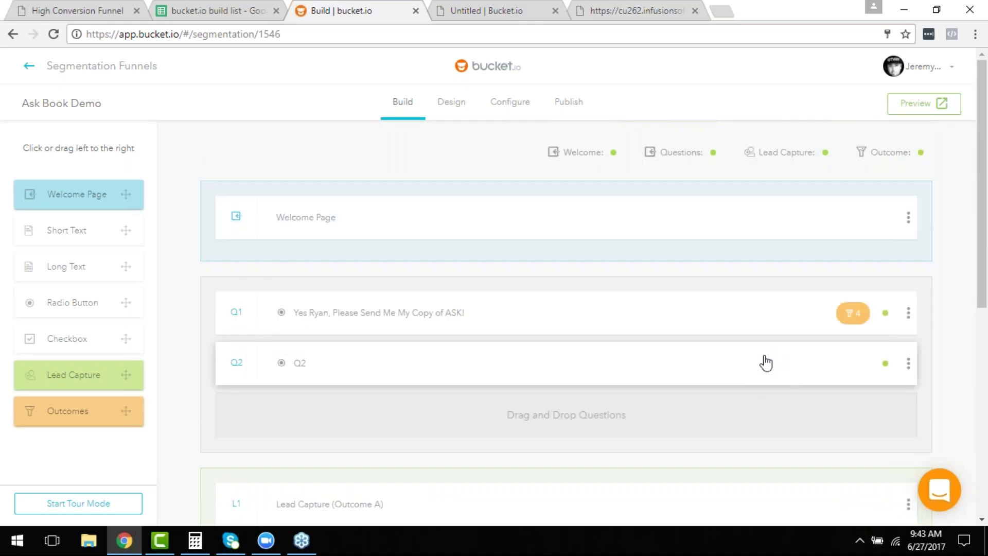
Create a variation of question Q2 so it has A and B versions.
left_click(910, 369)
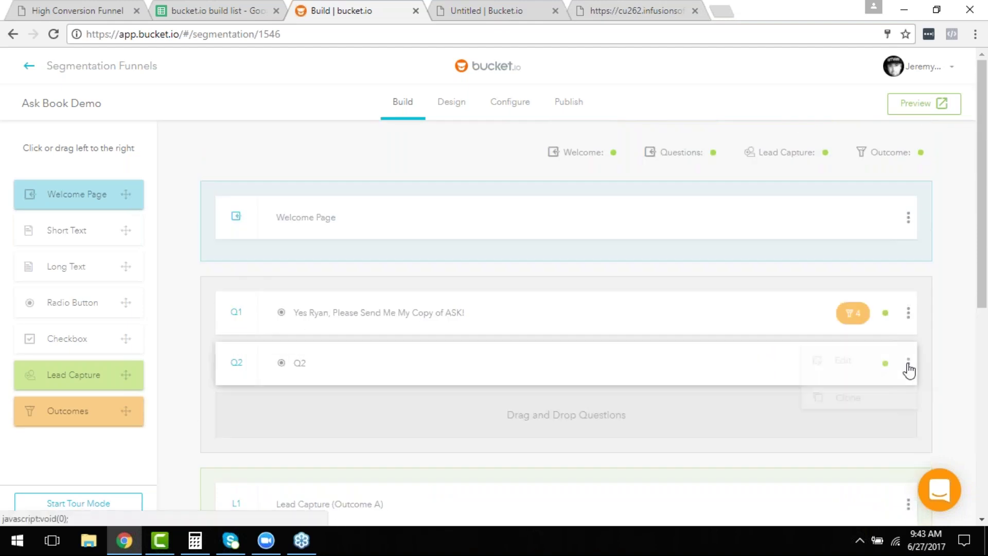
left_click(823, 439)
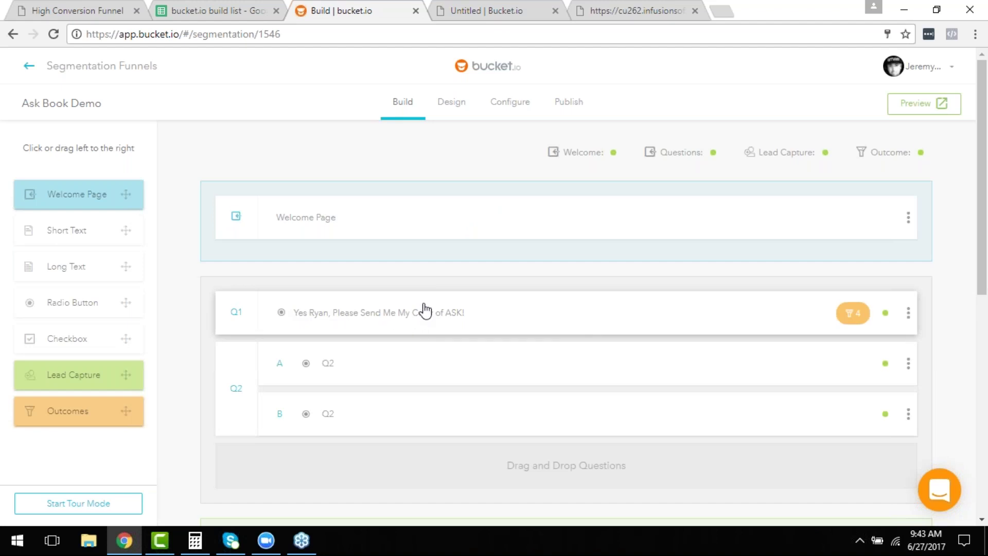
scroll(426, 311, "down", 1)
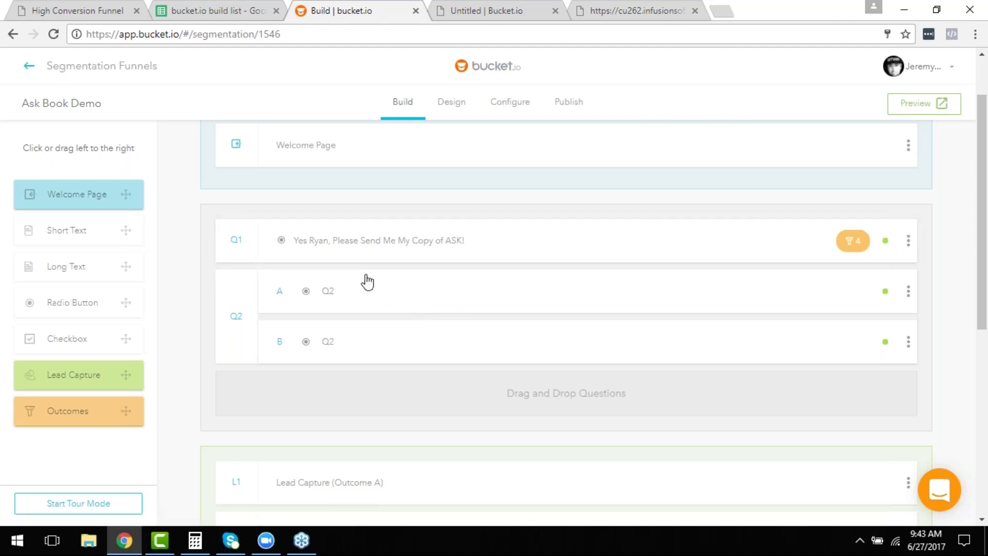
Open question Q1 for editing and cancel without saving.
left_click(358, 237)
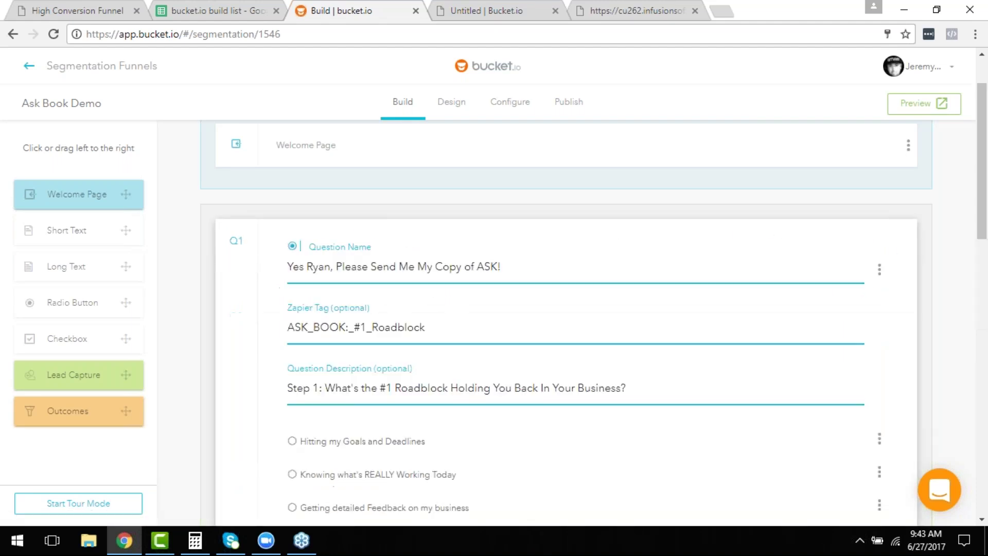
scroll(359, 234, "down", 4)
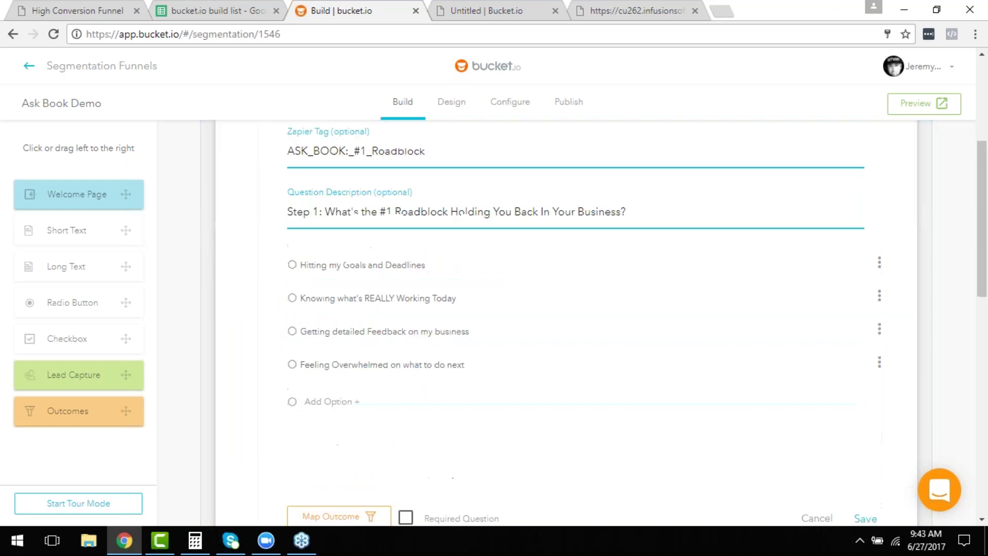
scroll(480, 241, "up", 3)
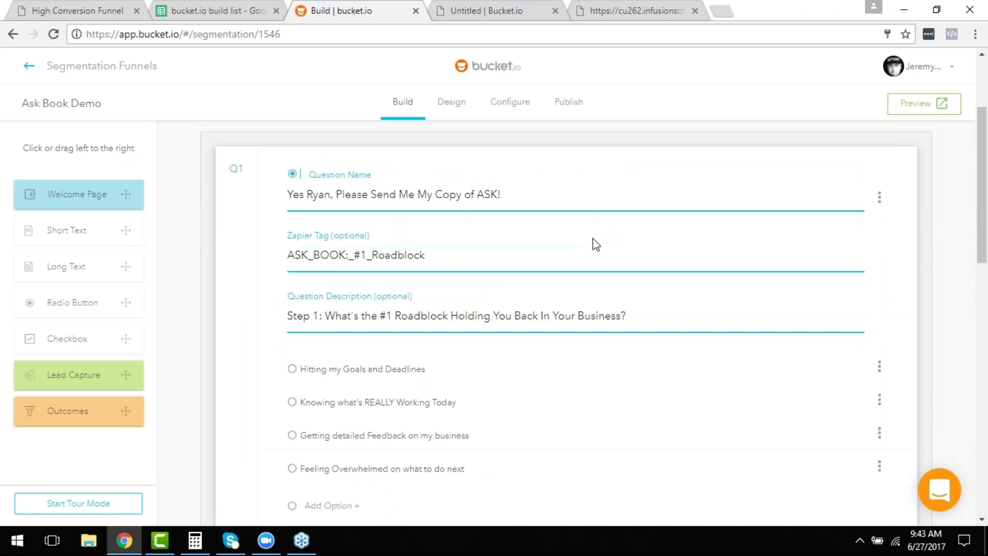
scroll(723, 273, "down", 4)
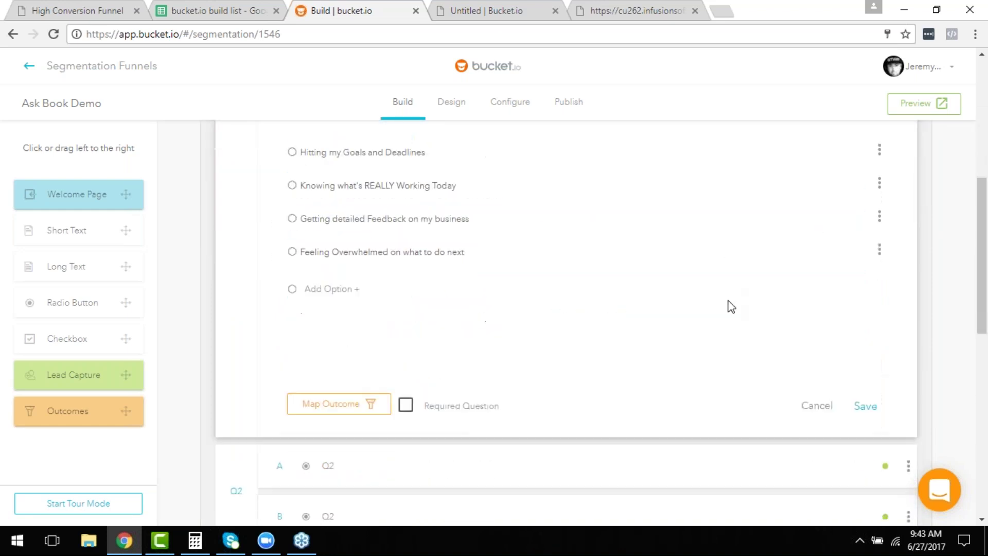
left_click(816, 407)
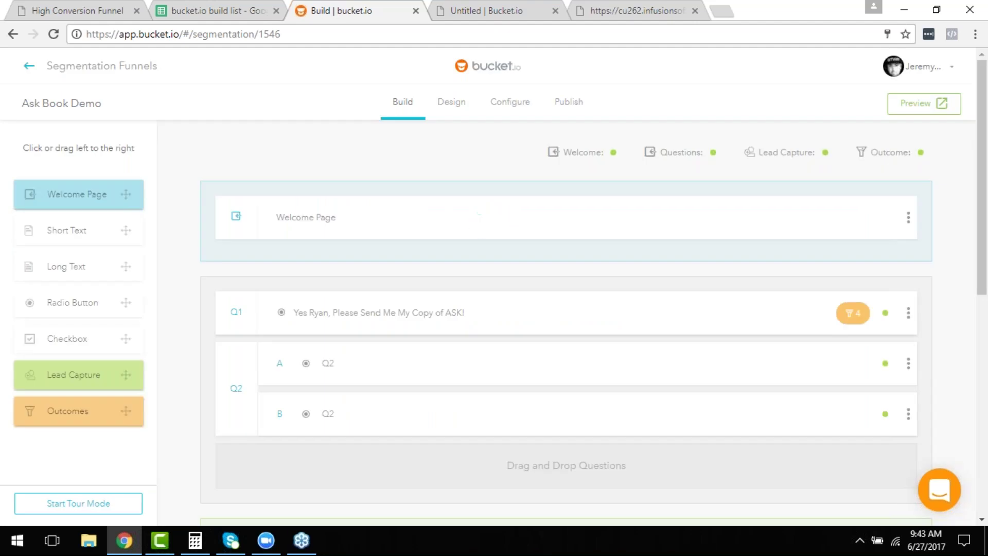
Open the first Q2 variation and select its question name.
left_click(408, 363)
scroll(426, 366, "down", 2)
double_click(340, 318)
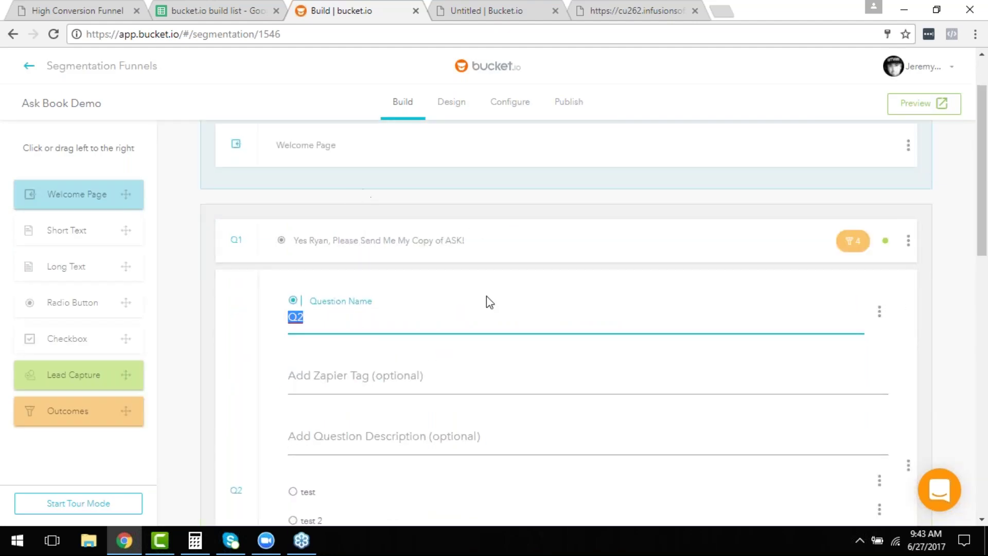
scroll(399, 339, "down", 3)
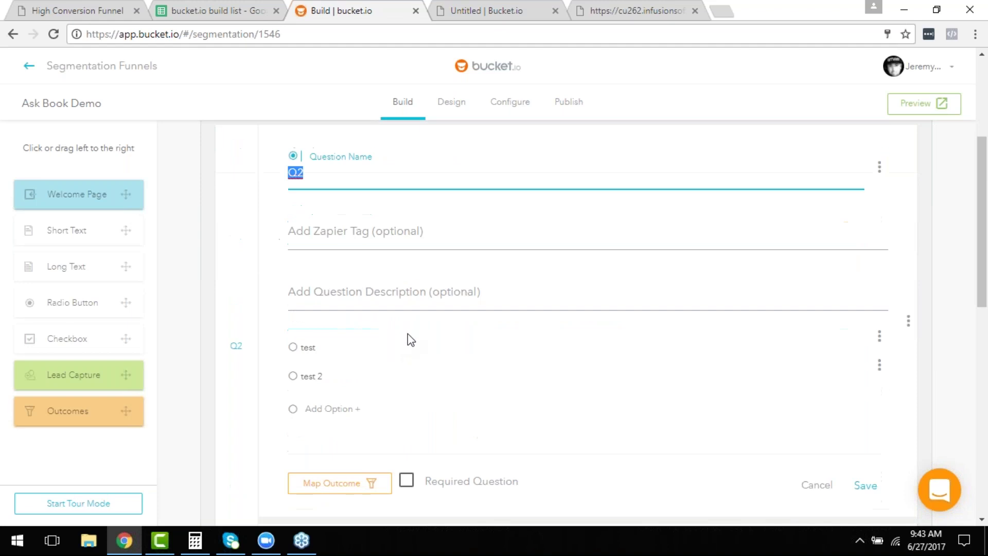
scroll(474, 348, "up", 4)
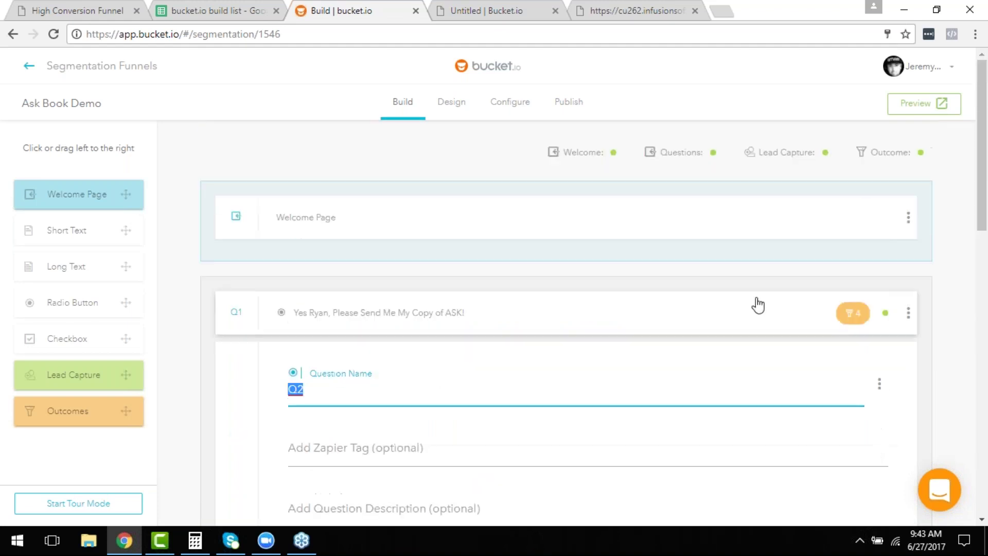
scroll(780, 352, "down", 3)
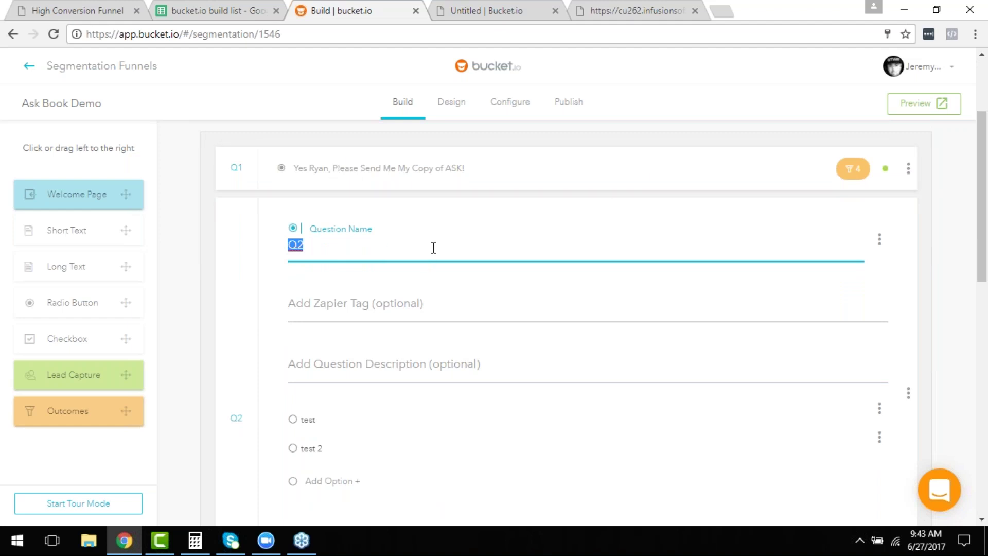
left_click(399, 172)
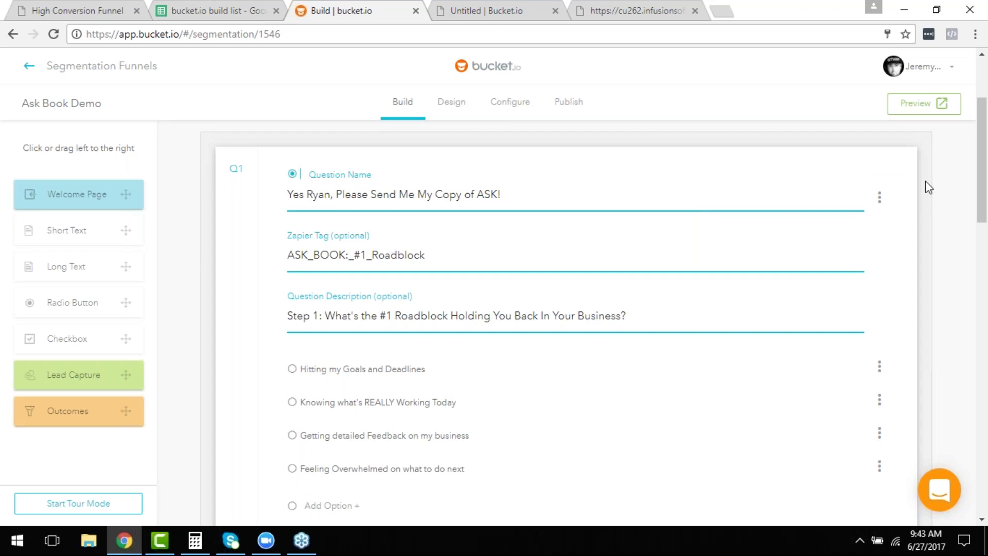
scroll(847, 256, "down", 6)
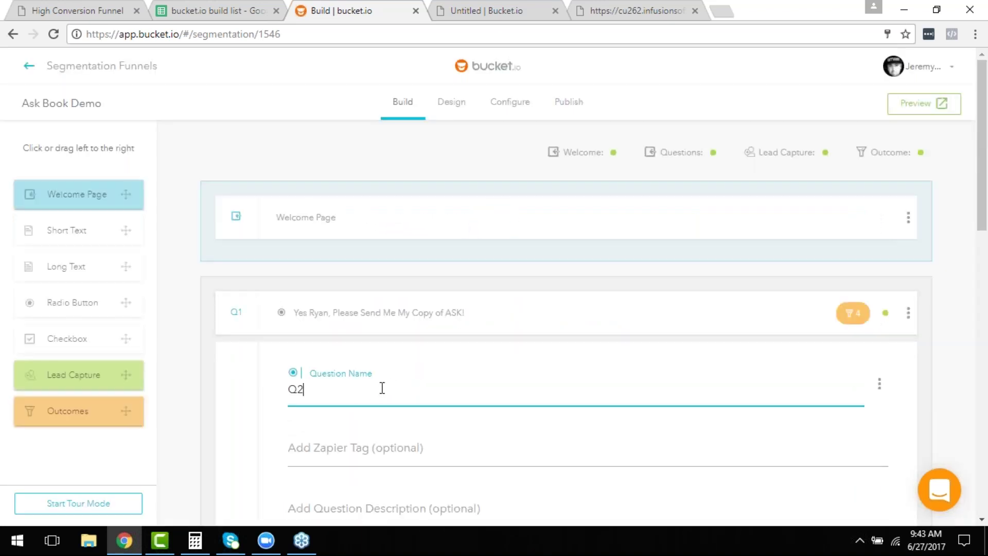
Append '-A' to make the name Q2-A and save the variation.
type("-A")
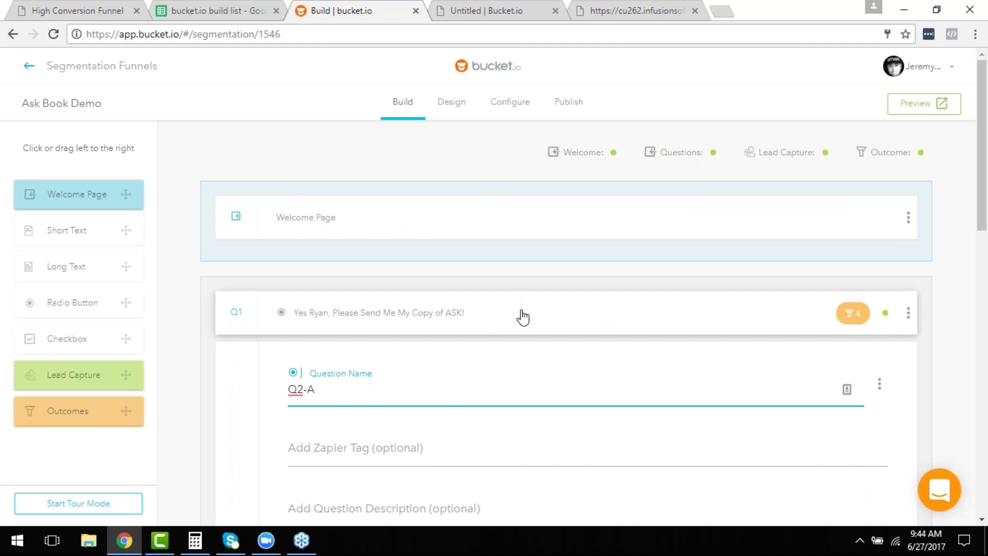
scroll(505, 300, "down", 3)
scroll(257, 268, "down", 3)
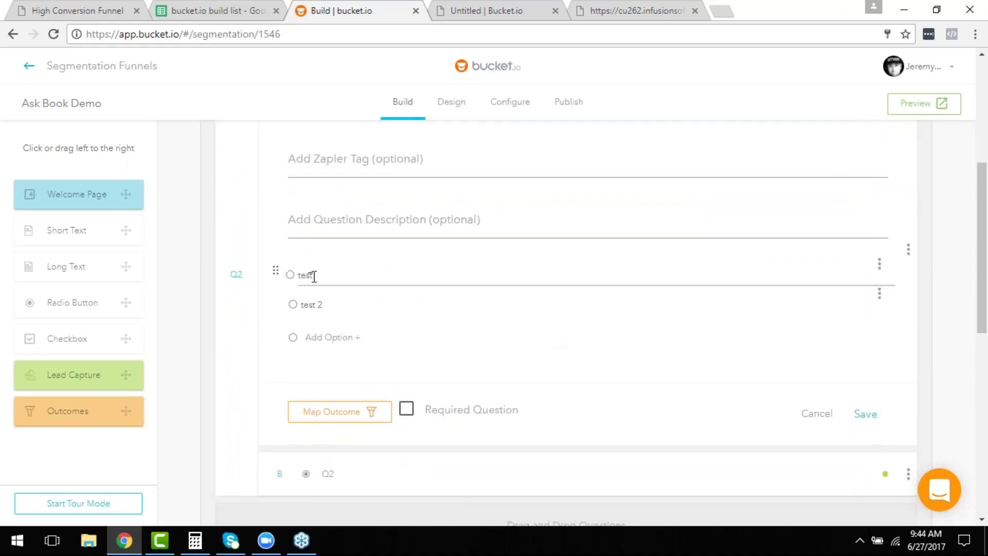
scroll(949, 302, "up", 5)
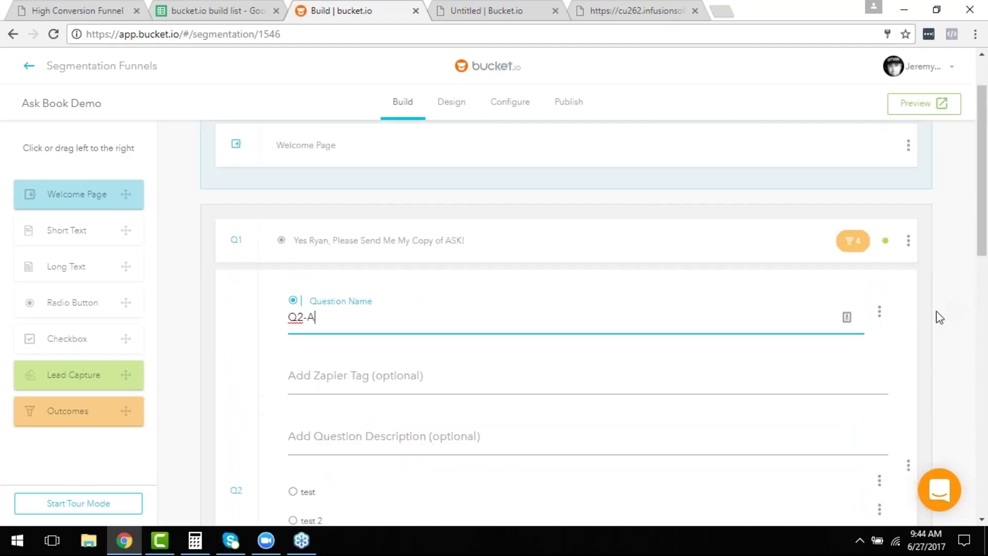
scroll(894, 314, "down", 5)
left_click(867, 340)
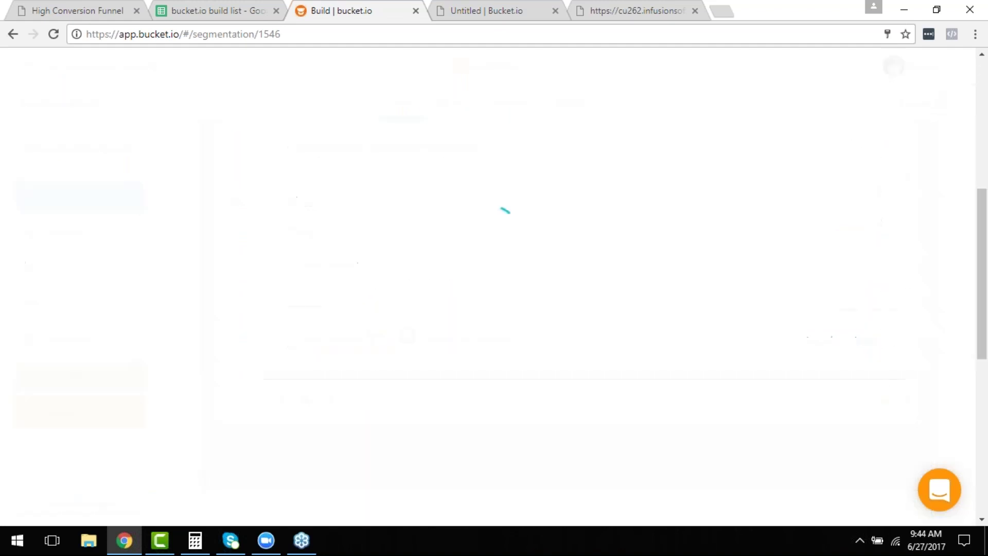
scroll(829, 326, "down", 3)
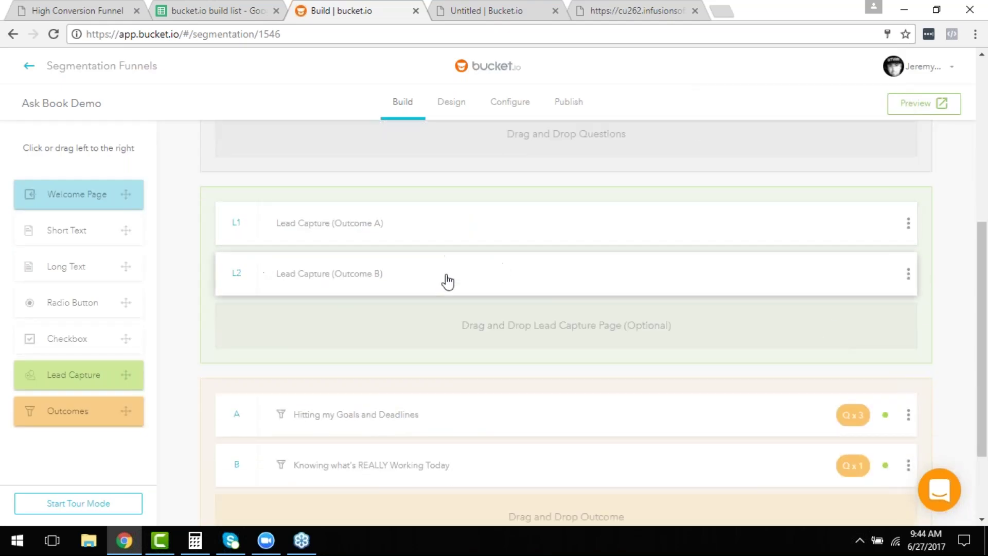
scroll(360, 263, "up", 6)
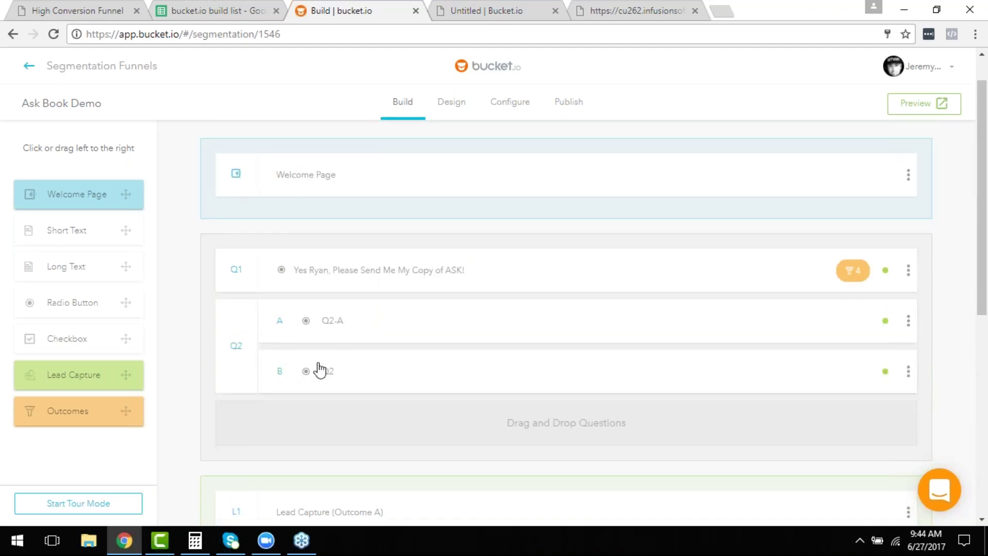
Replace variation B's question name with 'Q2-B' and save it.
left_click(367, 376)
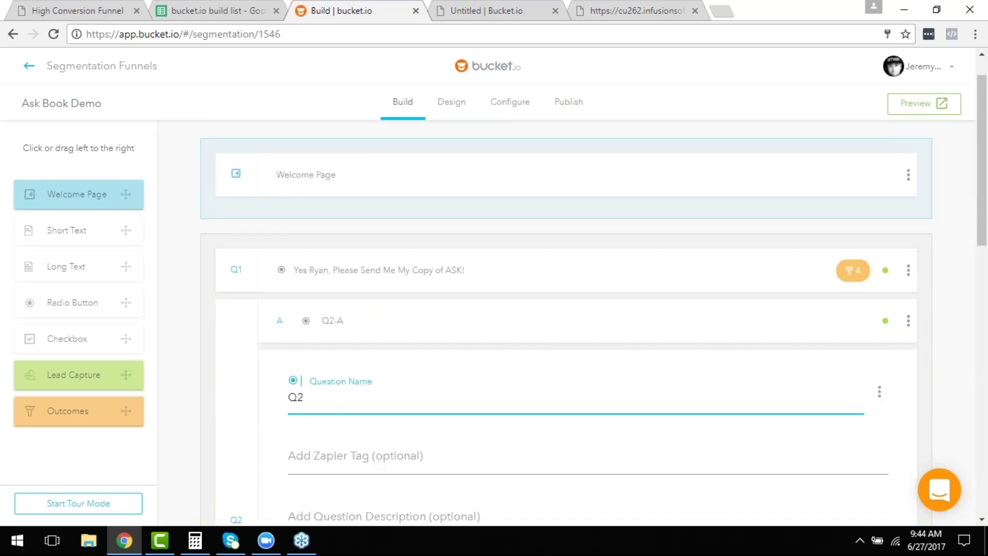
double_click(356, 391)
type("Q2-B")
scroll(584, 438, "down", 5)
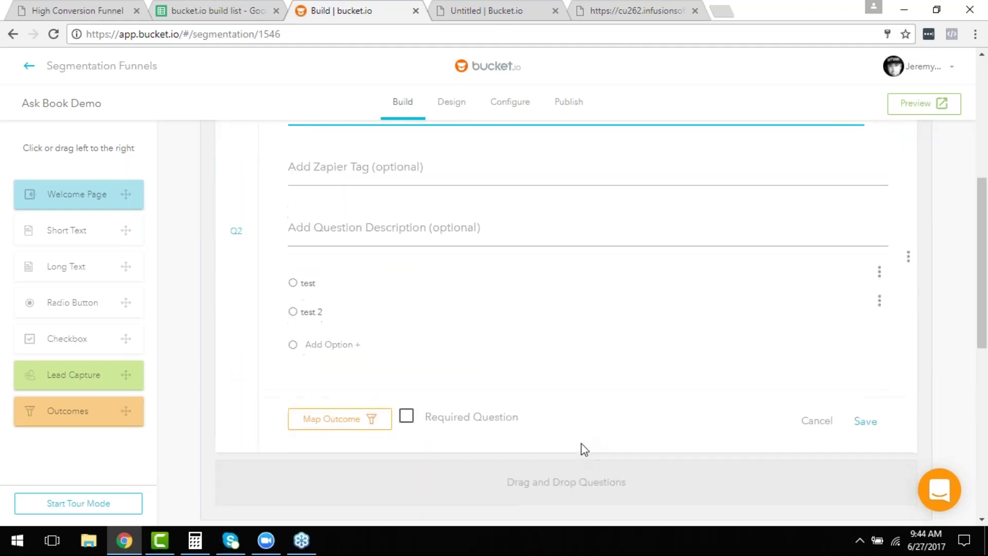
left_click(865, 423)
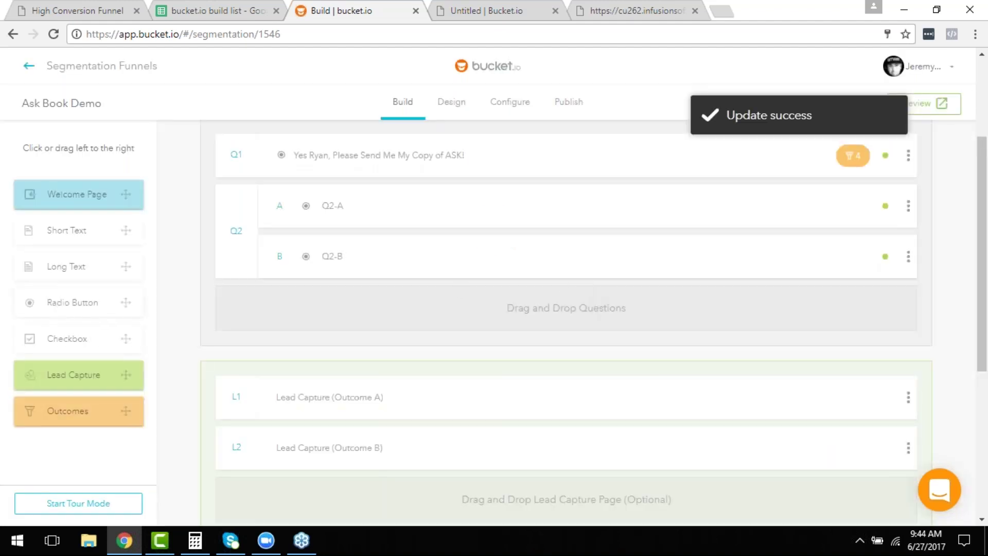
Add a radio question Q3 after Q2 with options 'Test 2' and 'Test 3', and save it.
left_click_drag(64, 309, 377, 309)
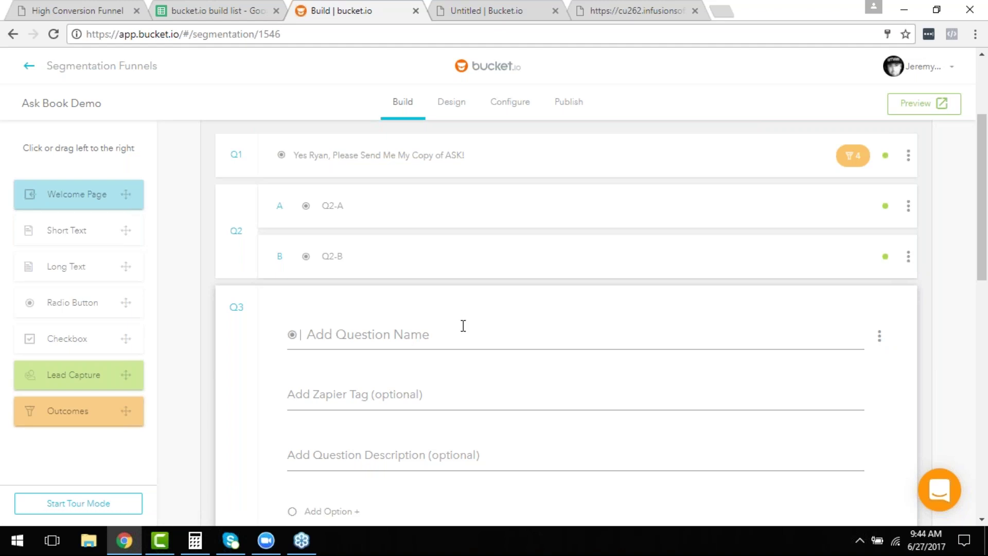
scroll(512, 330, "down", 2)
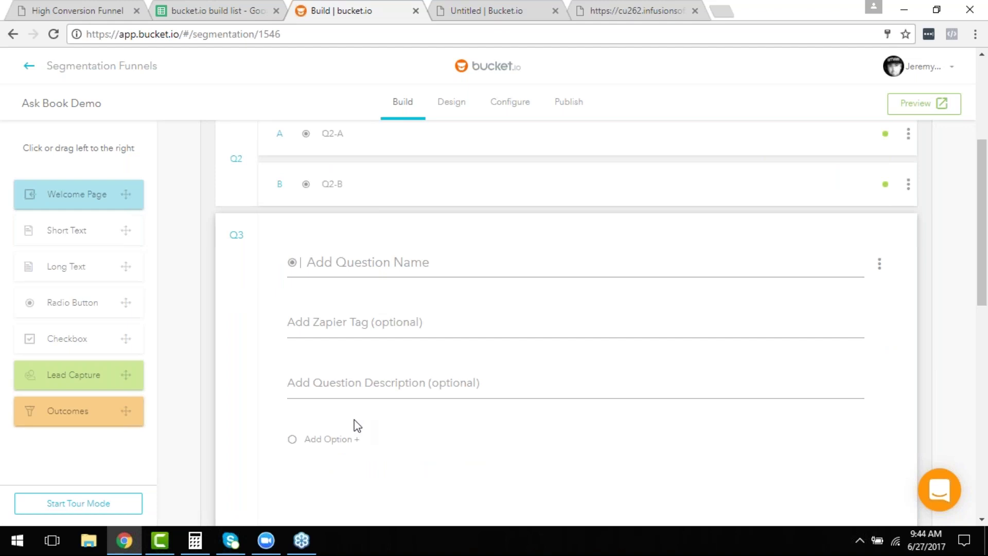
left_click(335, 263)
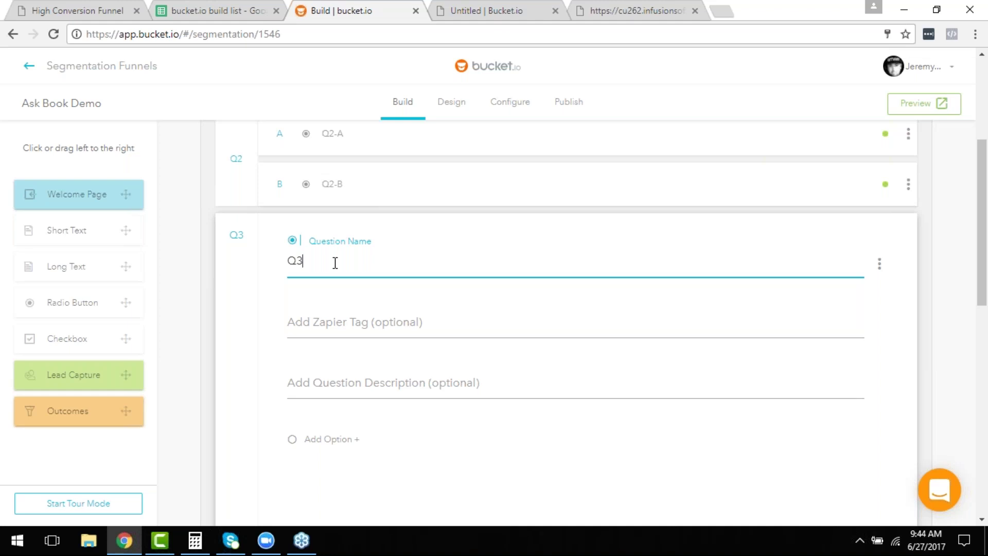
left_click(357, 382)
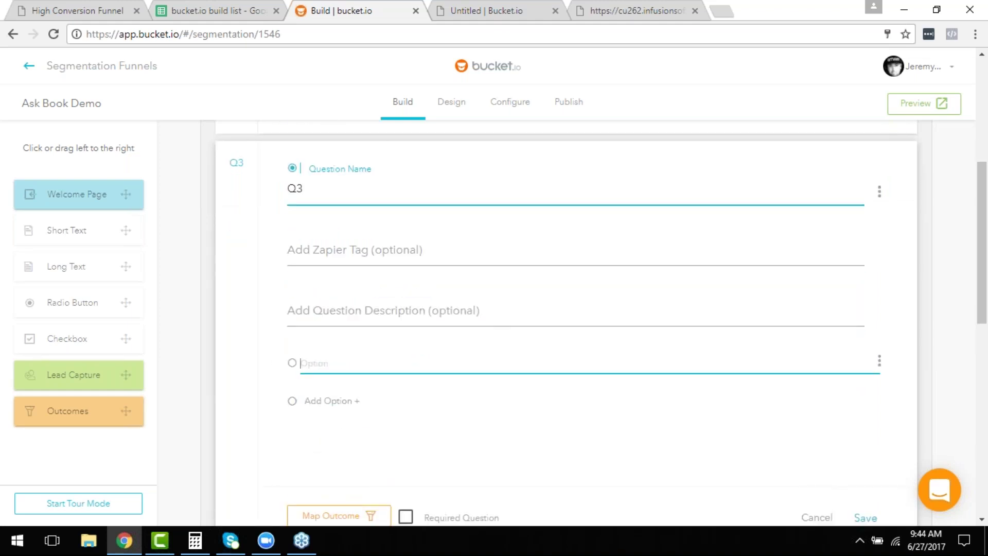
type("Test 2")
left_click(306, 402)
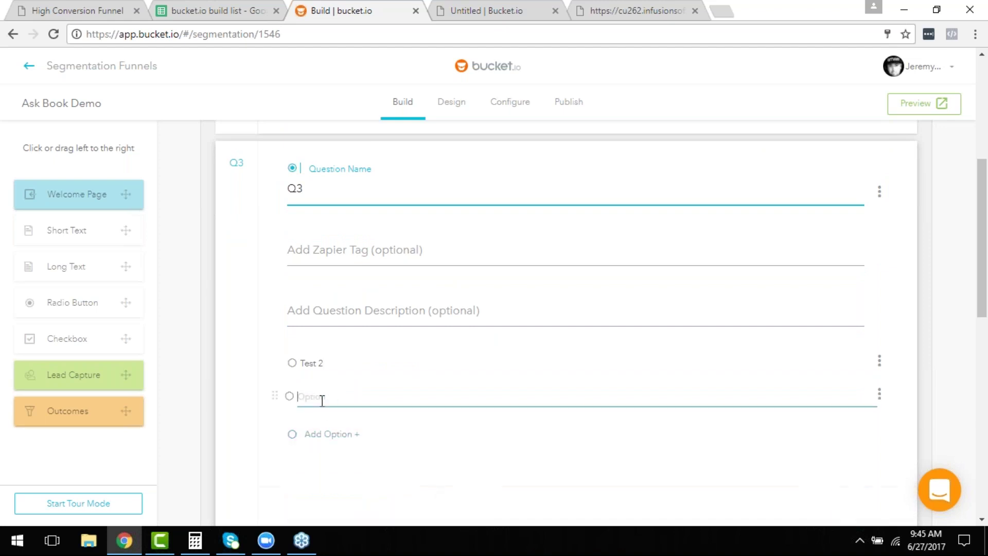
type("Test 3")
scroll(823, 249, "down", 4)
left_click(866, 335)
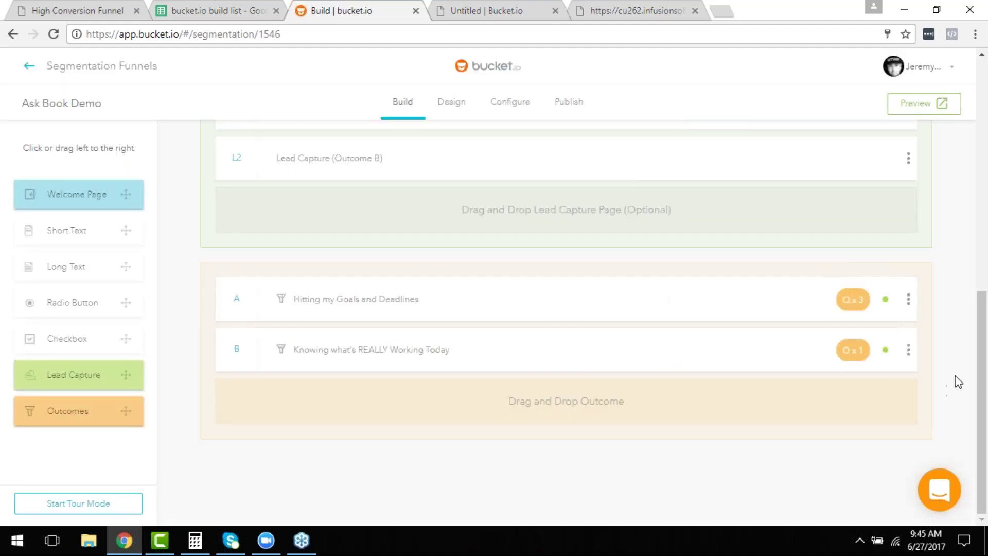
Open outcome B's actions, then open outcome A for editing.
left_click(908, 350)
left_click(599, 308)
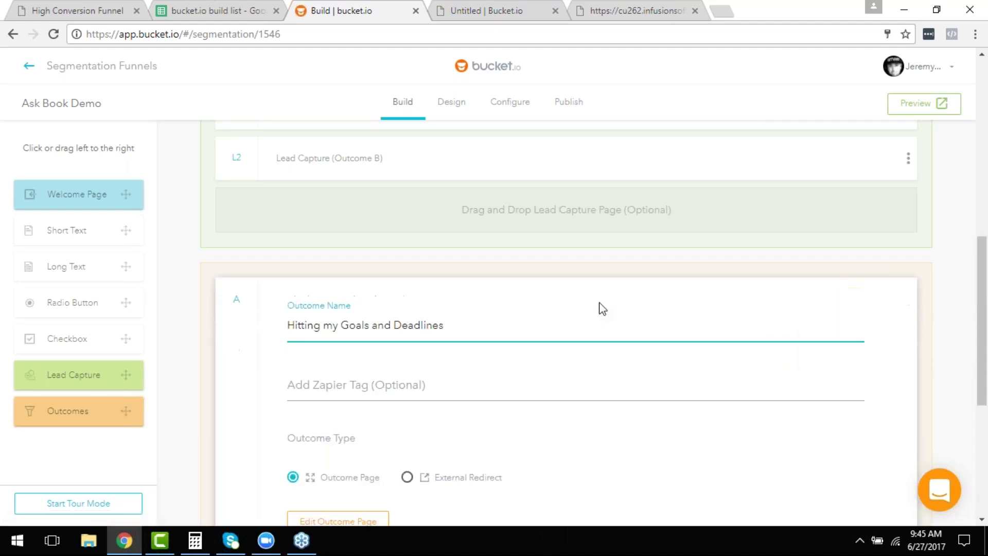
scroll(602, 310, "down", 4)
scroll(603, 316, "up", 10)
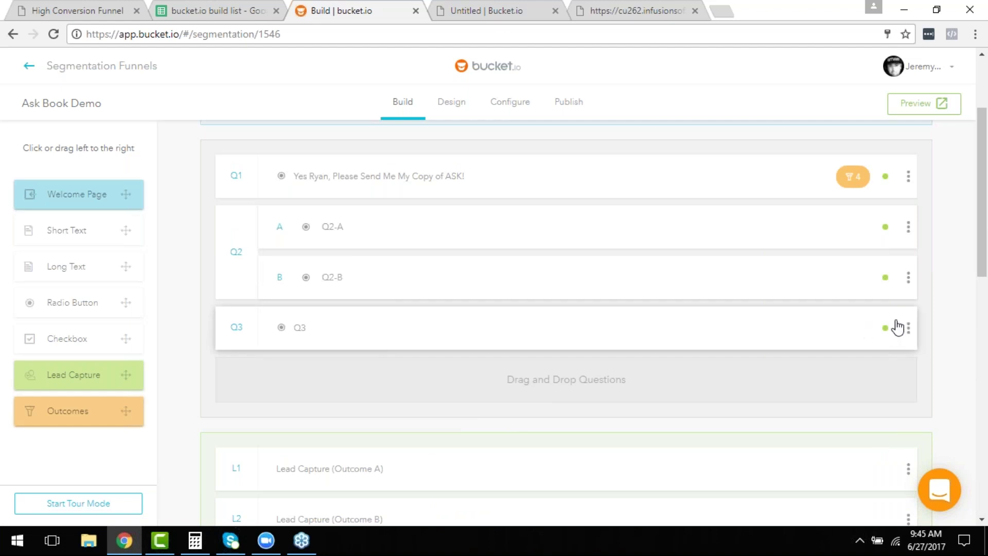
Use Create Variation on Q3 to produce variations A and B.
left_click(910, 335)
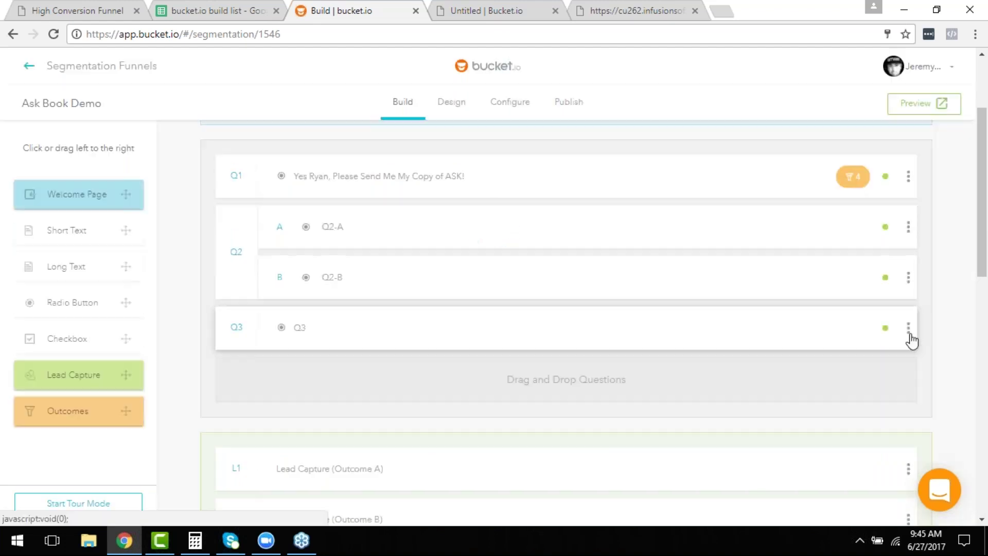
left_click(909, 335)
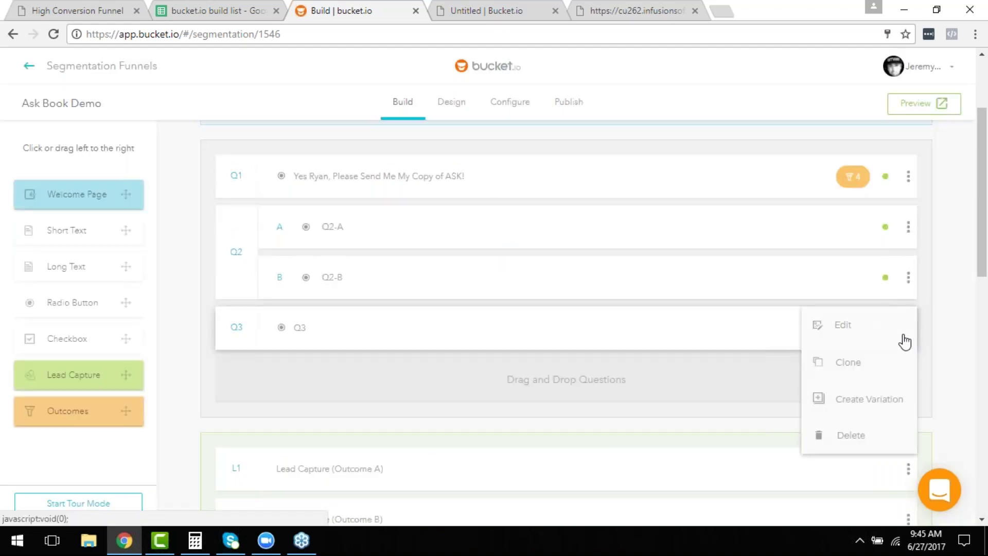
left_click(867, 400)
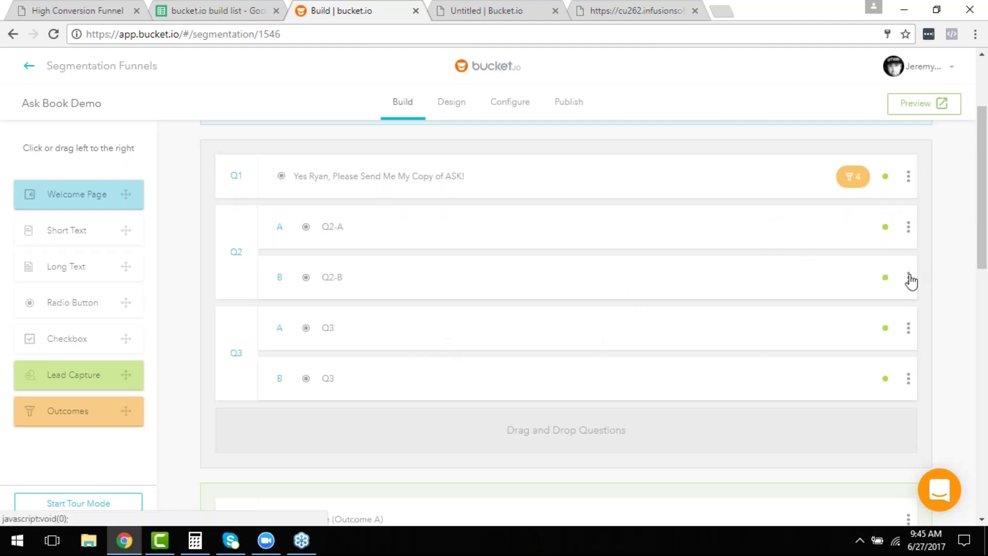
left_click(909, 231)
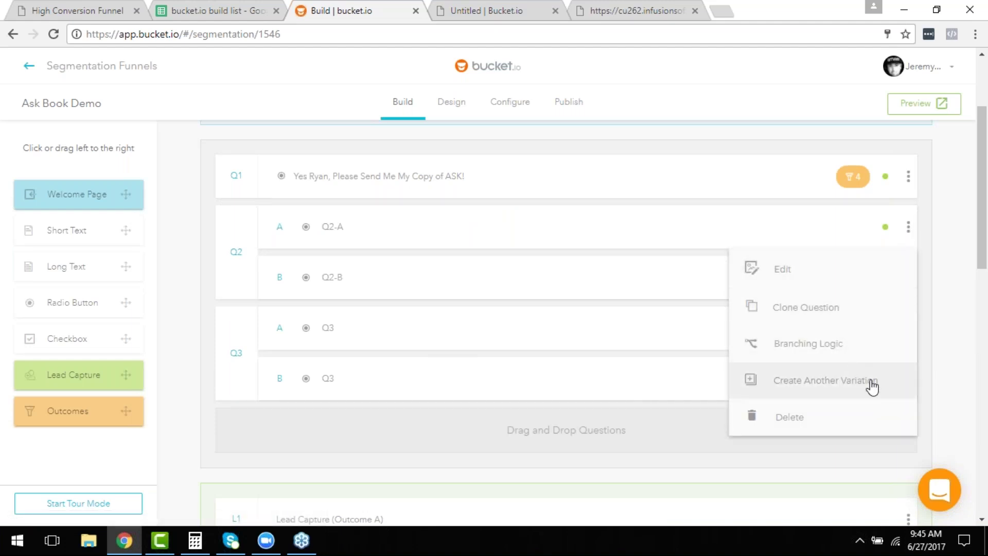
Branch Q2-A so 'test' jumps to Q3 variation A and 'test 2' ends the funnel, then save.
left_click(843, 355)
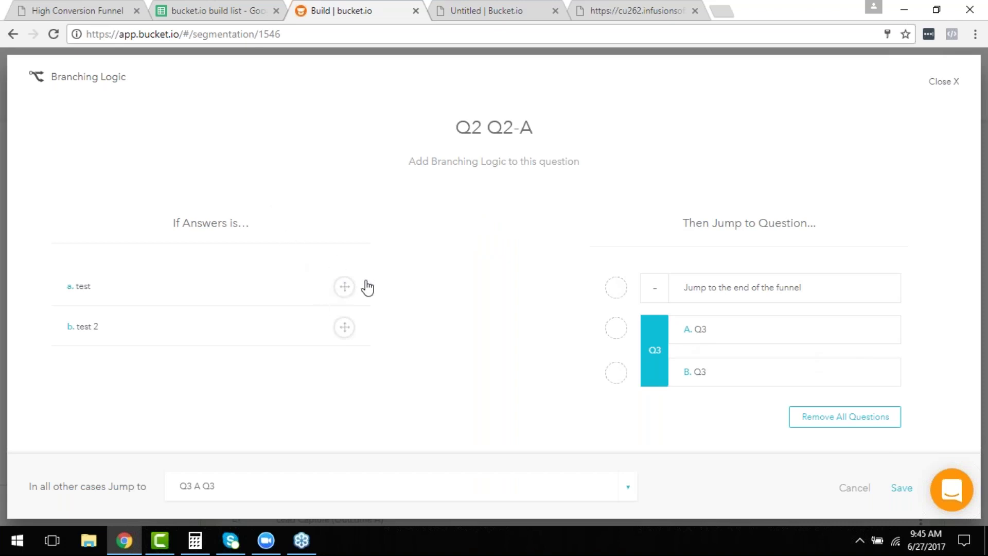
left_click_drag(344, 286, 620, 334)
left_click_drag(347, 289, 617, 332)
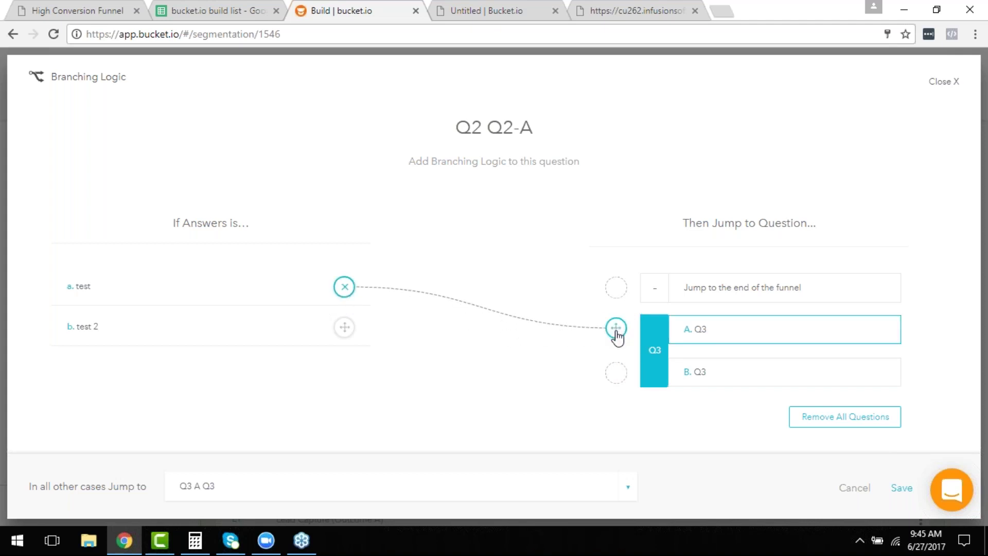
left_click_drag(360, 330, 613, 291)
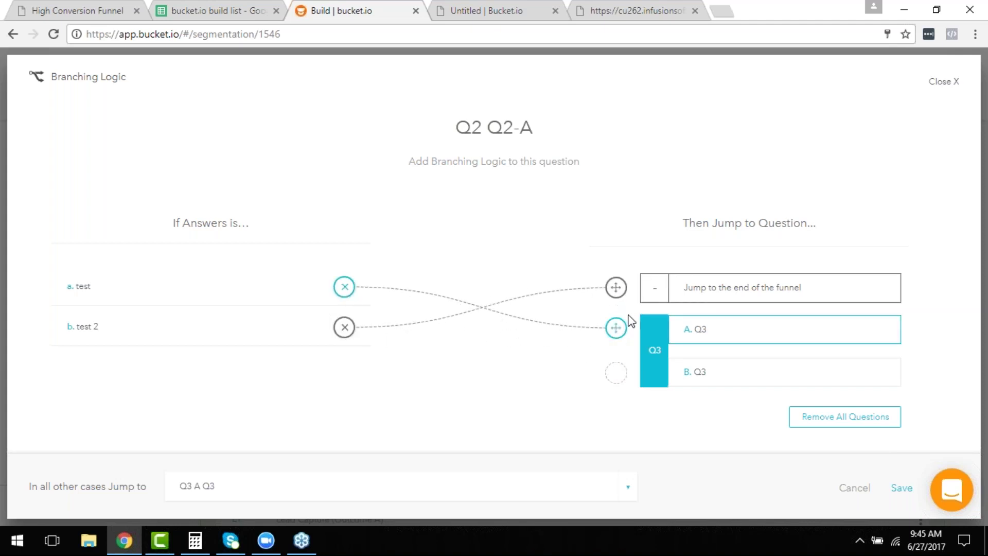
left_click(903, 492)
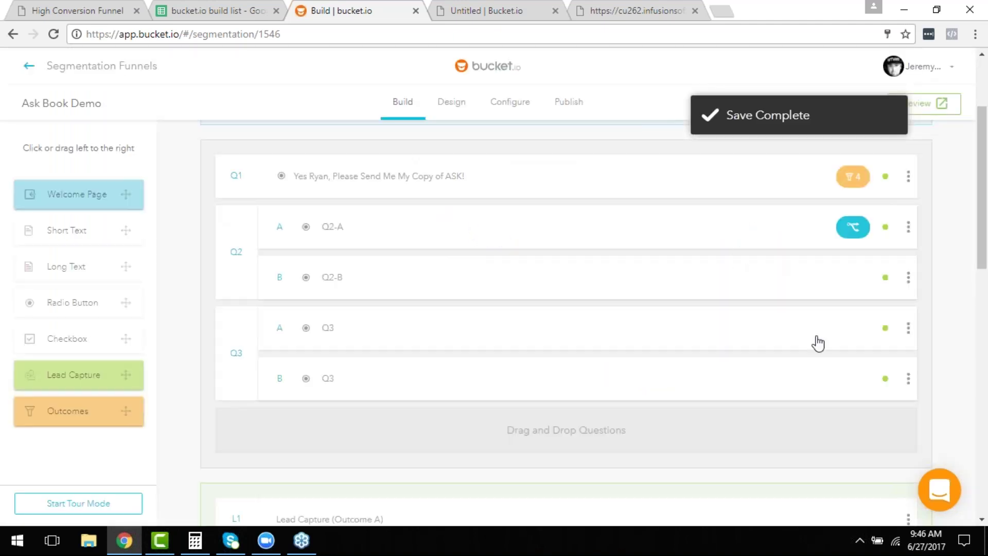
left_click(909, 332)
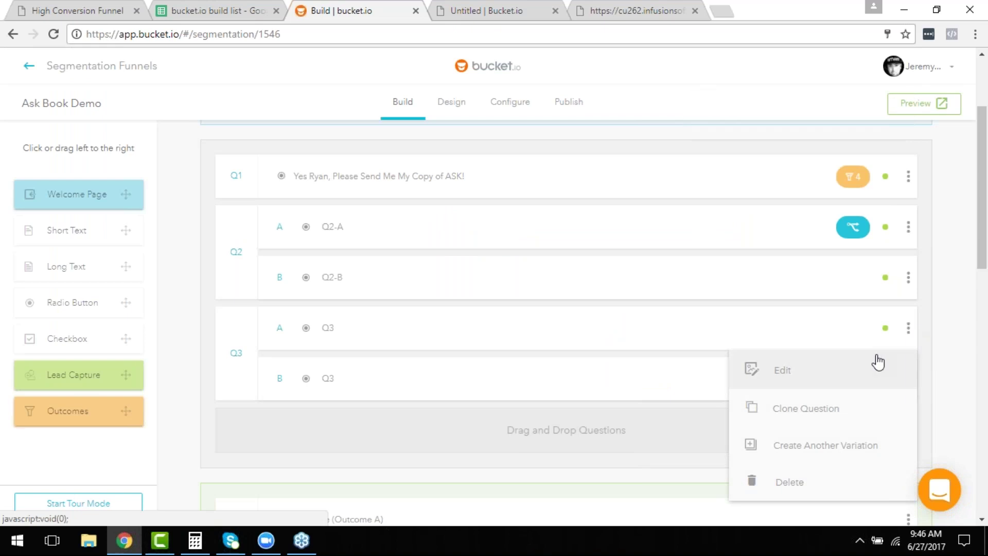
left_click(617, 370)
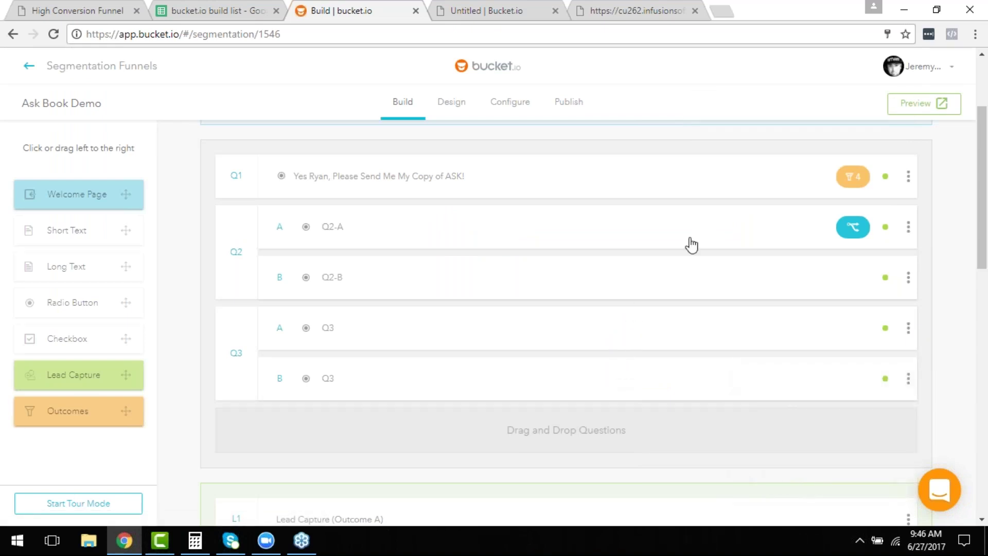
scroll(625, 380, "down", 3)
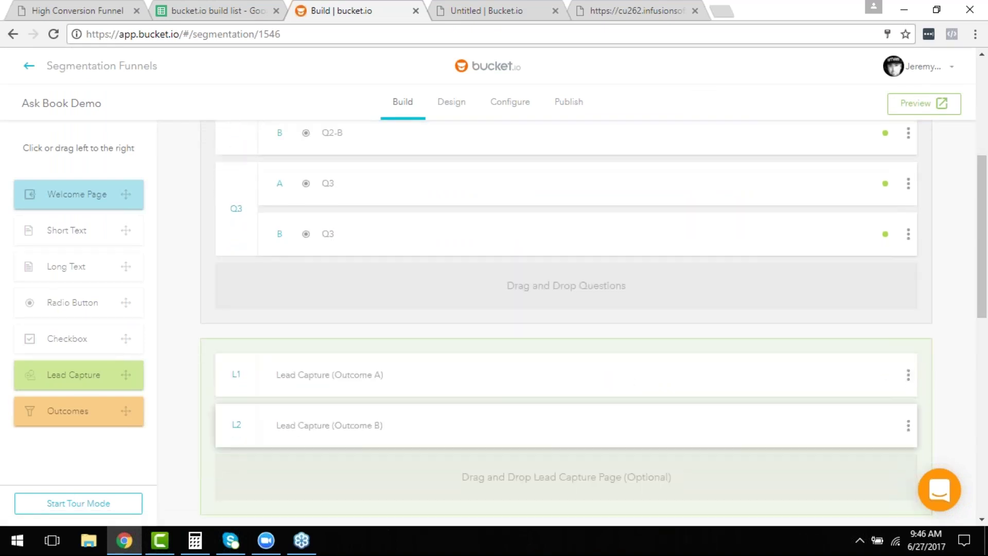
scroll(819, 257, "up", 3)
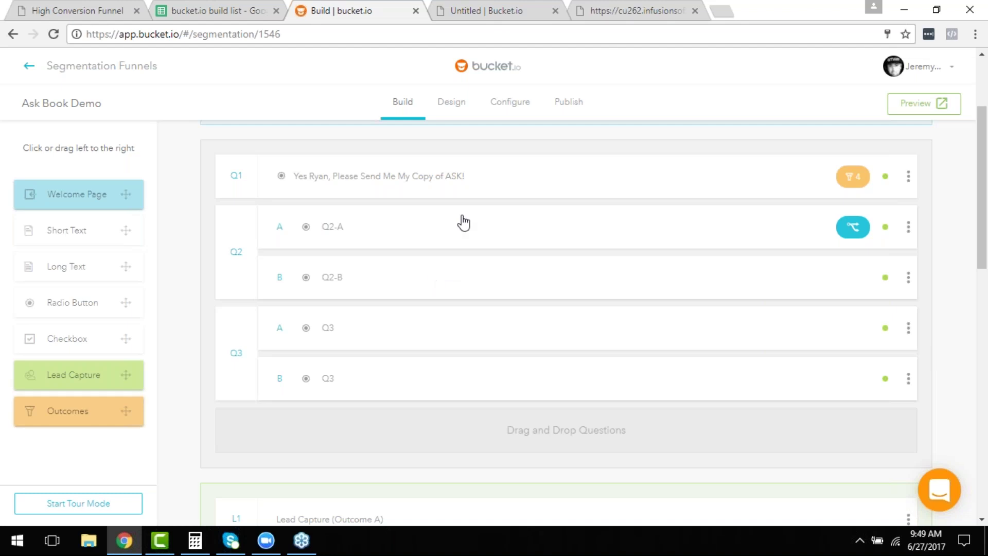
scroll(481, 270, "up", 3)
left_click(452, 97)
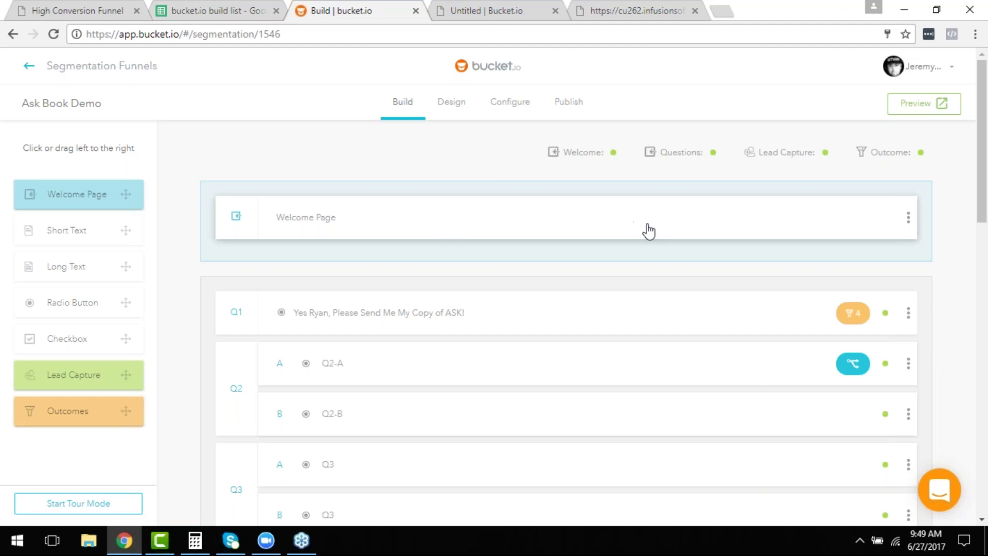
left_click(615, 228)
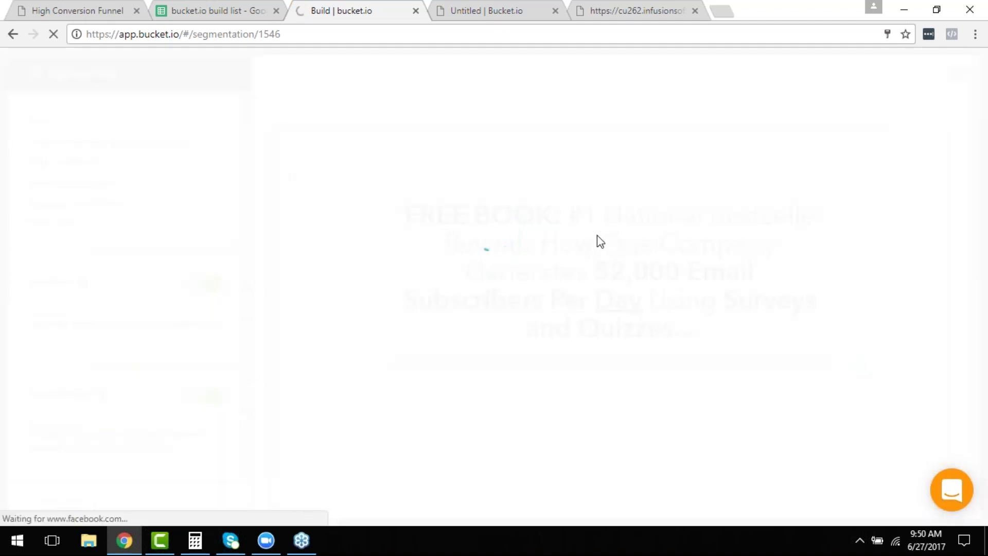
scroll(566, 247, "down", 3)
scroll(525, 257, "up", 1)
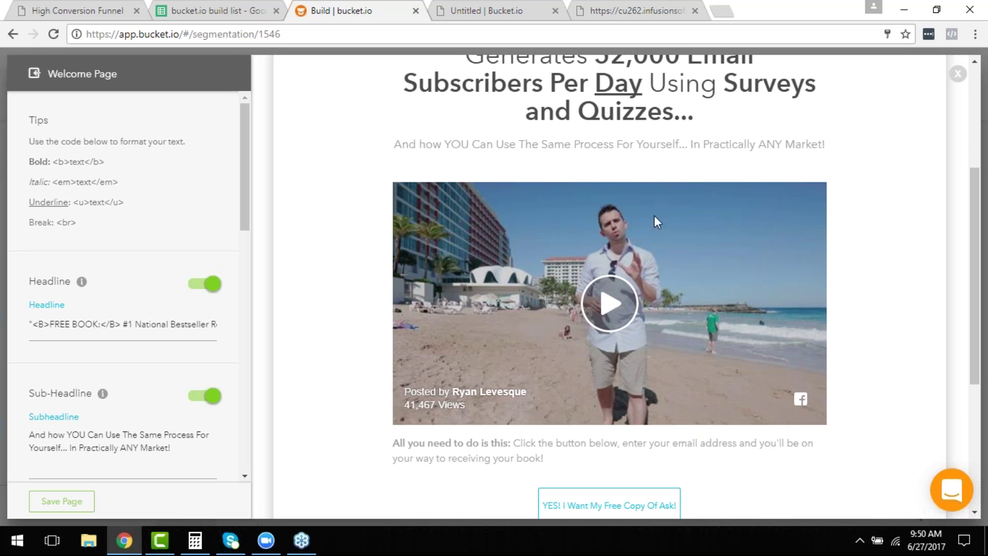
scroll(604, 207, "down", 2)
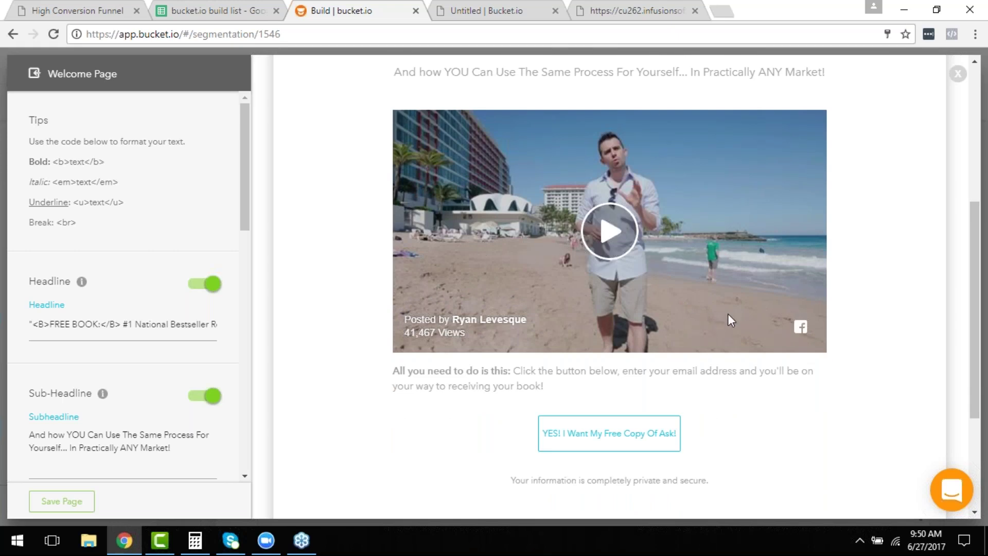
scroll(736, 315, "up", 2)
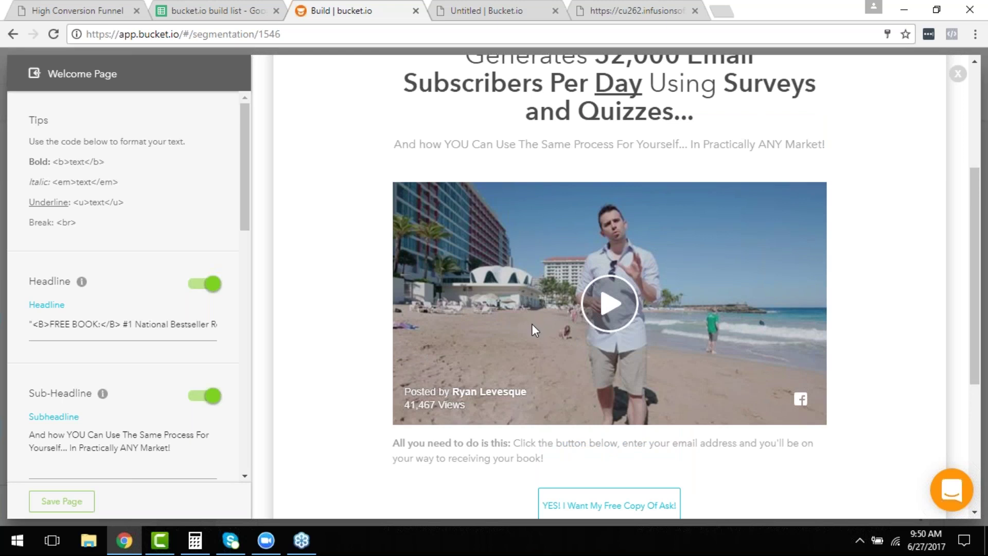
scroll(533, 318, "down", 4)
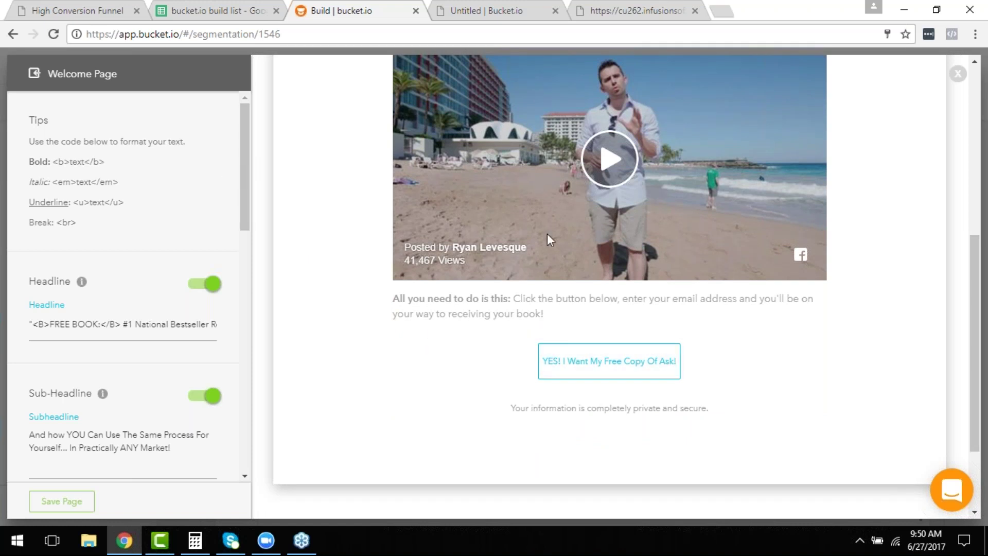
scroll(124, 330, "down", 7)
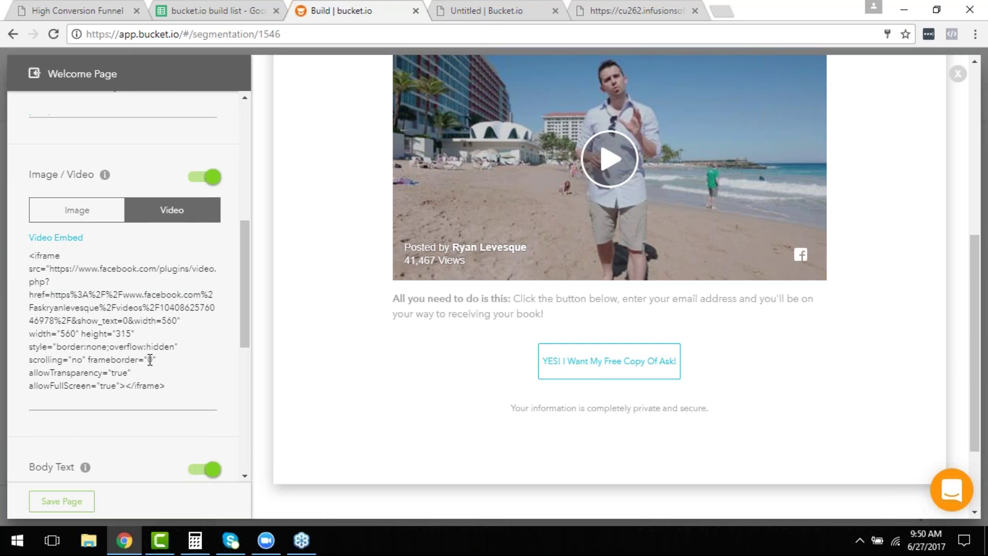
scroll(172, 236, "up", 7)
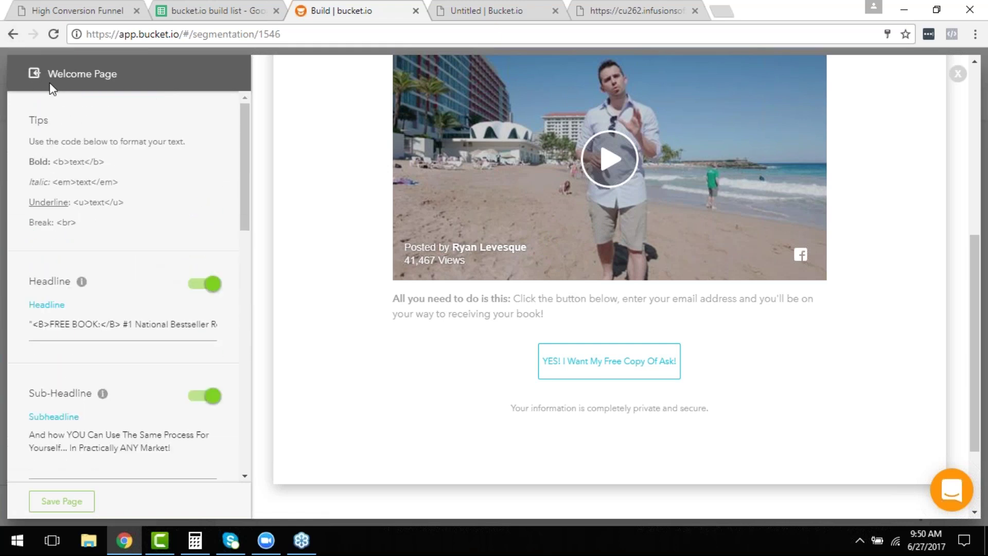
scroll(721, 205, "up", 2)
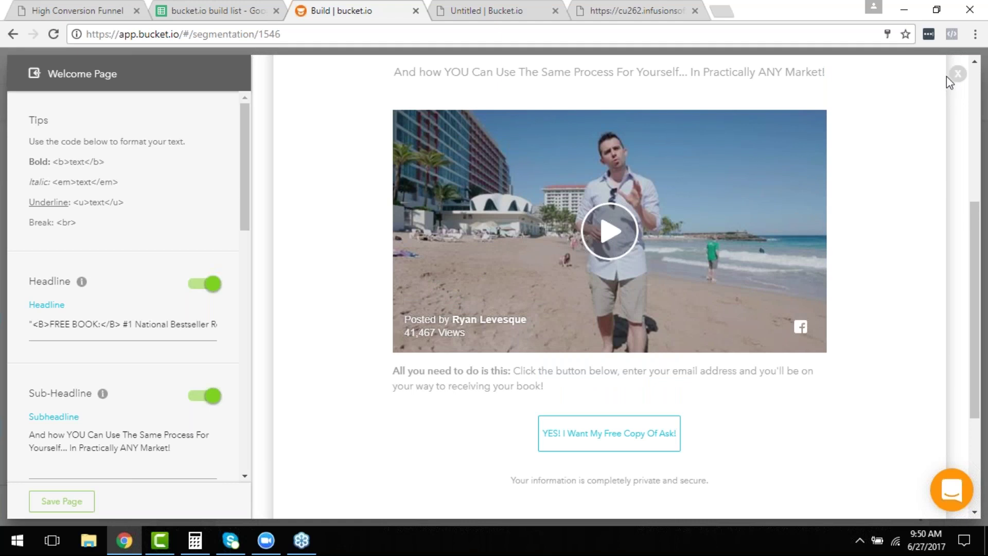
left_click(956, 75)
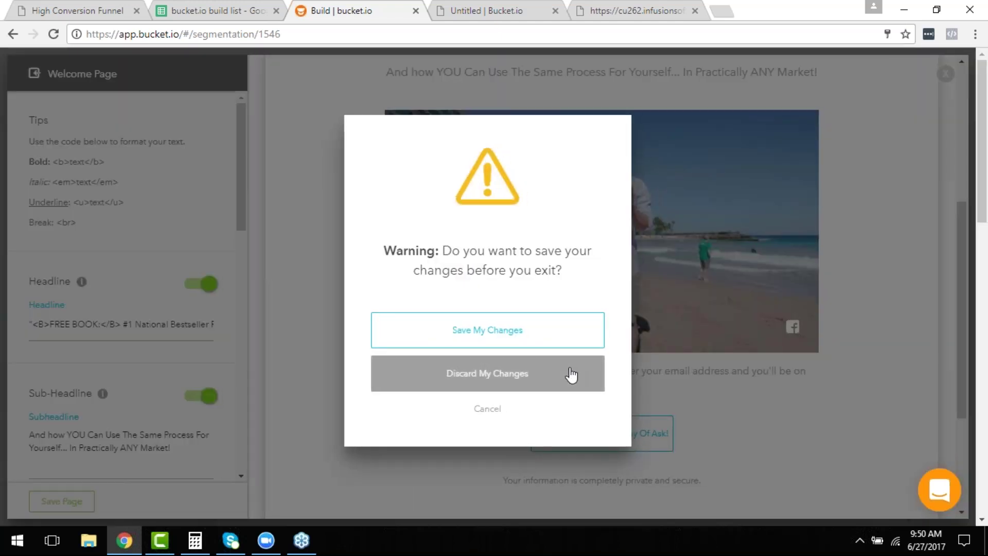
left_click(572, 375)
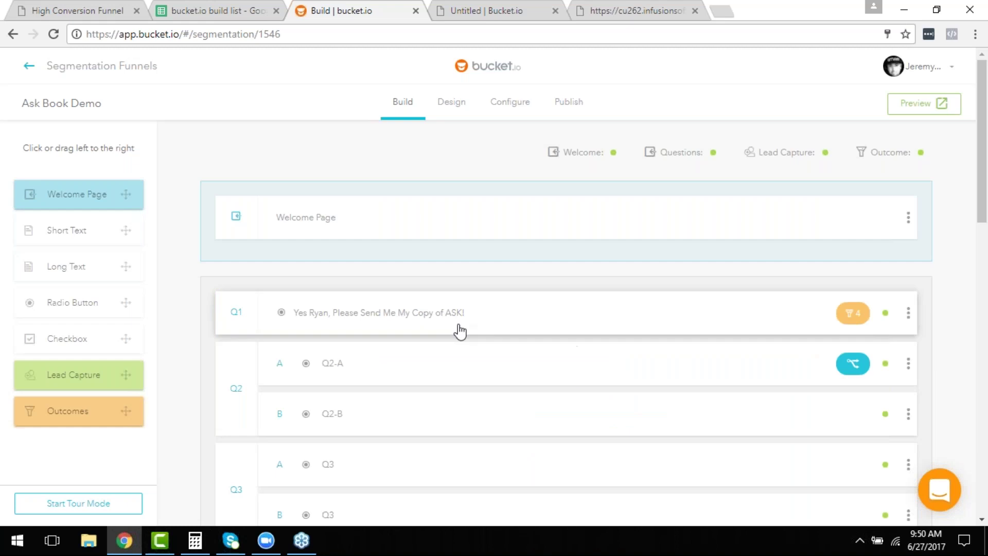
Expand Q1 and start adding an image to its first answer, 'Hitting my Goals and Deadlines'.
left_click(460, 325)
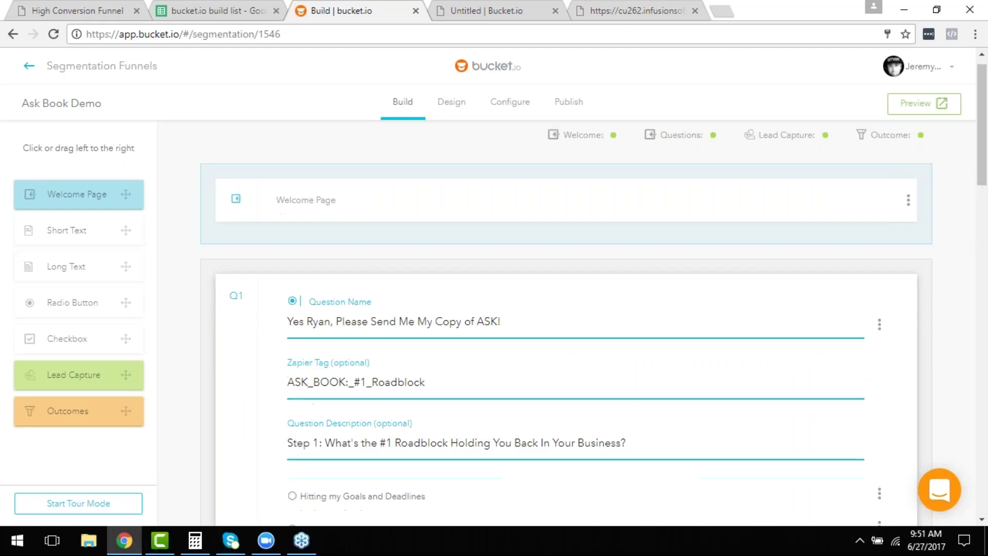
scroll(459, 320, "down", 4)
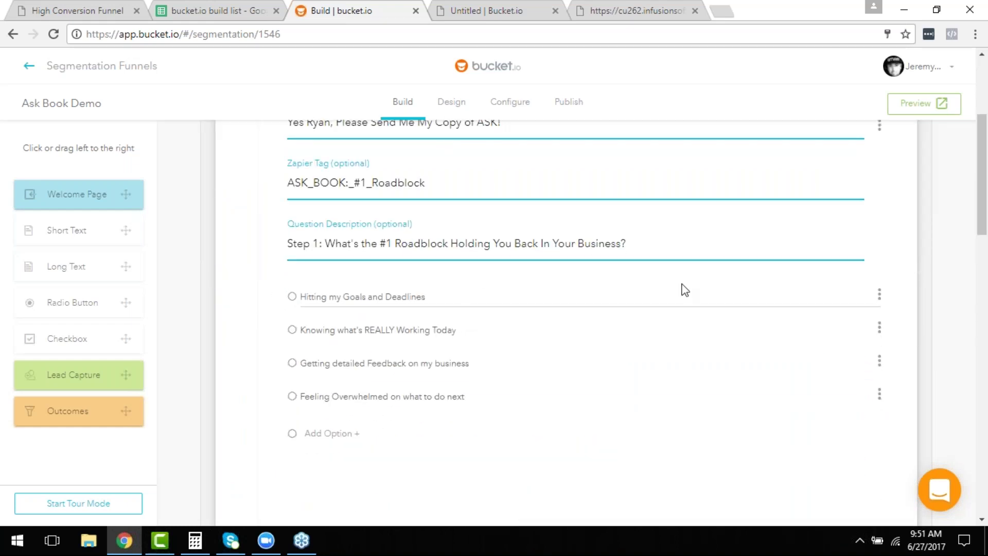
left_click(879, 294)
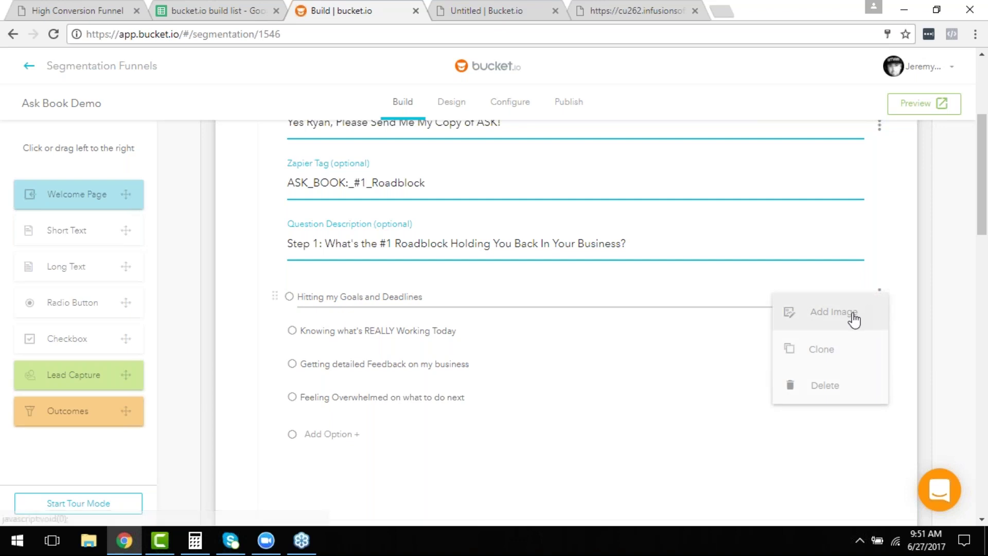
left_click(856, 314)
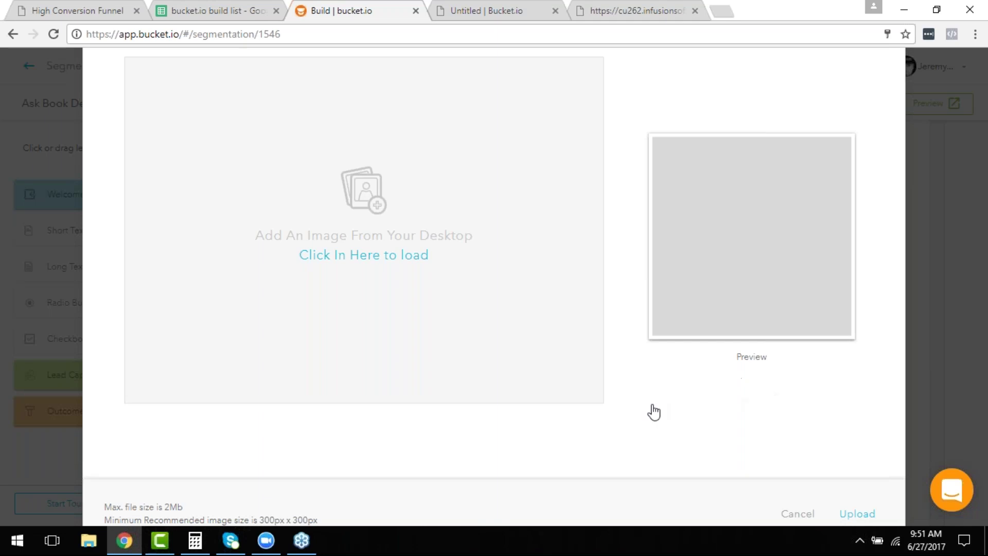
Cancel the image upload so Q1's first answer stays without an image.
left_click(799, 513)
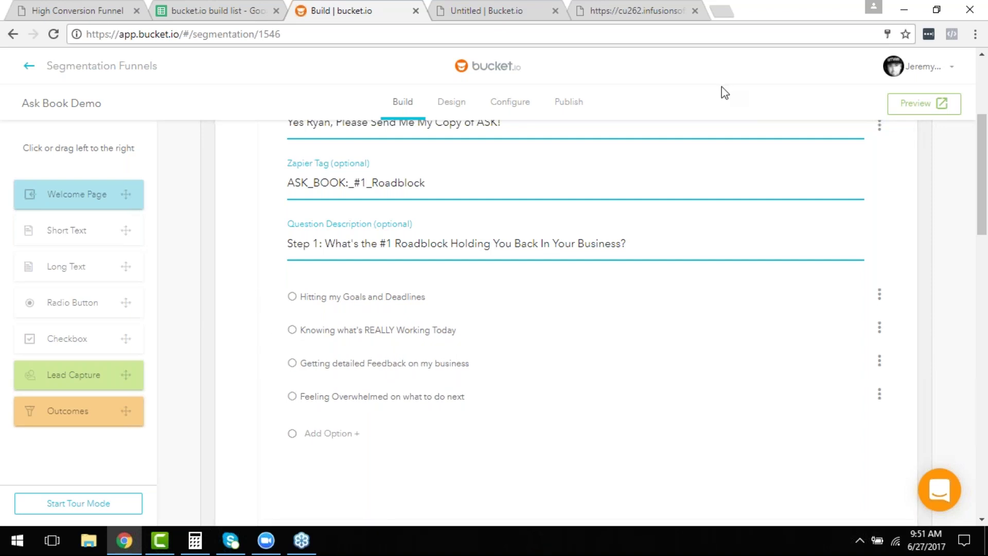
In Design settings, enable separate welcome page and lead capture backgrounds, with lead capture as a solid colour.
left_click(467, 110)
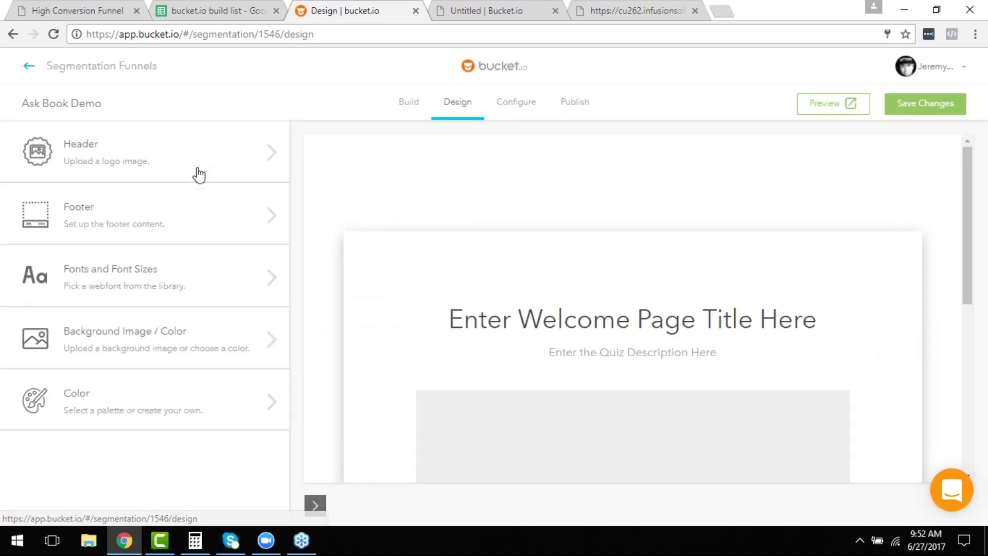
left_click(148, 350)
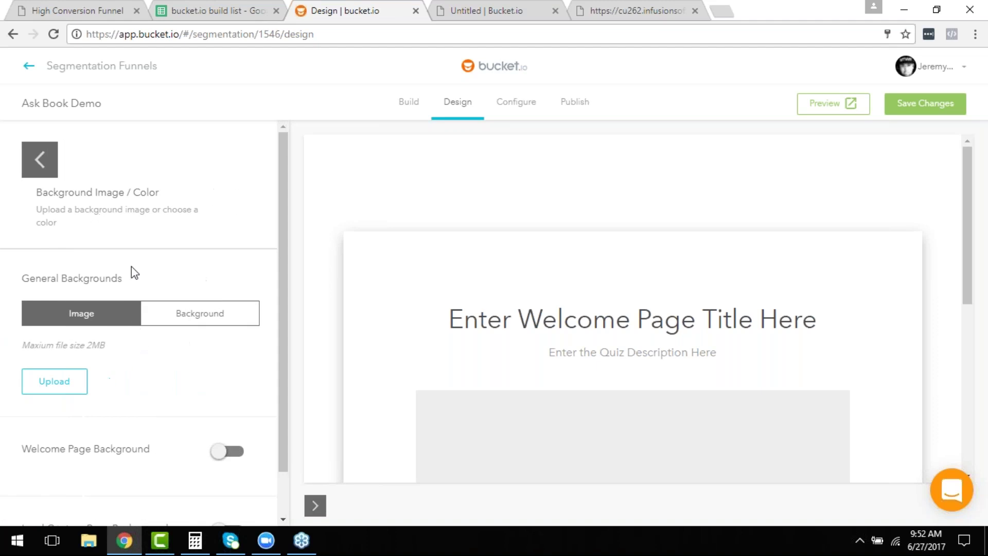
scroll(132, 273, "down", 1)
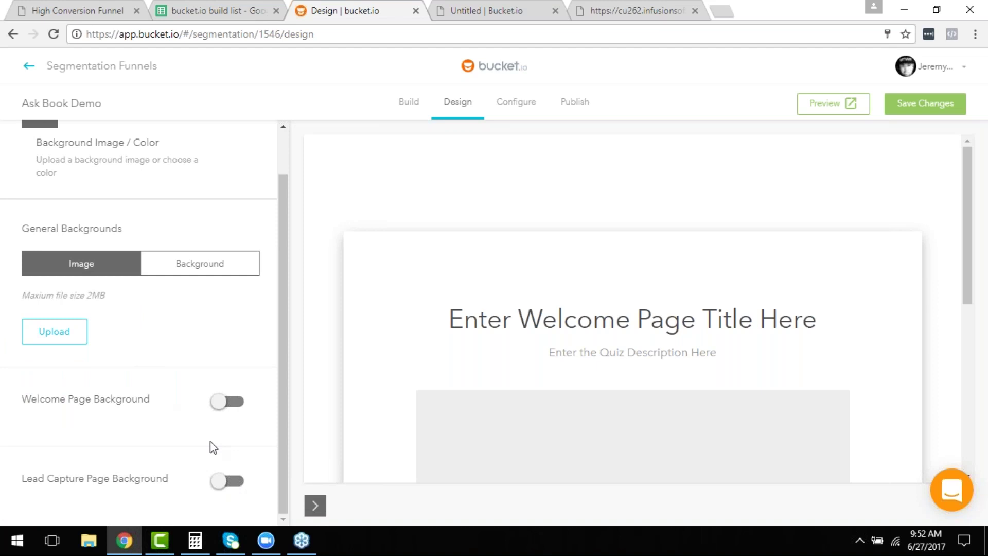
left_click(234, 407)
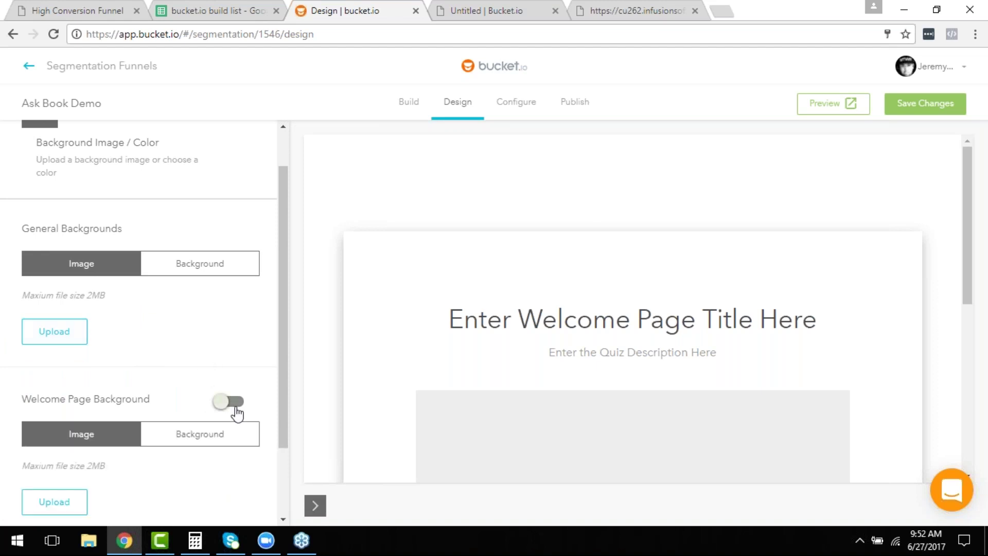
scroll(237, 412, "down", 2)
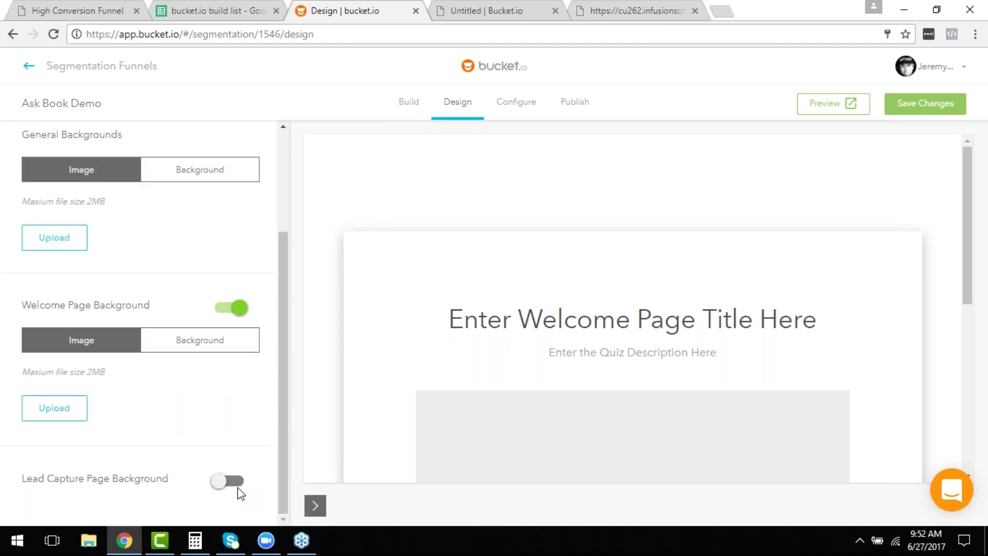
left_click(230, 482)
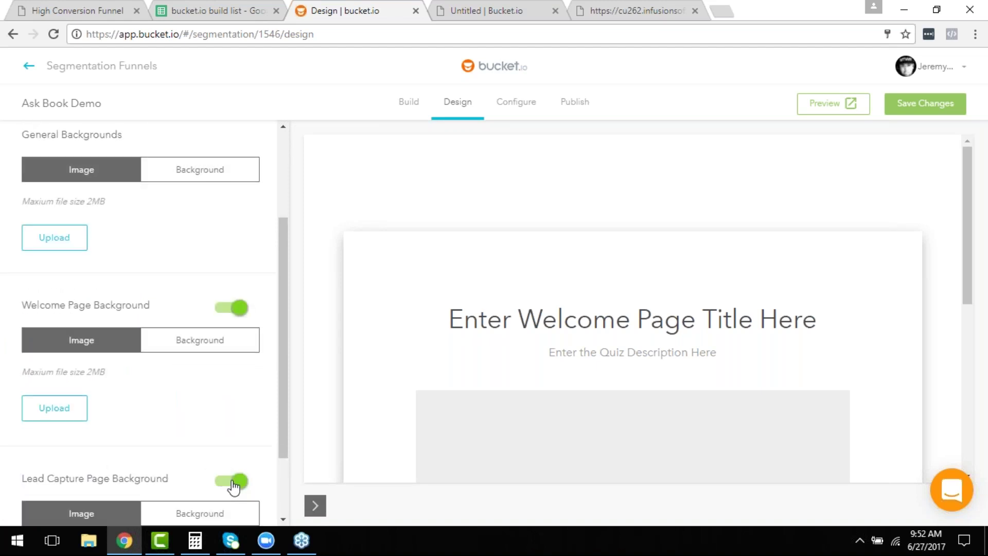
scroll(214, 420, "down", 2)
scroll(222, 426, "up", 5)
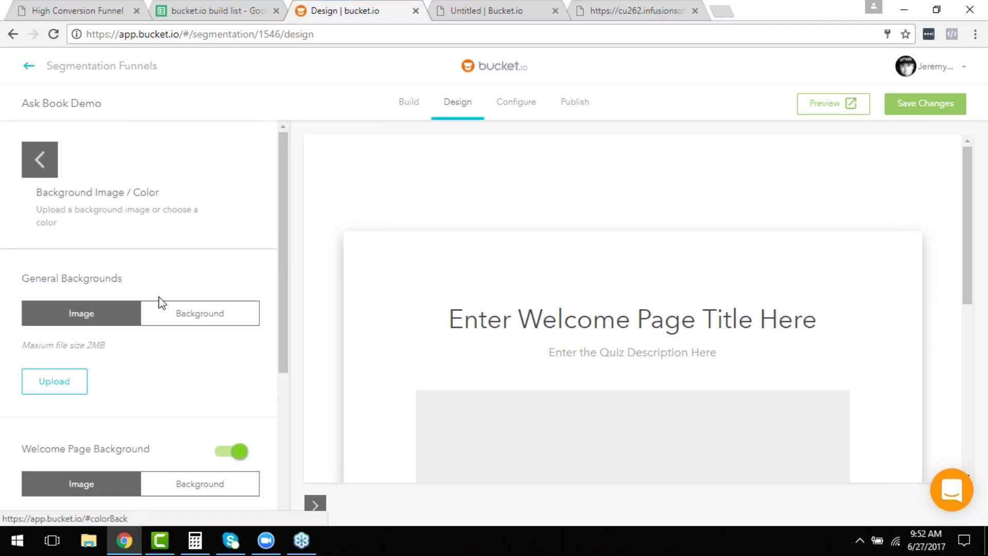
scroll(170, 316, "down", 5)
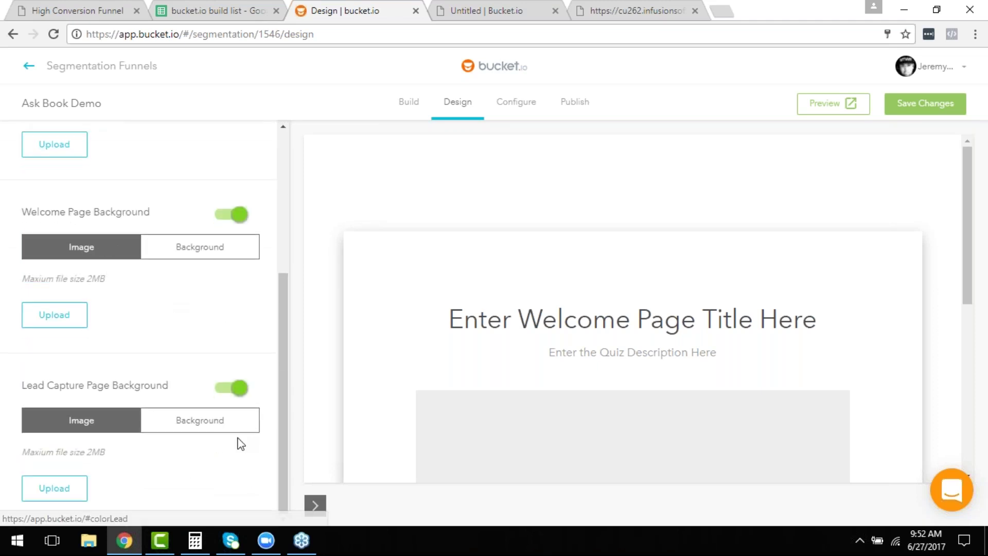
left_click(174, 432)
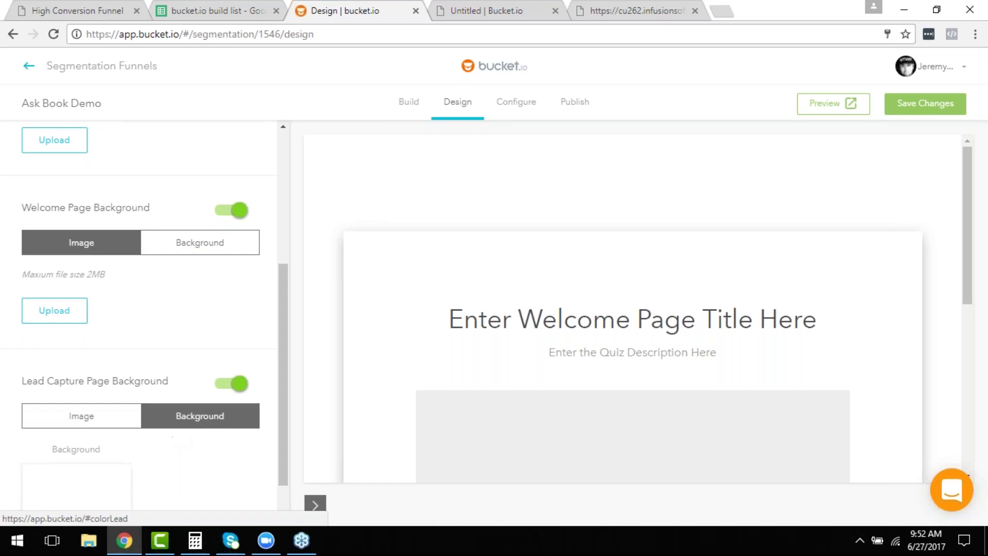
Set the lead capture background to blue #0326D6 and copy that hex code.
scroll(175, 432, "down", 1)
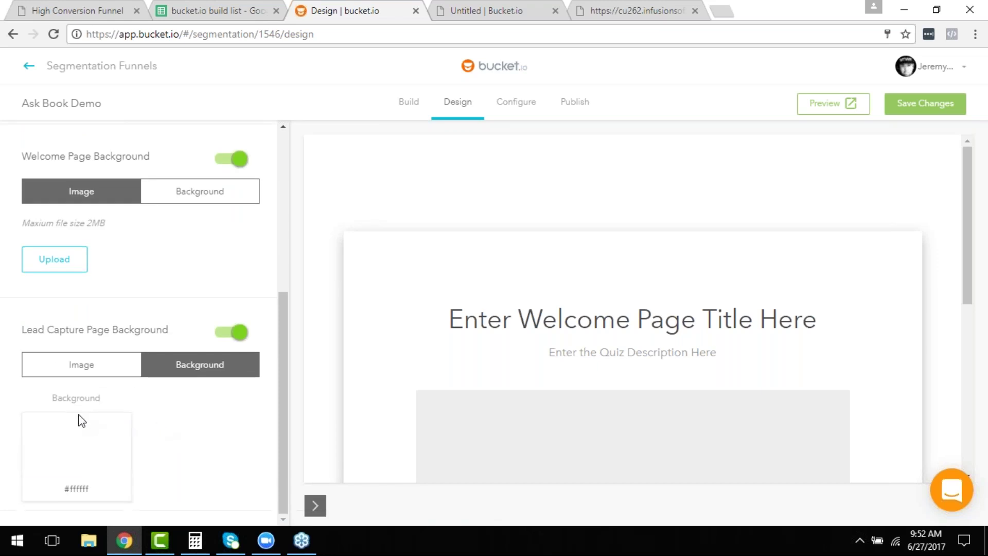
left_click(72, 468)
left_click_drag(80, 352, 117, 341)
left_click_drag(139, 409, 139, 394)
left_click_drag(117, 343, 125, 320)
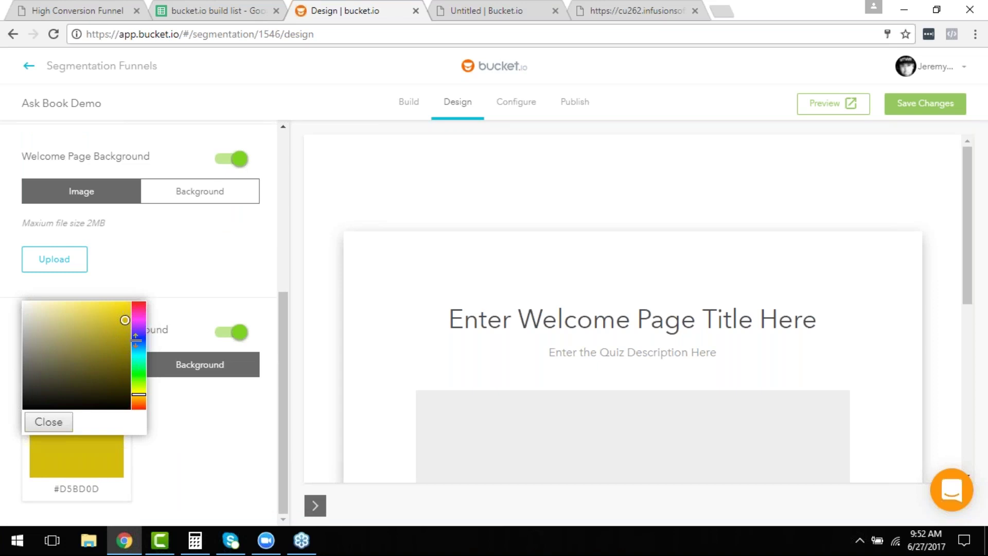
left_click(139, 340)
left_click(130, 319)
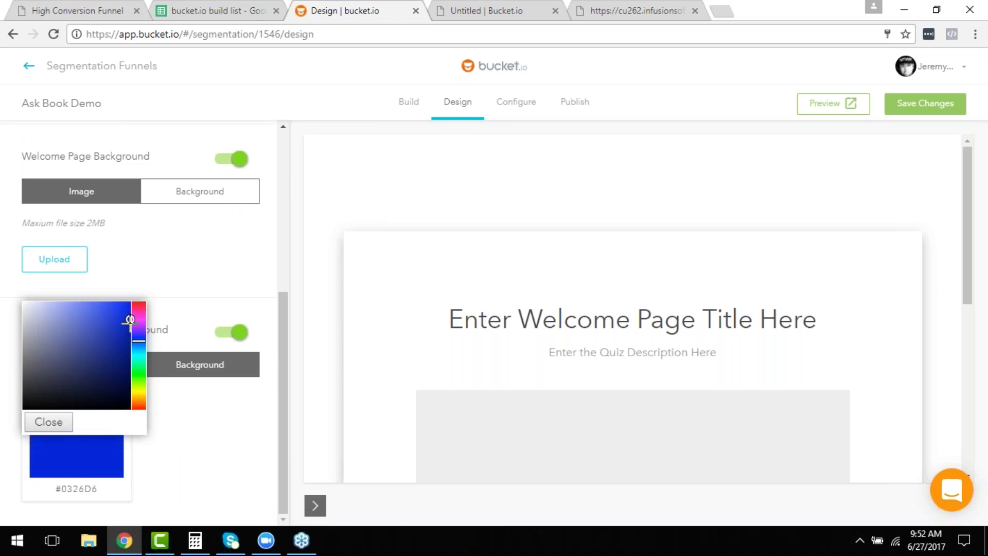
left_click(45, 424)
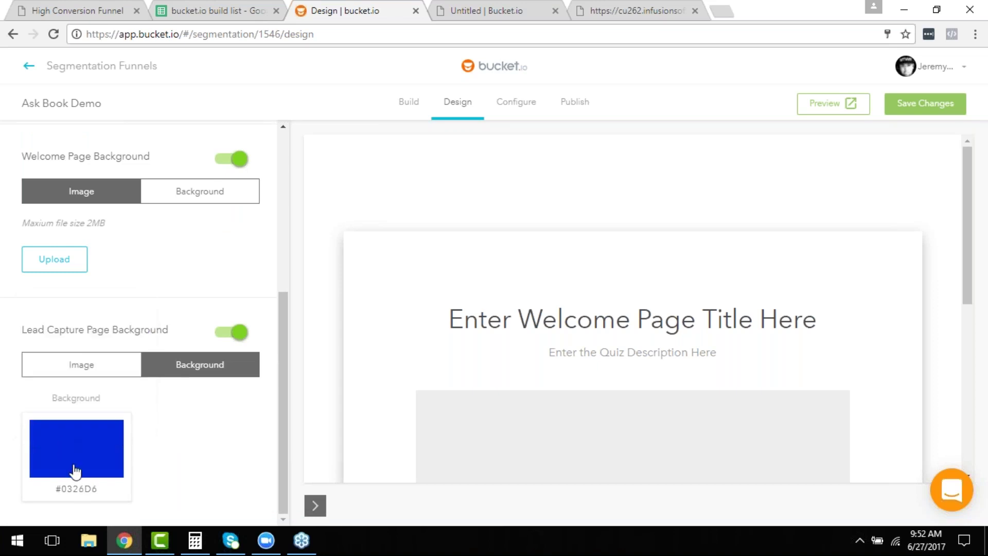
left_click_drag(91, 490, 57, 487)
right_click(59, 487)
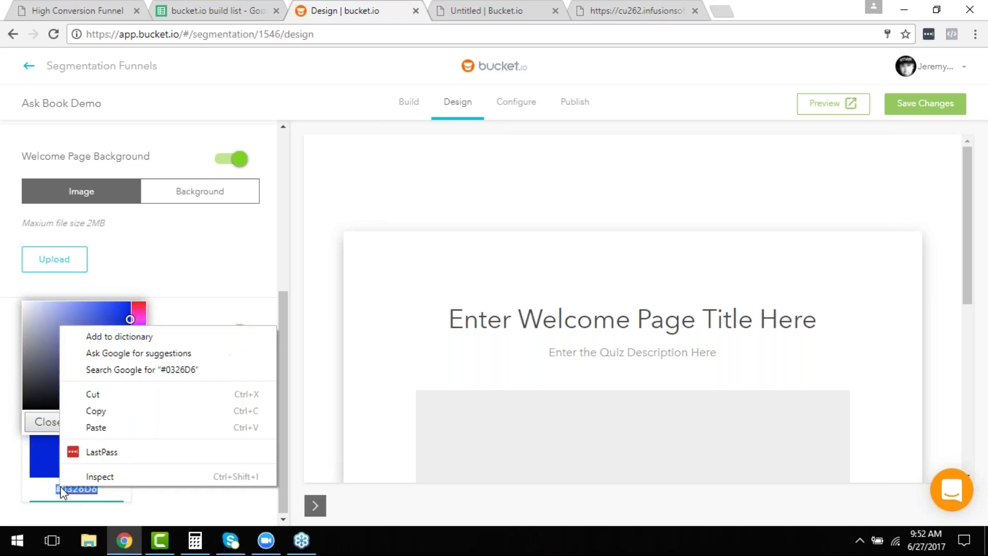
left_click(91, 412)
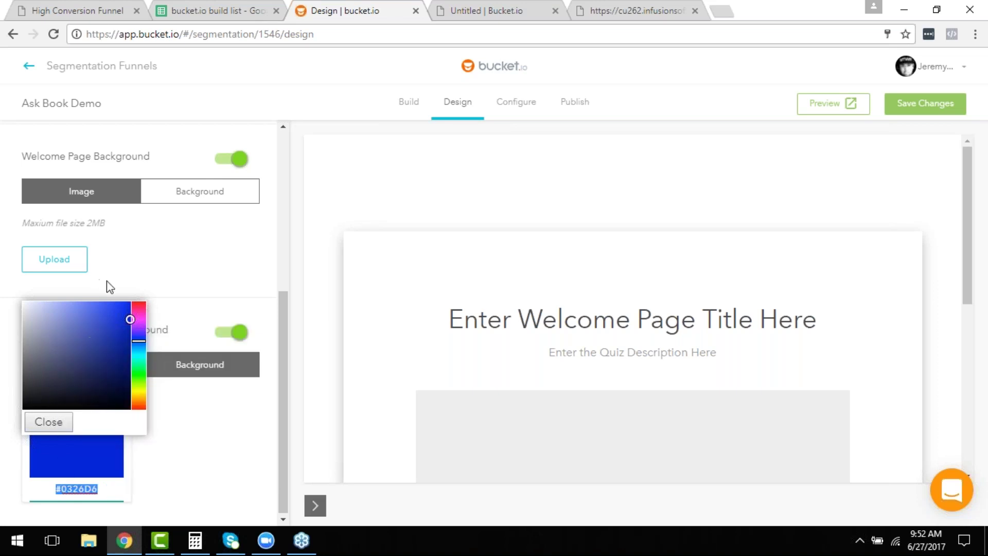
Make the welcome page background solid #0326D6 and return to the design options list.
scroll(94, 280, "up", 1)
left_click(195, 268)
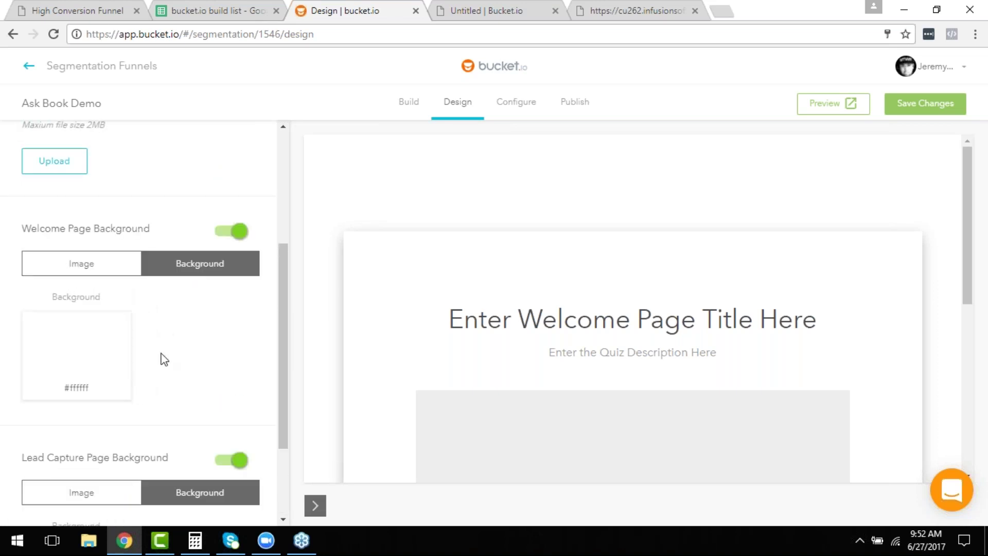
double_click(108, 386)
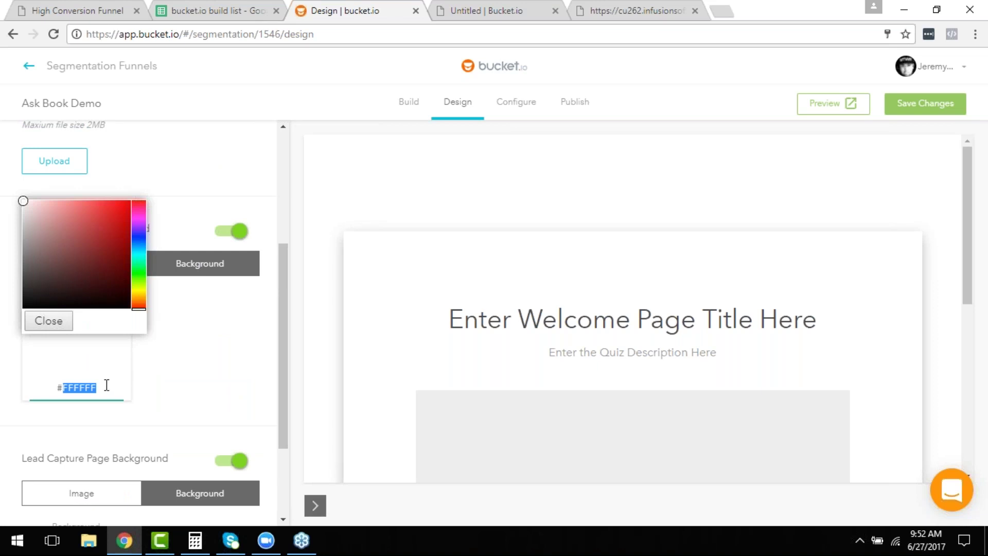
key("ctrl+v")
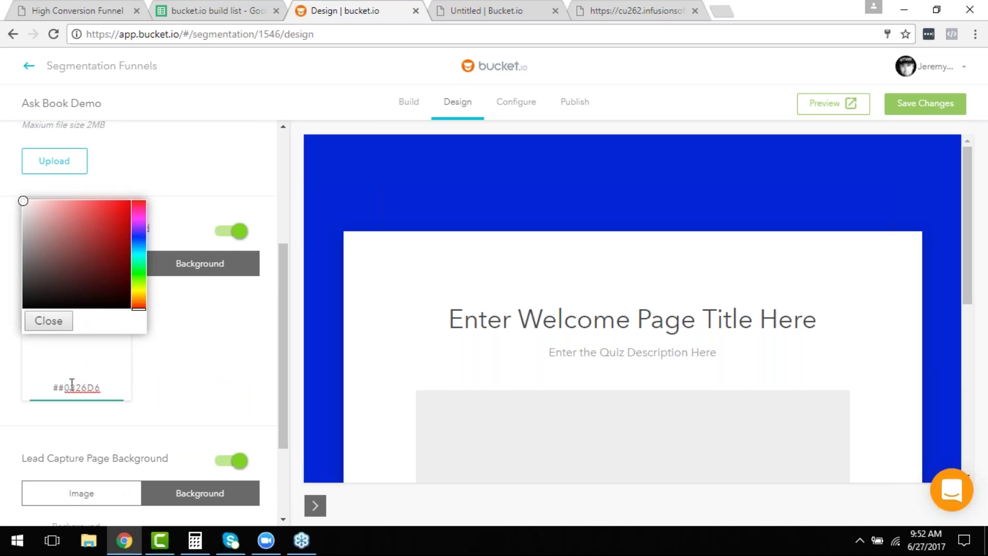
key("BackSpace")
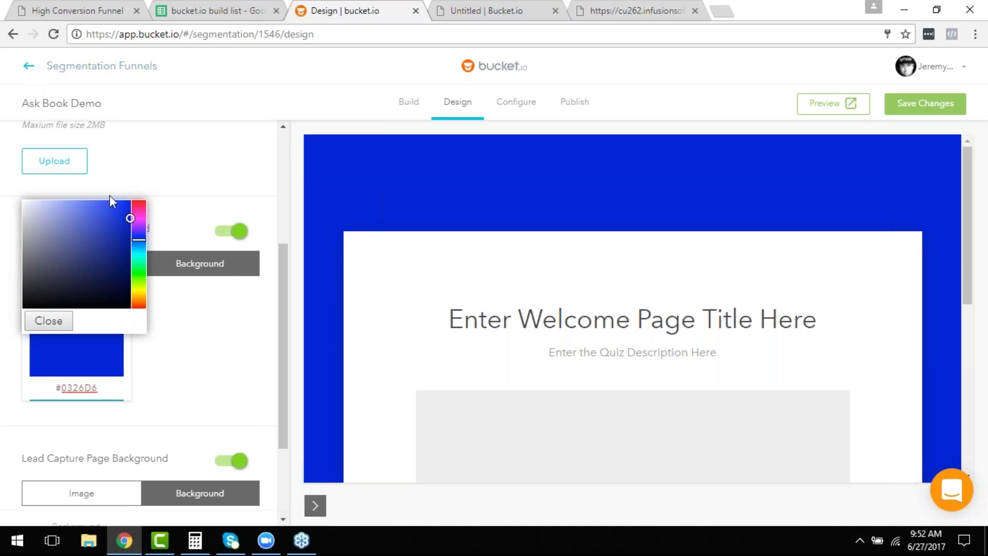
scroll(109, 195, "up", 5)
left_click(37, 167)
left_click(37, 167)
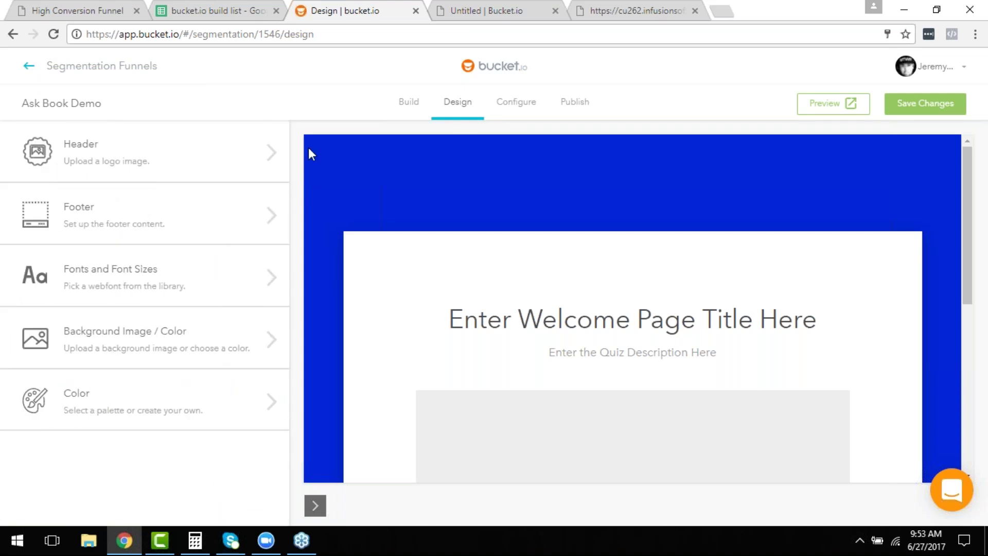
Exit the Ask Book Demo design settings back to the Segmentation Funnels list.
left_click(112, 149)
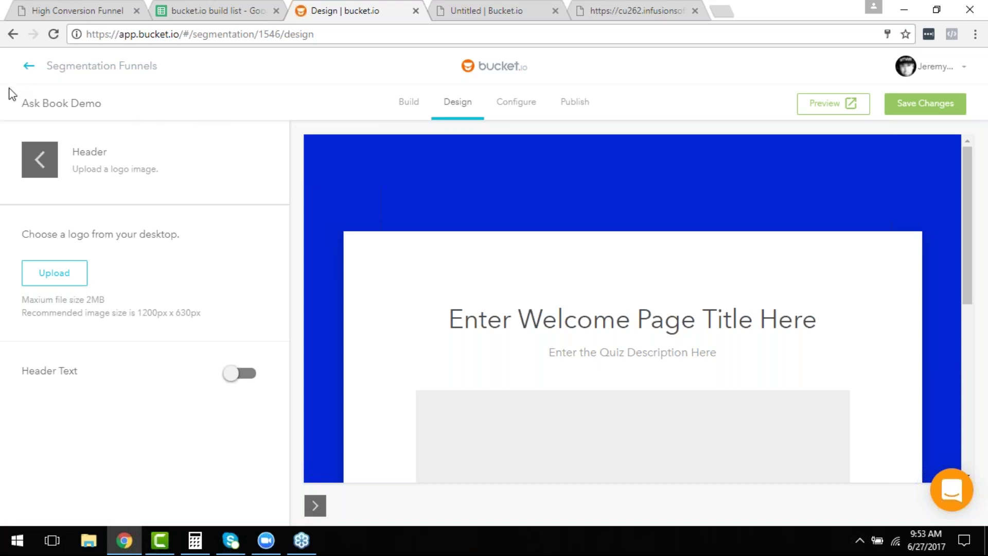
left_click(28, 69)
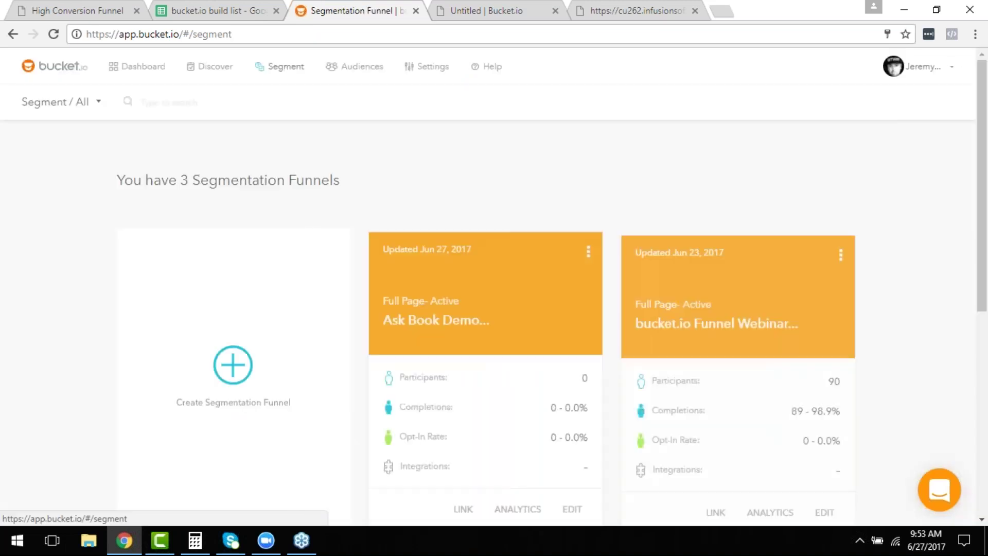
Open the Ask Book Demo funnel card for editing from the funnels list.
scroll(558, 300, "down", 3)
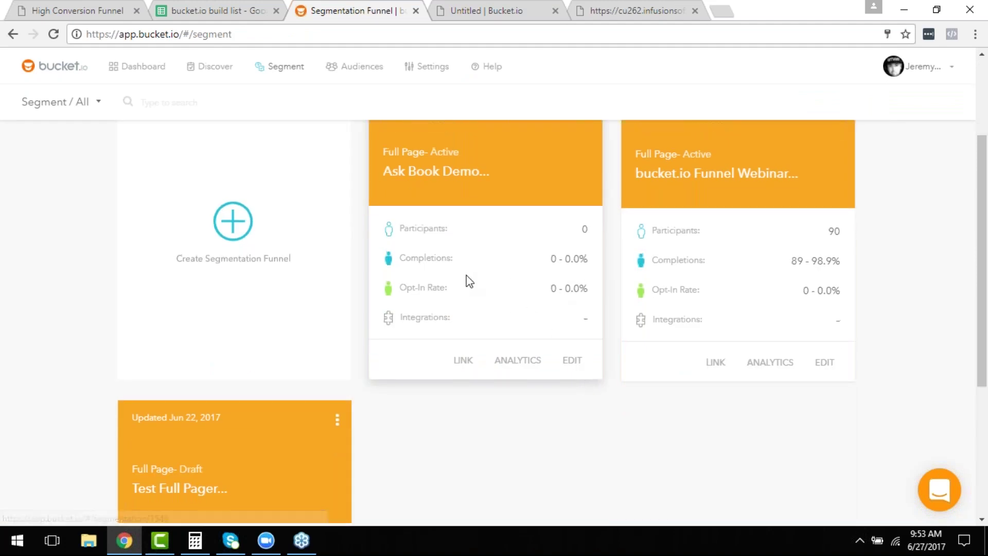
scroll(489, 283, "up", 1)
scroll(513, 283, "down", 1)
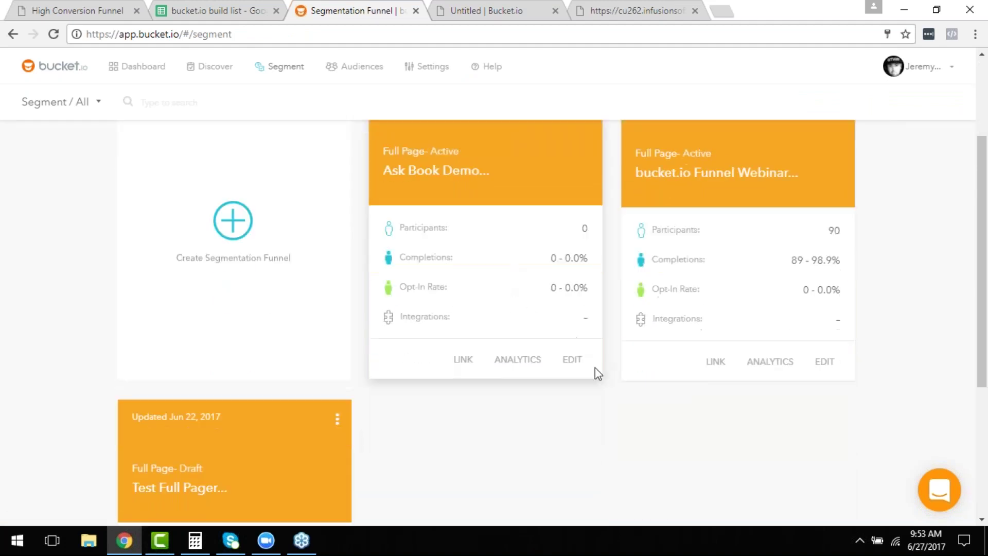
left_click(575, 371)
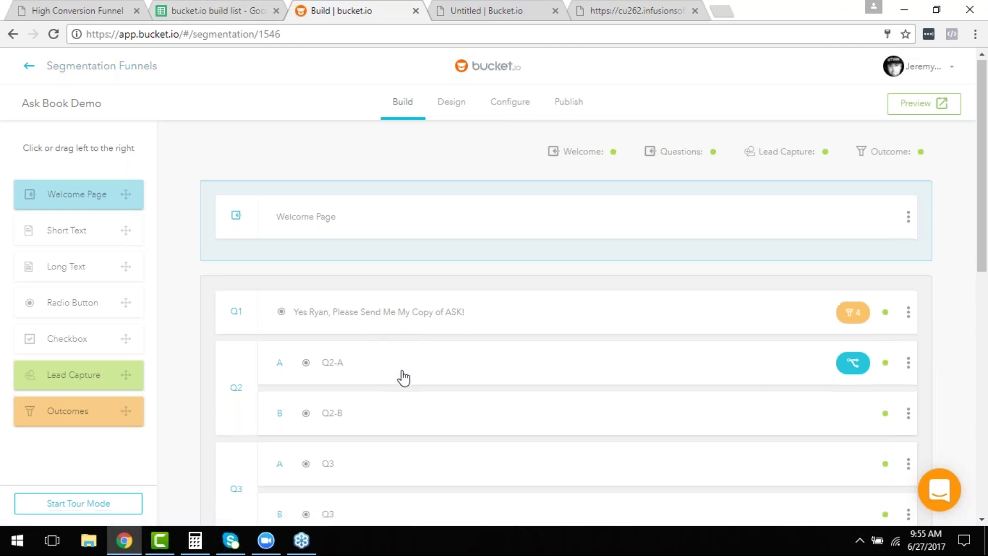
scroll(403, 379, "down", 2)
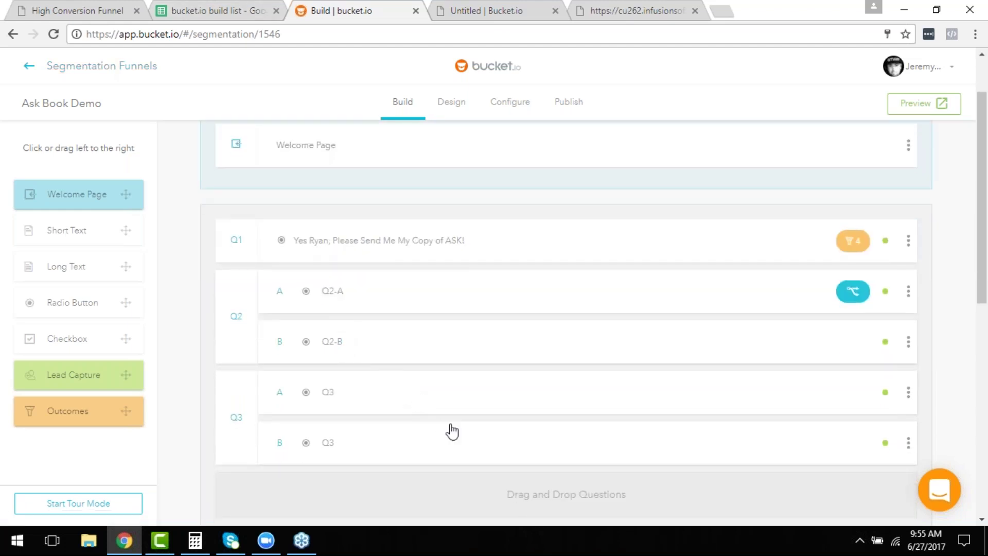
scroll(458, 420, "up", 1)
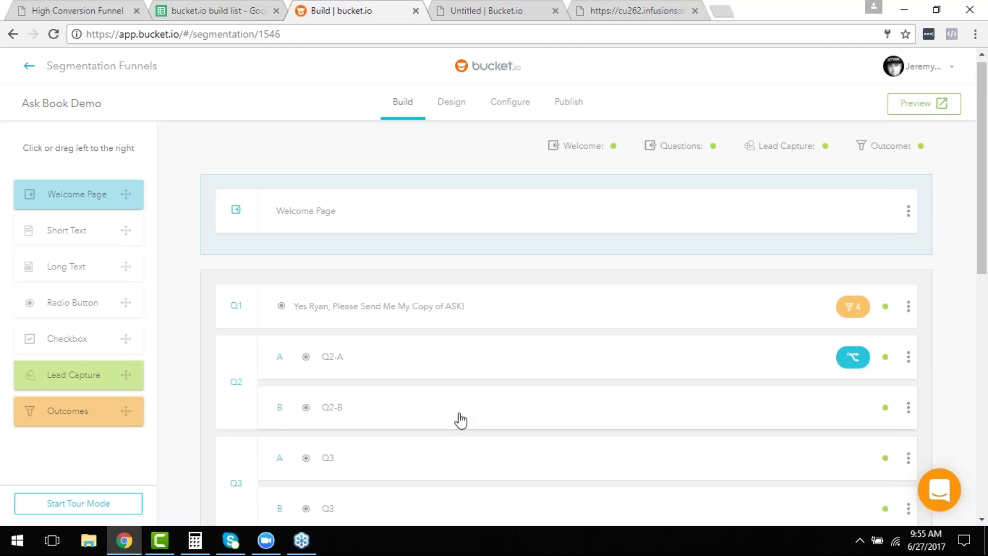
scroll(460, 421, "up", 1)
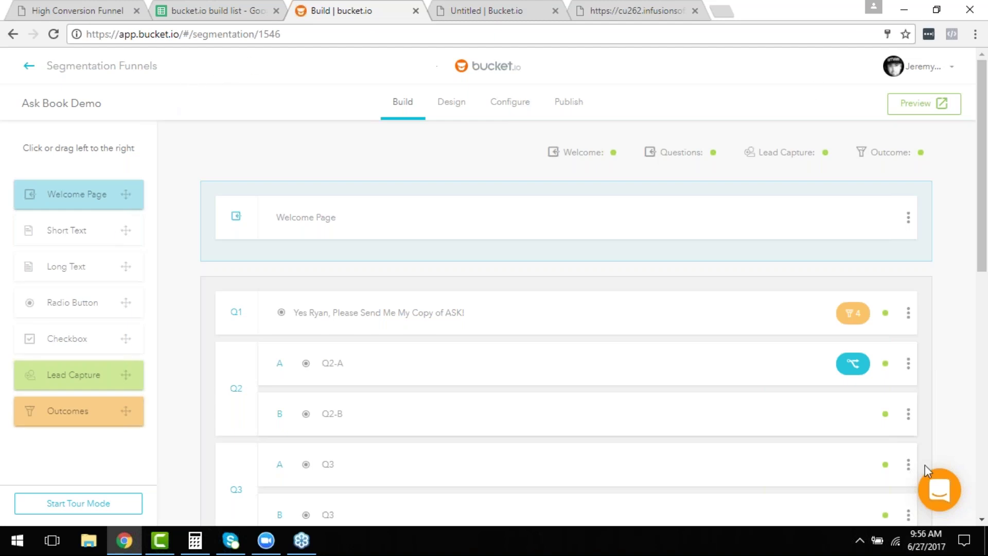
Dismiss the Chrome menu to get back to the Ask Book Demo build outline.
mouse_move(204, 547)
left_click(975, 34)
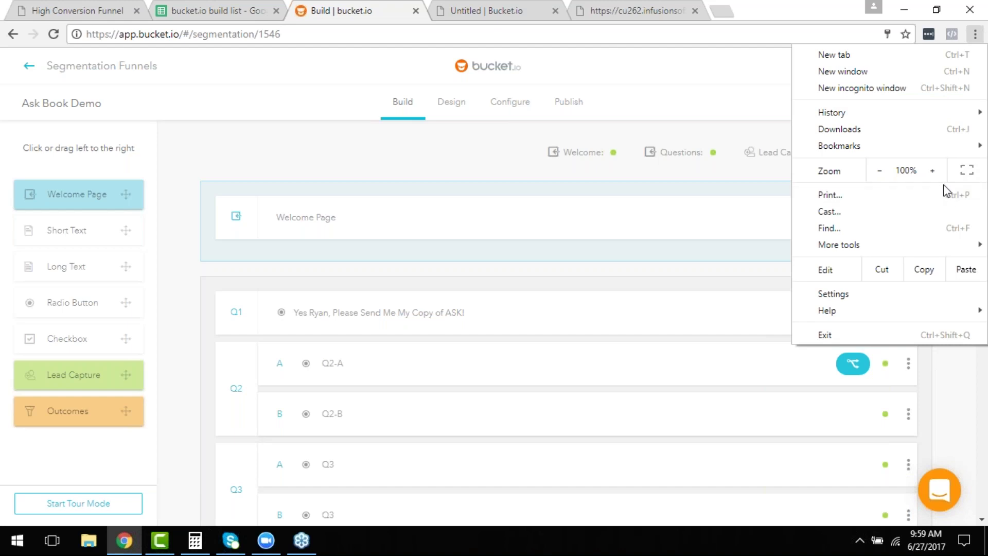
left_click(980, 13)
key("Escape")
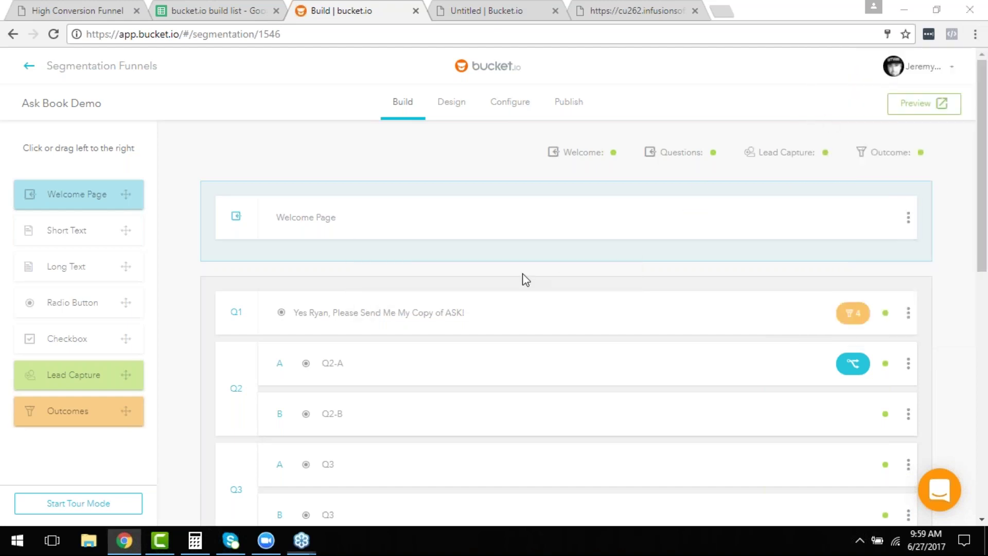